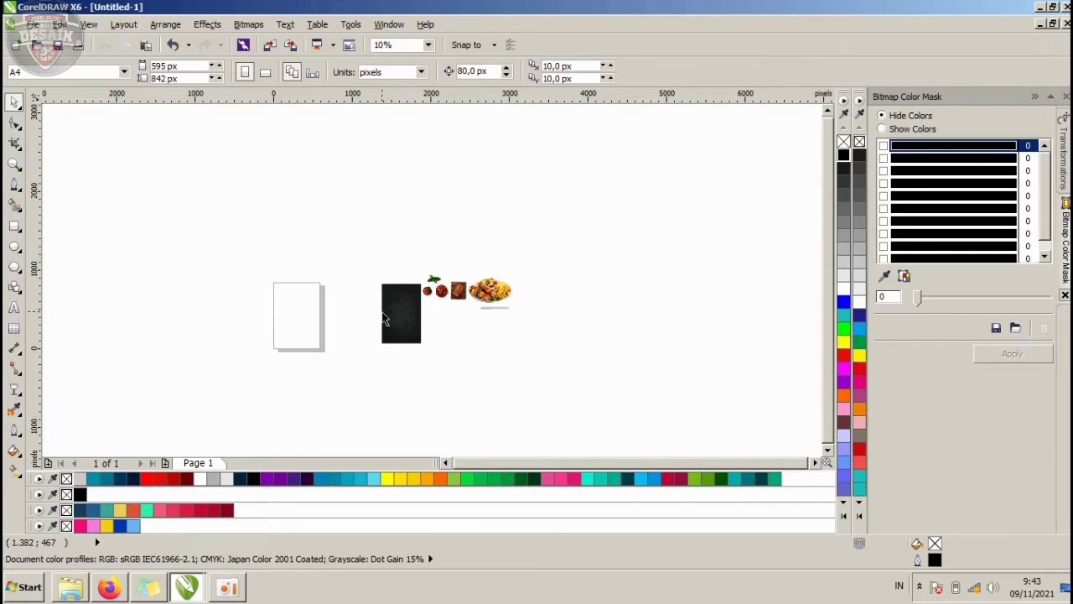
- Examine the dark texture background and the imported basil, tomato, sauce, steak and kebab platter images beside the page
scroll(409, 313, up, 2)
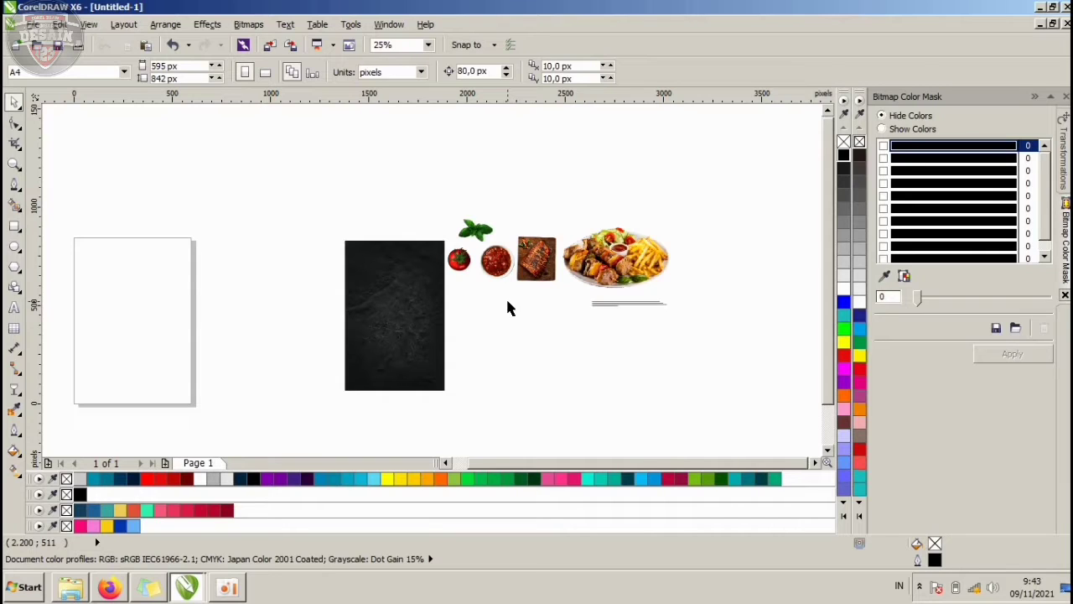
click(432, 329)
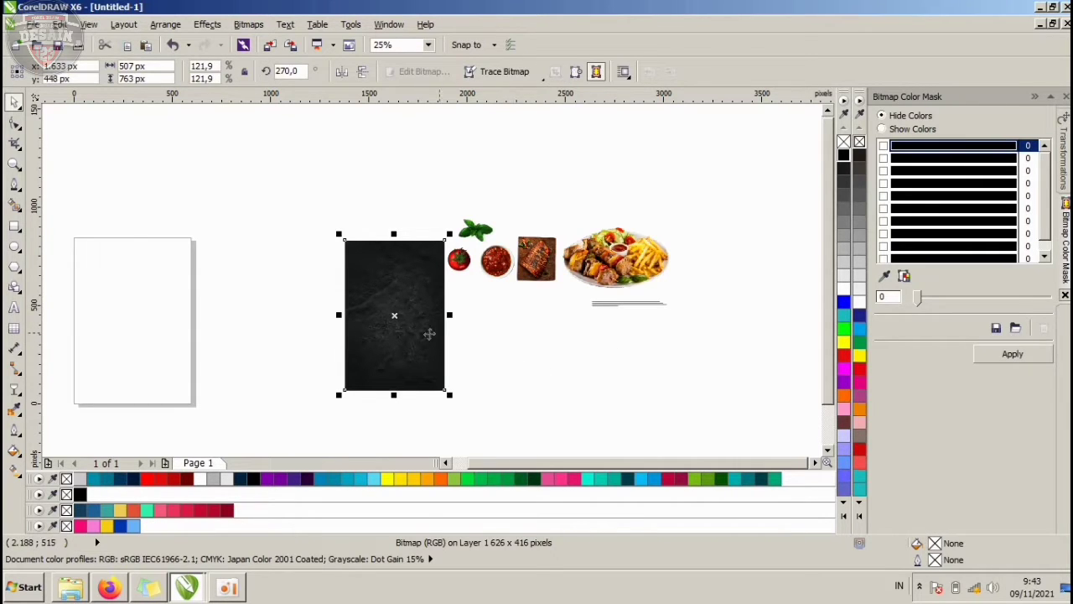
click(307, 293)
click(425, 295)
scroll(416, 342, up, 2)
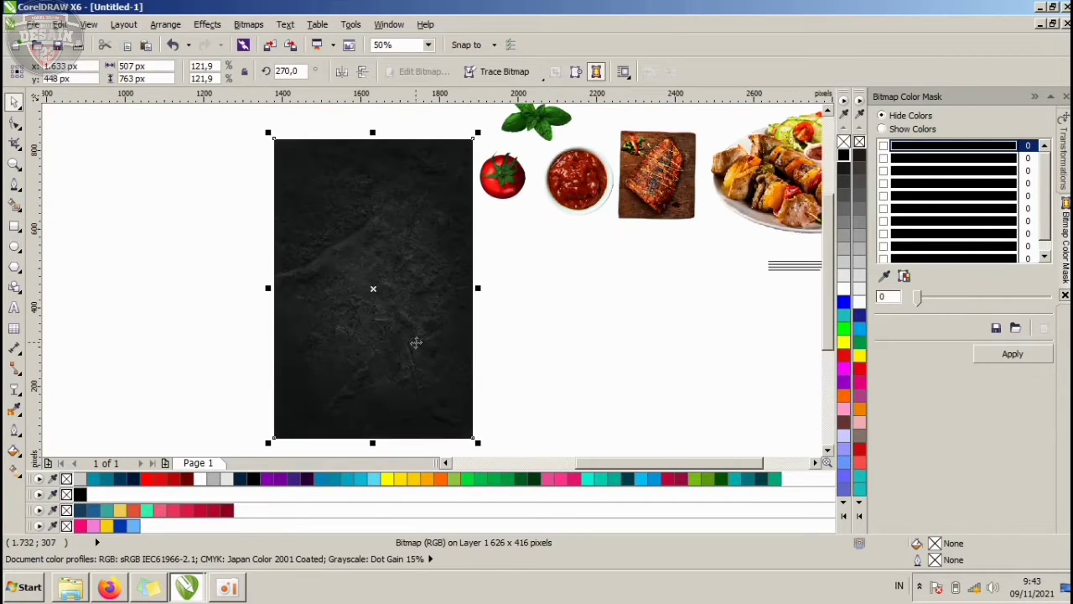
scroll(431, 285, up, 2)
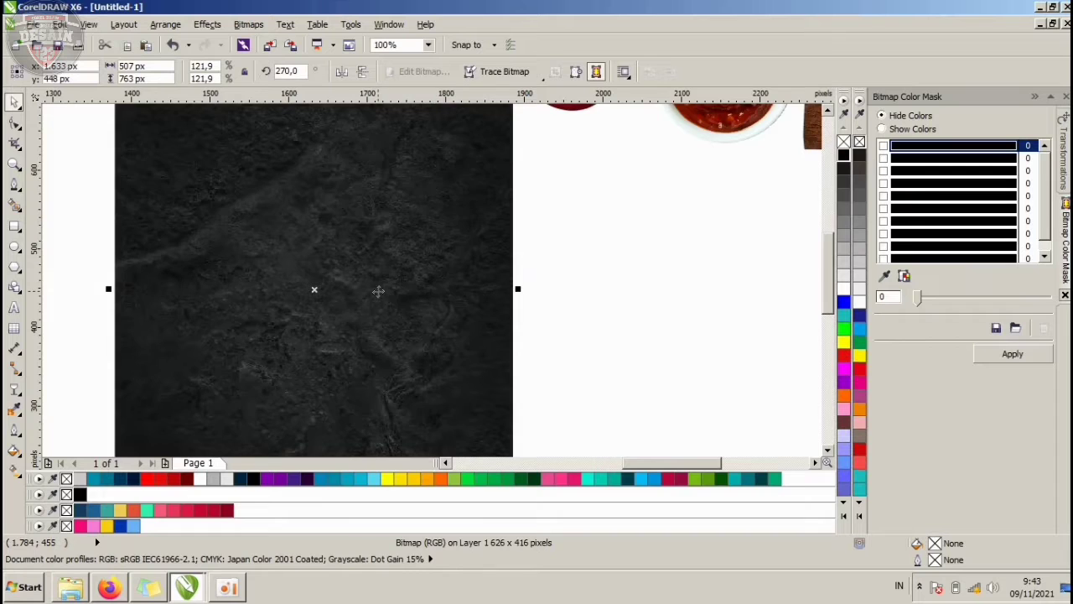
scroll(381, 289, down, 2)
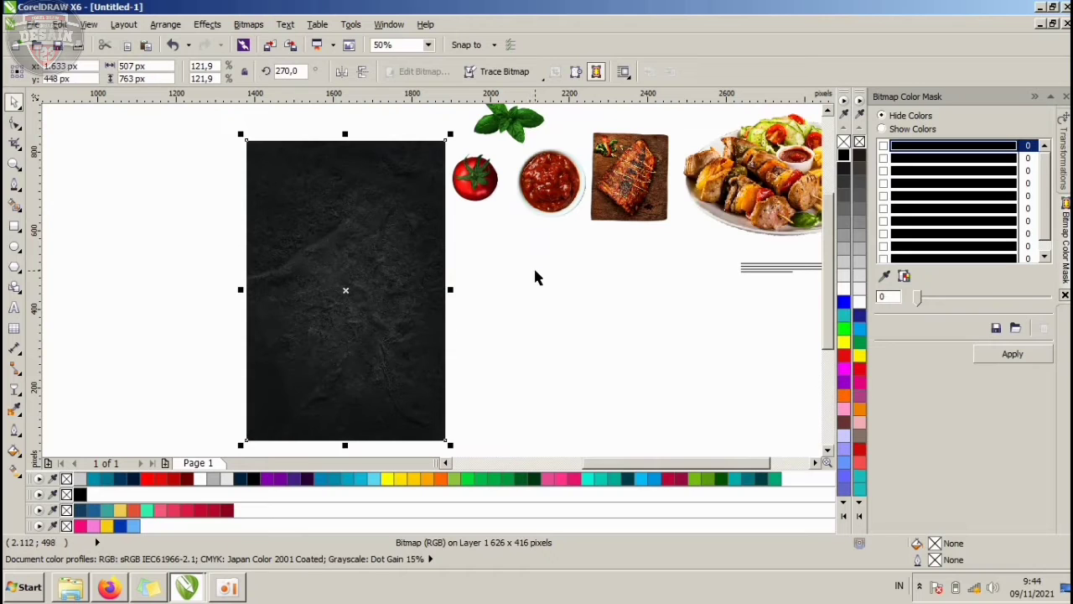
click(587, 300)
click(484, 186)
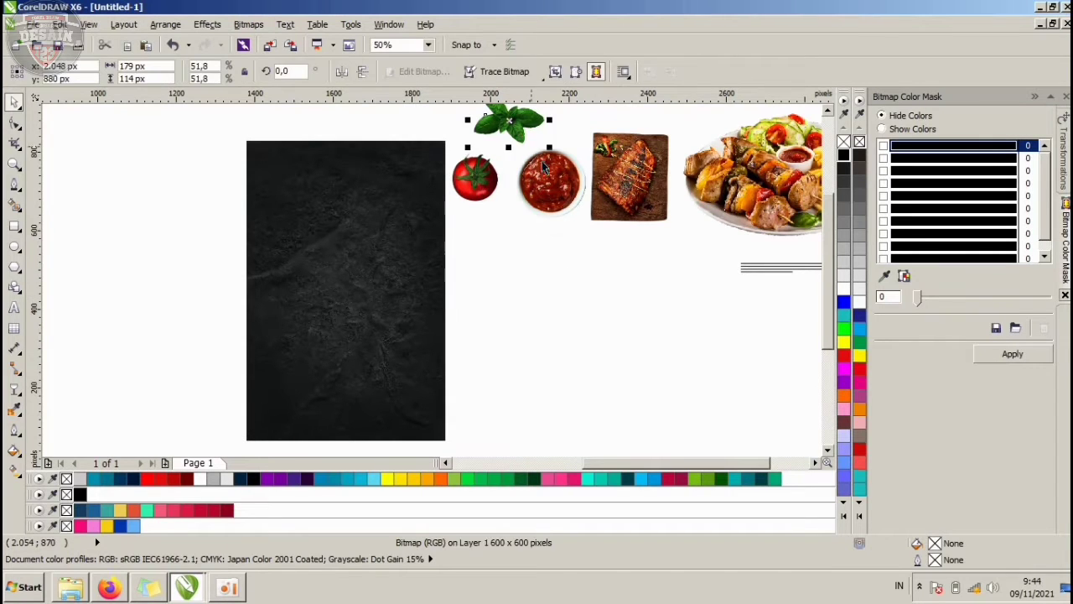
click(566, 200)
click(626, 181)
click(713, 215)
click(738, 238)
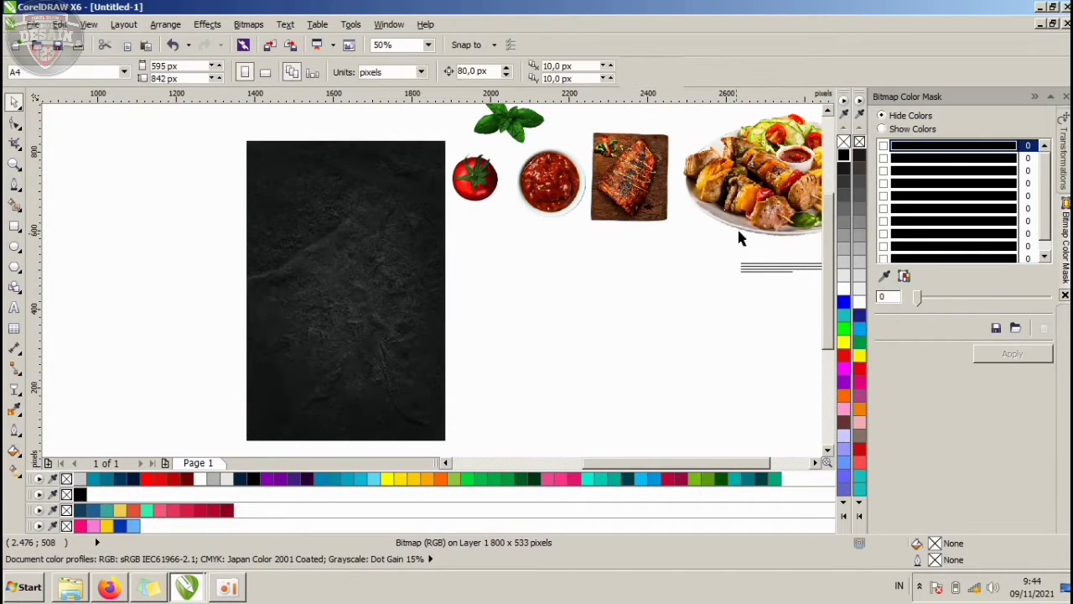
scroll(573, 290, down, 1)
click(462, 254)
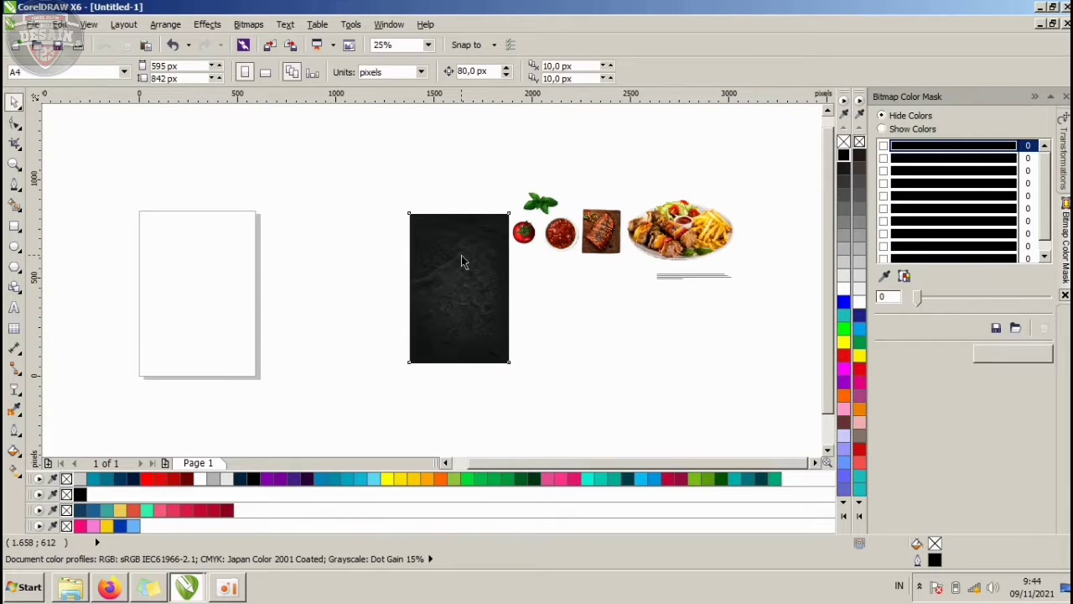
click(216, 224)
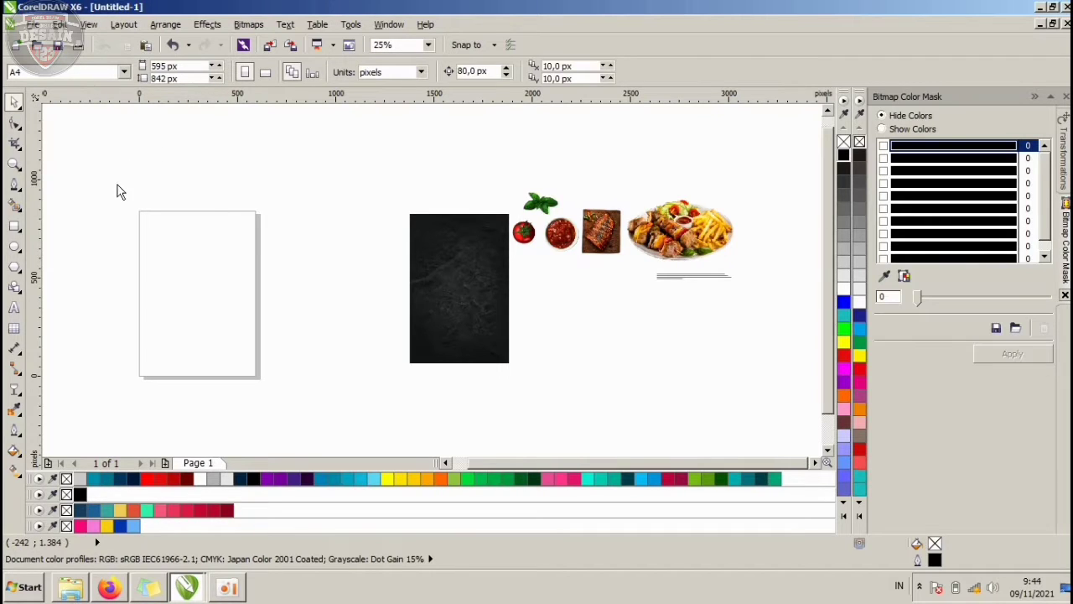
- Try the A3 page size and return the page to A4
drag(141, 383, 264, 219)
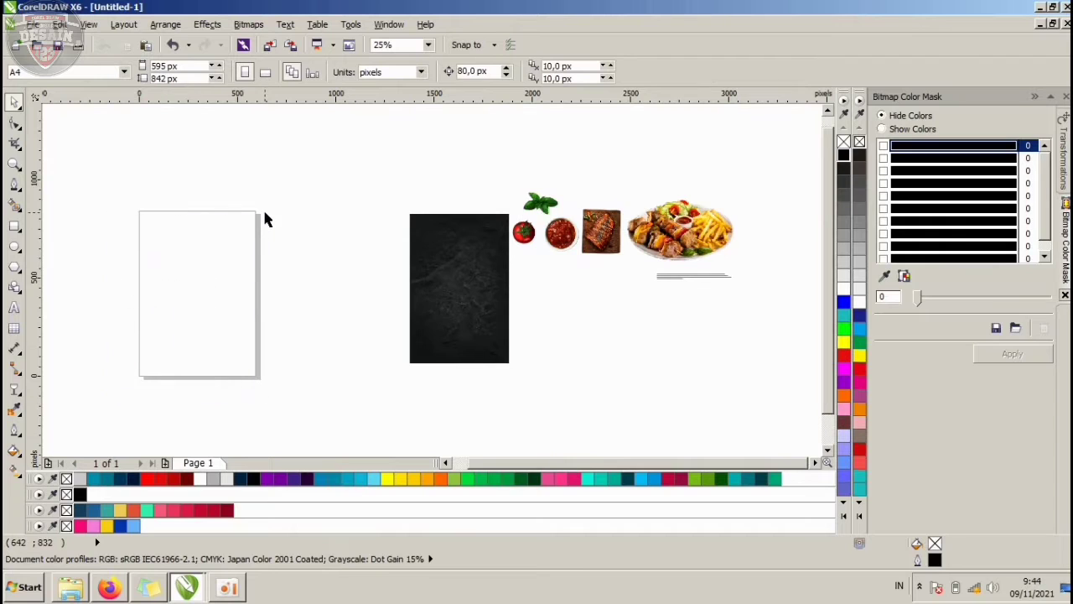
click(65, 78)
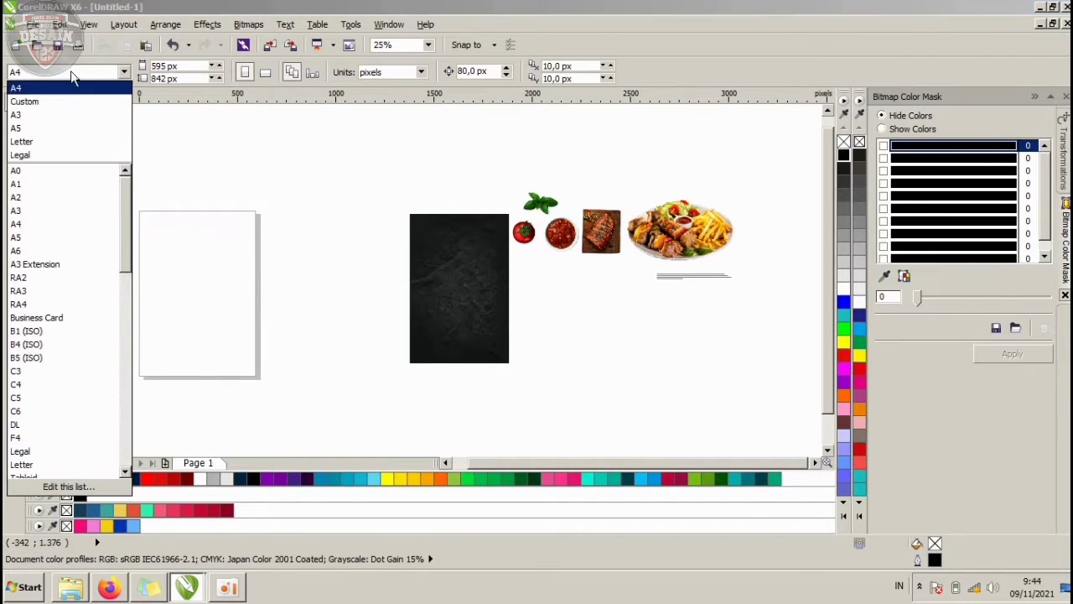
click(29, 128)
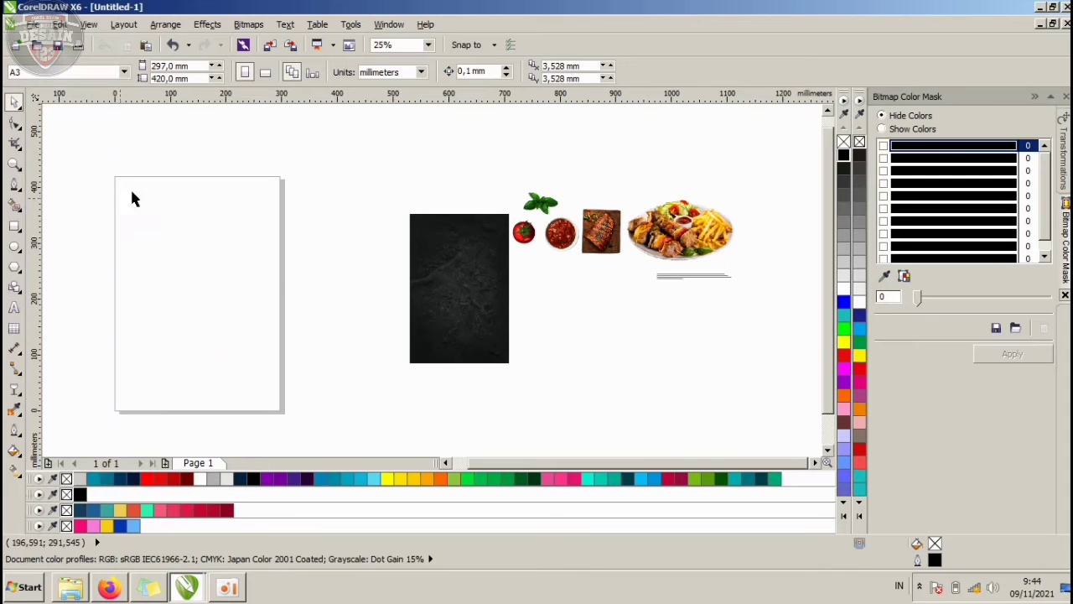
click(95, 72)
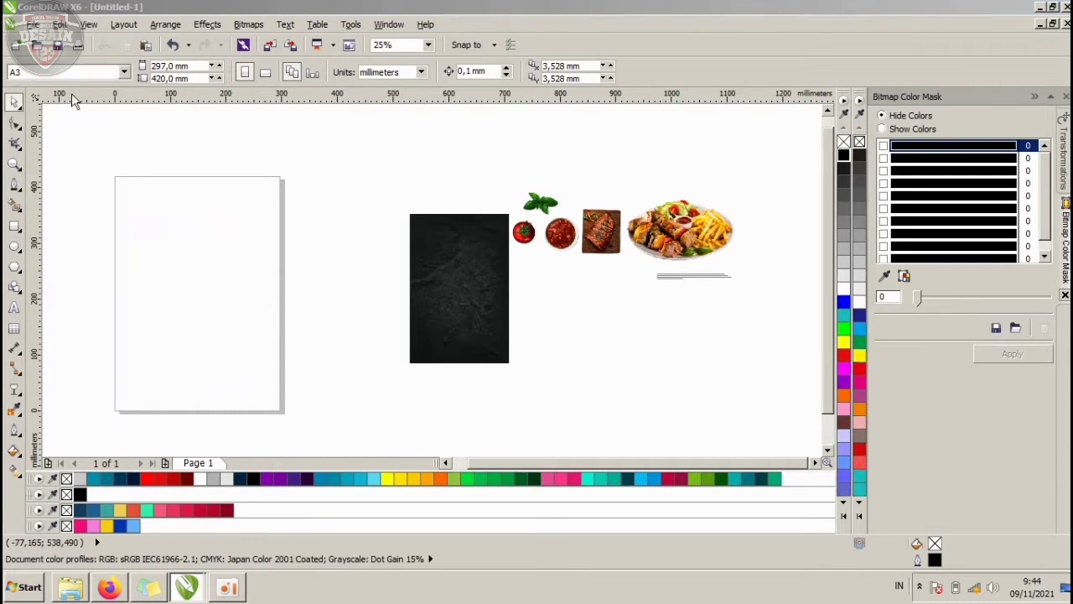
click(29, 128)
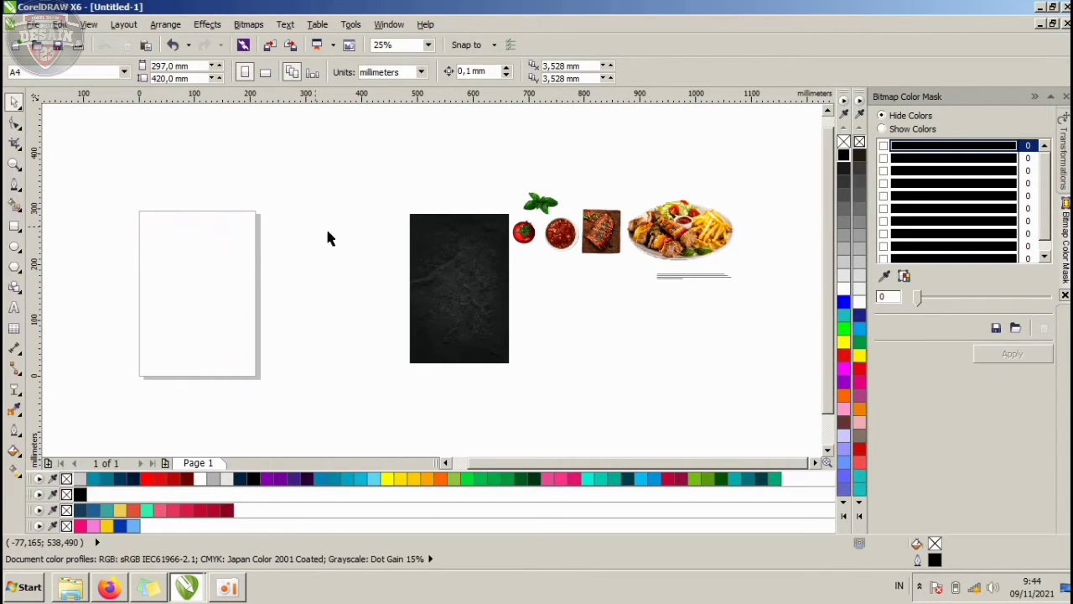
click(426, 253)
- Create a page-sized rectangle of 210 × 297 mm exactly on the page
click(299, 306)
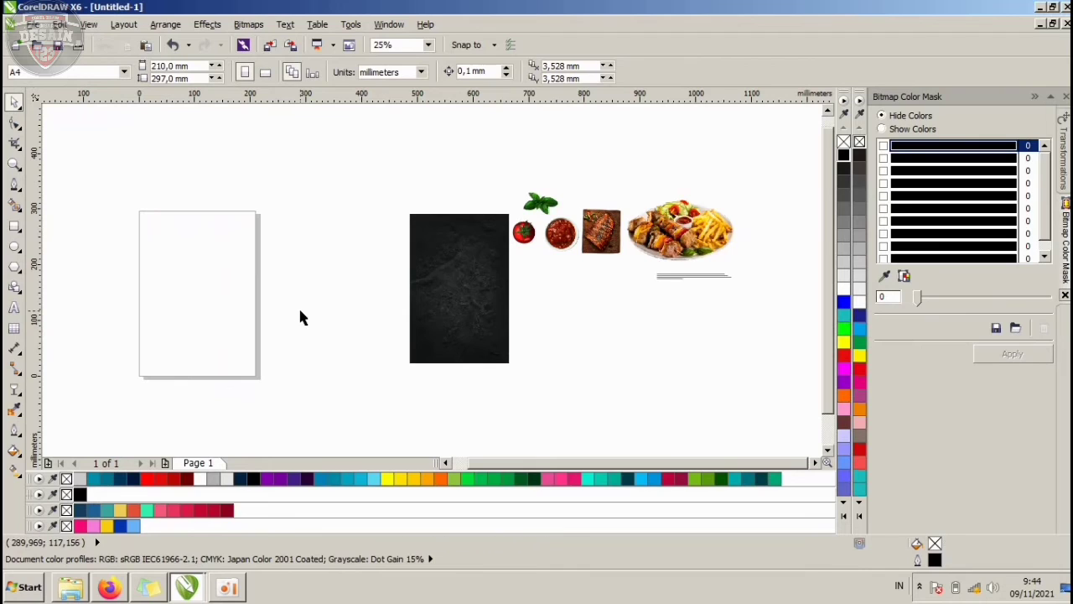
double_click(13, 228)
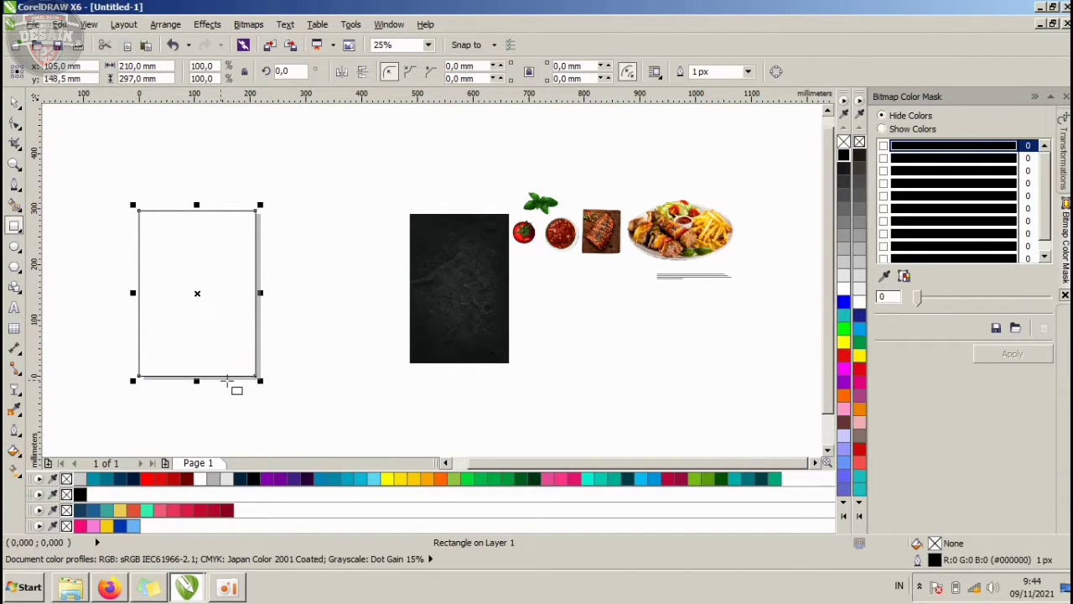
click(14, 101)
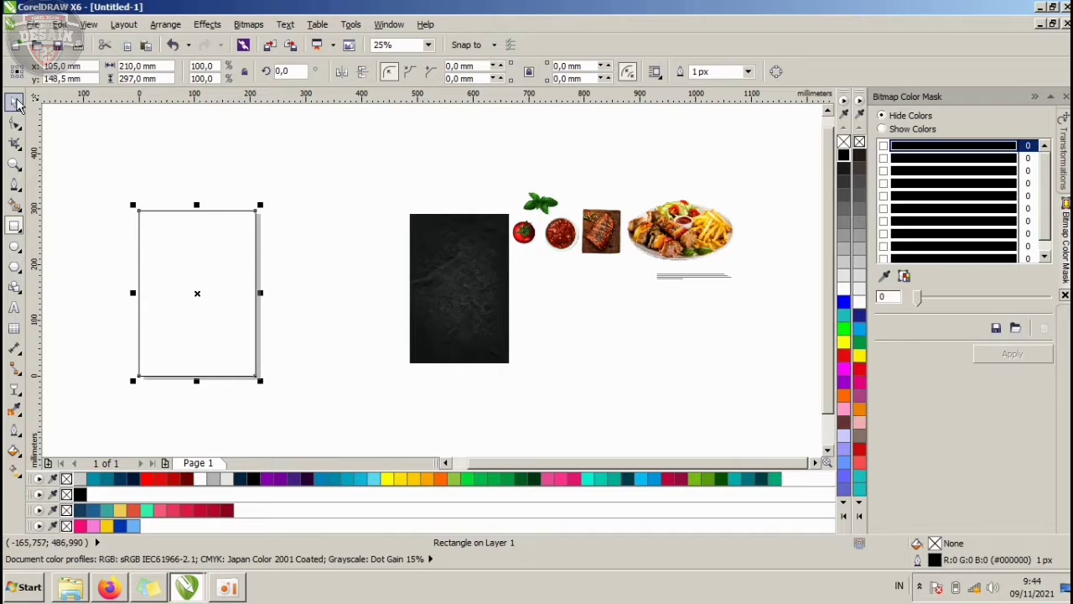
- Move the dark texture image next to the page and enlarge it proportionally to about 242 × 364 mm
click(387, 291)
drag(453, 288, 322, 288)
drag(381, 208, 395, 195)
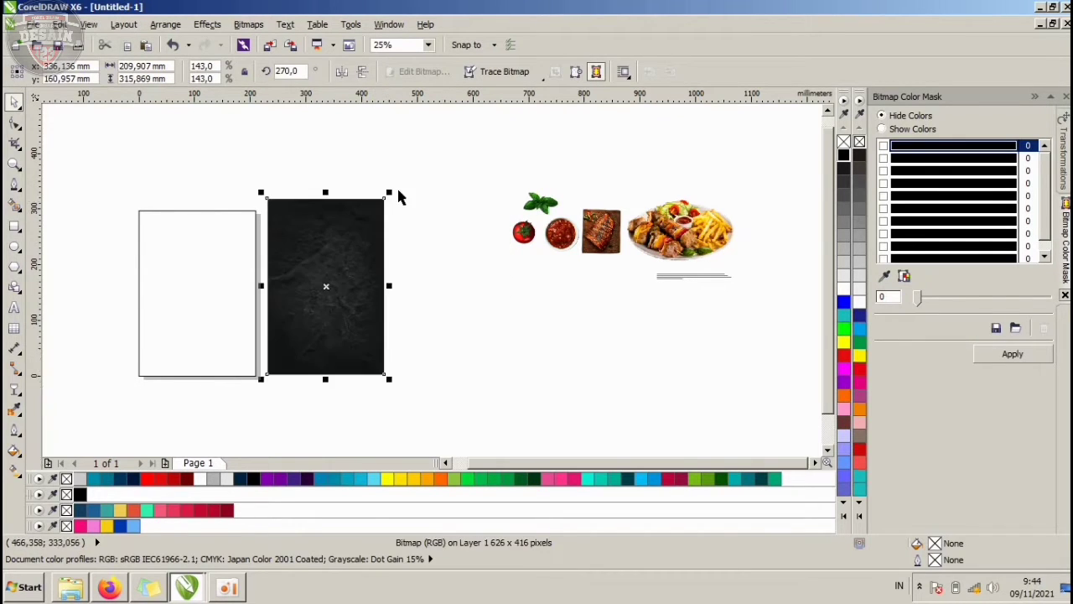
scroll(223, 255, up, 1)
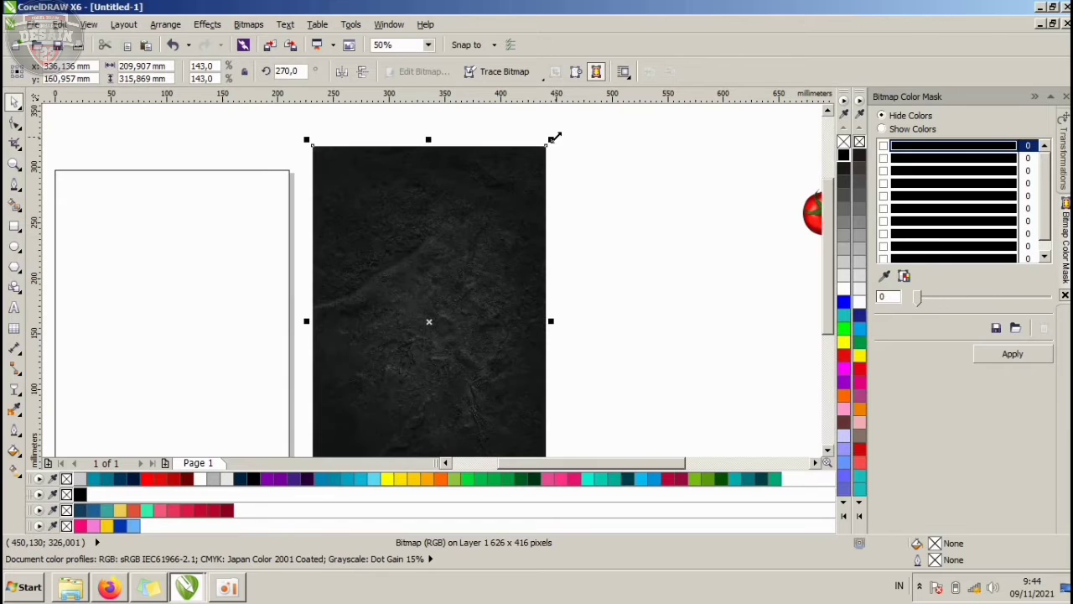
drag(556, 137, 521, 178)
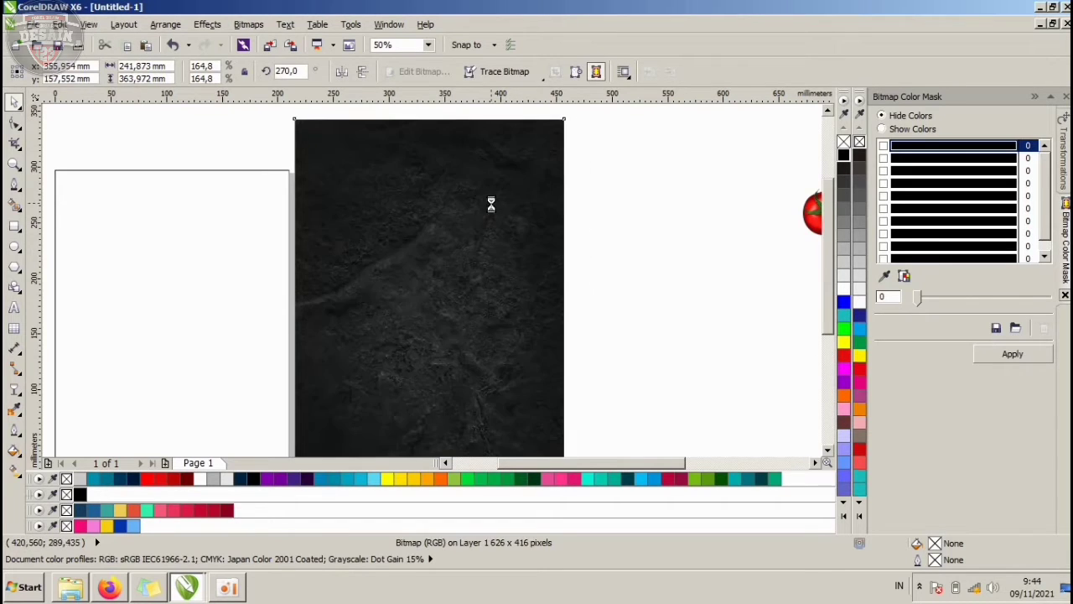
scroll(492, 207, down, 1)
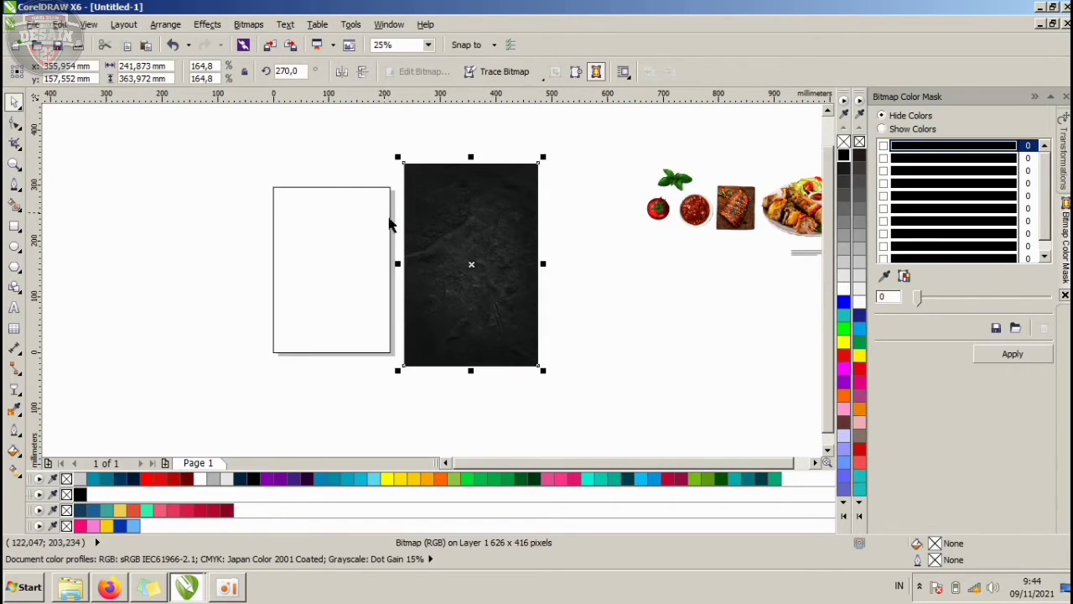
- Align the dark texture image with the page-sized rectangle, centred both horizontally and vertically
shift+click(335, 219)
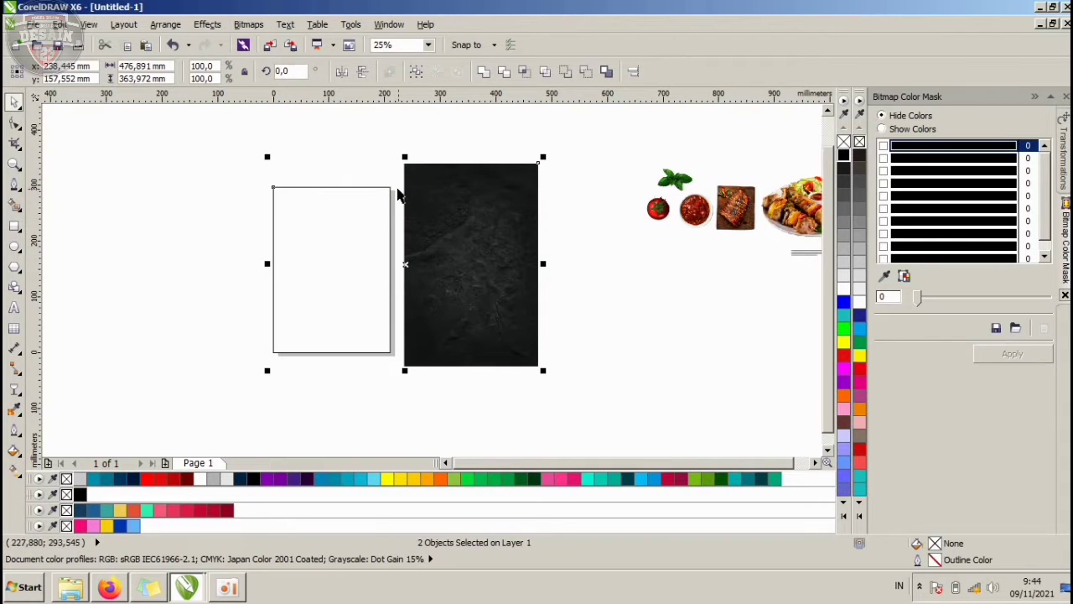
key(c)
key(e)
click(423, 182)
scroll(358, 186, up, 1)
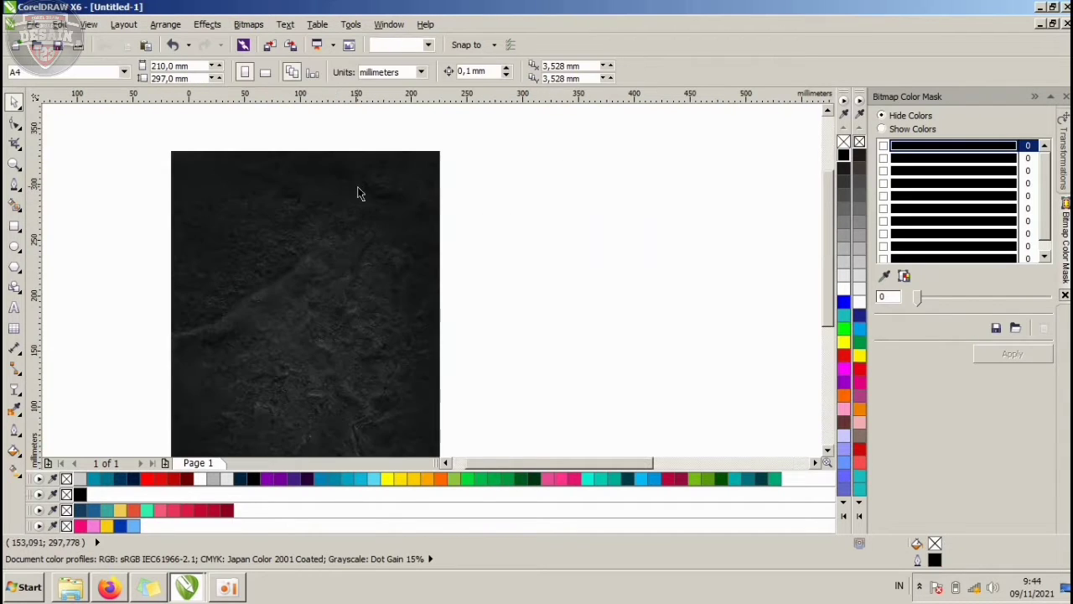
click(396, 249)
click(518, 201)
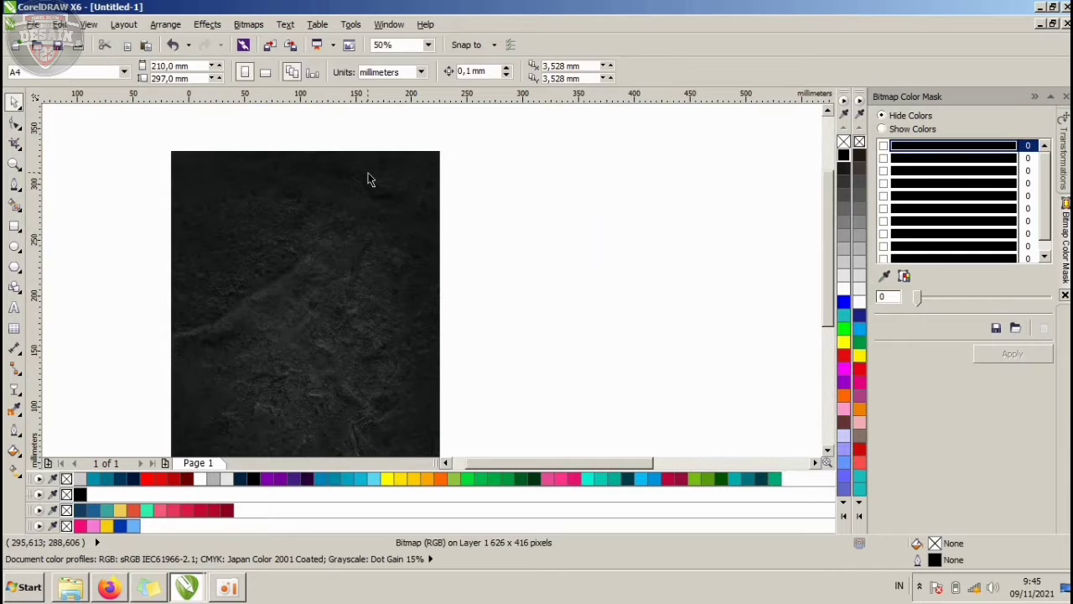
click(257, 241)
click(536, 230)
- Send the dark texture image behind the page-sized rectangle
click(301, 214)
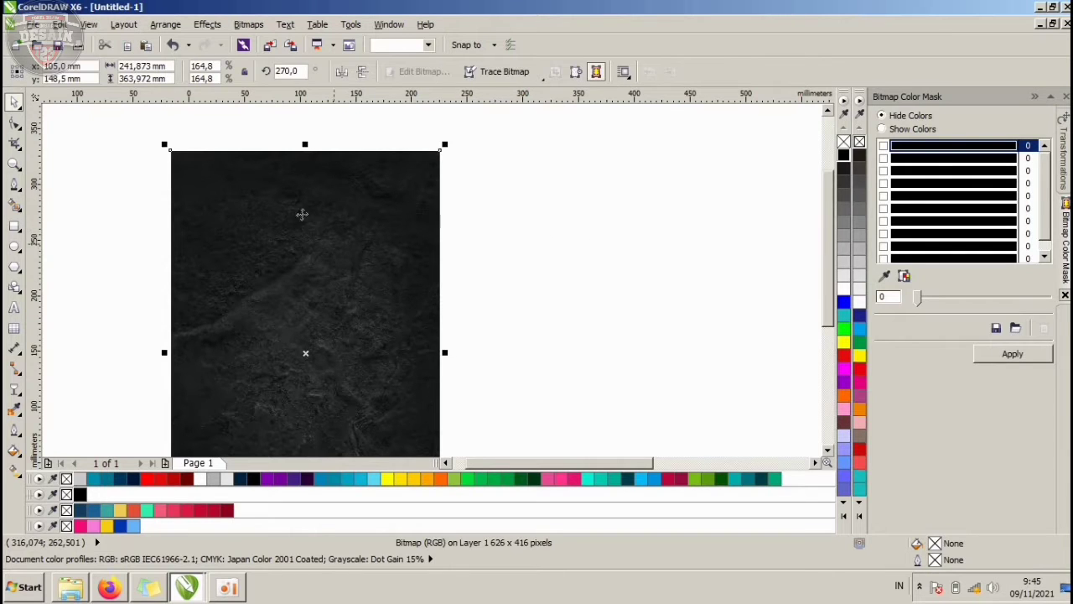
scroll(402, 283, down, 1)
scroll(325, 380, up, 1)
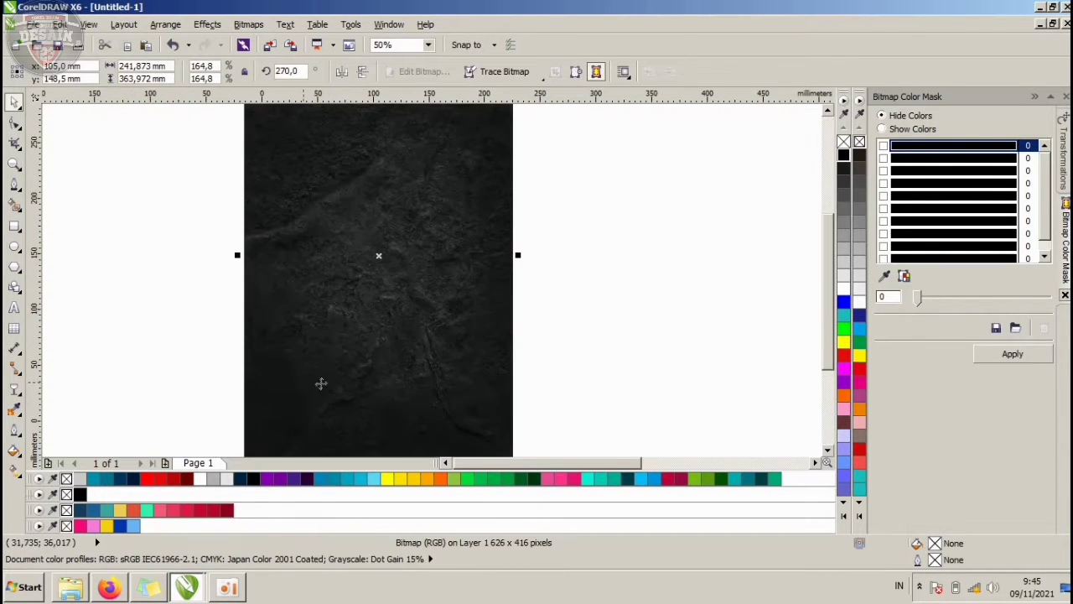
scroll(419, 290, up, 1)
scroll(445, 274, down, 1)
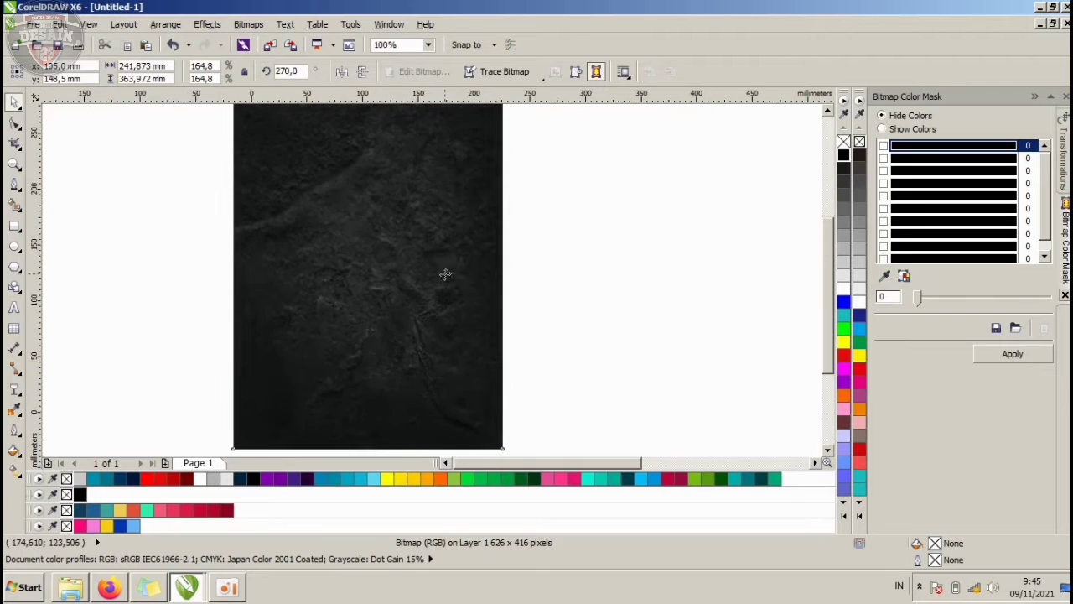
scroll(445, 274, down, 1)
click(494, 223)
click(461, 173)
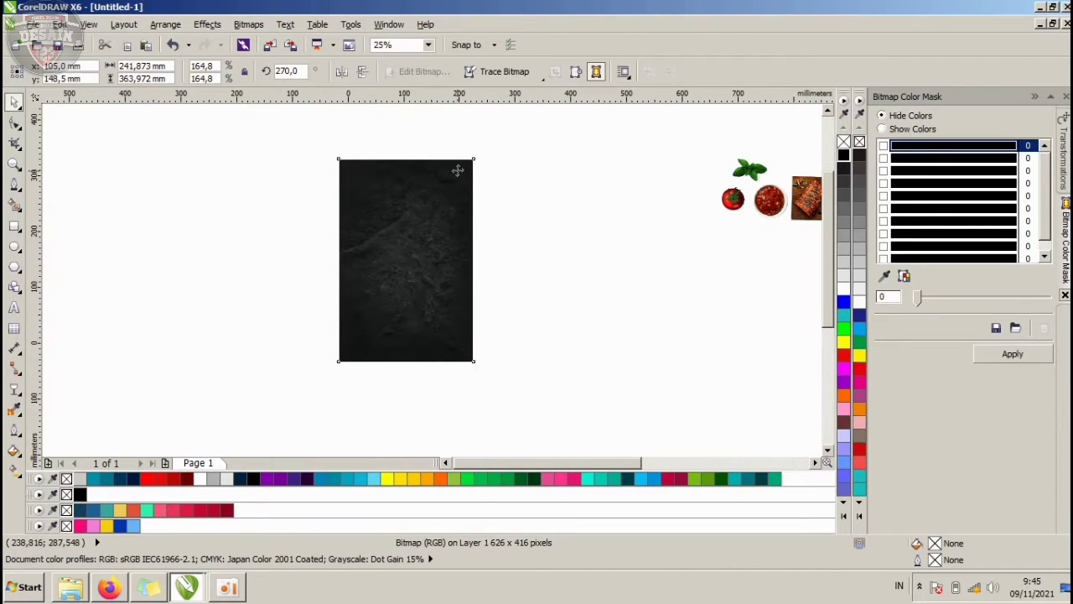
scroll(458, 171, up, 1)
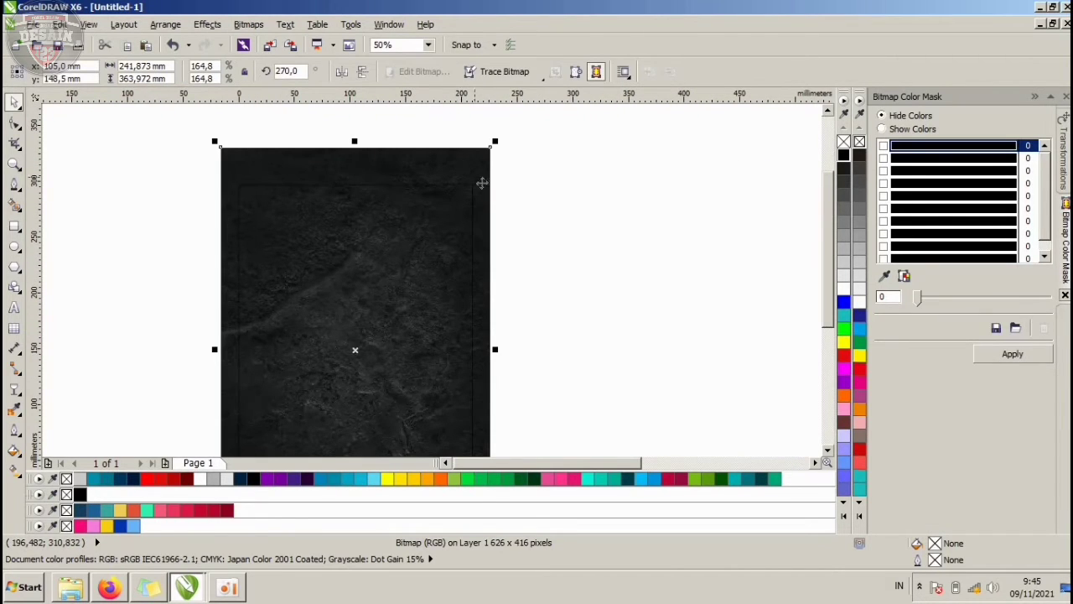
click(579, 216)
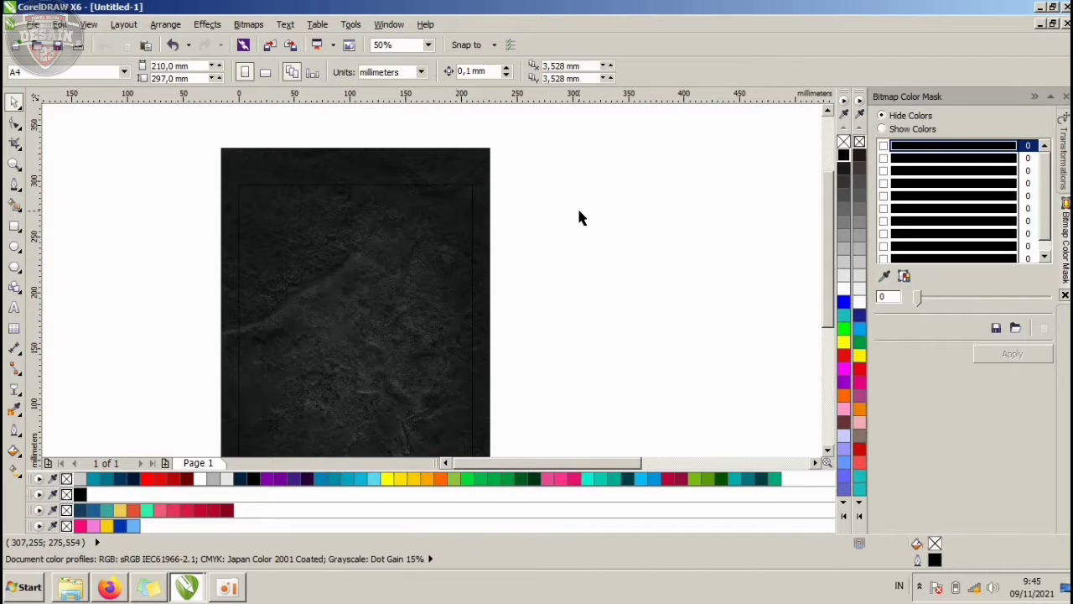
- Change the outline colour of the page-sized rectangle to white
click(437, 224)
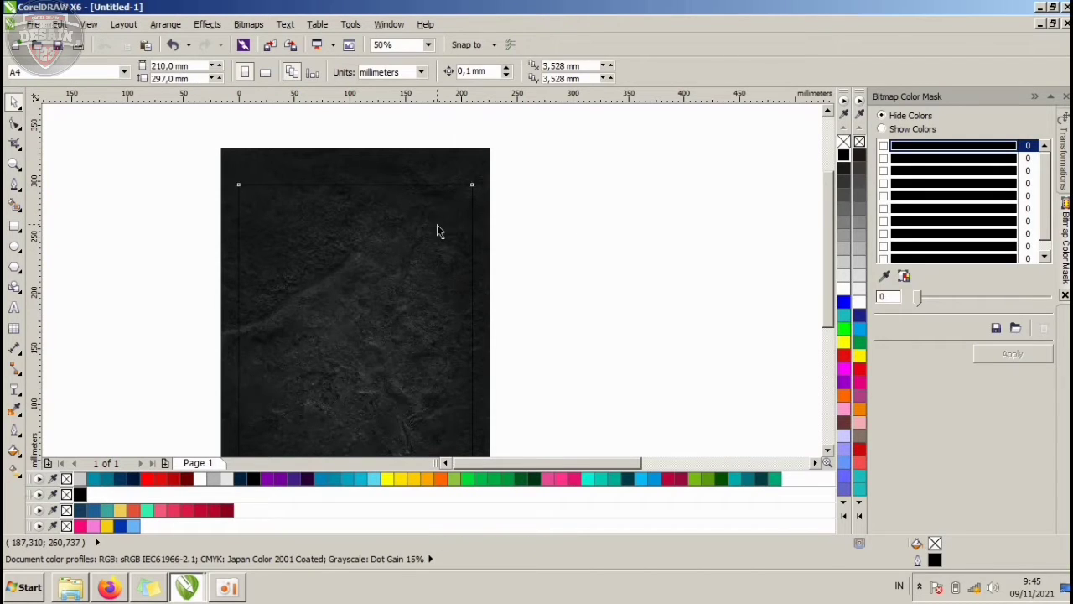
click(462, 163)
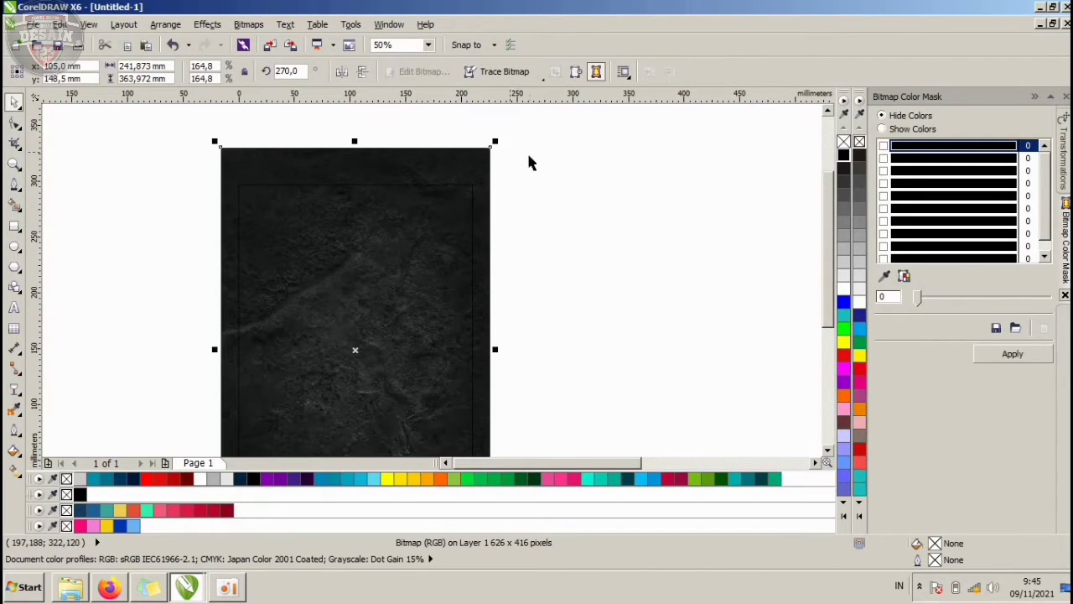
click(546, 202)
click(454, 208)
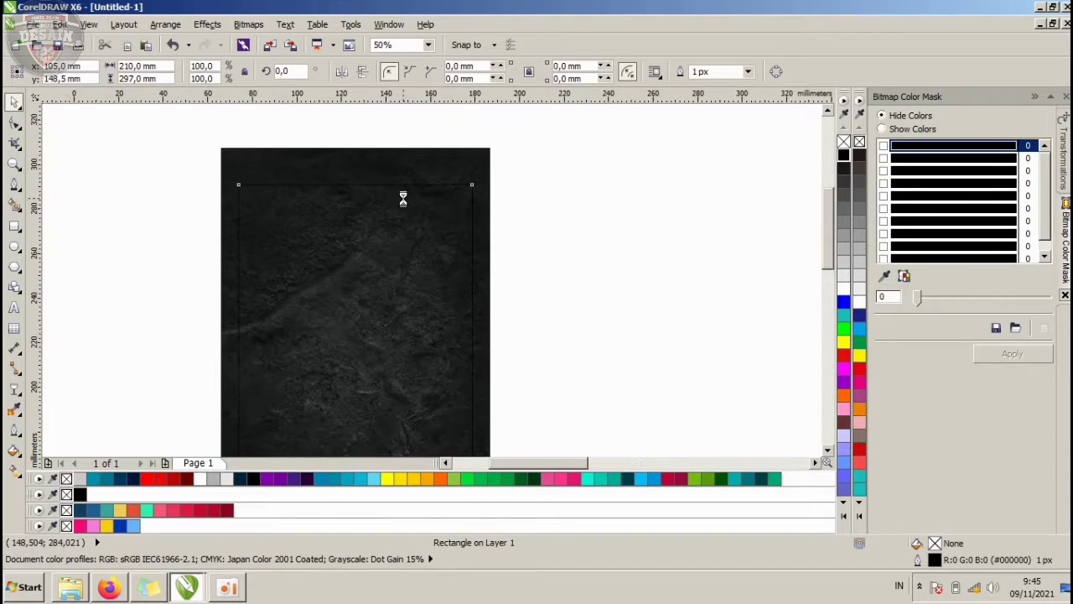
scroll(405, 197, up, 1)
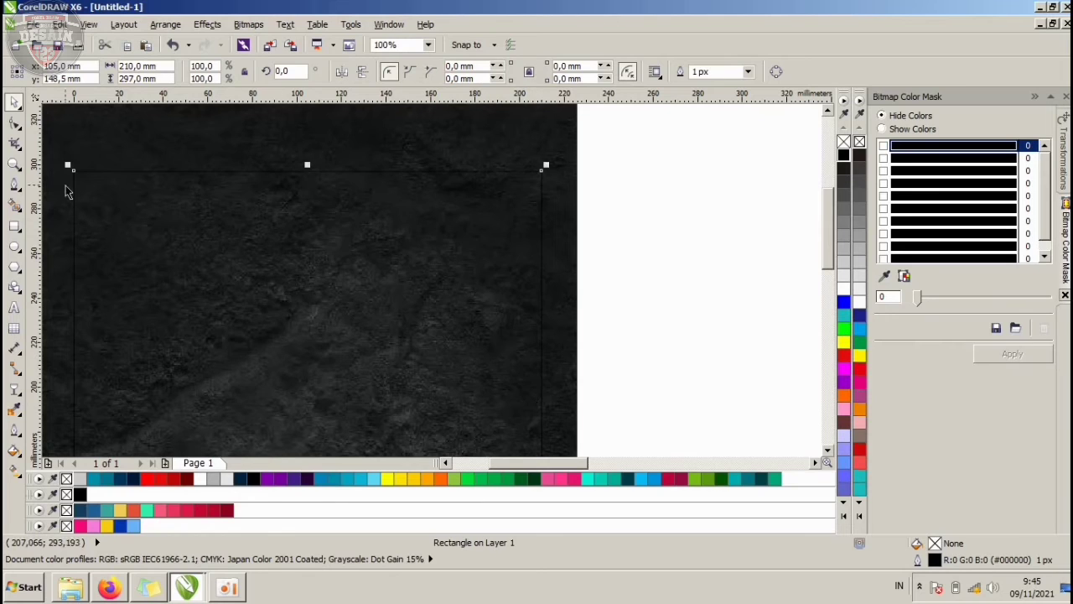
right_click(843, 289)
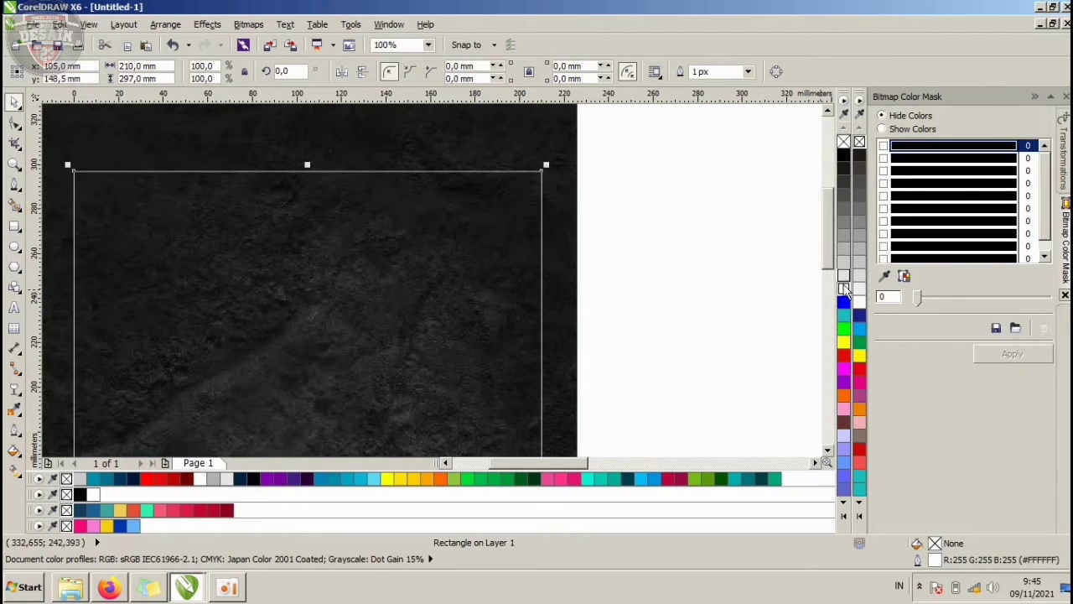
- Change the outline colour of the page-sized rectangle to yellow, trying green first
click(840, 323)
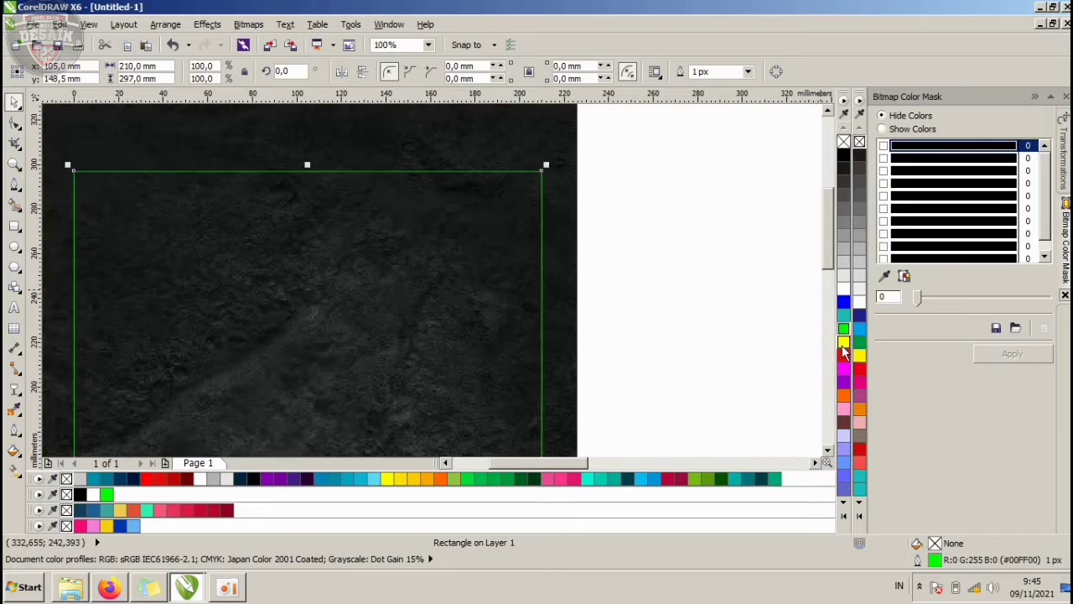
right_click(843, 341)
click(676, 179)
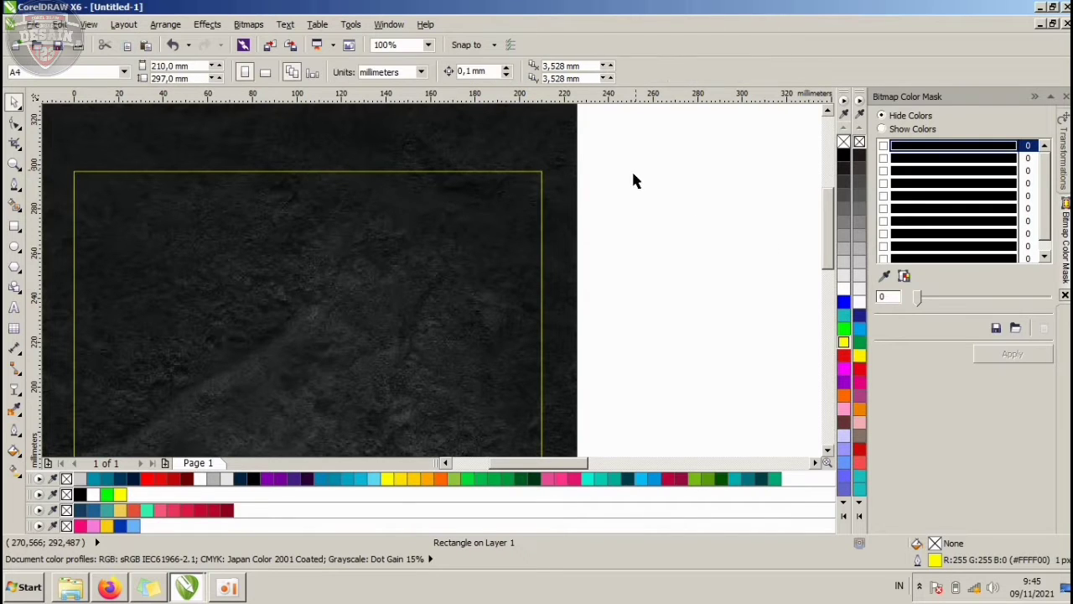
click(501, 212)
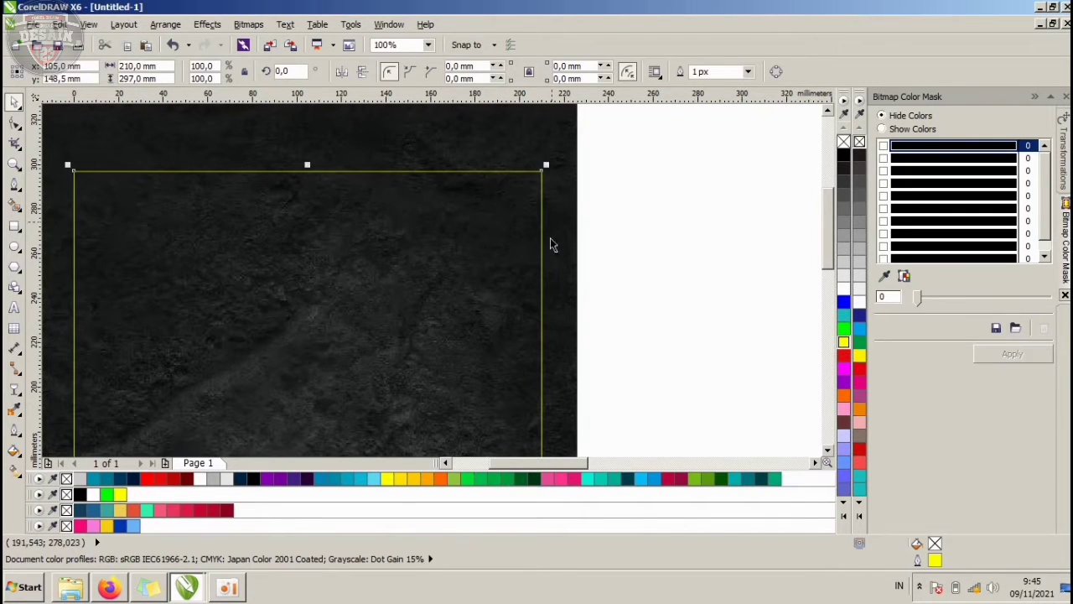
click(621, 158)
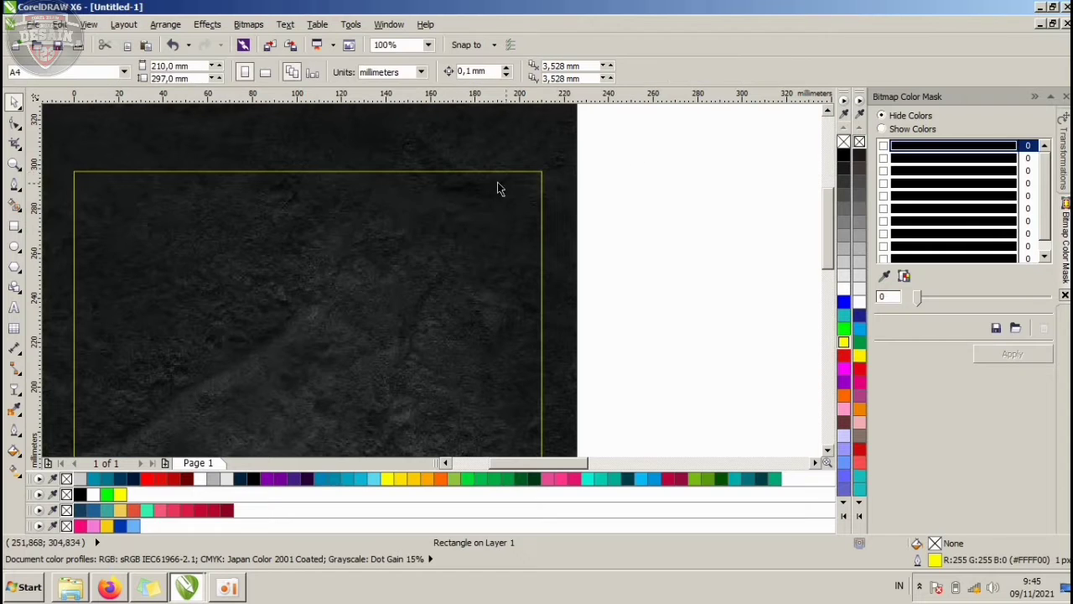
- Shrink the dark texture image proportionally about its centre to about 213 × 320 mm, leaving it slightly larger than the page-sized rectangle
click(575, 177)
scroll(582, 239, down, 2)
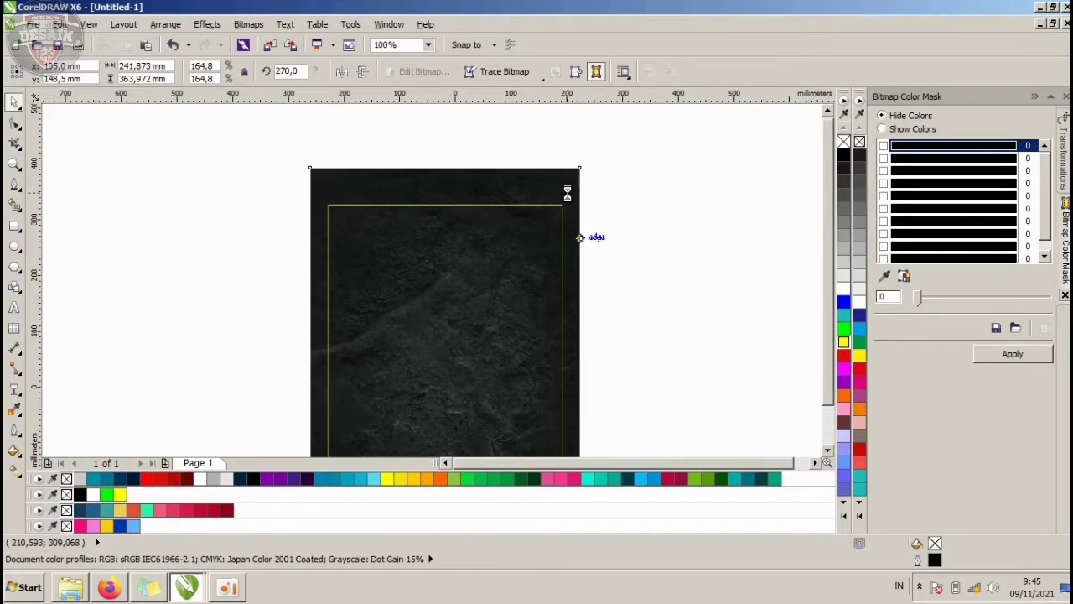
scroll(577, 210, up, 3)
drag(671, 260, 602, 313)
click(640, 197)
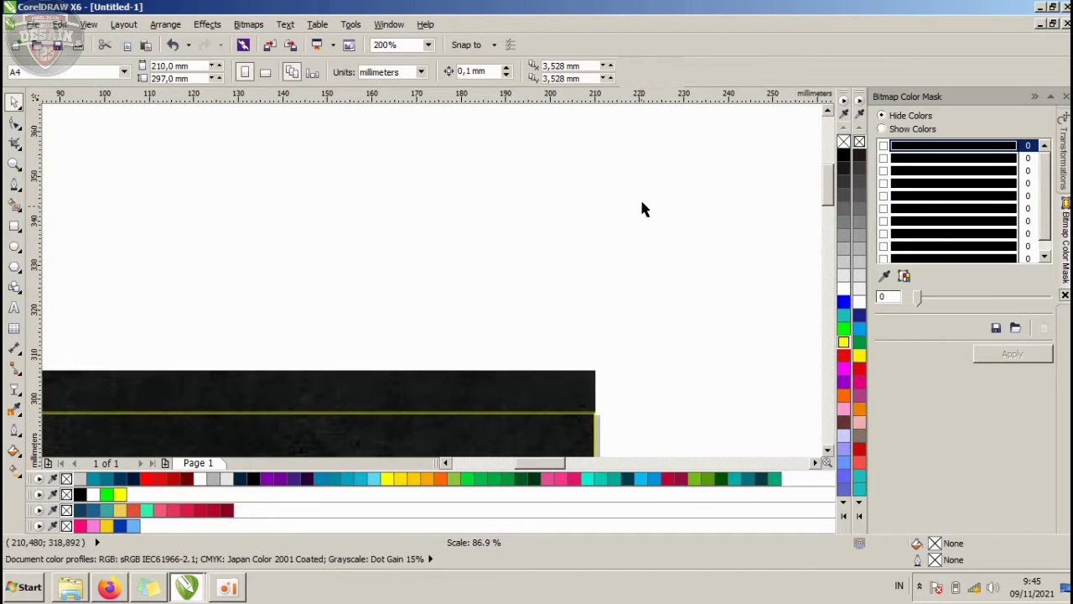
scroll(640, 198, down, 1)
scroll(597, 290, up, 1)
click(620, 282)
scroll(634, 275, up, 2)
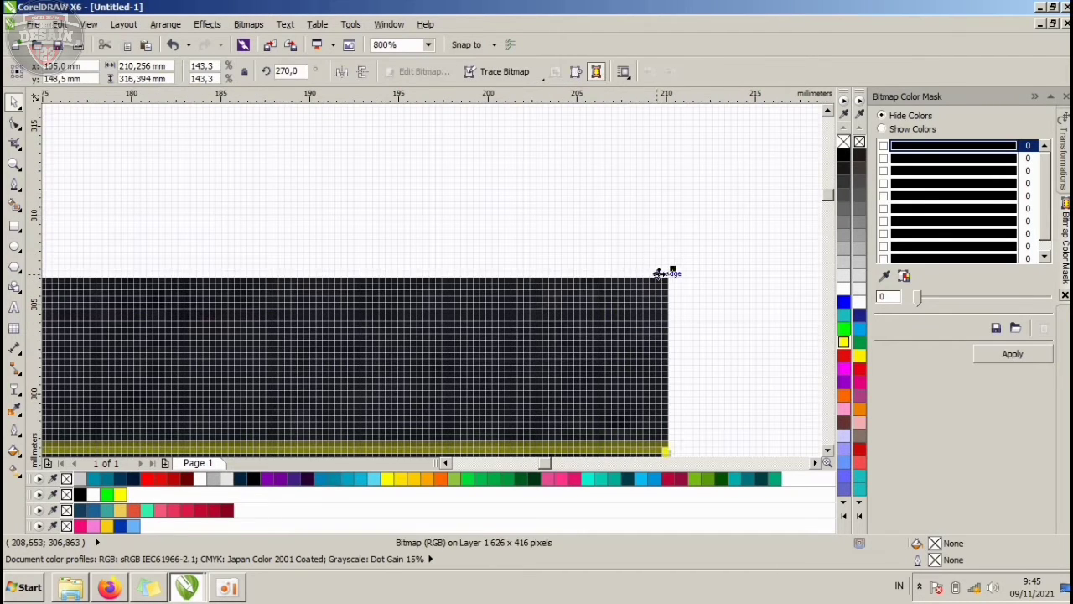
click(690, 198)
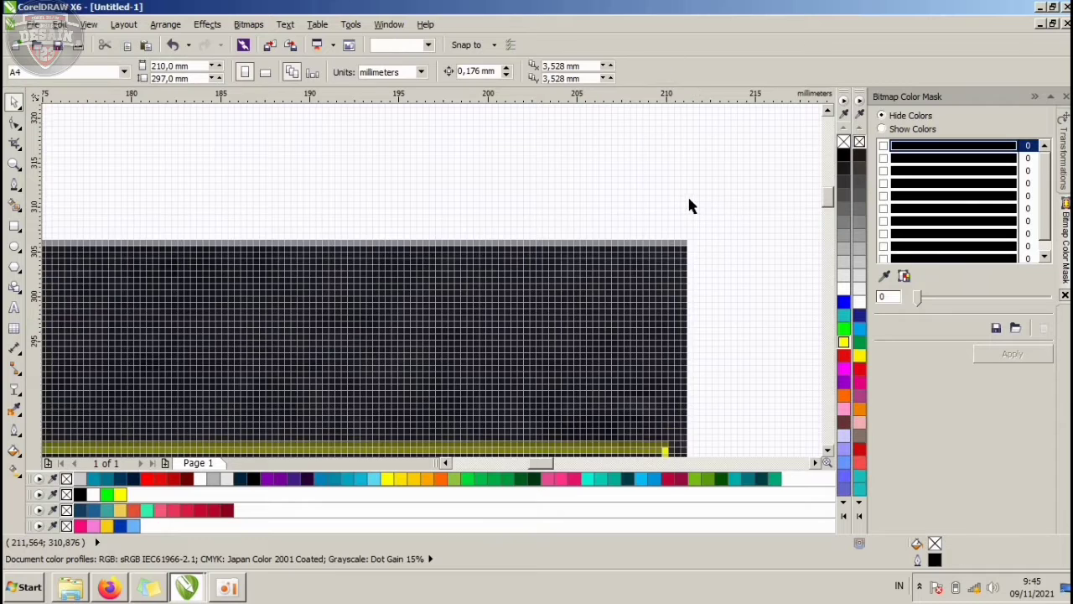
scroll(687, 195, down, 3)
scroll(638, 278, down, 1)
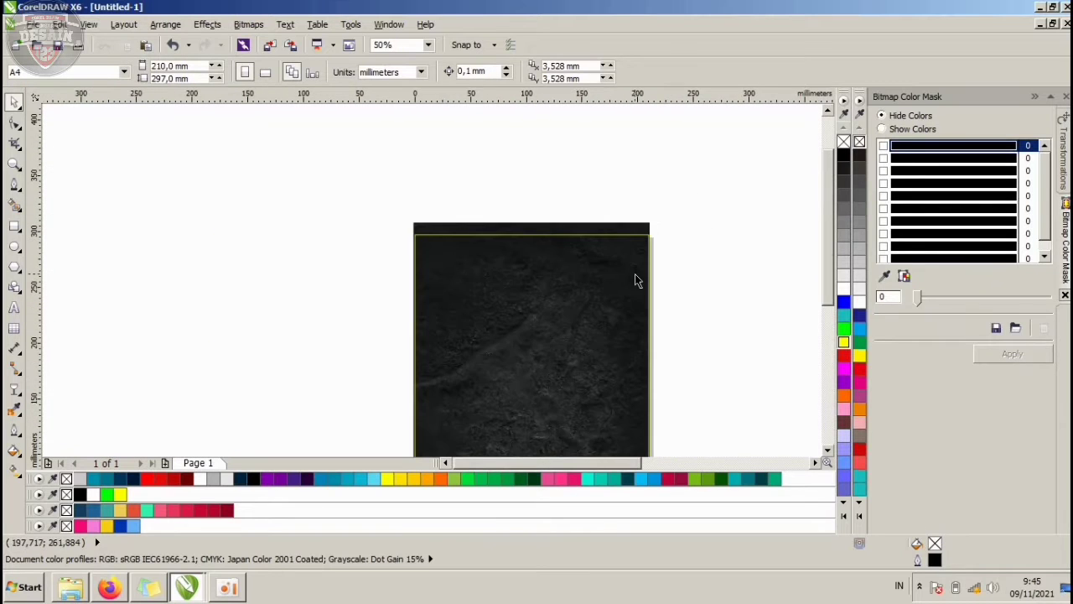
scroll(637, 242, up, 1)
- Intersect the yellow-outlined rectangle with the dark texture image to create a page-sized piece of the texture
click(638, 230)
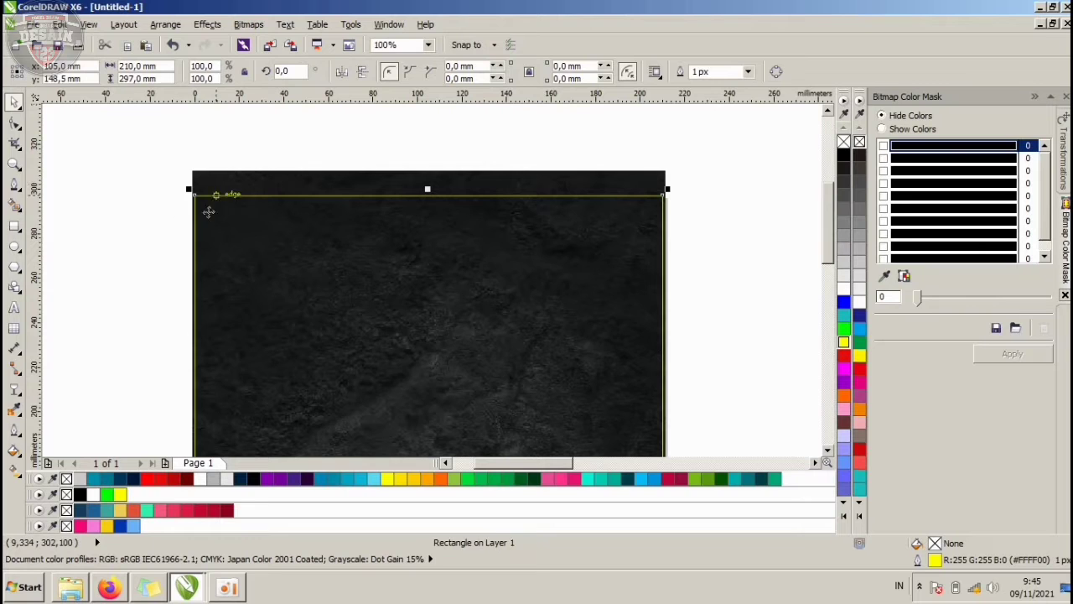
click(709, 193)
scroll(697, 177, up, 1)
click(624, 219)
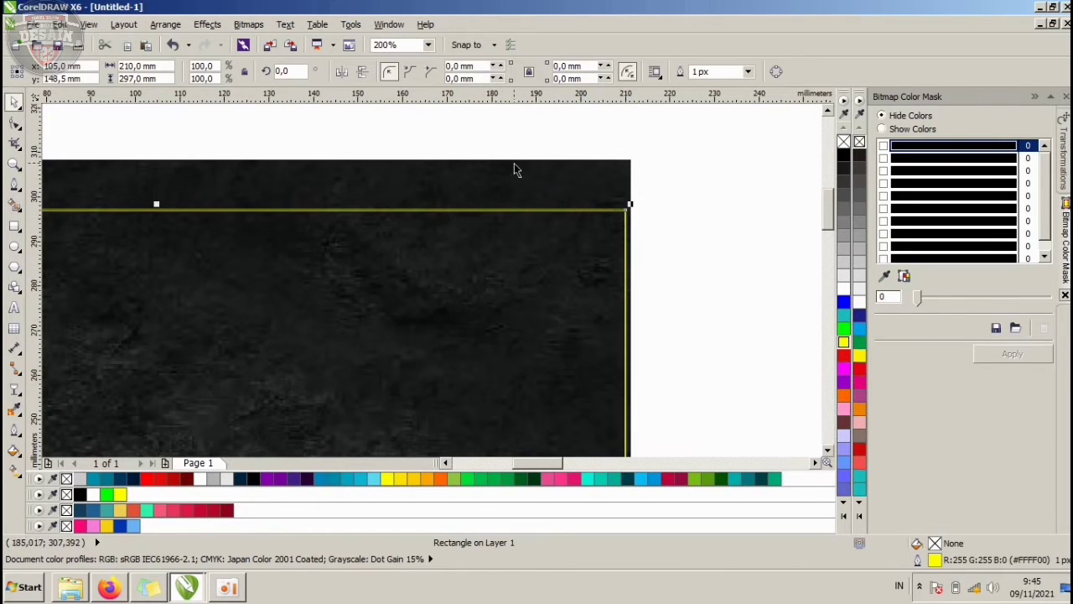
click(677, 173)
click(622, 225)
scroll(629, 206, up, 2)
scroll(597, 212, down, 2)
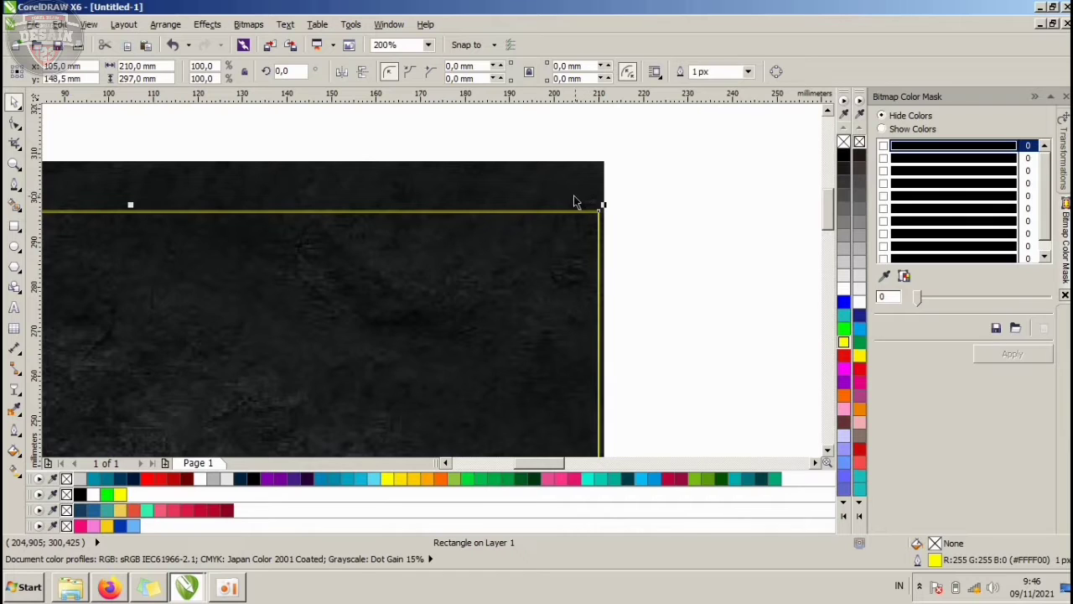
shift+click(570, 192)
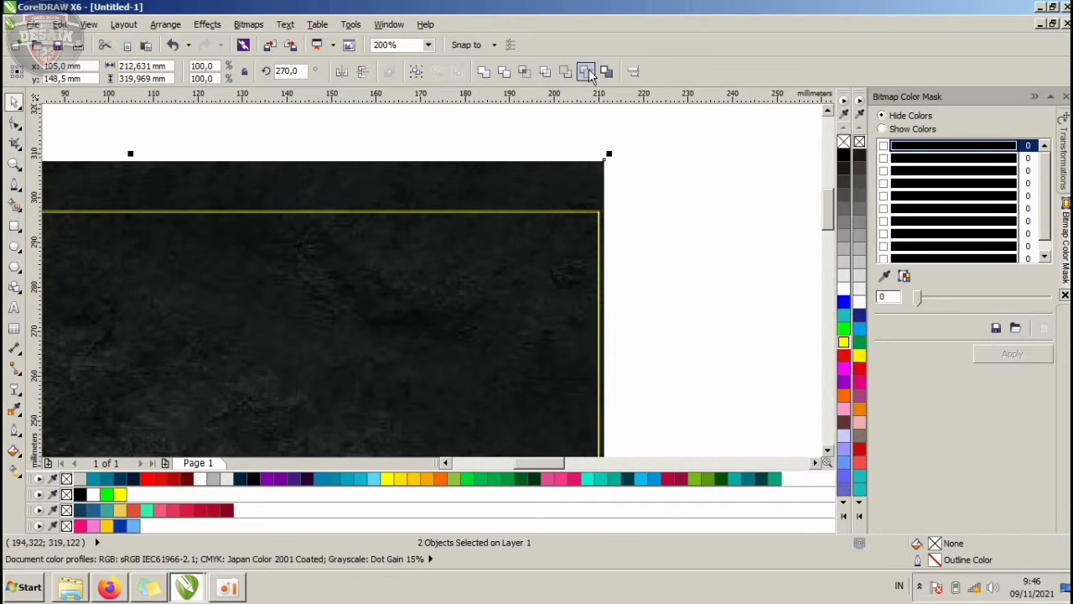
click(532, 72)
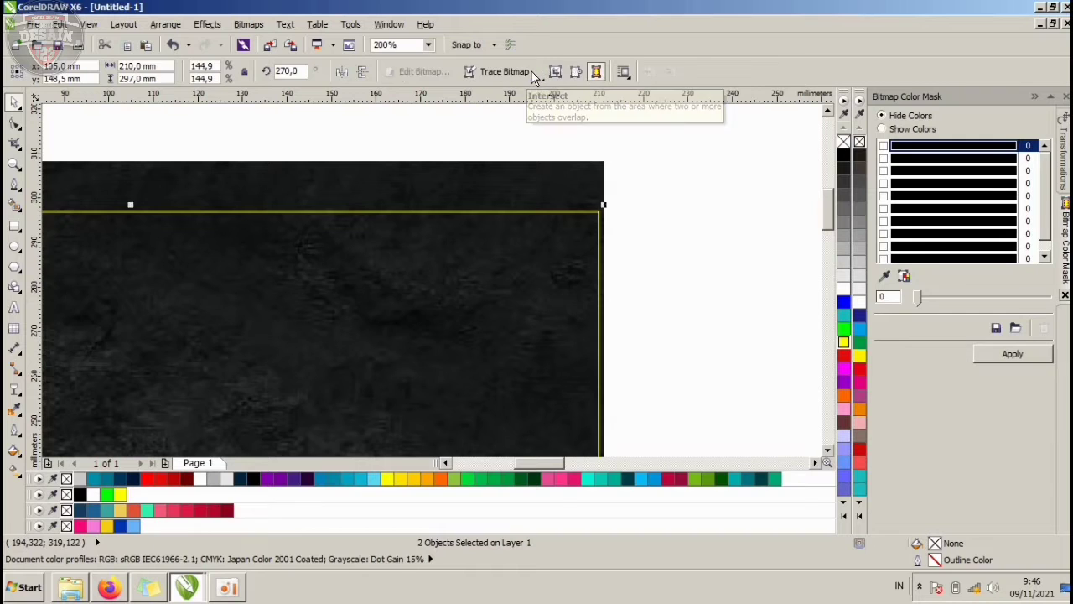
click(638, 158)
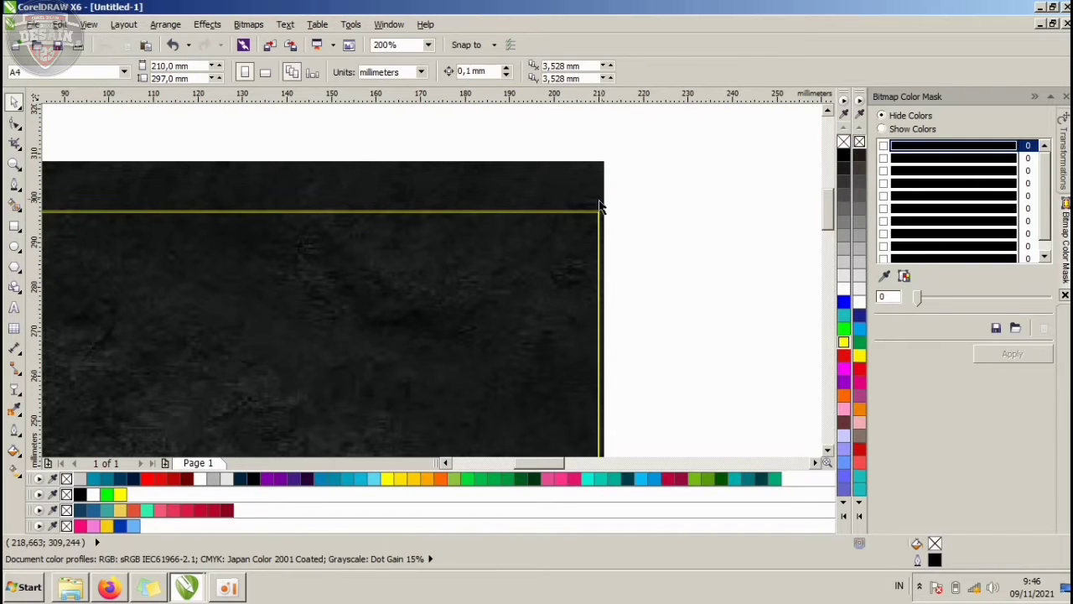
- Delete the original oversized texture image, keeping the intersected page-sized piece
click(593, 200)
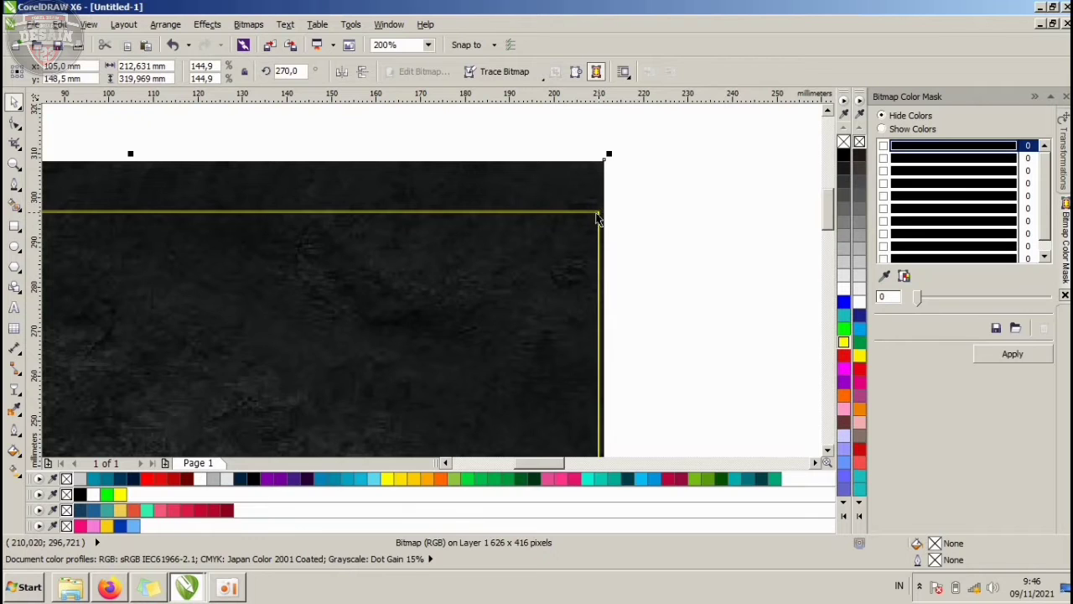
click(619, 185)
click(580, 186)
key(Delete)
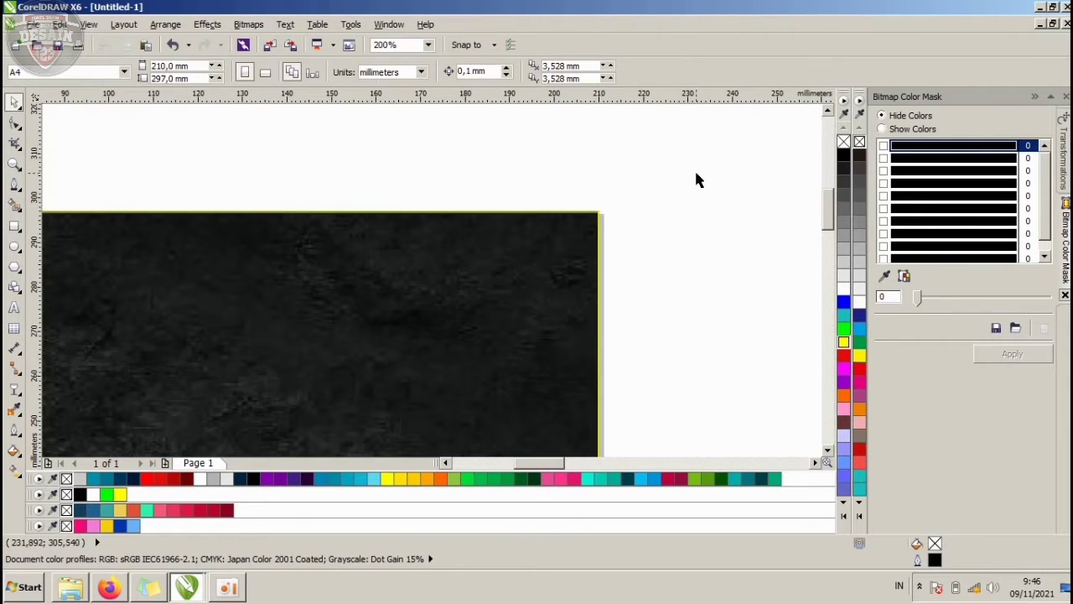
scroll(364, 185, down, 2)
scroll(436, 235, down, 1)
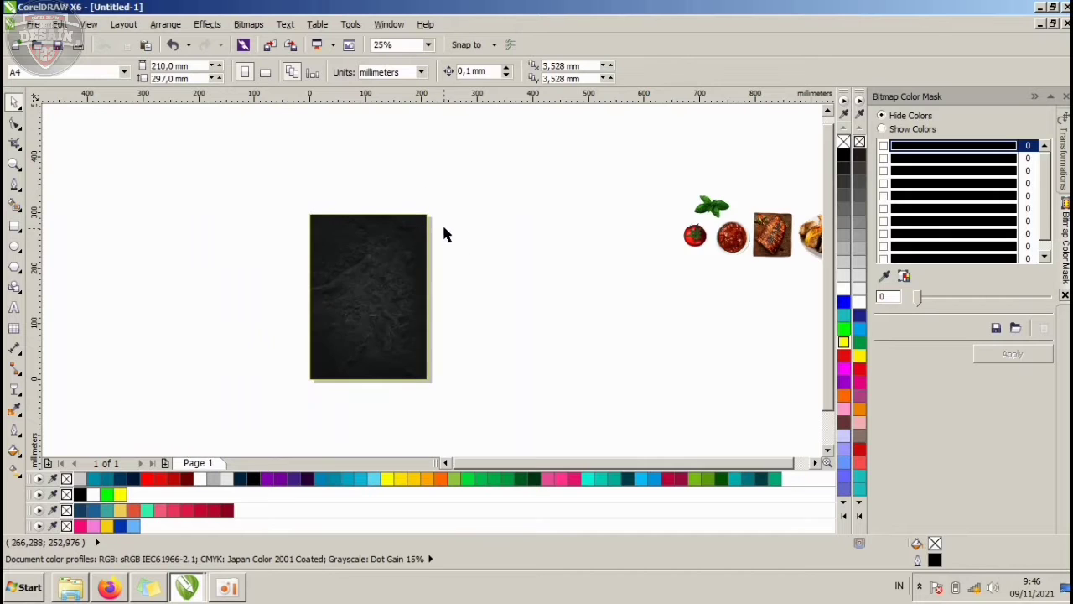
- Move the yellow-outlined rectangle off to the side of the page and delete it
click(376, 282)
drag(364, 294, 259, 270)
scroll(259, 271, up, 1)
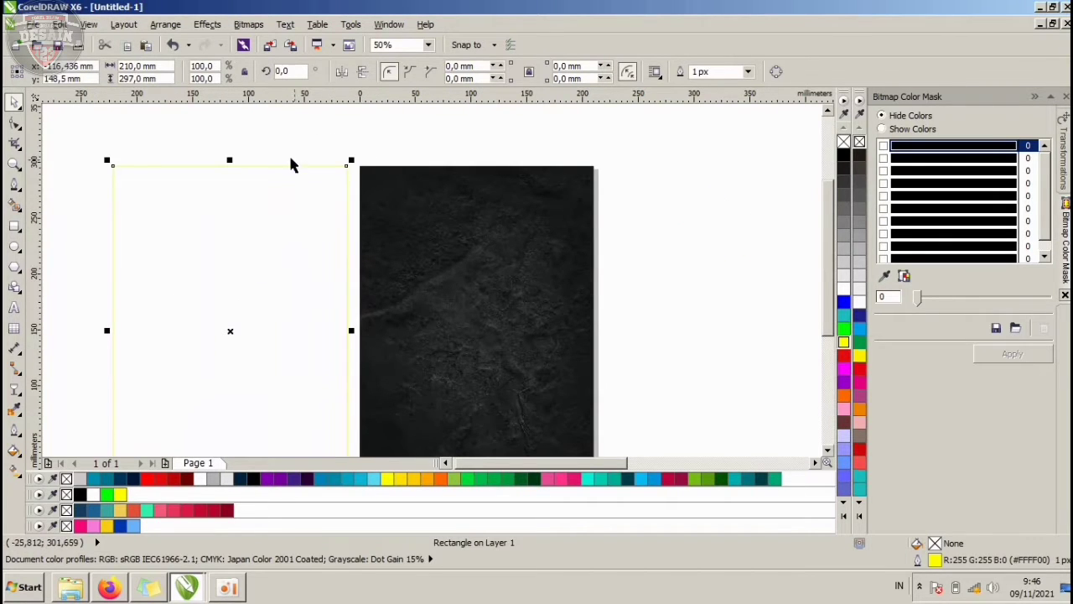
click(386, 138)
click(398, 223)
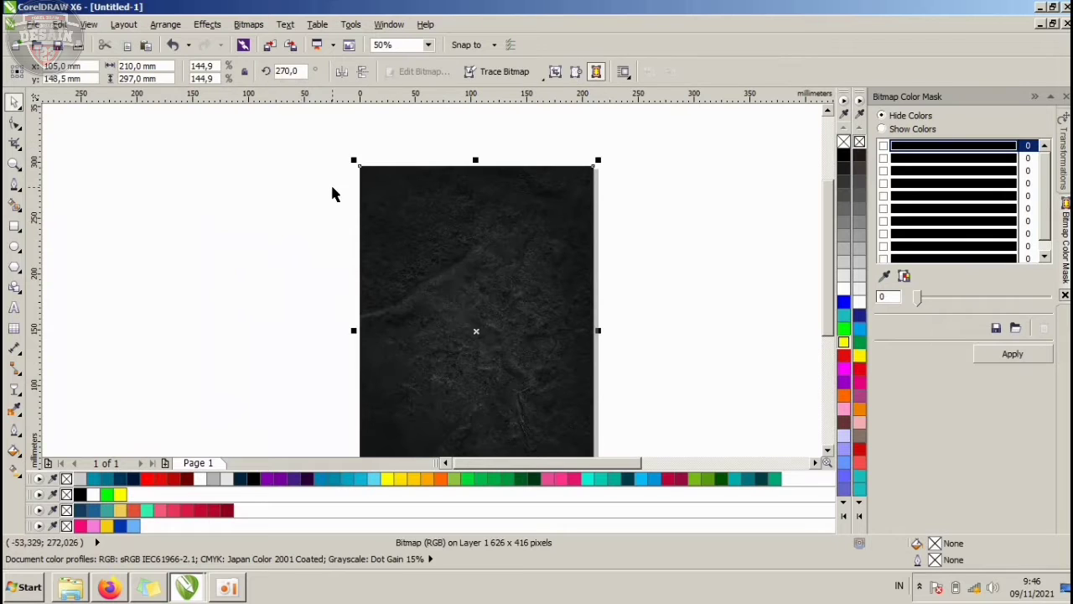
scroll(333, 186, up, 1)
scroll(552, 149, down, 1)
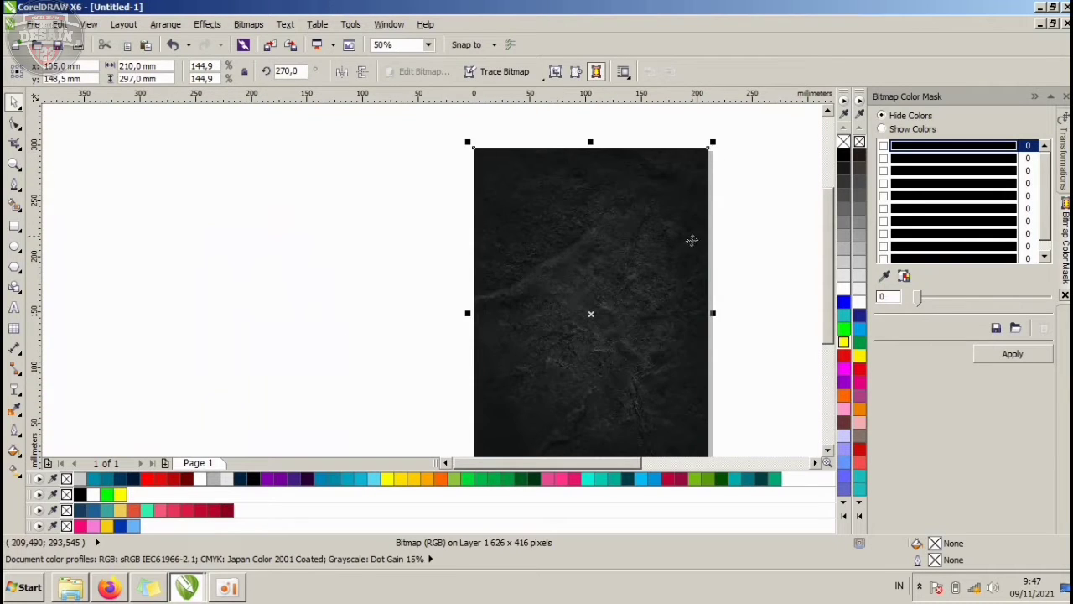
scroll(689, 242, down, 1)
click(496, 257)
scroll(386, 235, down, 1)
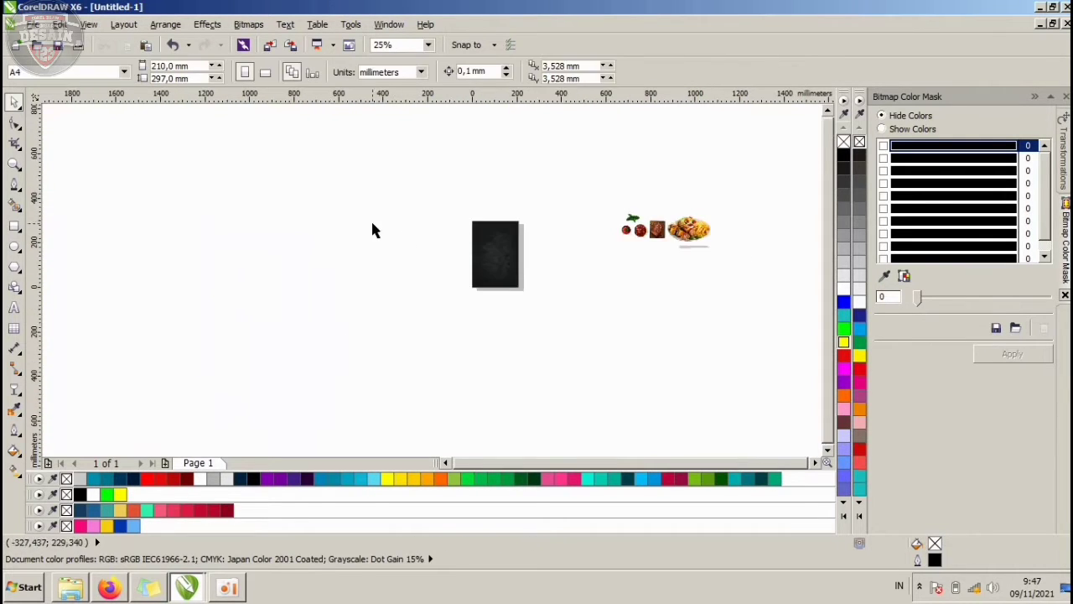
scroll(523, 228, up, 1)
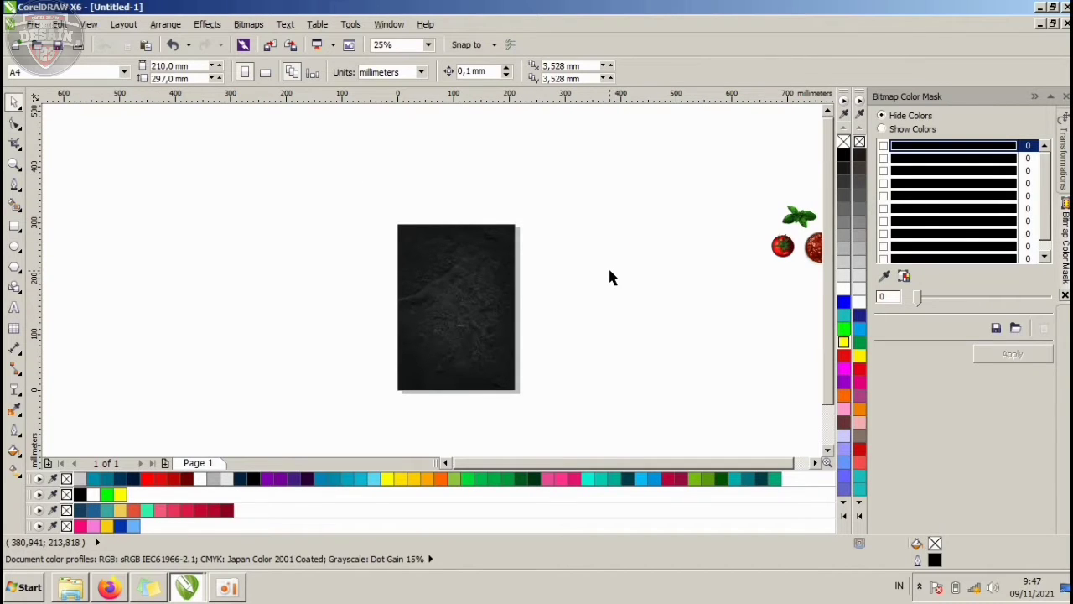
click(23, 228)
click(15, 102)
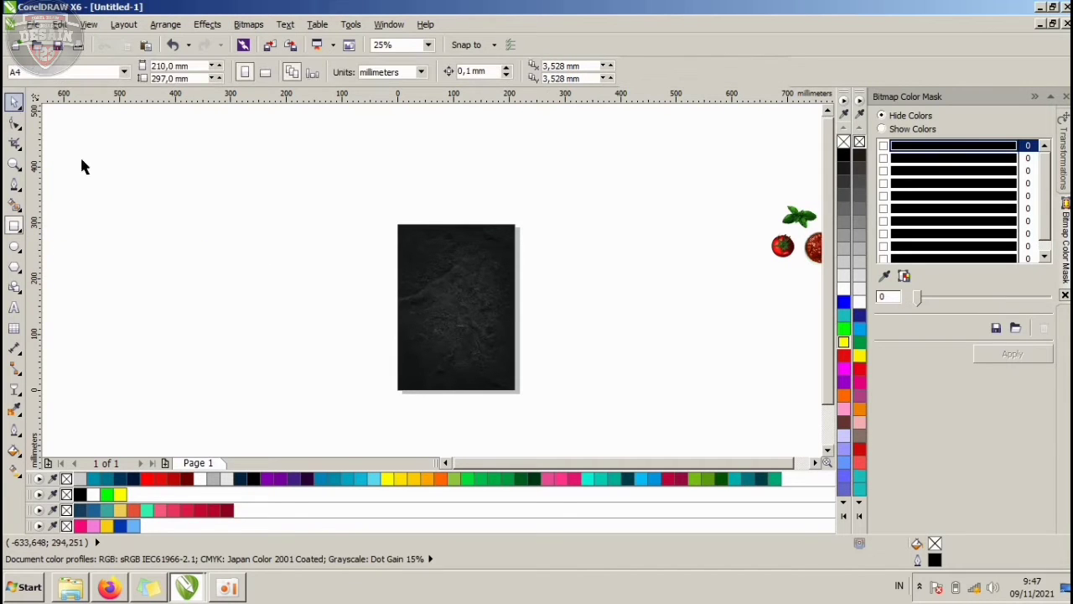
- Move the red sauce bowl image onto the page's upper-right corner and enlarge it to about 77 × 77 mm
scroll(512, 216, down, 2)
scroll(600, 224, up, 1)
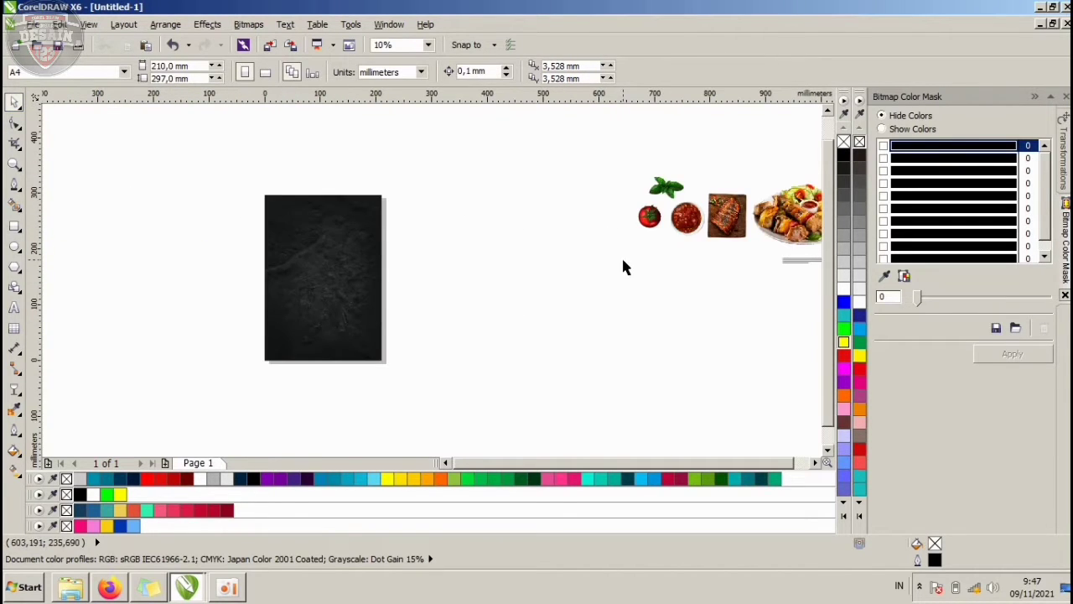
drag(688, 217, 387, 202)
scroll(371, 204, up, 1)
scroll(394, 205, up, 1)
scroll(383, 179, down, 1)
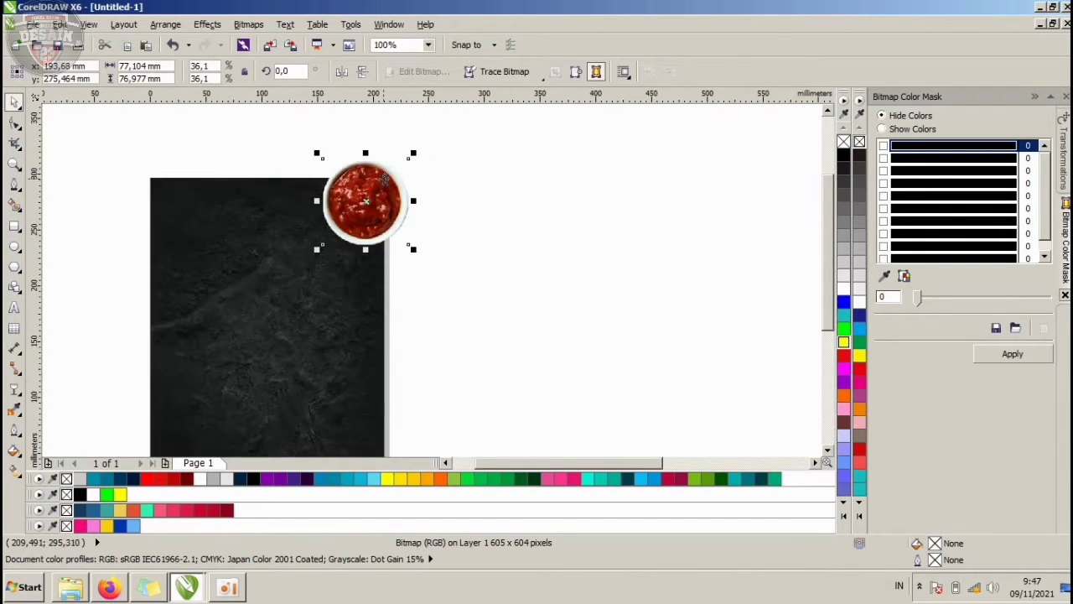
scroll(385, 178, down, 1)
click(565, 230)
- Move the skewers and fries plate image onto the lower part of the page and enlarge it proportionally to about 269 × 179 mm
click(799, 204)
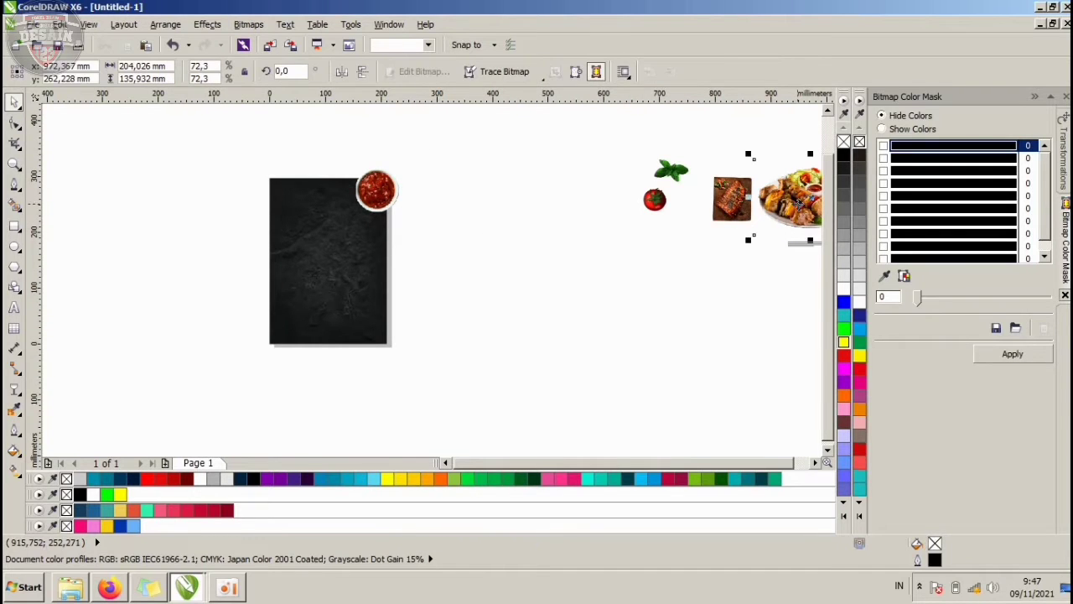
drag(799, 204, 317, 312)
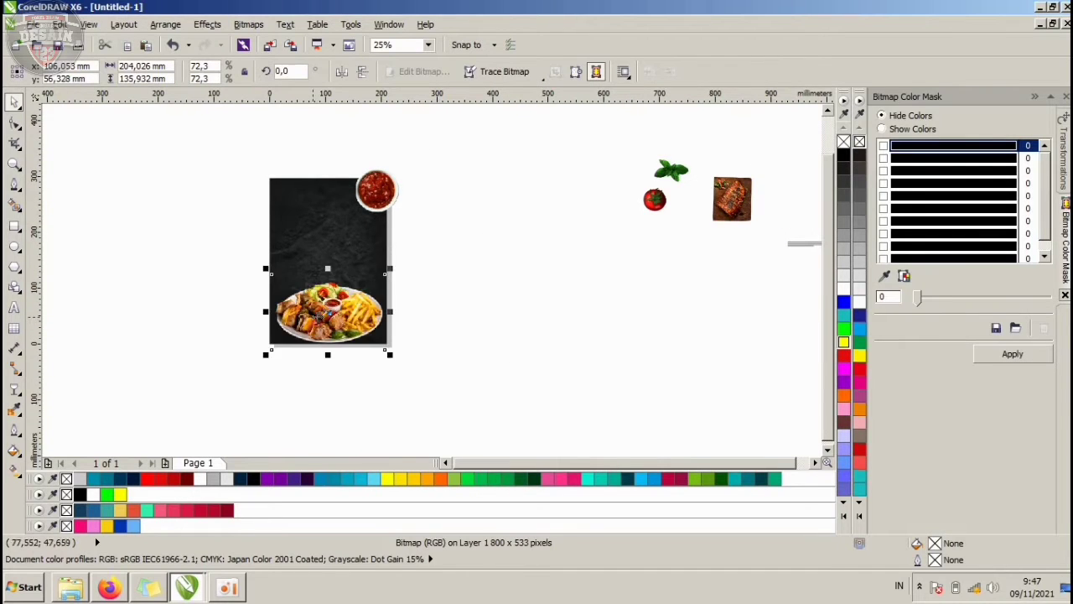
scroll(329, 304, up, 1)
drag(448, 235, 480, 209)
scroll(391, 336, up, 1)
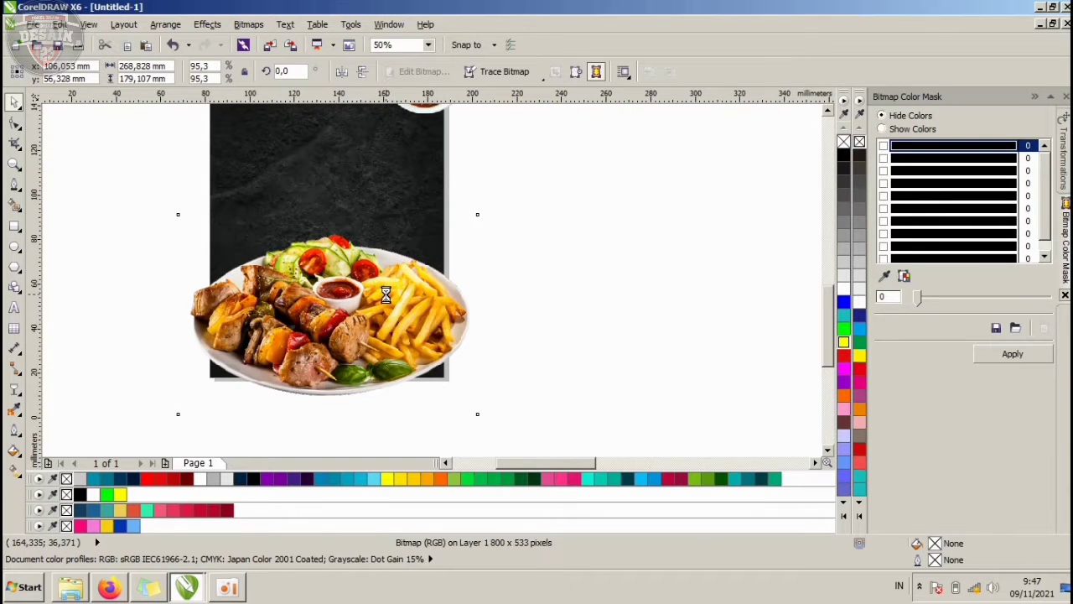
drag(389, 295, 386, 310)
scroll(383, 278, down, 1)
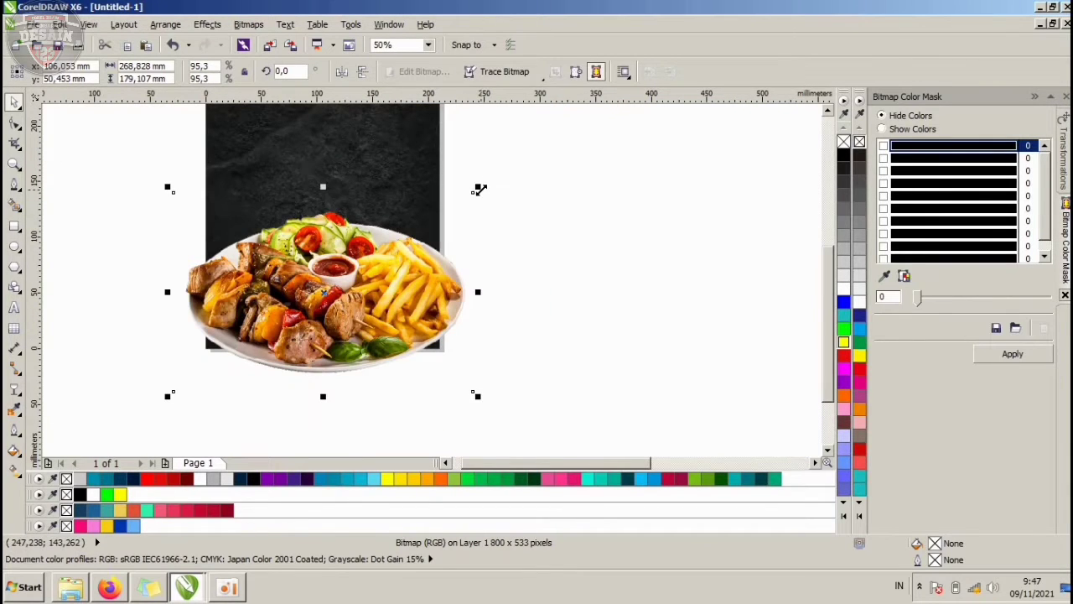
- Reduce the skewers and fries plate proportionally to about 208 × 139 mm and fine-tune its vertical position near the page's lower edge
drag(477, 186, 459, 199)
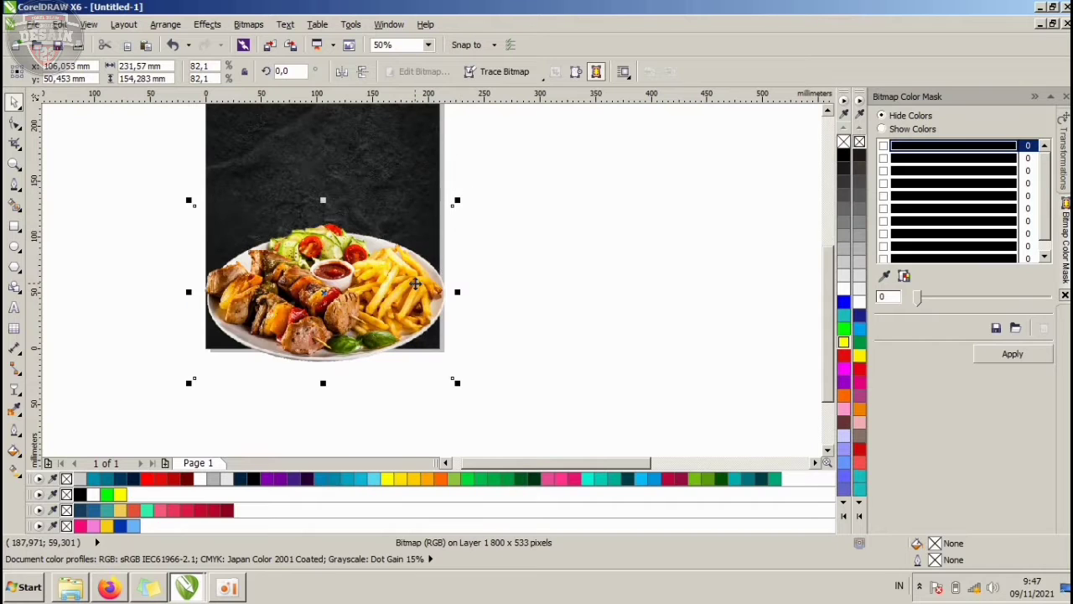
drag(456, 203, 449, 208)
drag(328, 291, 324, 292)
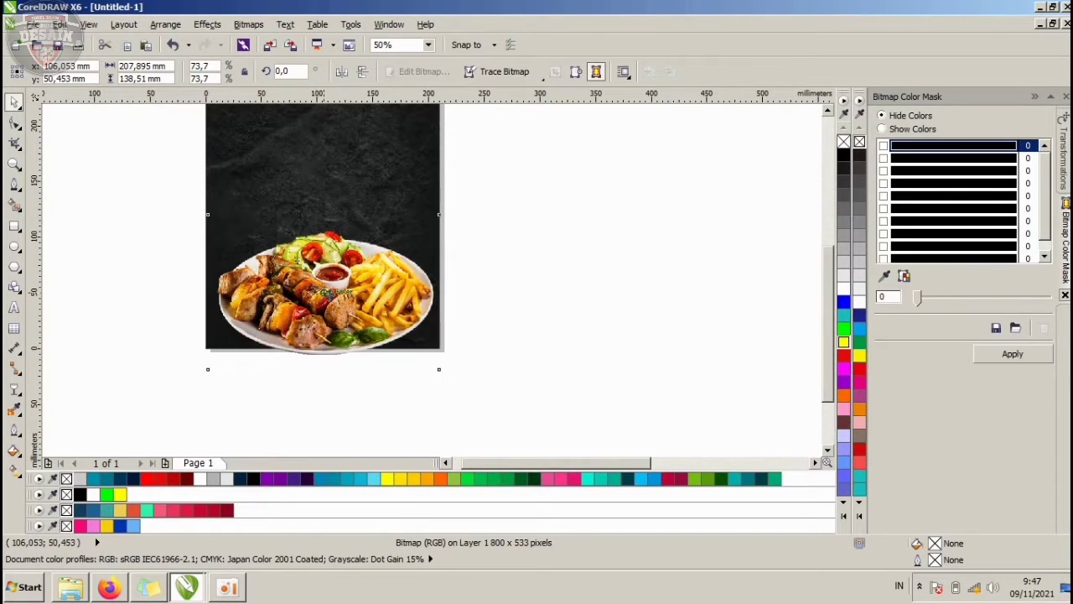
scroll(344, 306, up, 2)
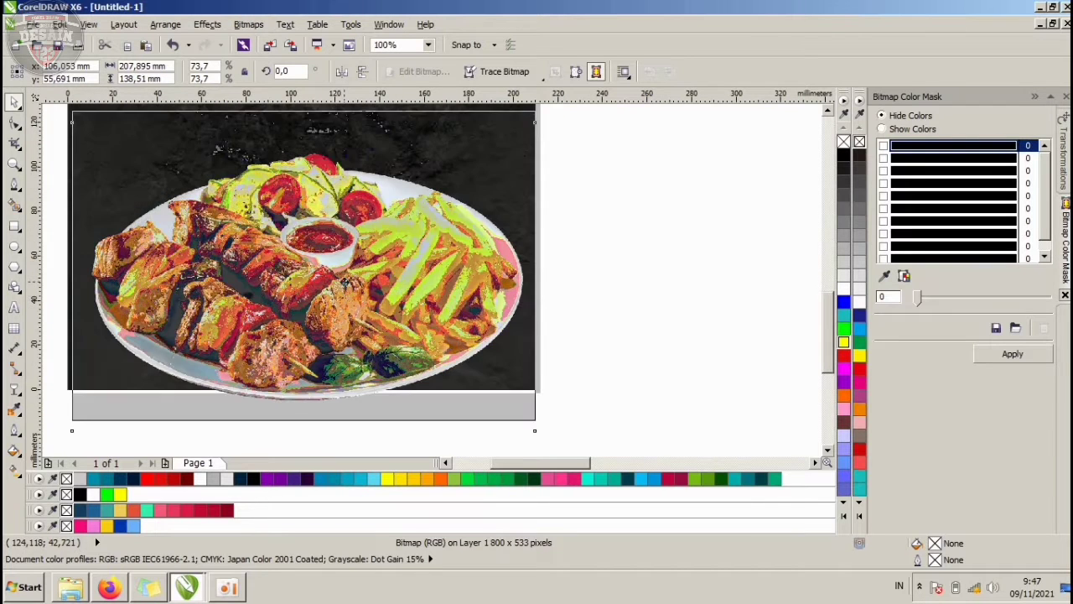
drag(344, 284, 343, 291)
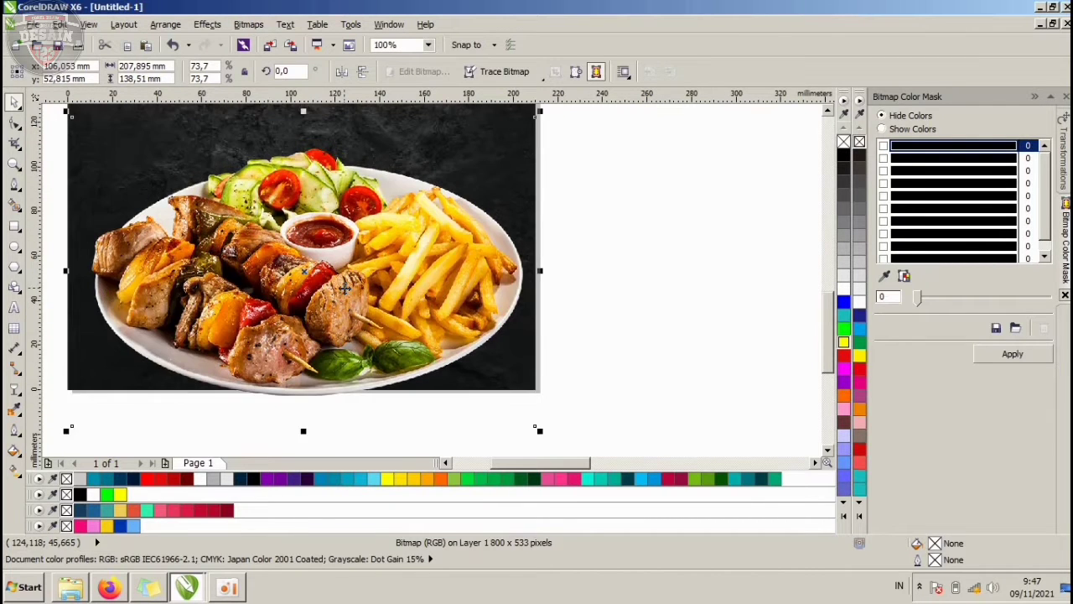
scroll(344, 290, down, 2)
scroll(309, 218, up, 2)
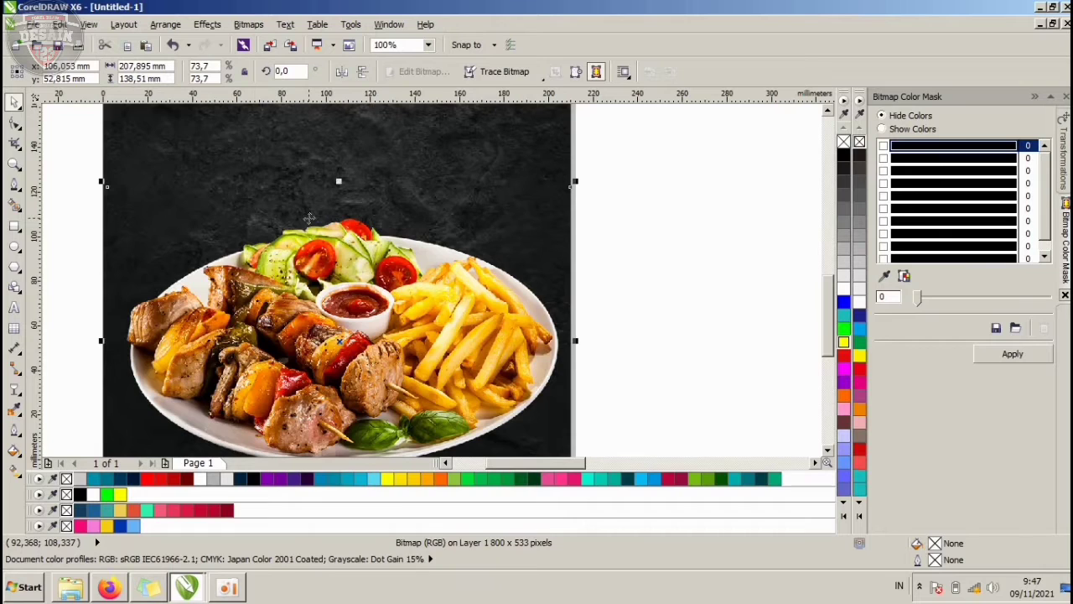
- Adjust the skewers and fries plate image with the Image Adjustment Lab: saturation 6, brightness -17 and contrast 10
click(248, 25)
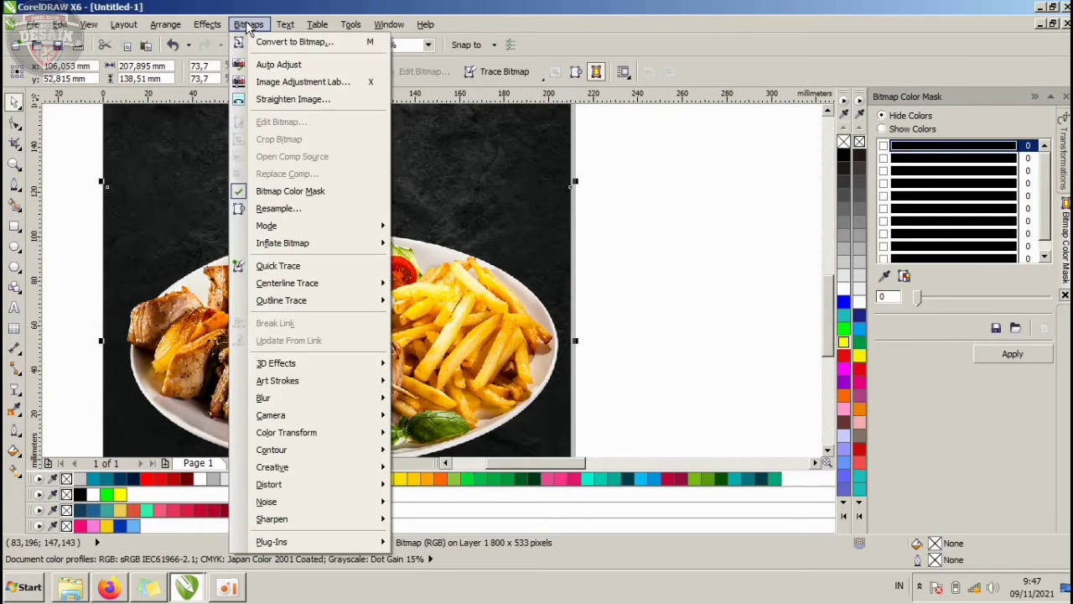
click(269, 84)
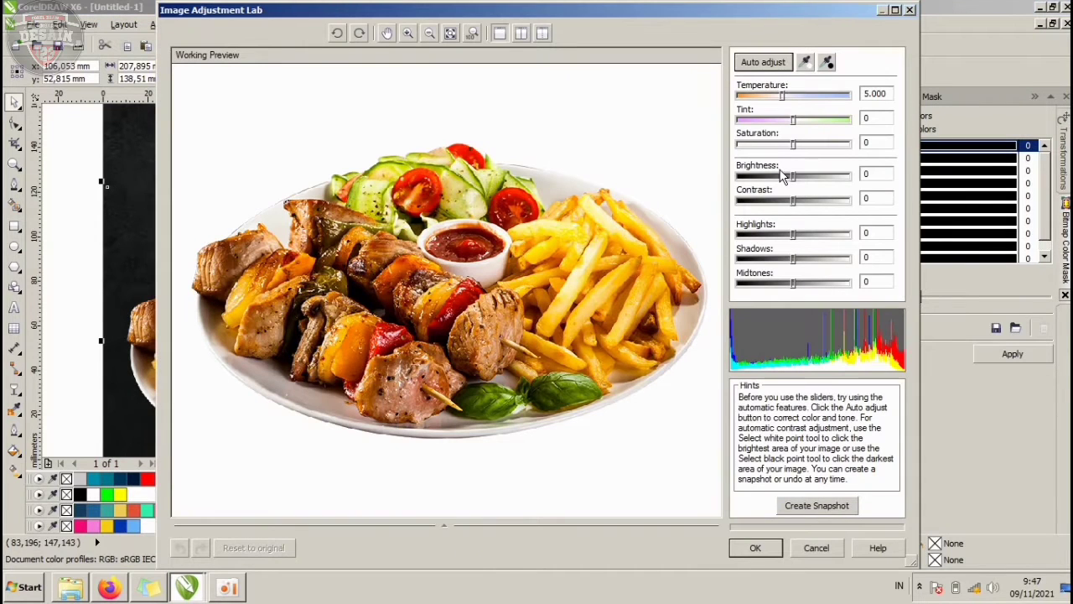
mouse_move(792, 178)
mouse_down()
mouse_move(796, 144)
mouse_move(790, 178)
mouse_up()
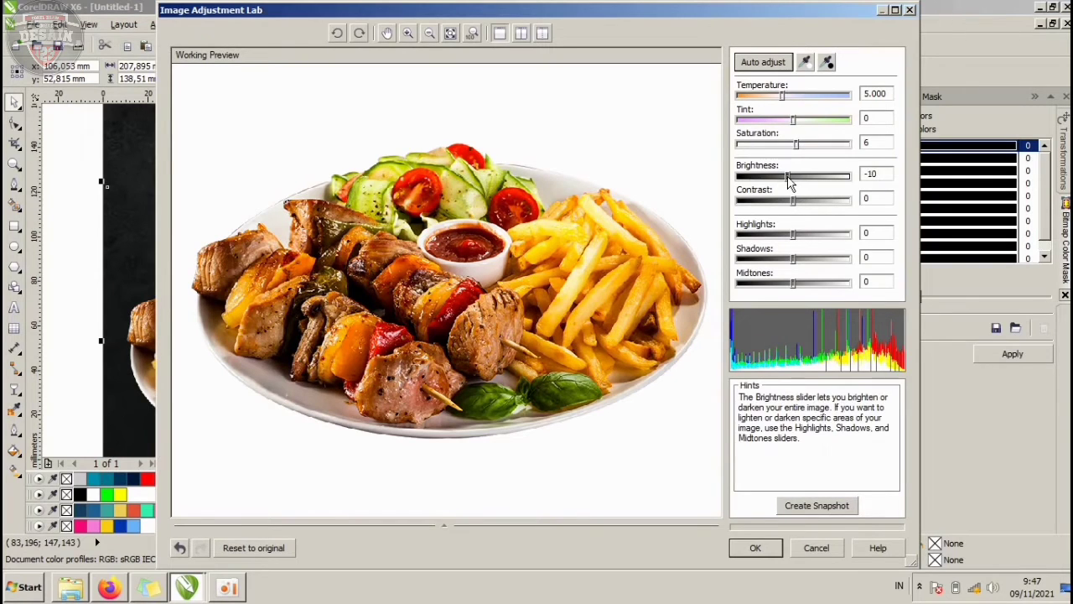
drag(794, 200, 795, 201)
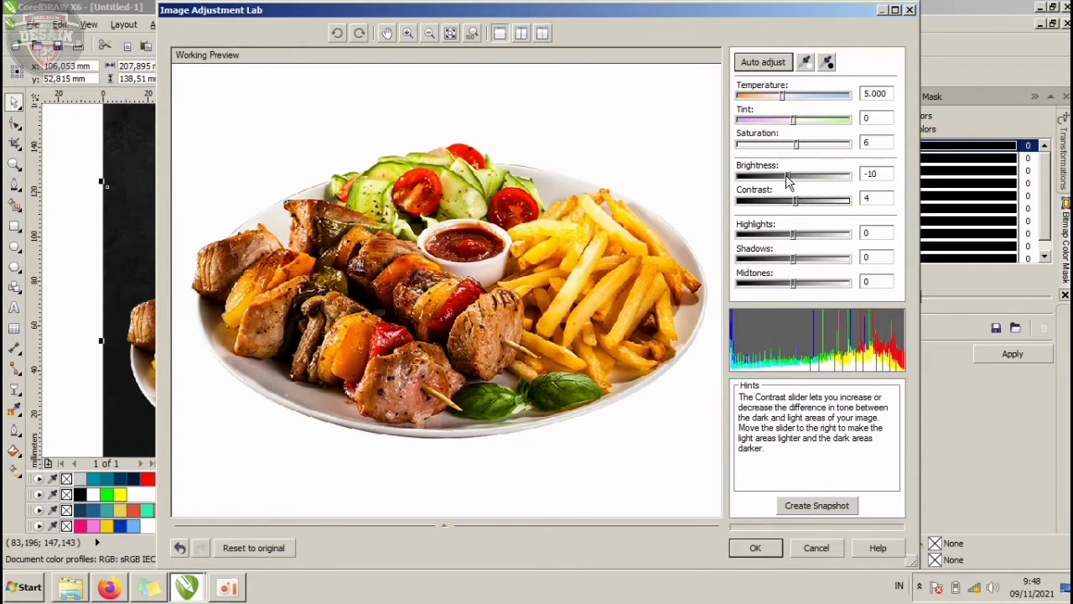
drag(789, 178, 781, 178)
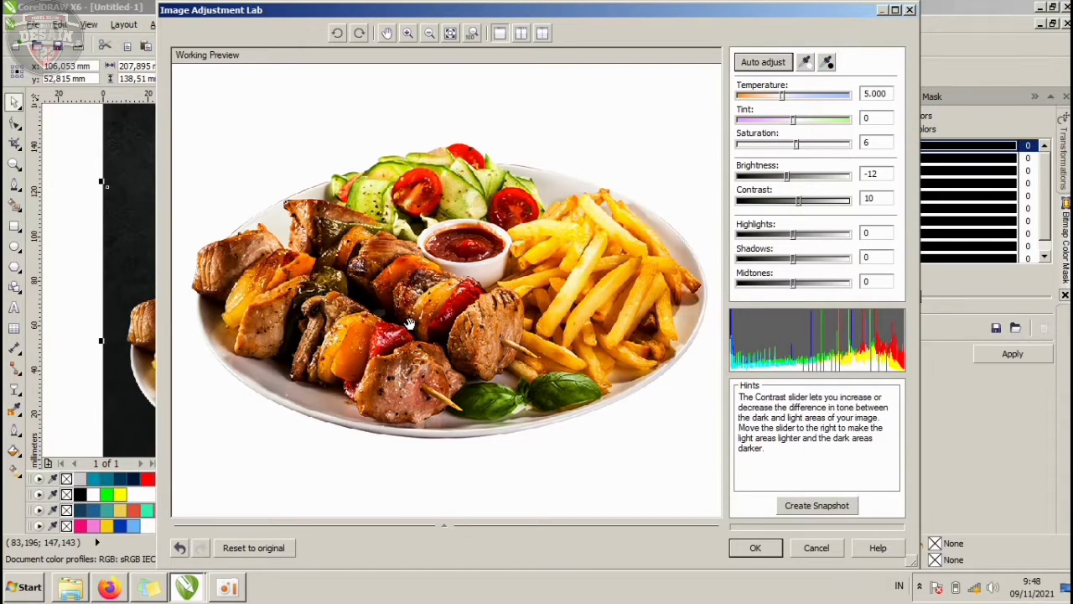
drag(791, 179, 794, 186)
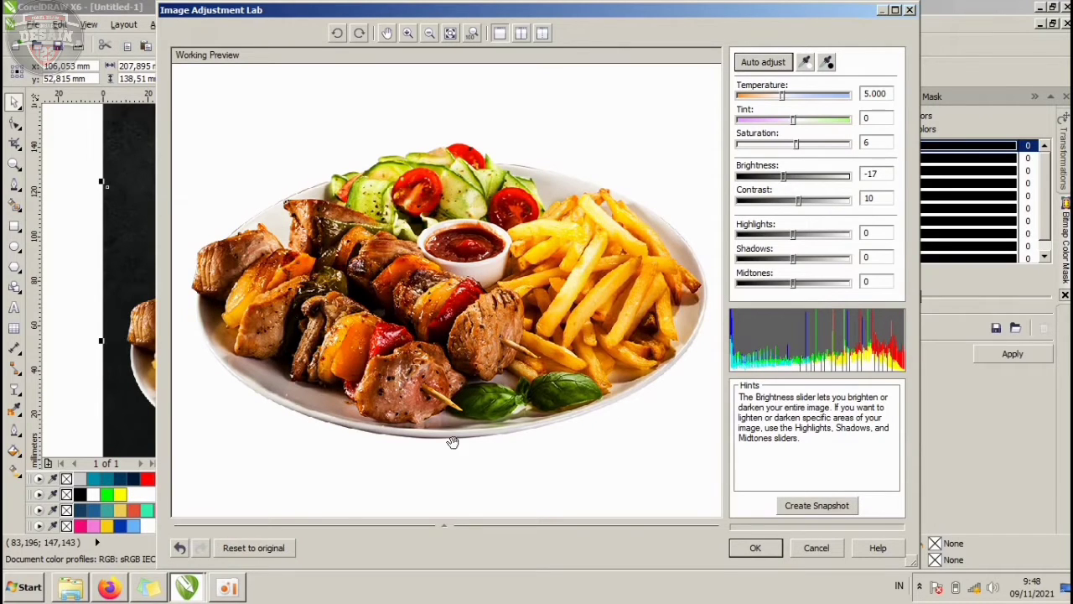
click(759, 549)
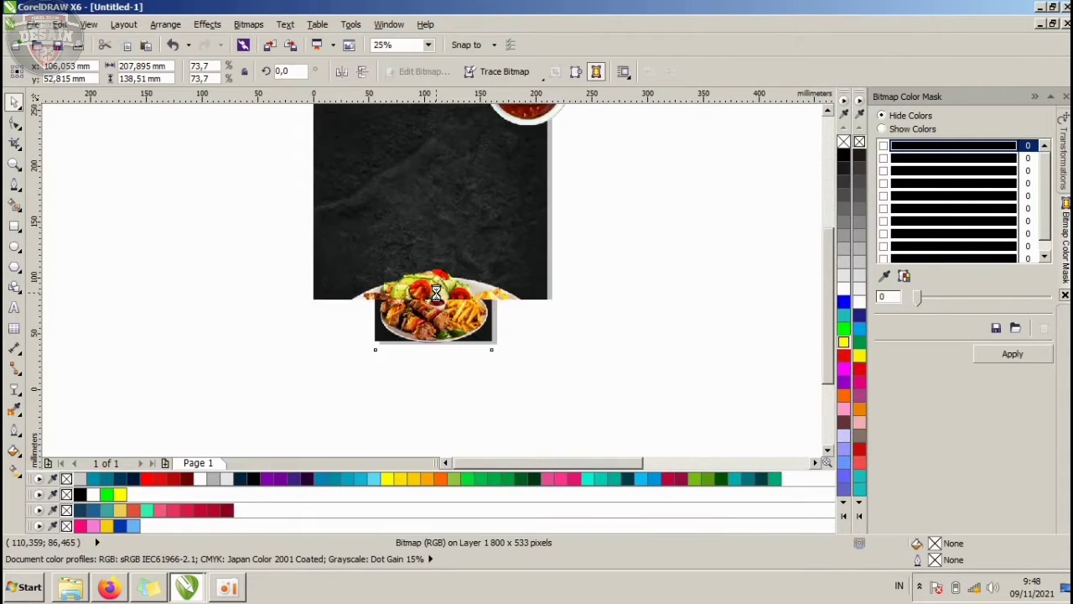
- Shift the skewers and fries plate about 5 mm up and about 1 mm left near the page's lower edge
scroll(436, 294, up, 1)
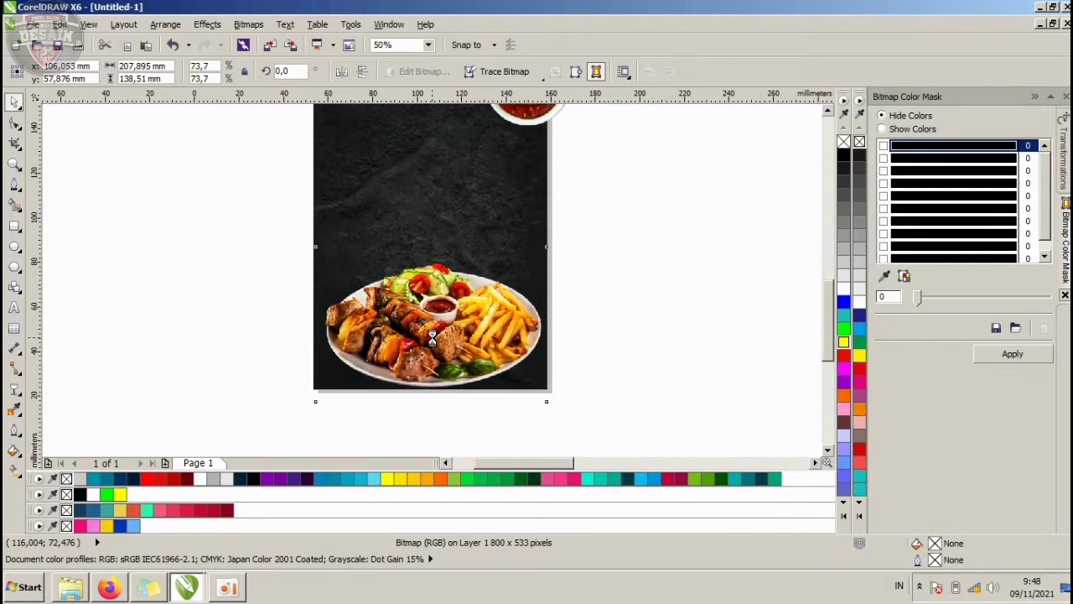
scroll(432, 338, up, 1)
scroll(434, 279, down, 1)
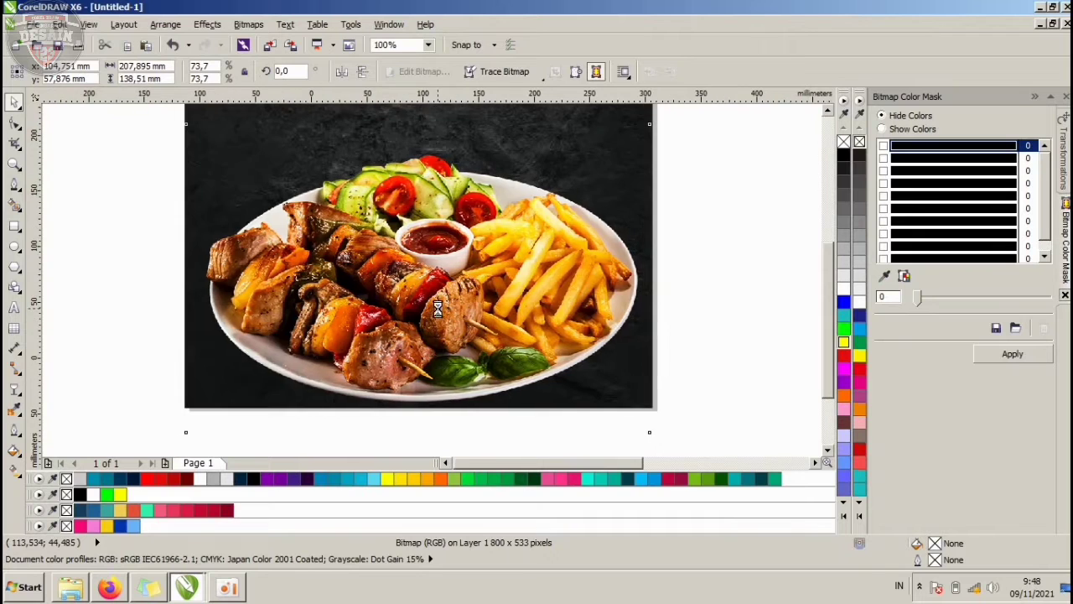
scroll(440, 308, down, 1)
click(587, 280)
scroll(450, 274, down, 1)
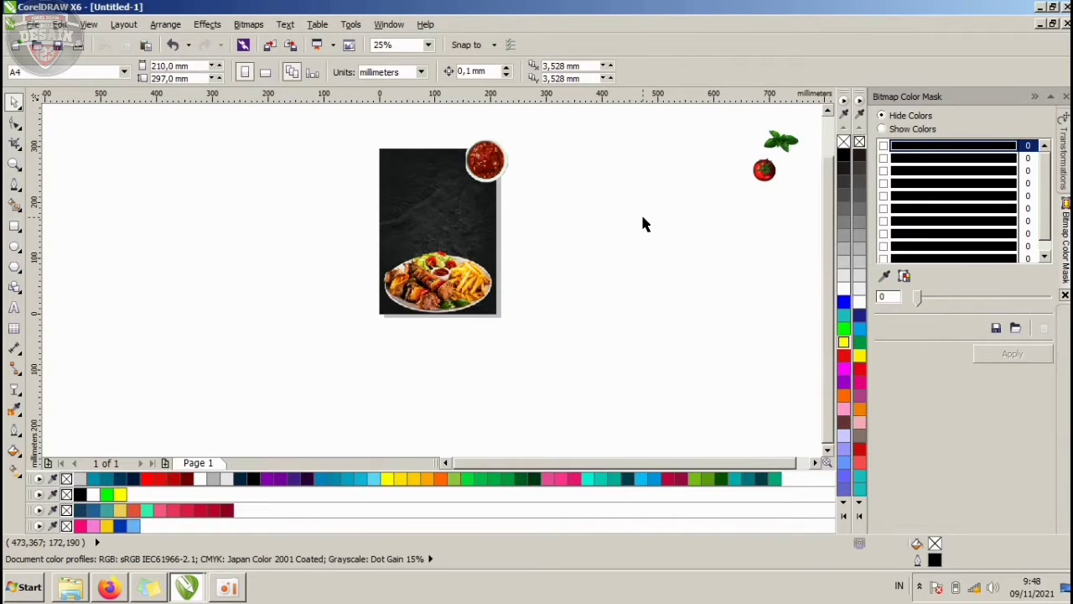
click(499, 150)
scroll(500, 149, up, 1)
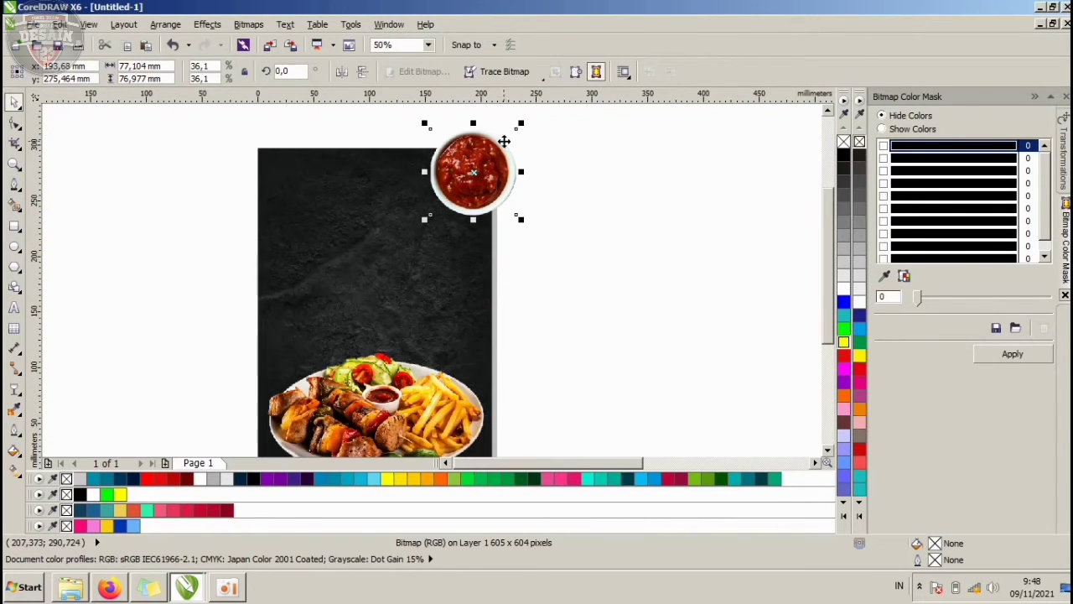
click(568, 209)
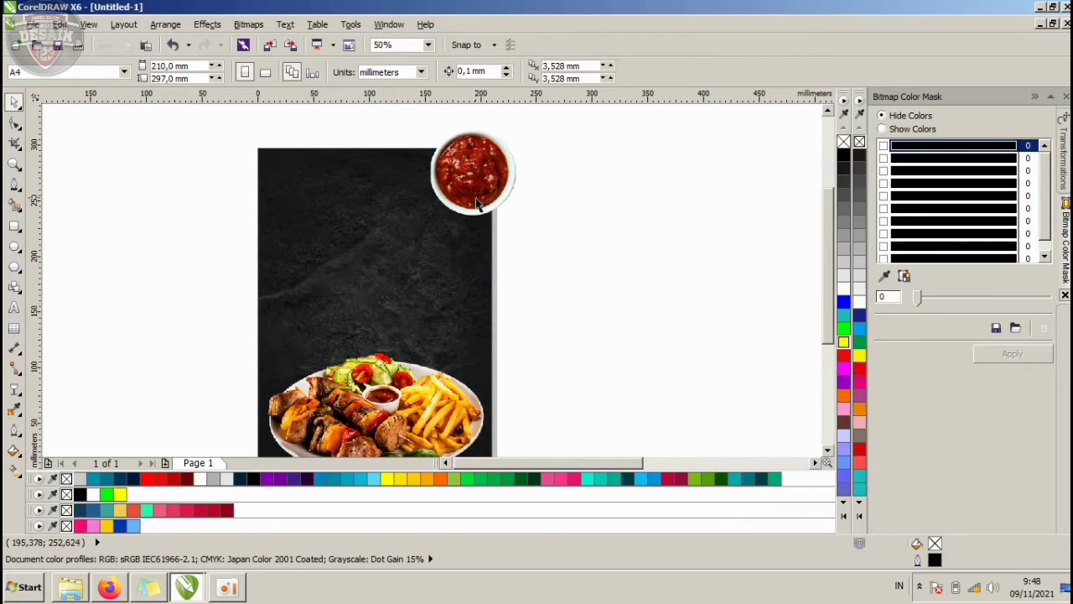
- Place two copies of the tomato image on the dark background, one near the top edge and one above the plate's right half
scroll(522, 260, down, 1)
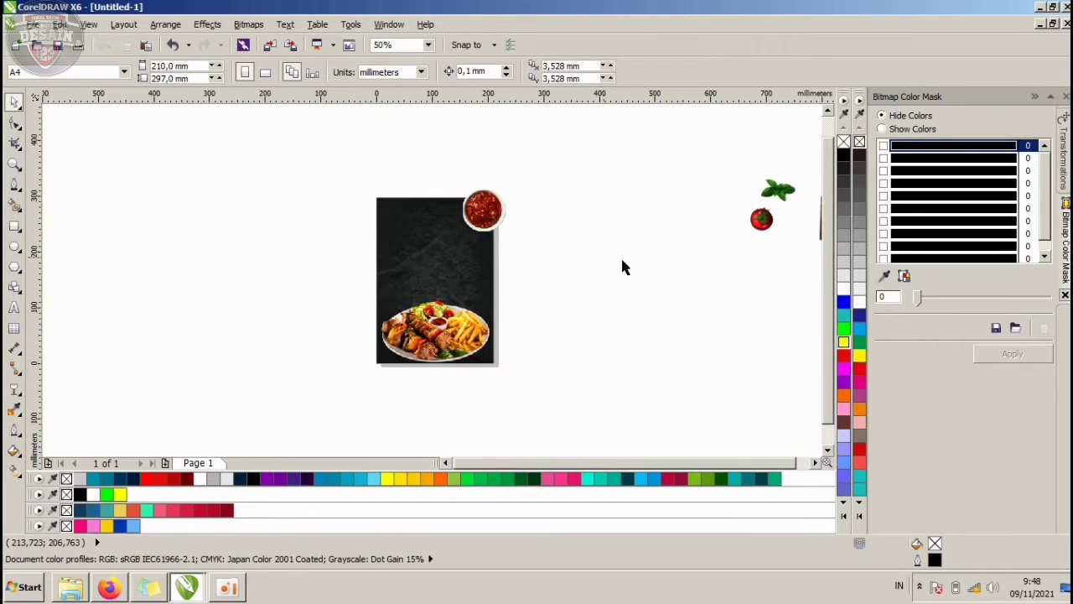
drag(761, 219, 458, 280)
scroll(458, 280, up, 1)
shift+click(403, 164)
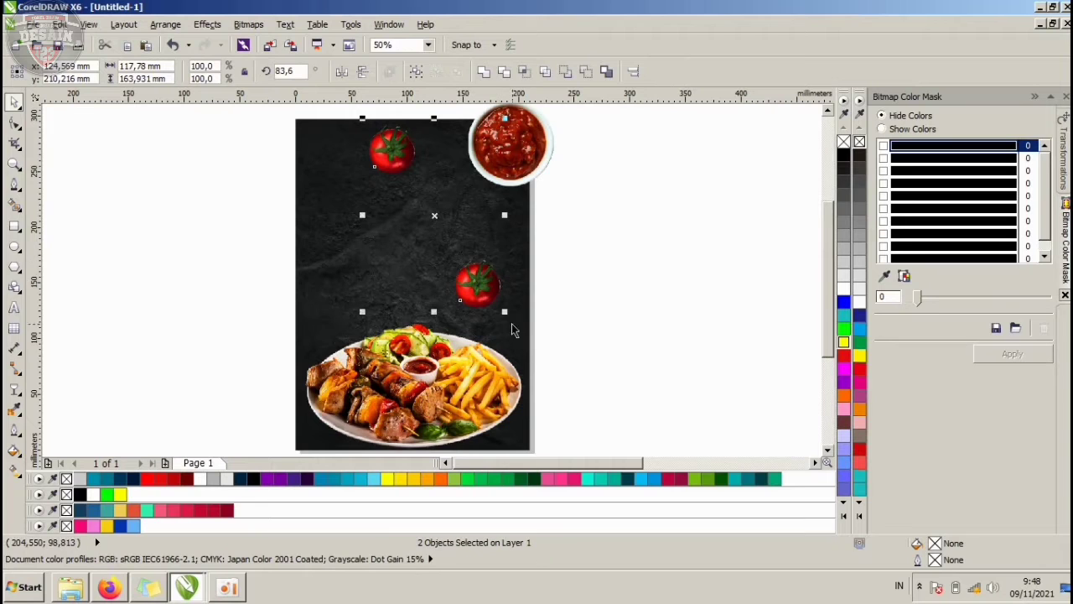
- Shrink both tomatoes to about 23 × 24 mm each and reposition them near the page's top and above the plate
mouse_move(506, 314)
mouse_down()
mouse_move(431, 216)
mouse_move(512, 320)
mouse_up()
key(Escape)
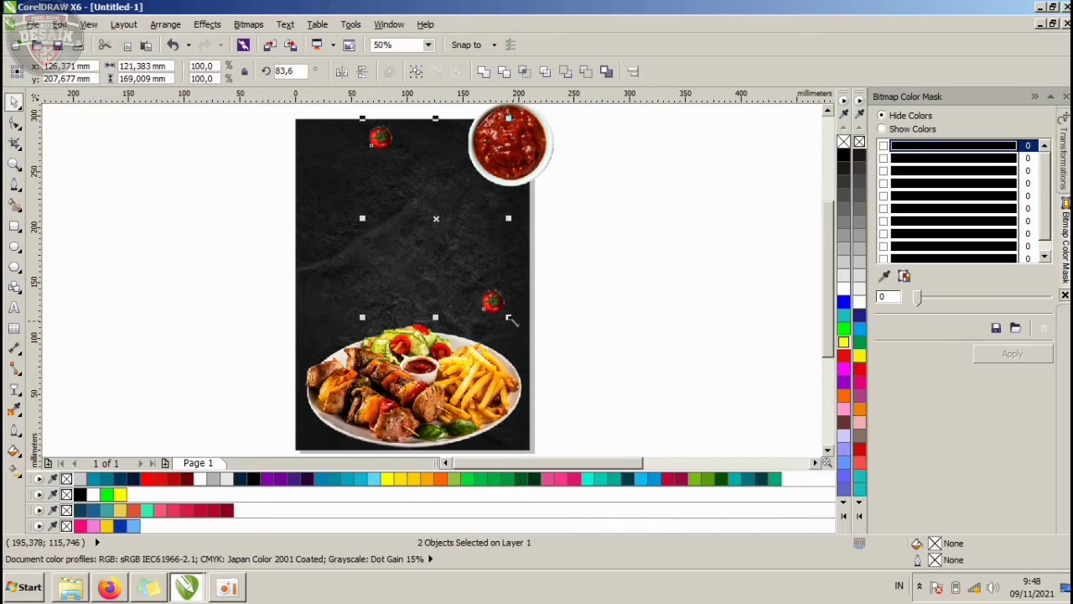
drag(510, 319, 529, 342)
click(594, 297)
click(516, 324)
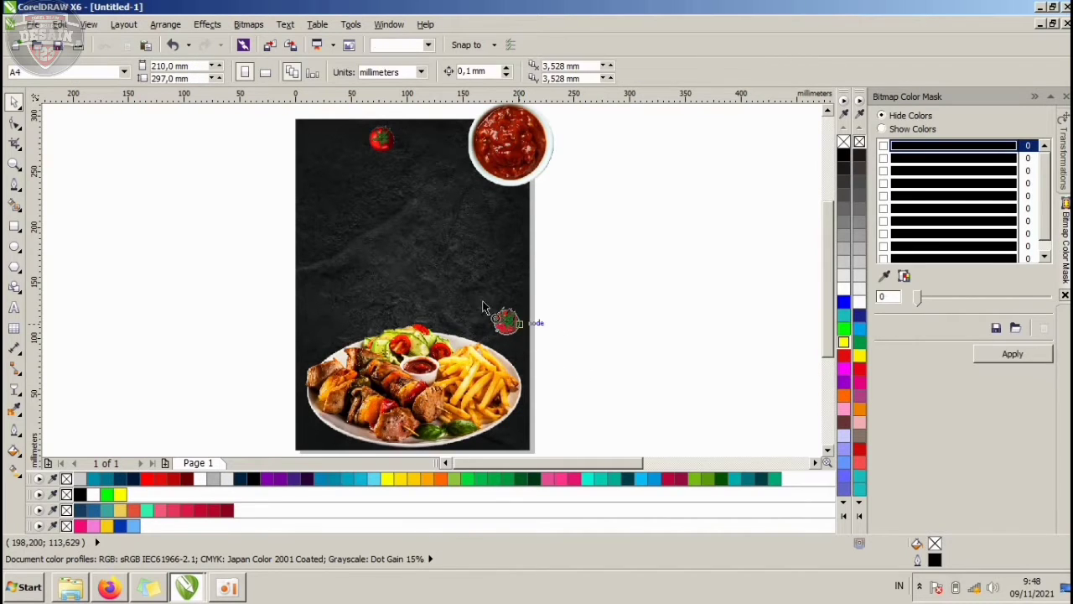
drag(483, 303, 473, 294)
click(676, 271)
drag(393, 140, 394, 156)
- Move the basil image onto the page's top edge beside the upper tomato and rotate it to 270.7°
scroll(371, 238, down, 1)
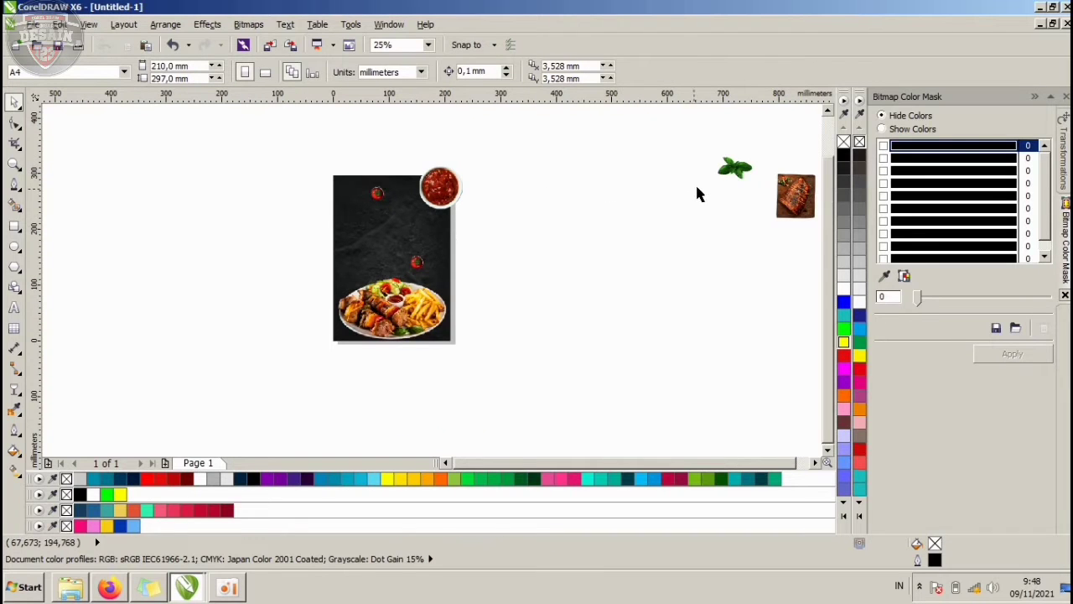
drag(730, 176, 448, 141)
scroll(317, 190, up, 1)
click(346, 199)
click(309, 204)
click(396, 164)
scroll(407, 159, up, 2)
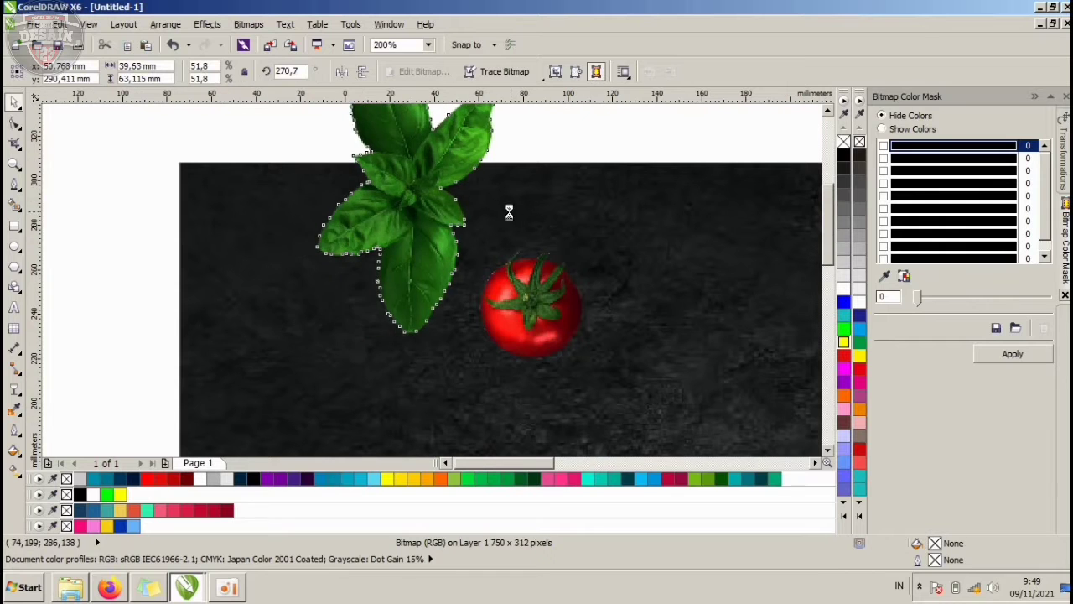
scroll(510, 211, down, 1)
click(562, 155)
click(485, 175)
- Darken the basil image with the Image Adjustment Lab by setting its brightness to -9
scroll(419, 186, down, 2)
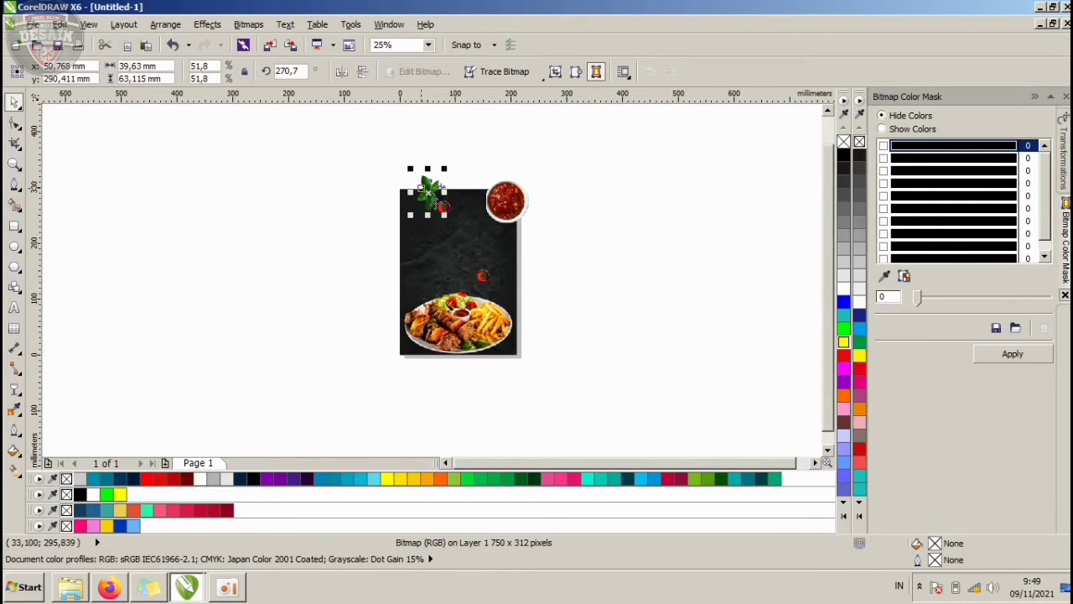
key(ctrl+b)
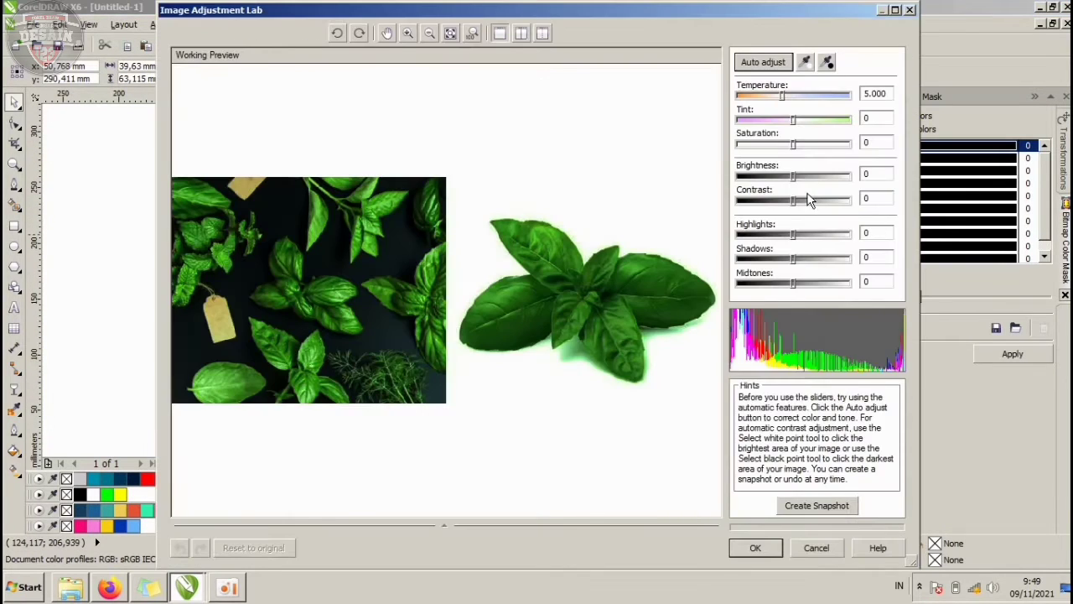
drag(794, 180, 788, 180)
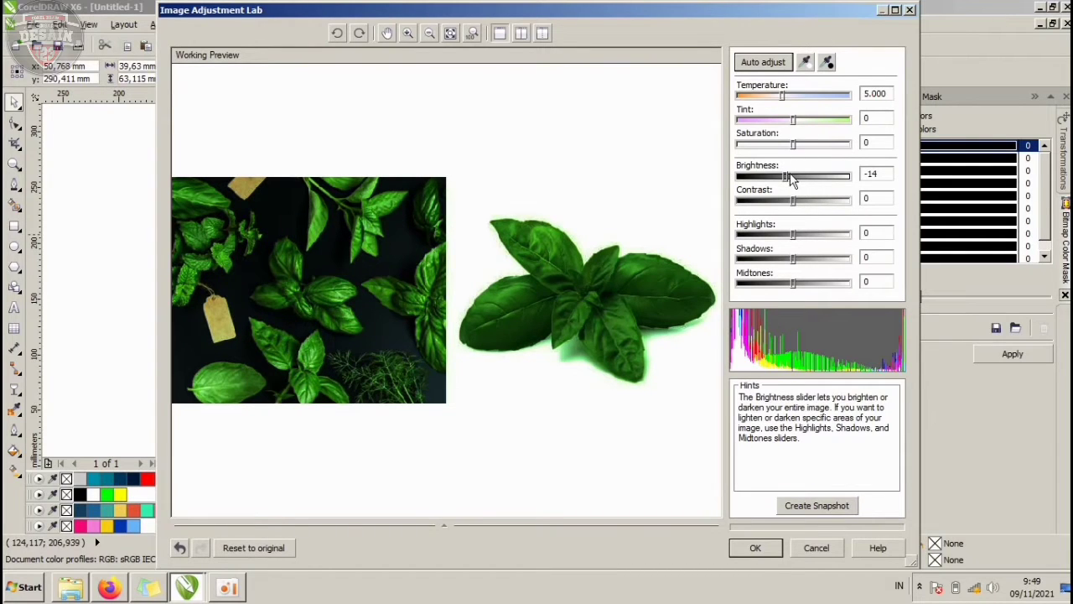
drag(793, 181, 790, 181)
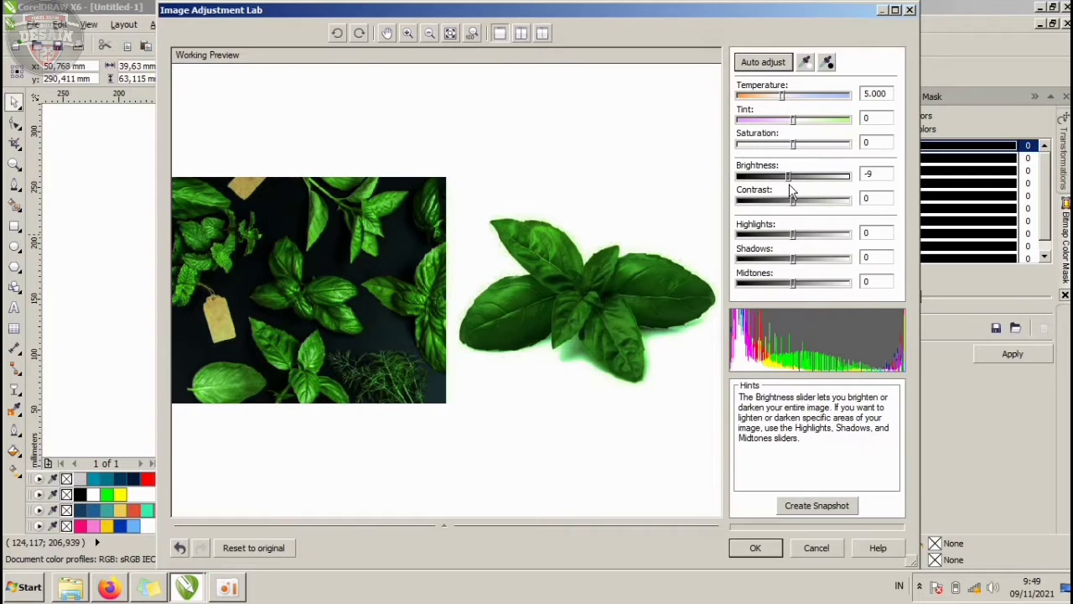
click(756, 547)
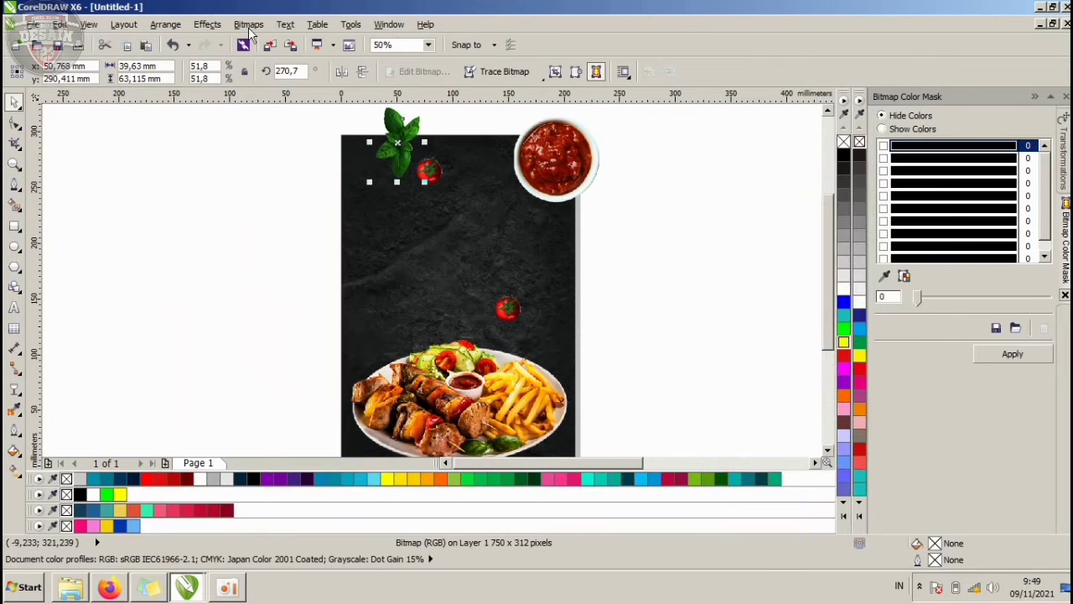
click(248, 24)
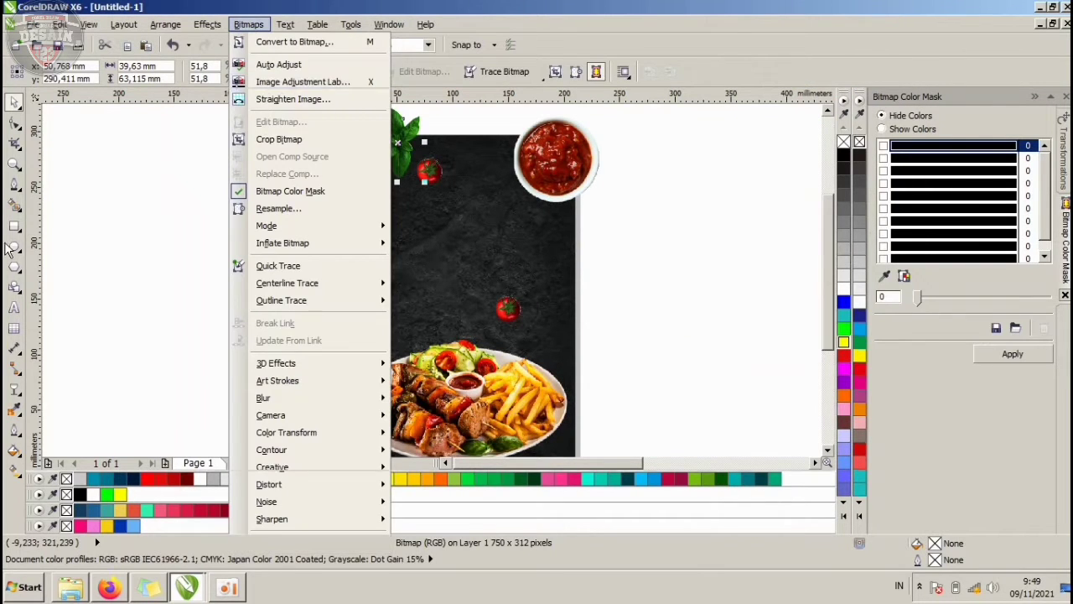
click(189, 202)
click(374, 152)
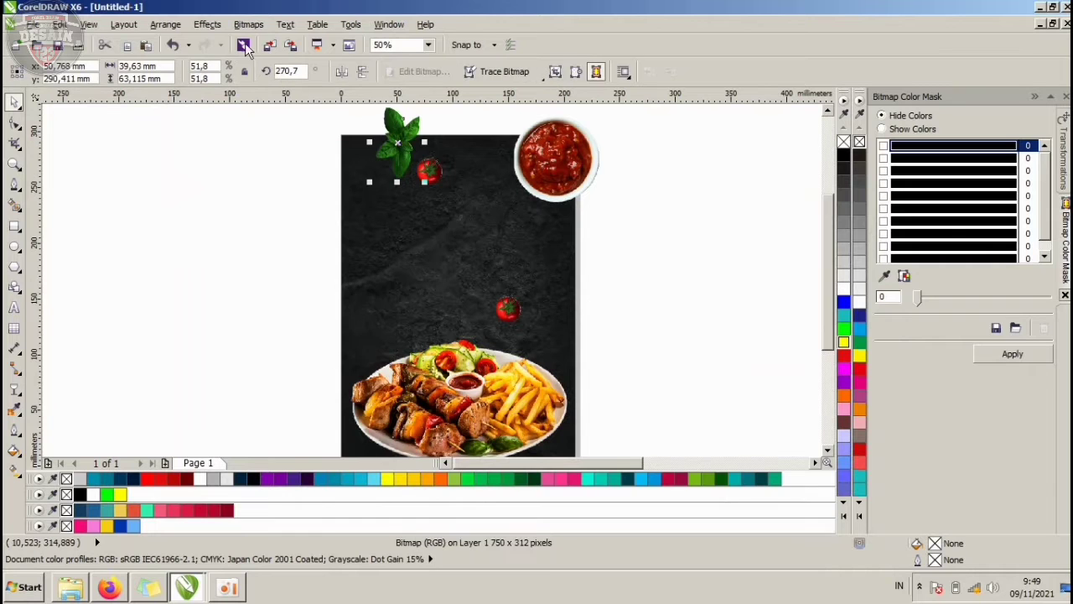
click(248, 24)
mouse_move(285, 24)
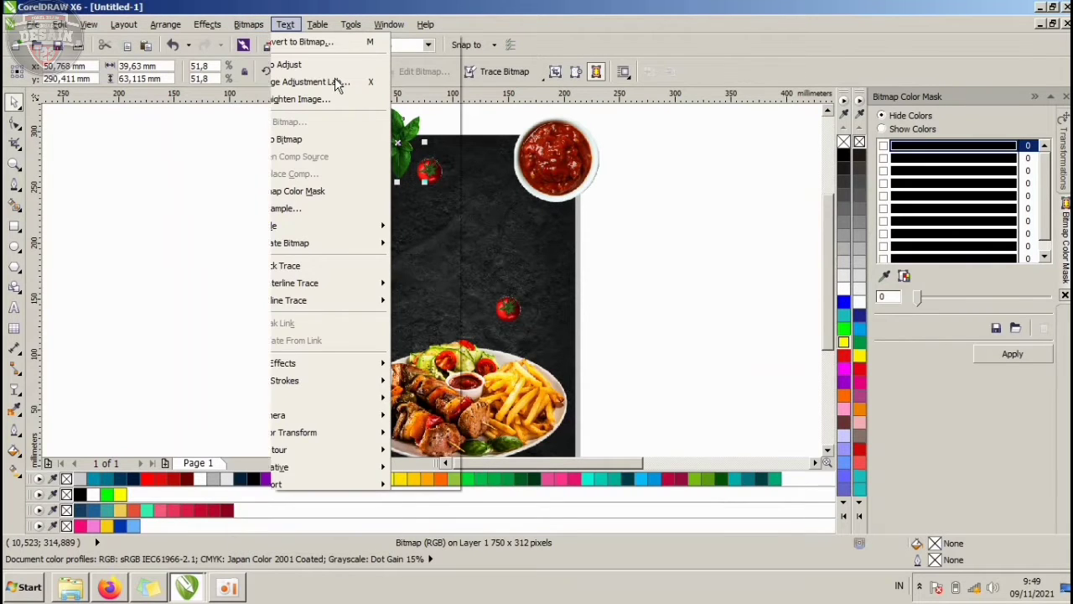
mouse_move(248, 25)
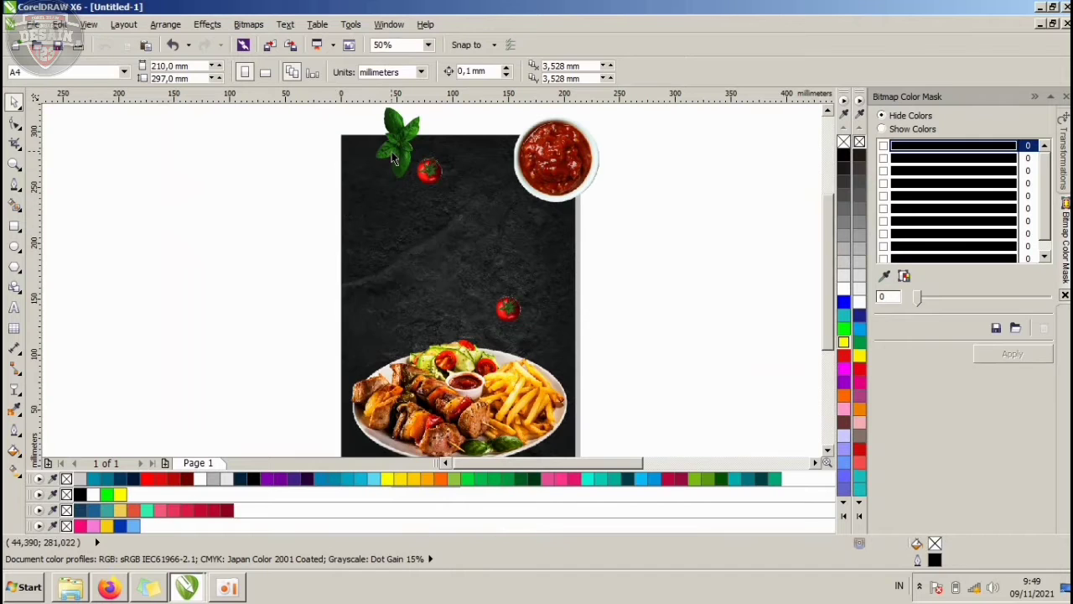
- Place a copy of the basil across the page's right edge above the plate and rotate it so its leaves spread horizontally
drag(401, 147, 578, 303)
scroll(578, 300, up, 2)
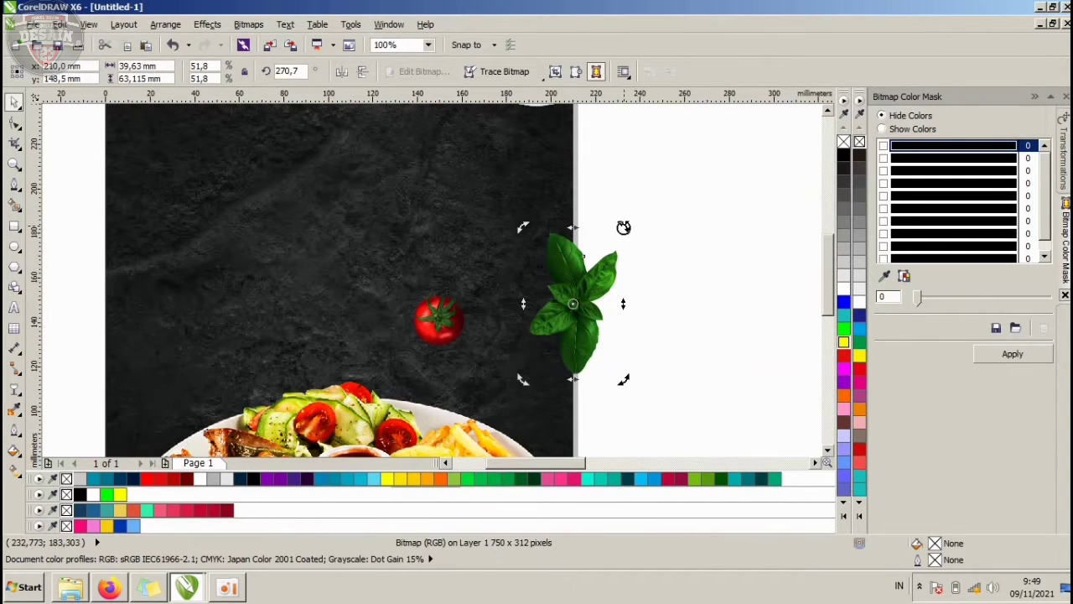
drag(623, 227, 467, 279)
drag(603, 271, 596, 227)
- Enlarge and rotate the tomato above the plate and shift it slightly closer to the right-hand basil
click(458, 313)
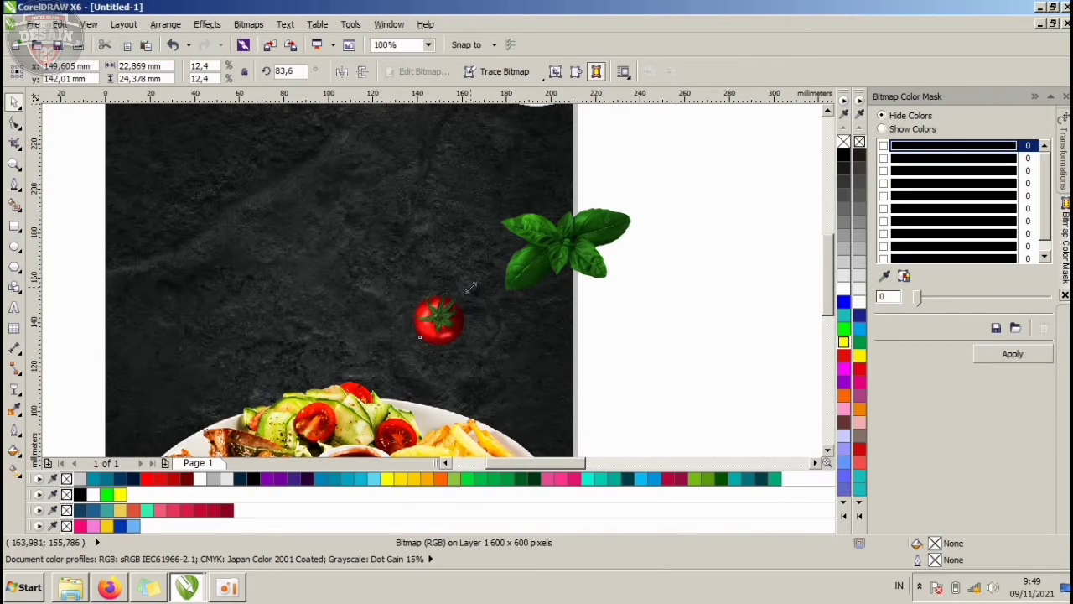
drag(471, 288, 475, 260)
click(472, 299)
click(640, 286)
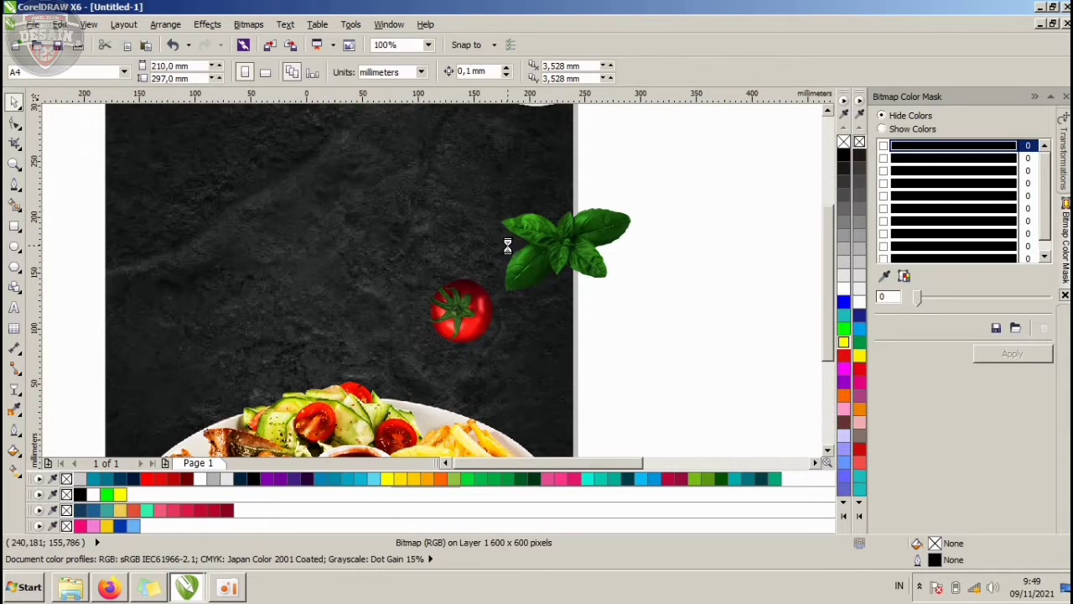
- Move the grilled ribs board image onto the middle of the page's left edge and rotate it into a diamond orientation
scroll(508, 244, down, 1)
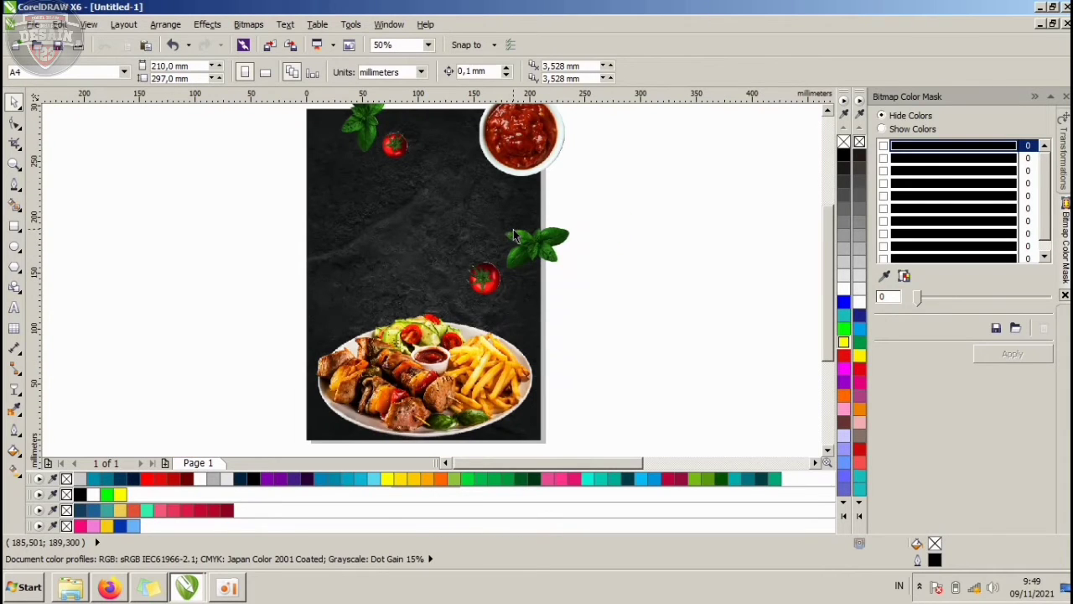
scroll(513, 229, down, 1)
scroll(604, 206, down, 1)
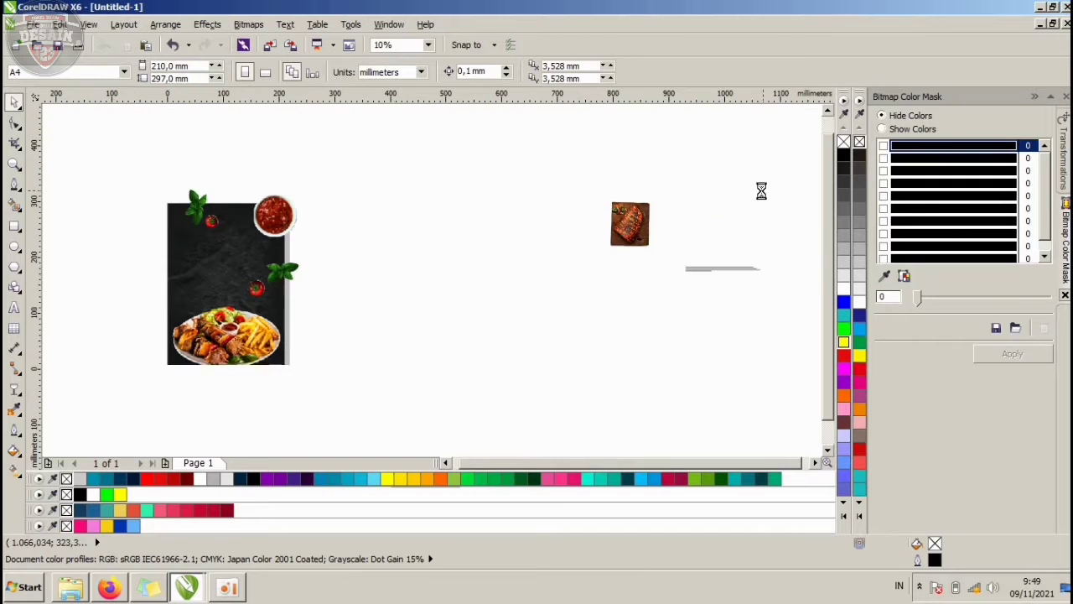
click(647, 221)
drag(648, 221, 173, 275)
scroll(139, 262, up, 1)
click(140, 262)
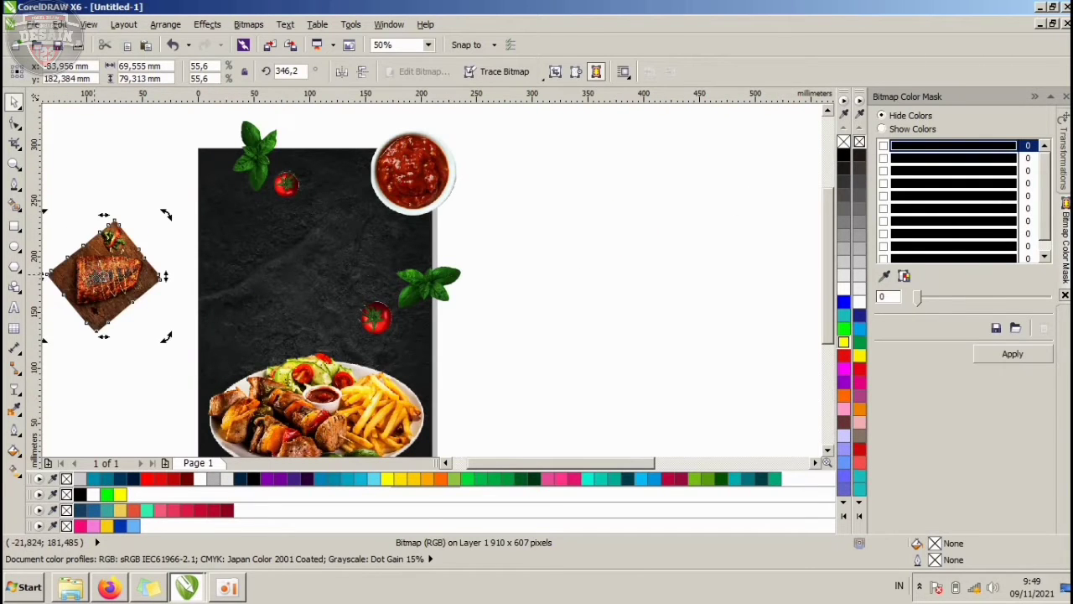
click(99, 277)
drag(99, 276, 195, 265)
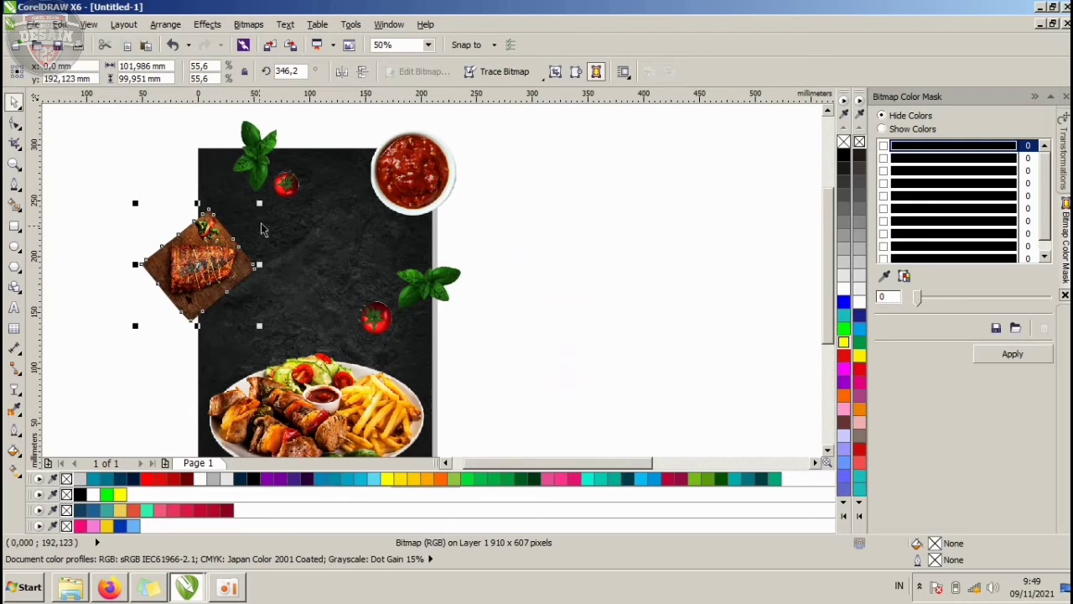
- Rotate the grilled ribs board slightly further clockwise and nudge it a little upward on the page's left edge
drag(262, 205, 269, 215)
click(222, 261)
click(209, 265)
drag(205, 260, 199, 253)
click(549, 242)
scroll(258, 231, down, 1)
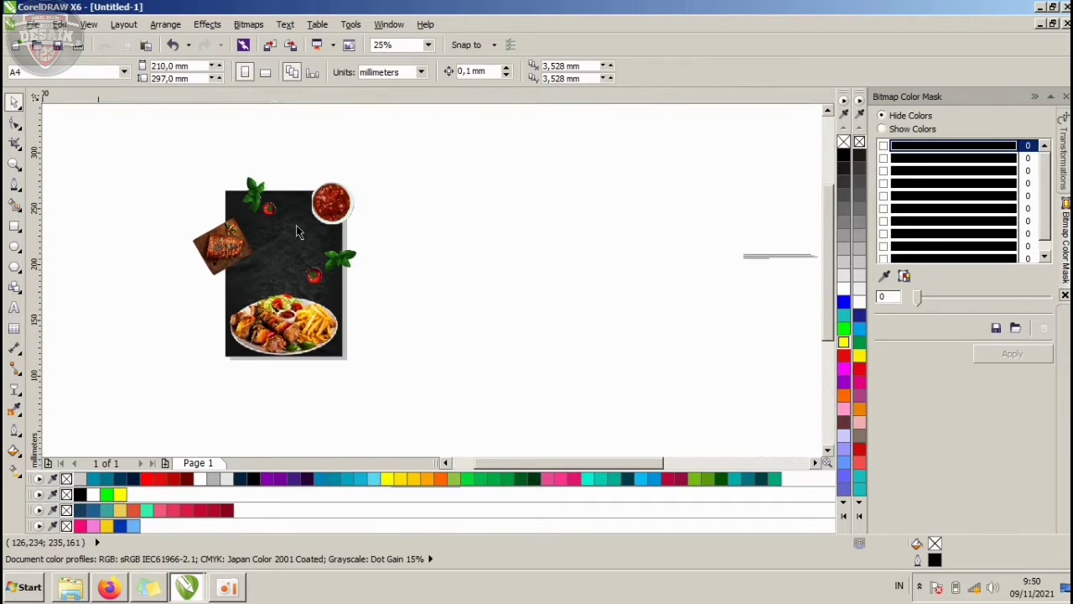
- Draw an unfilled rectangle about 178.5 by 239.9 mm inside the page and center it on the dark background
scroll(298, 226, up, 1)
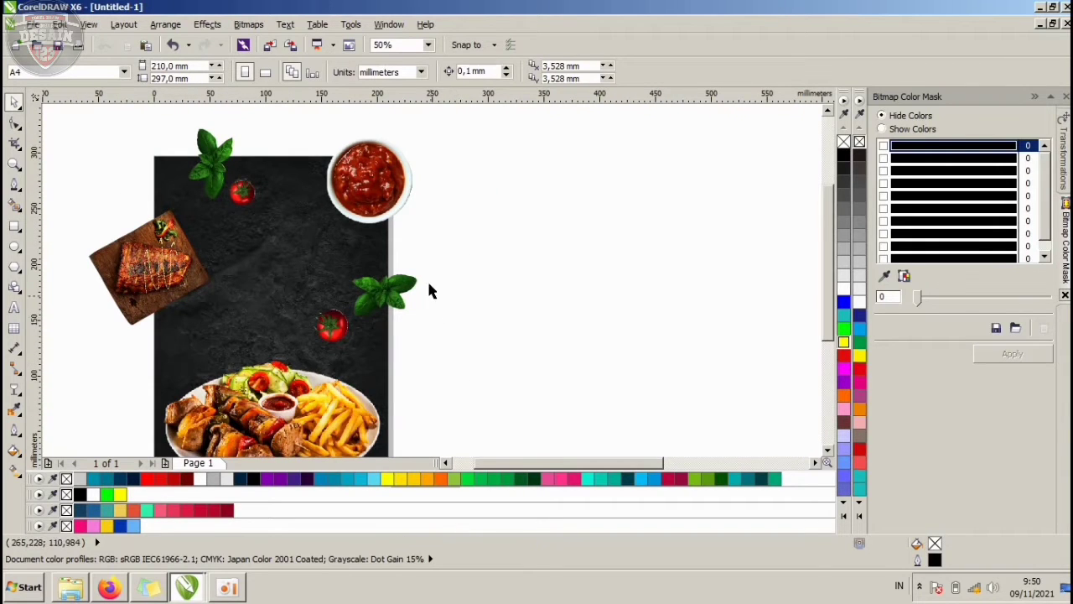
click(14, 227)
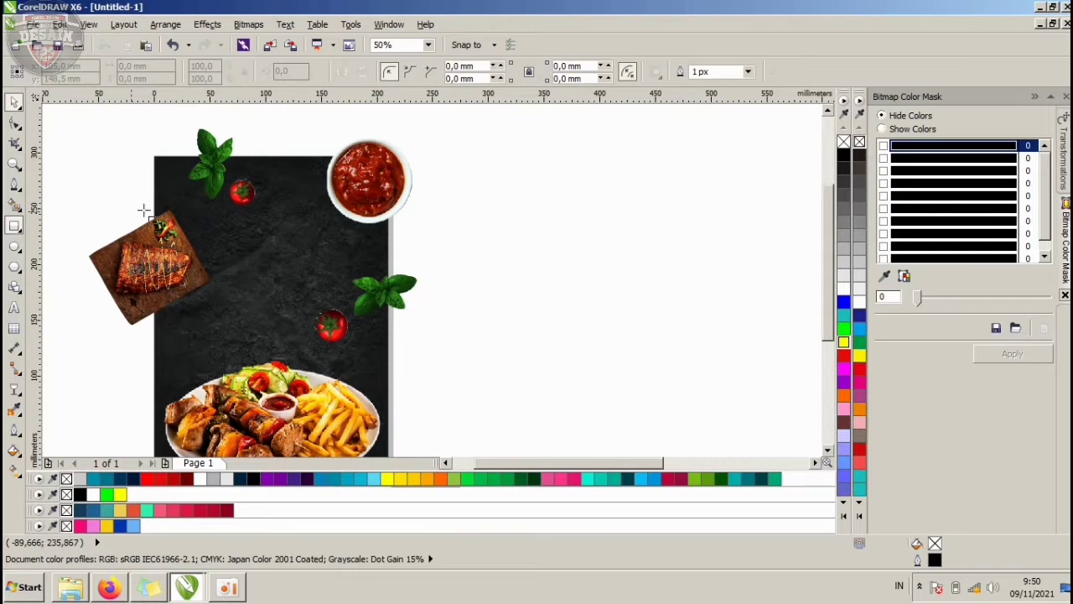
drag(172, 176, 370, 443)
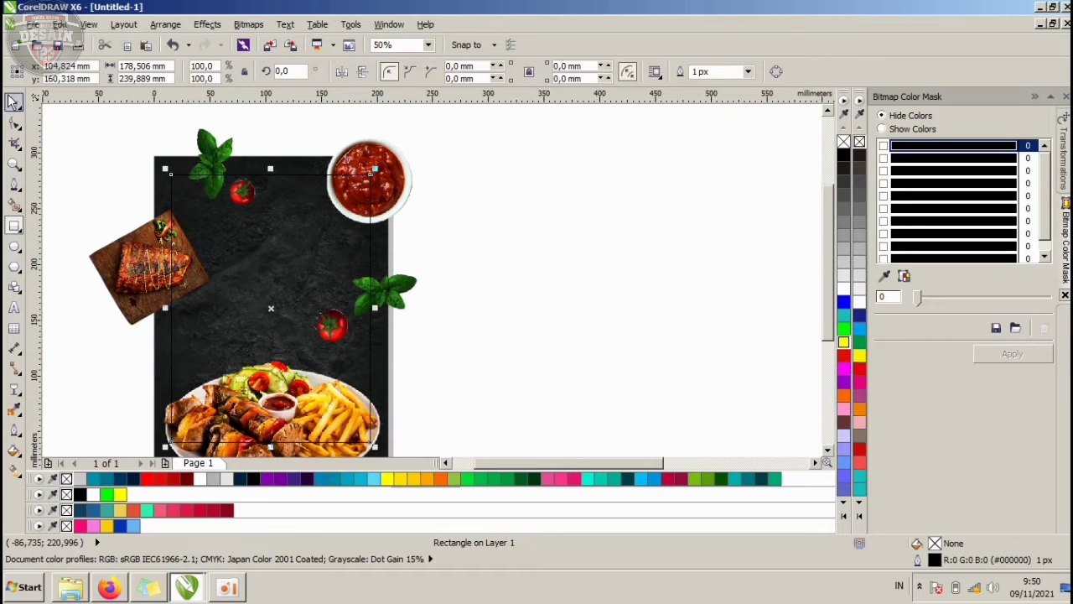
click(13, 101)
shift+click(311, 159)
key(e)
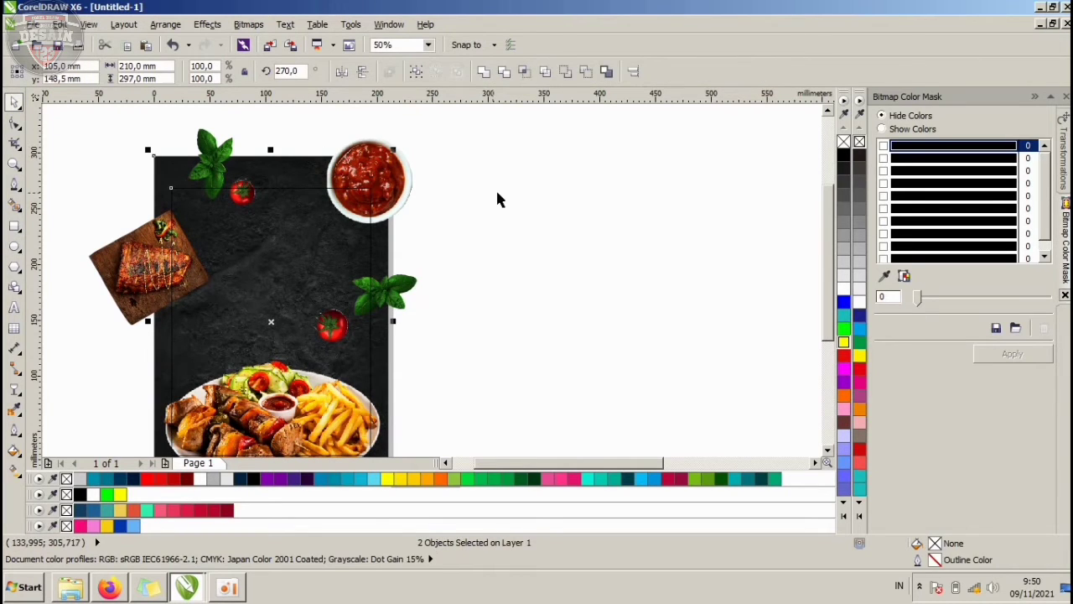
- Raise the rectangle's upper edge so the frame is about 252.8 mm high
click(498, 193)
click(284, 222)
scroll(279, 184, up, 1)
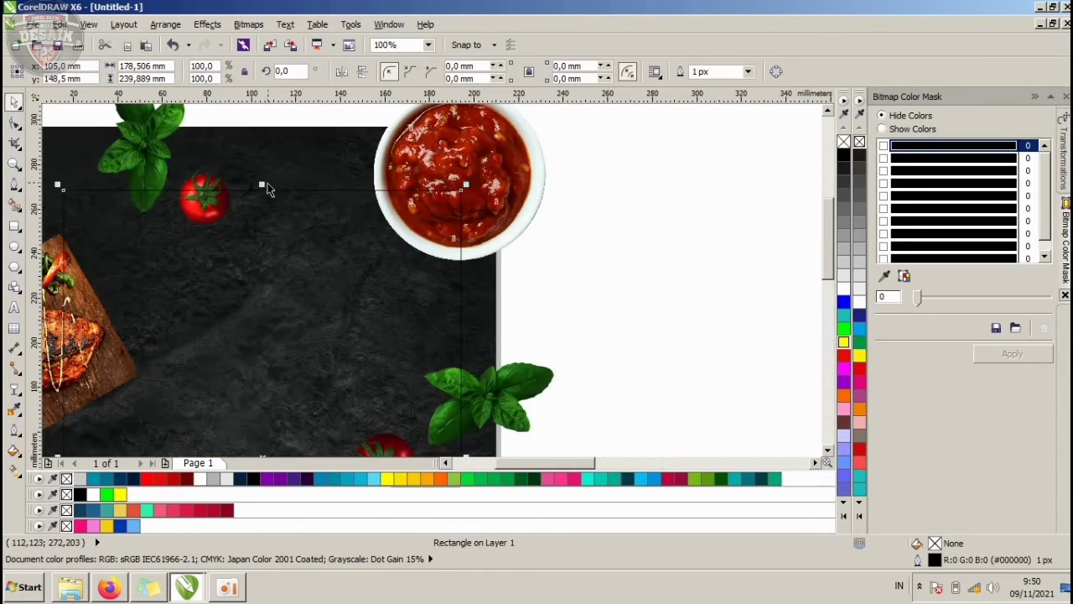
drag(263, 185, 262, 152)
scroll(263, 152, down, 1)
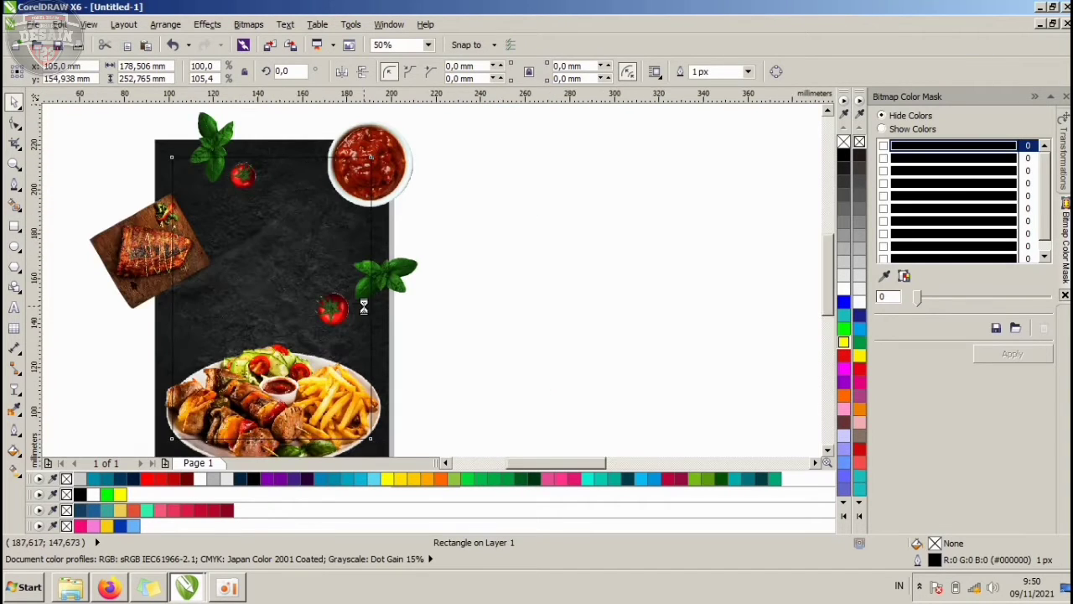
- Make a narrower copy of the frame rectangle, about 168.6 mm wide, centered inside the original
scroll(390, 307, up, 1)
scroll(390, 307, up, 2)
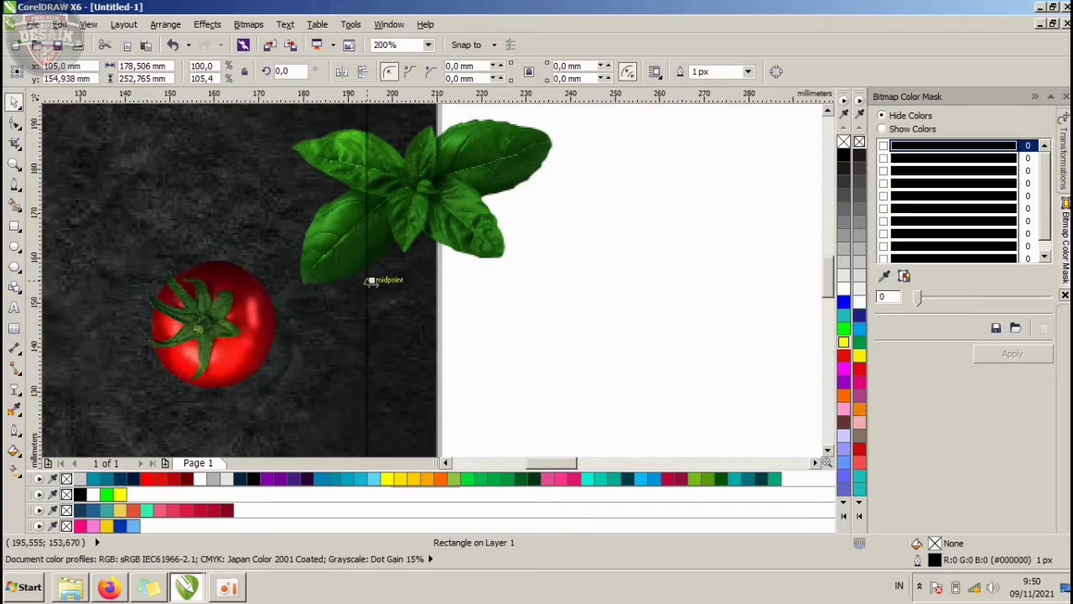
drag(374, 281, 354, 280)
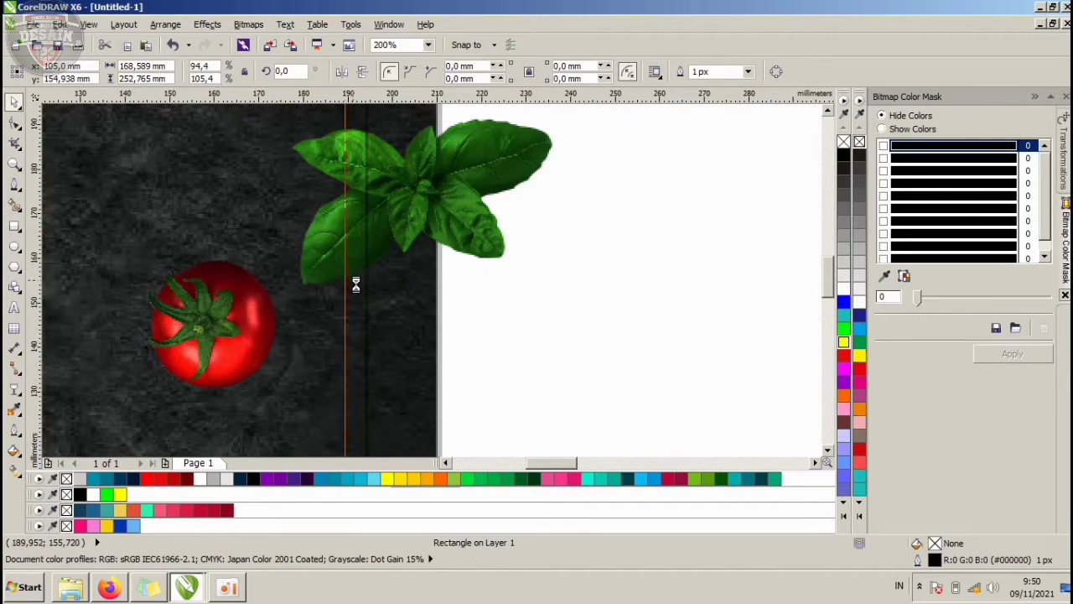
scroll(358, 286, down, 3)
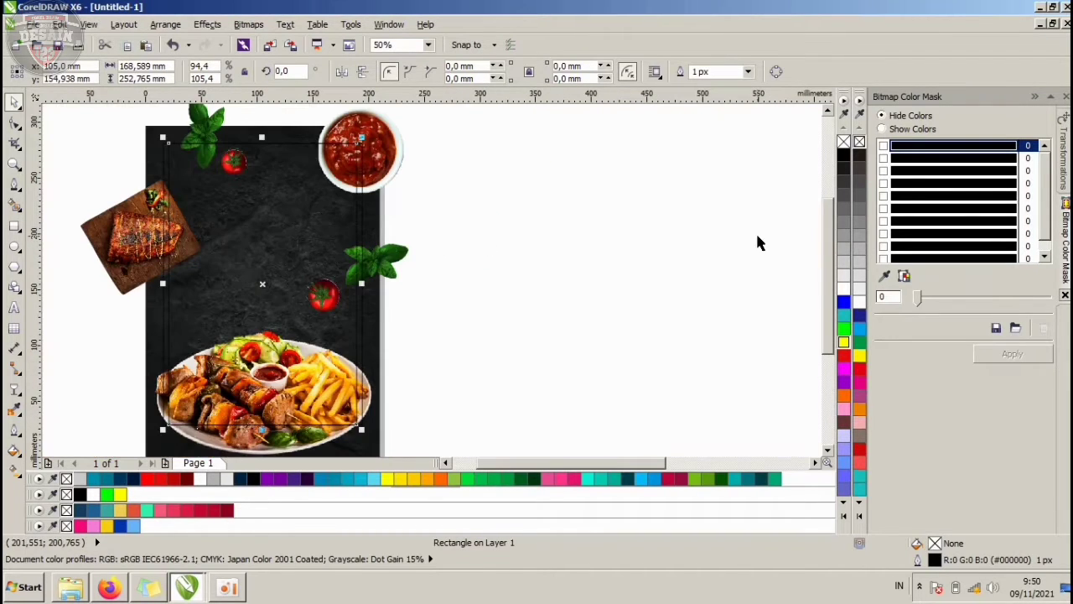
- Give both frame rectangles a white outline and deselect them
scroll(360, 232, up, 1)
key(ctrl+z)
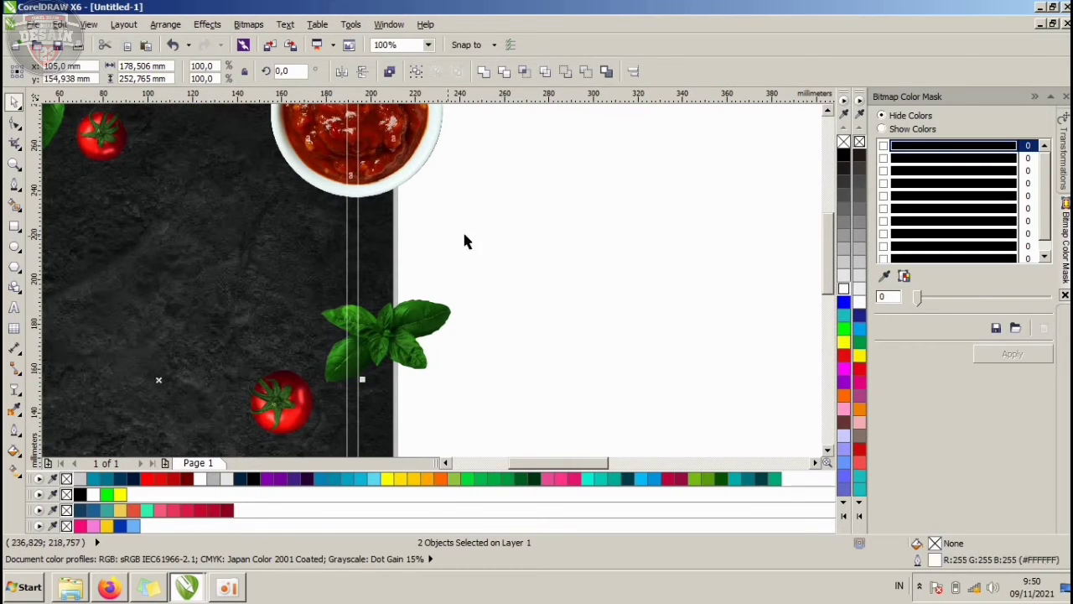
click(514, 221)
scroll(516, 221, down, 1)
- Lower the inner rectangle's upper edge and shrink it slightly about its center to a height of about 247.5 mm
click(336, 160)
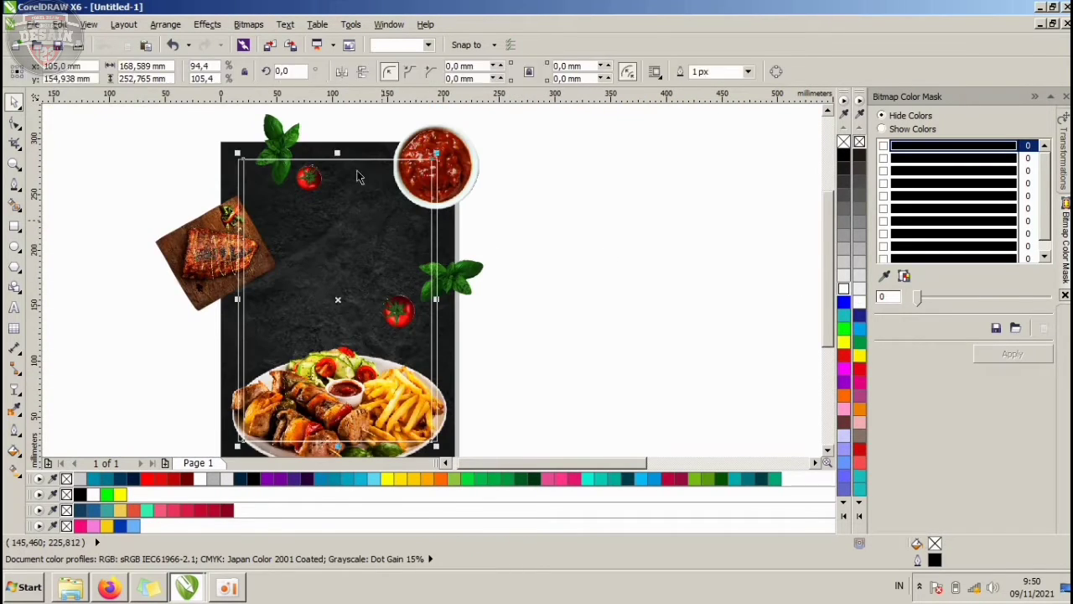
scroll(330, 157, up, 2)
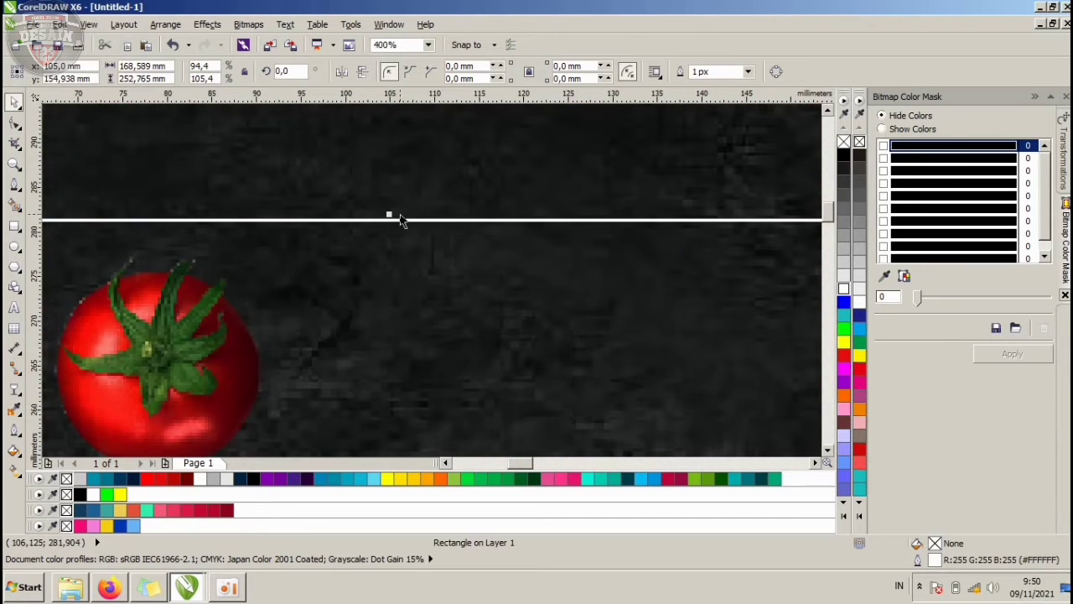
drag(389, 211, 403, 249)
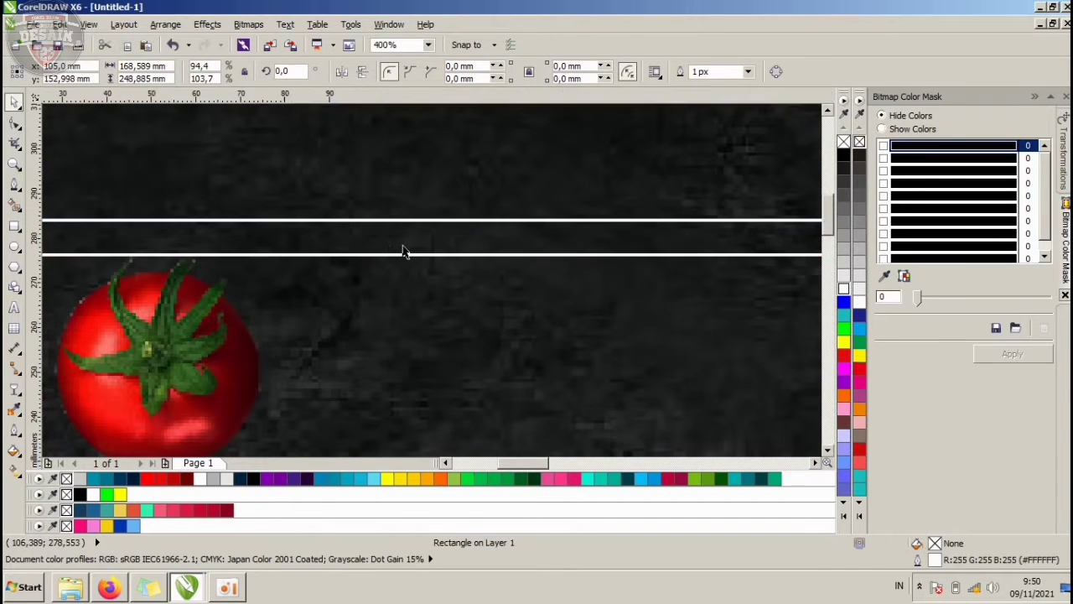
scroll(402, 243, down, 1)
scroll(385, 239, up, 1)
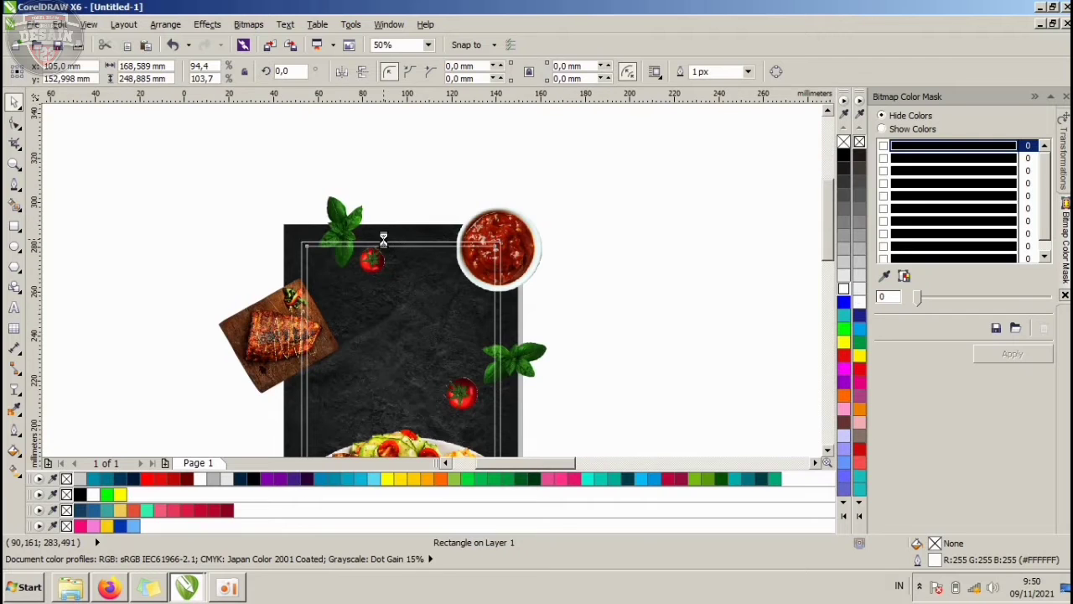
scroll(198, 248, up, 2)
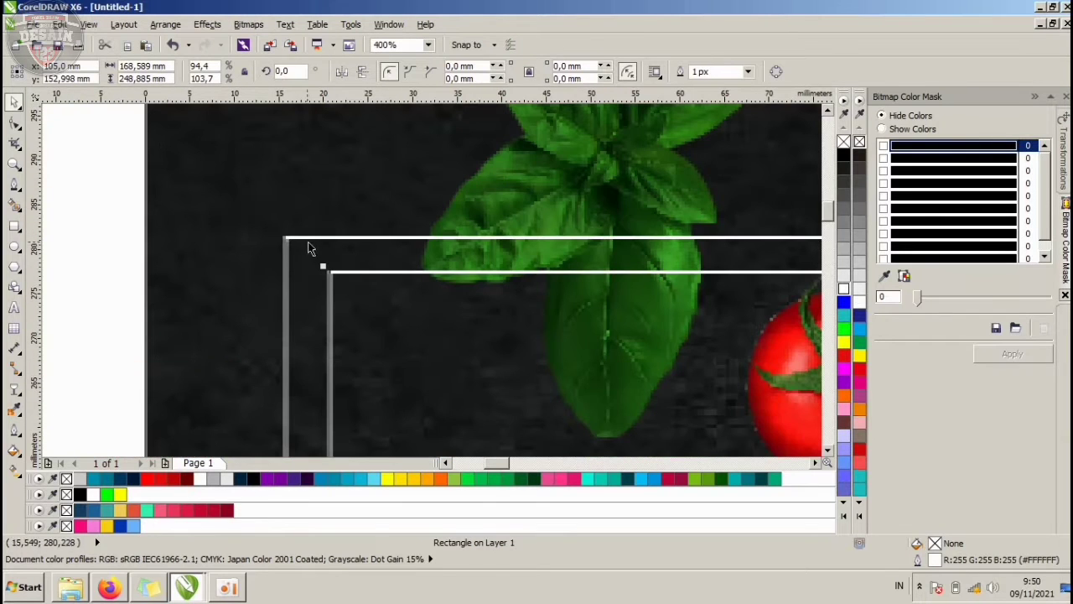
scroll(311, 245, down, 2)
scroll(493, 252, up, 1)
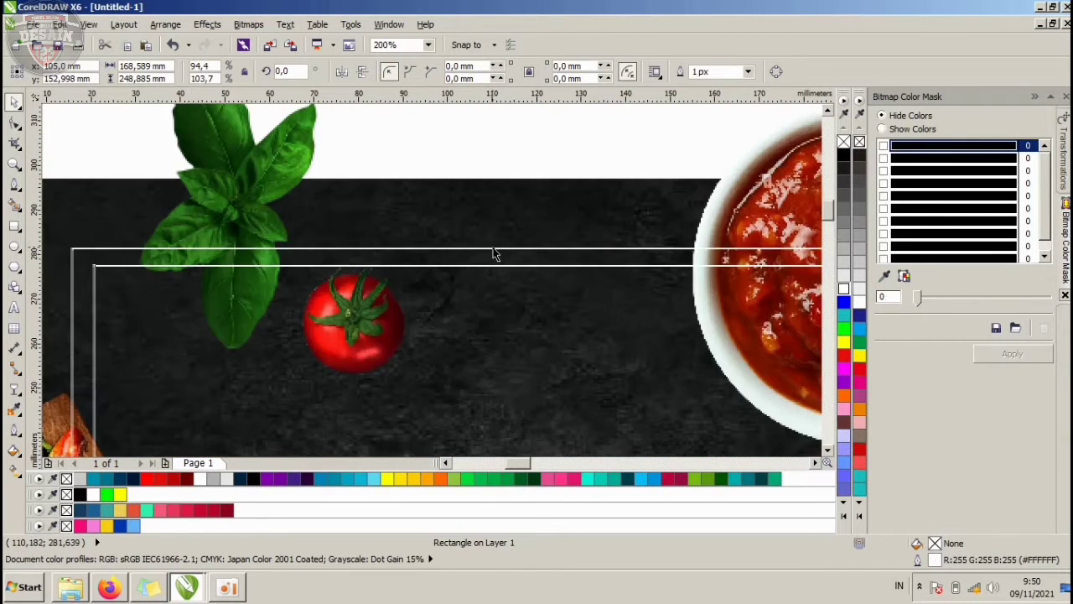
scroll(494, 254, up, 2)
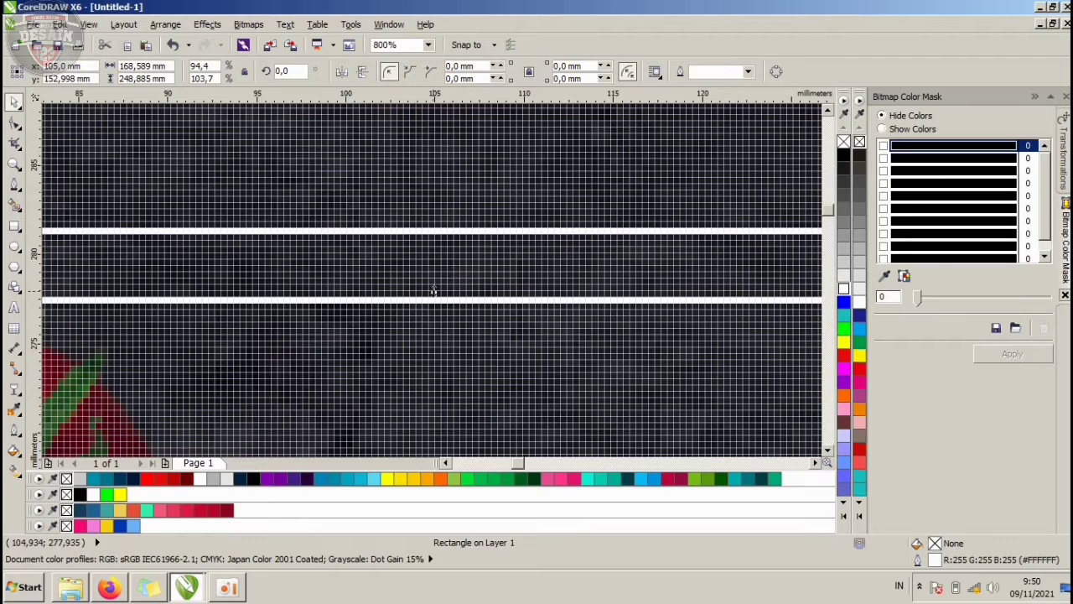
drag(434, 290, 437, 311)
scroll(435, 284, down, 2)
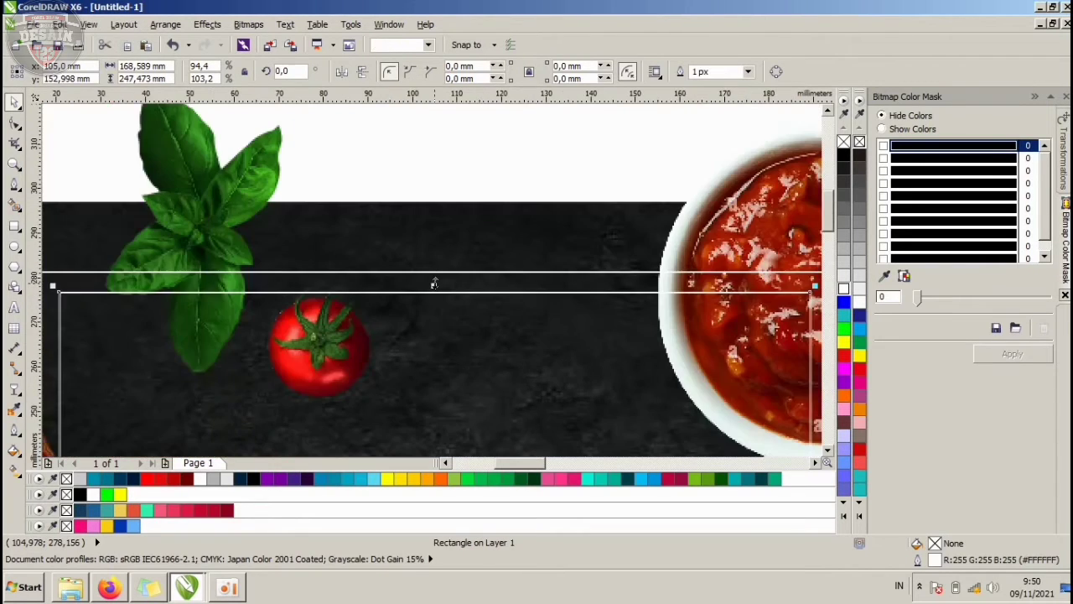
- Widen the inner rectangle evenly about its center to about 173.9 mm, narrowing the side gaps to the outer frame
scroll(435, 285, down, 2)
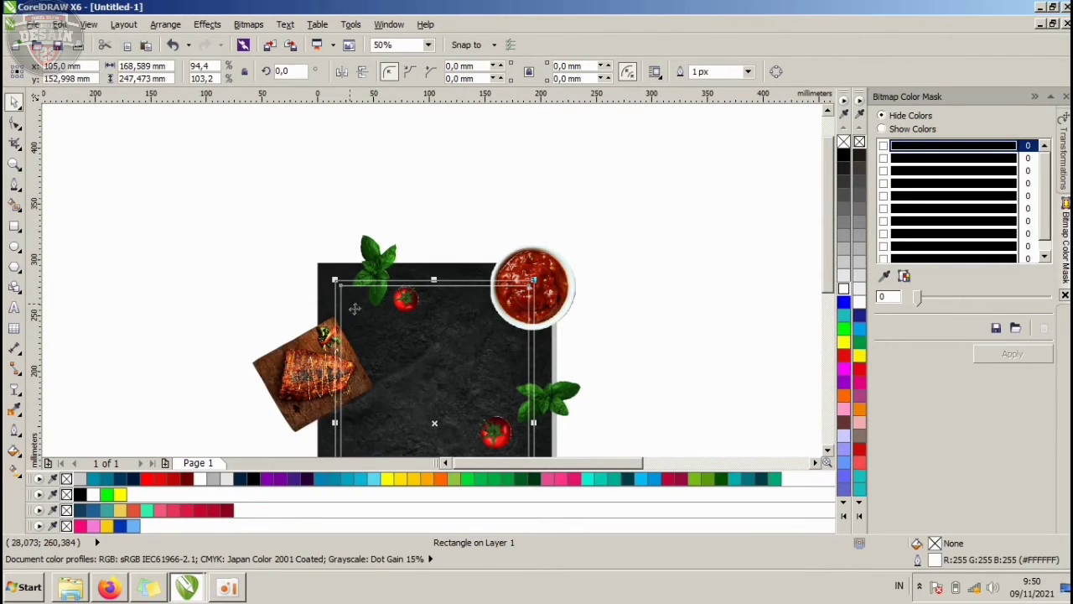
scroll(543, 451, up, 1)
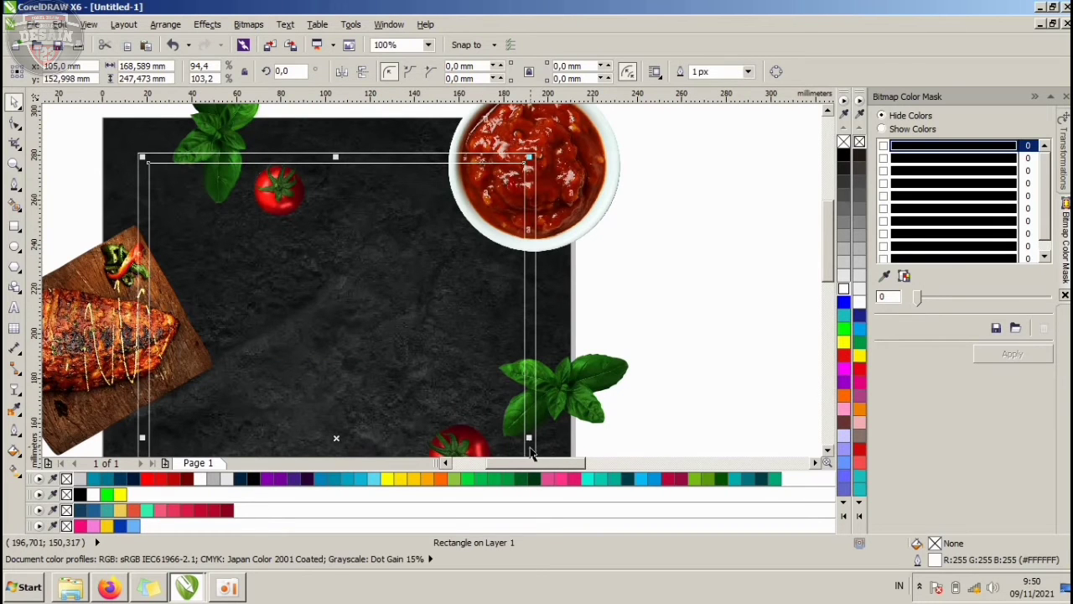
scroll(523, 447, up, 1)
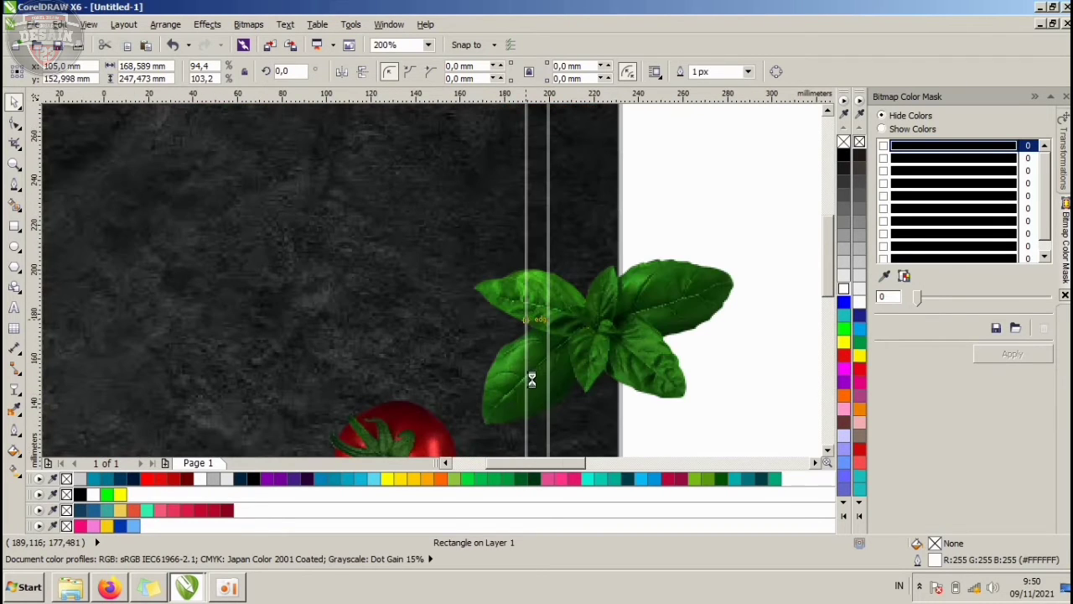
scroll(538, 396, up, 3)
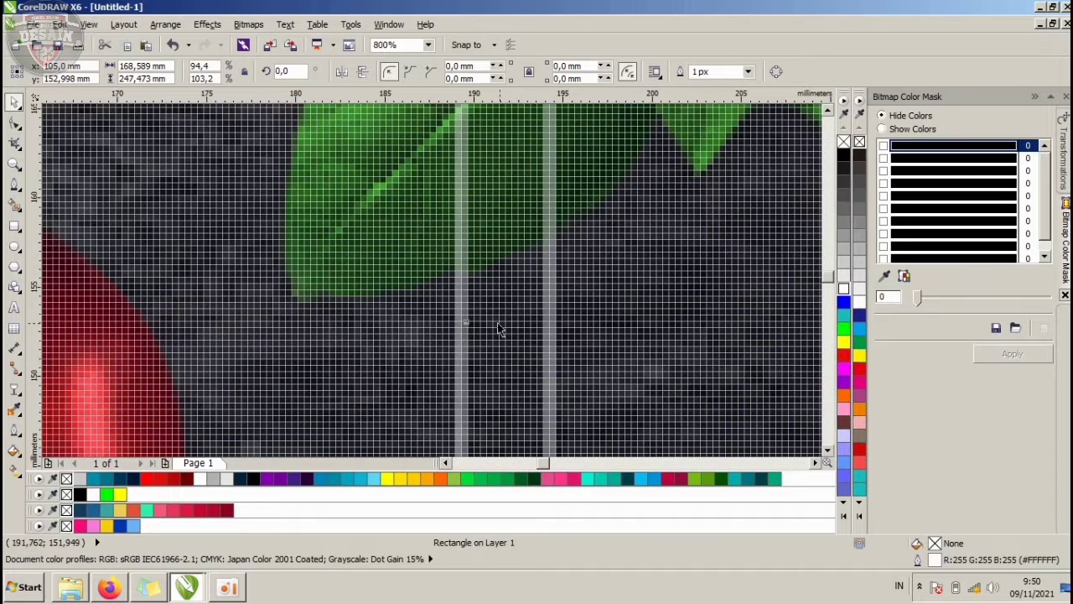
drag(471, 324, 501, 319)
scroll(502, 319, down, 3)
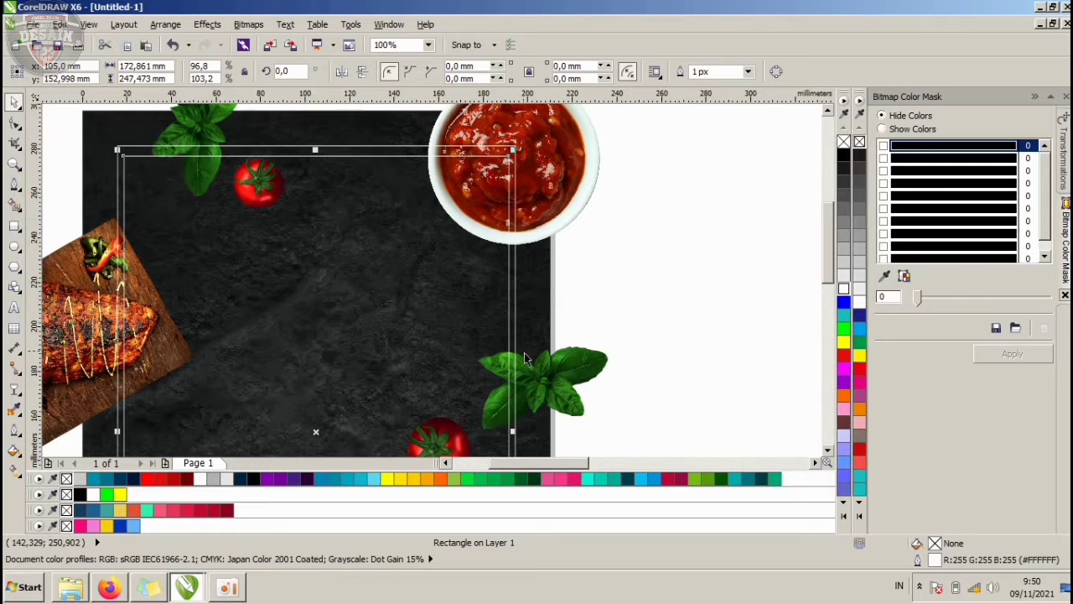
scroll(527, 369, down, 1)
scroll(531, 394, up, 3)
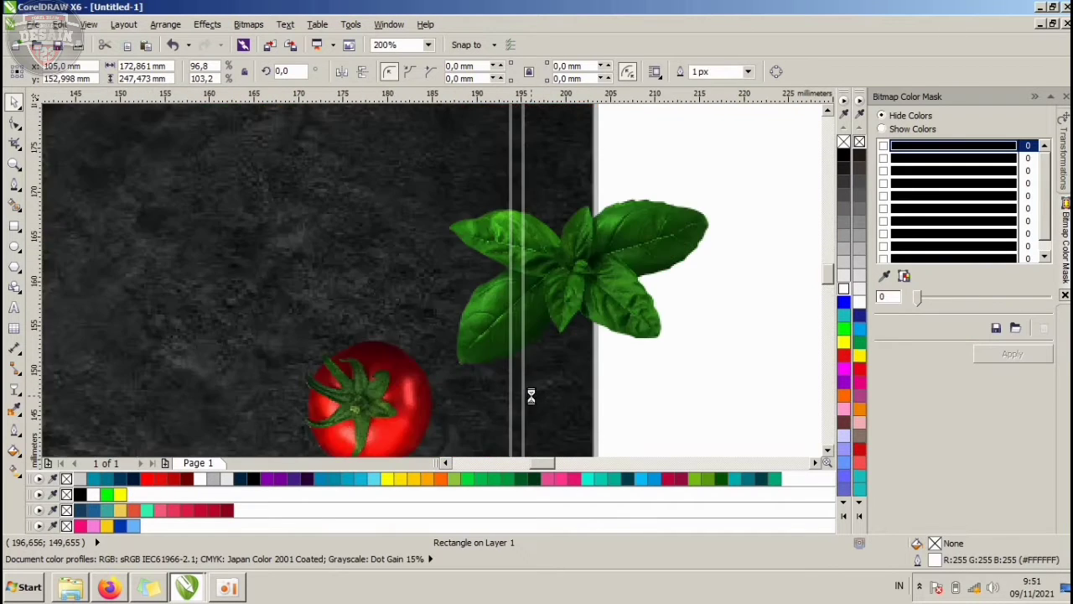
scroll(498, 348, up, 3)
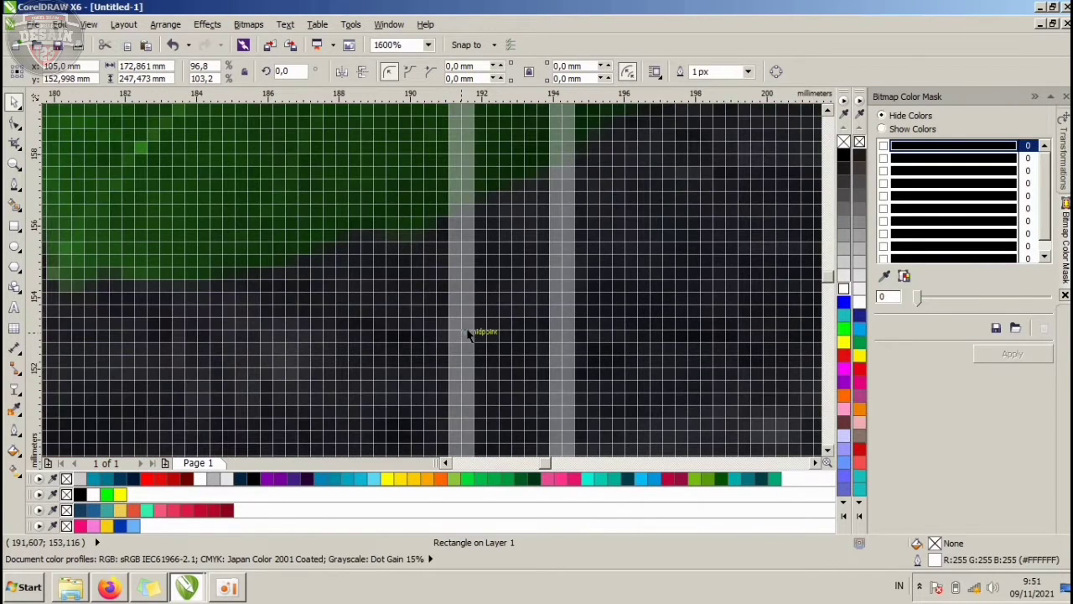
drag(467, 332, 486, 325)
scroll(487, 330, down, 3)
scroll(484, 322, down, 6)
- Increase the inner rectangle's height evenly about its center to about 252.8 mm, so the upper gap matches the side gaps
scroll(436, 230, up, 2)
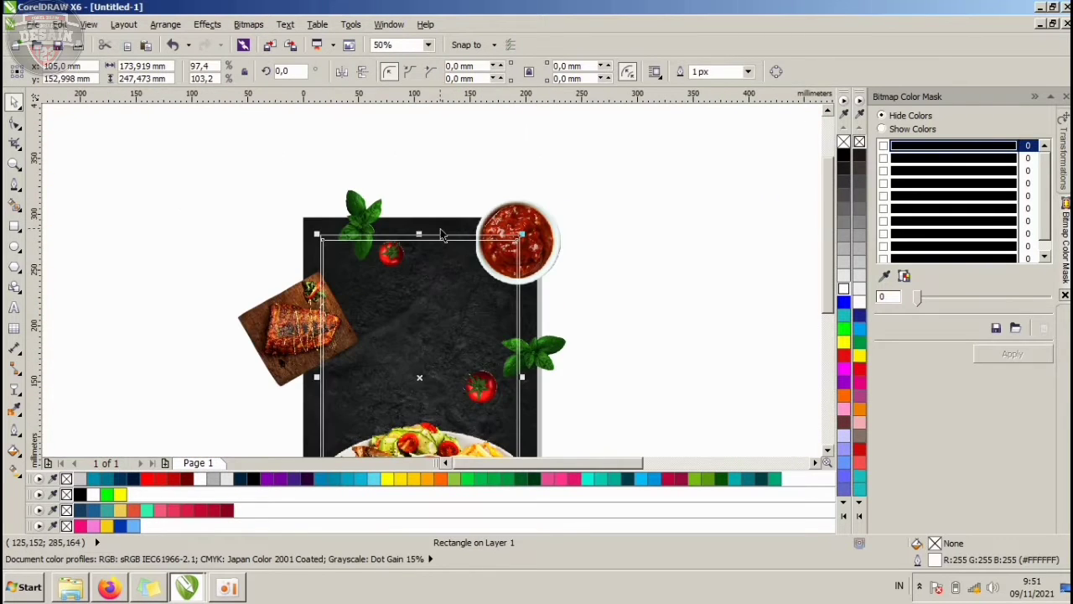
scroll(432, 227, up, 2)
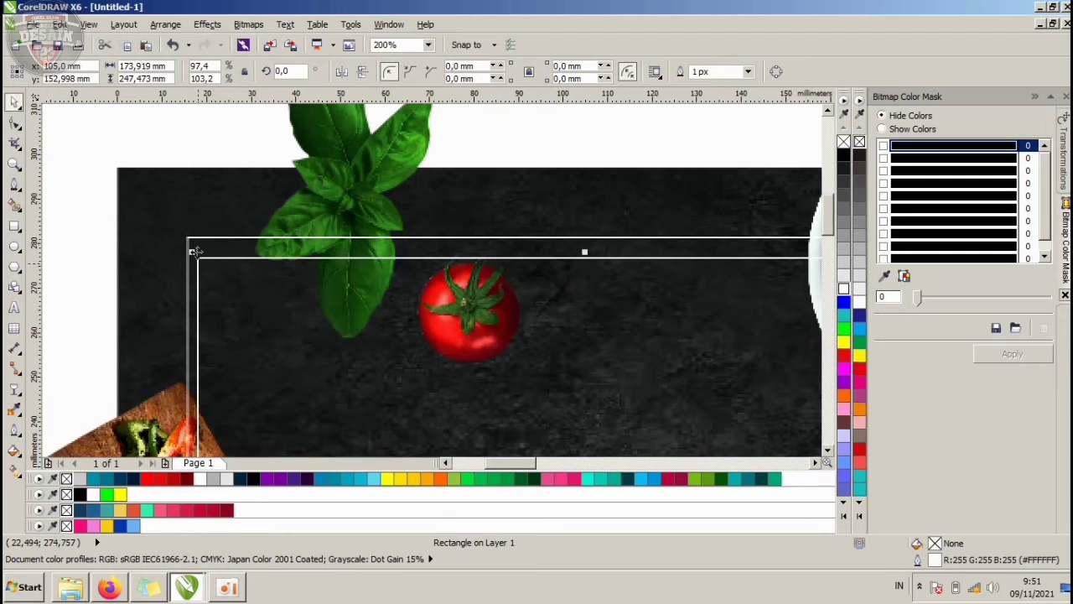
scroll(599, 256, up, 1)
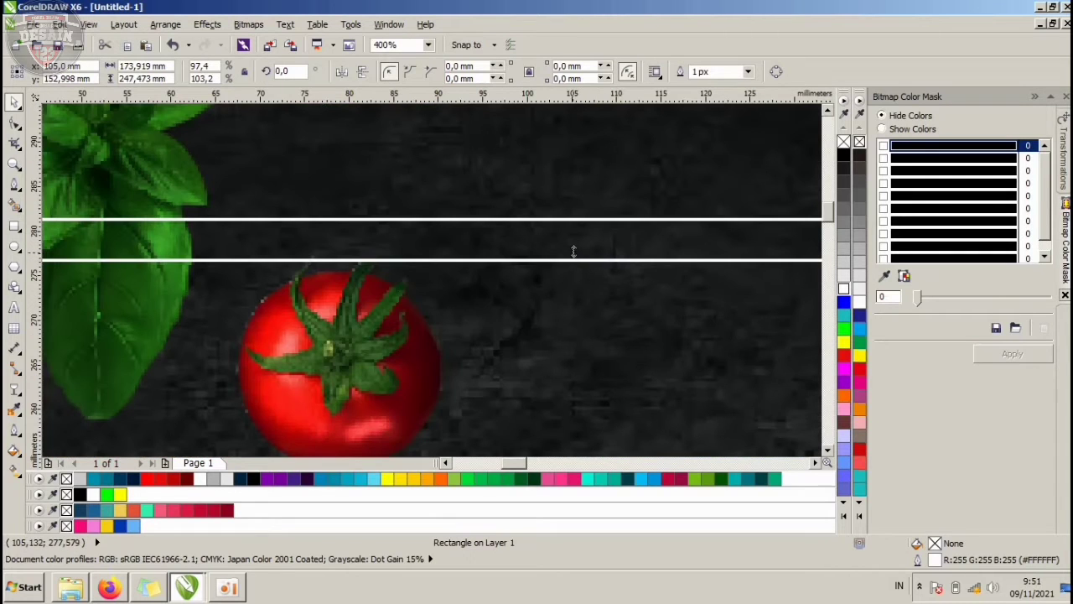
drag(573, 251, 570, 232)
scroll(503, 238, down, 3)
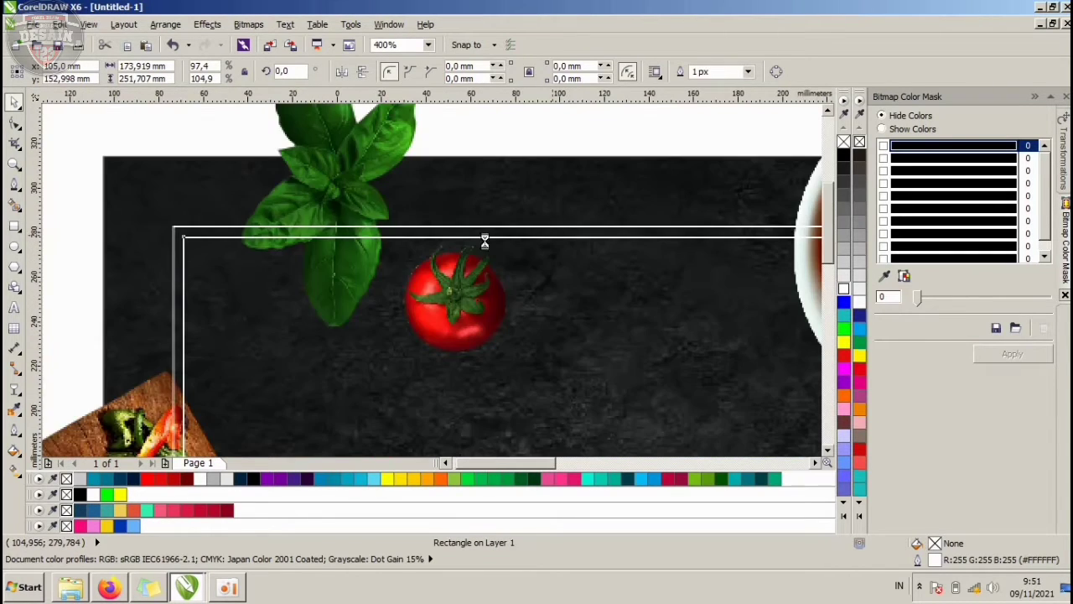
scroll(387, 235, up, 1)
scroll(388, 238, up, 2)
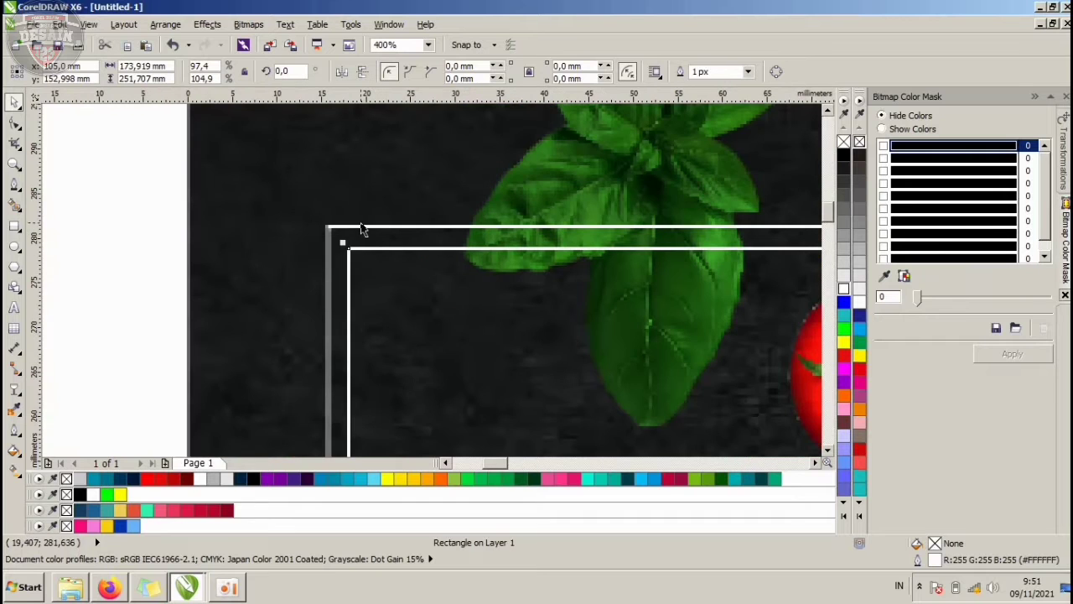
scroll(405, 241, down, 1)
scroll(587, 249, down, 1)
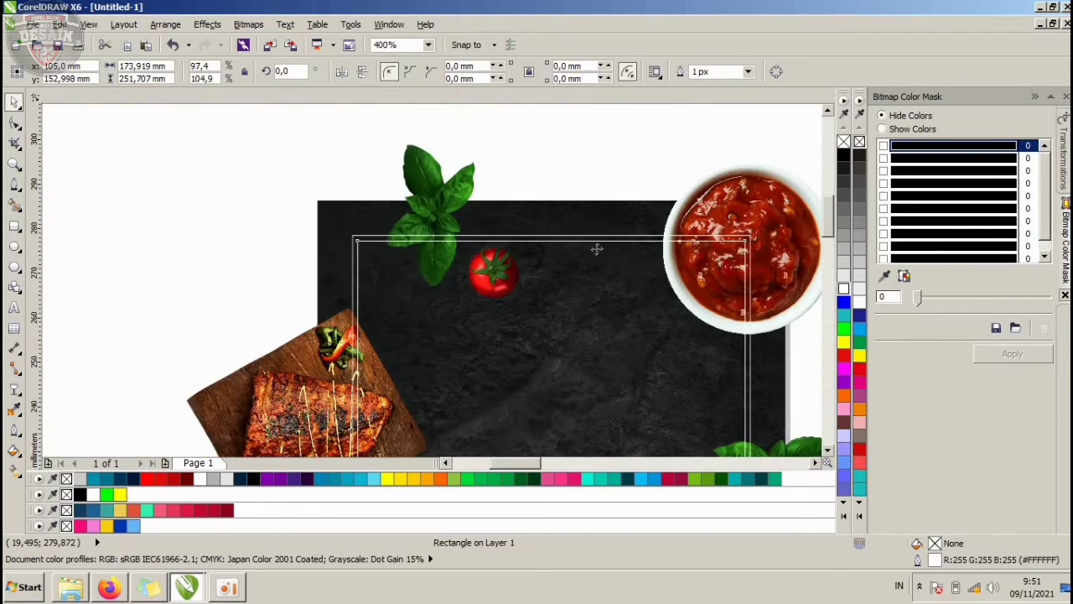
scroll(595, 247, up, 1)
scroll(546, 239, up, 3)
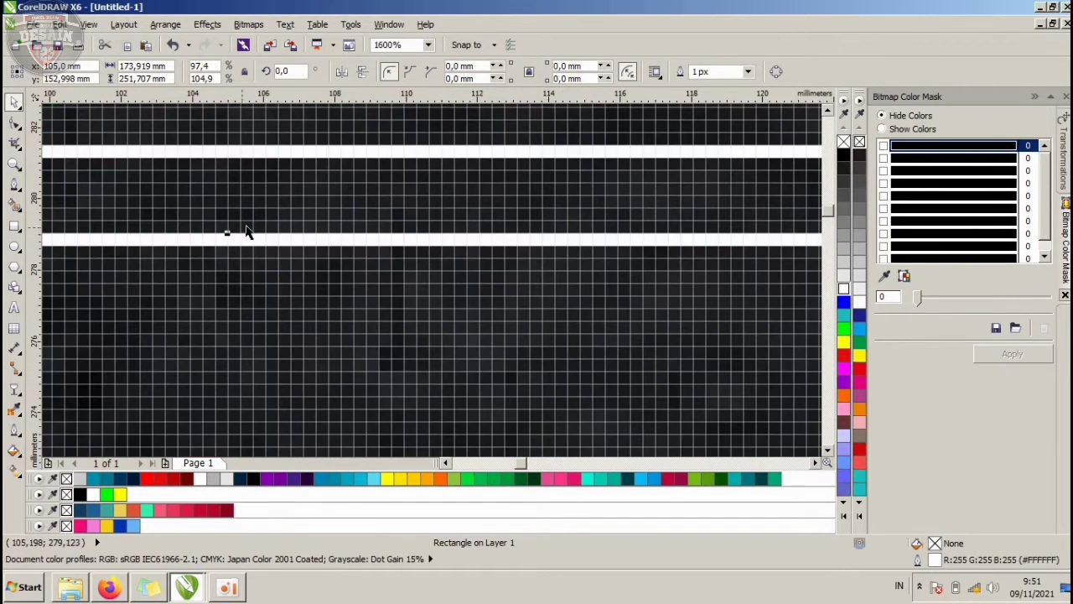
drag(226, 235, 408, 256)
- Trim the inner rectangle's area out of the outer frame rectangle and clear the selection
scroll(458, 257, down, 5)
scroll(435, 254, down, 1)
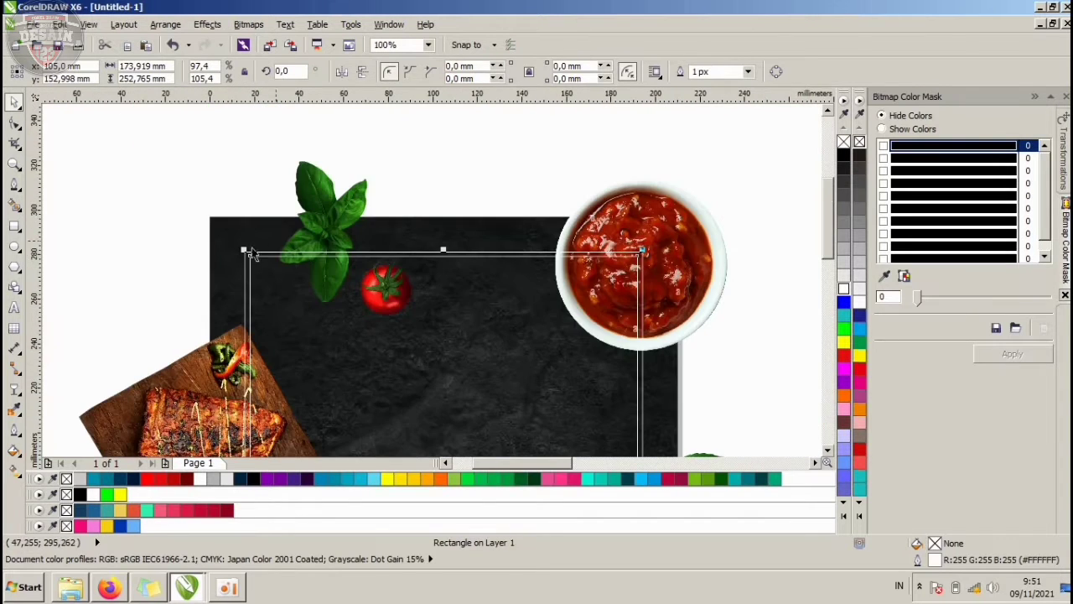
scroll(244, 235, up, 4)
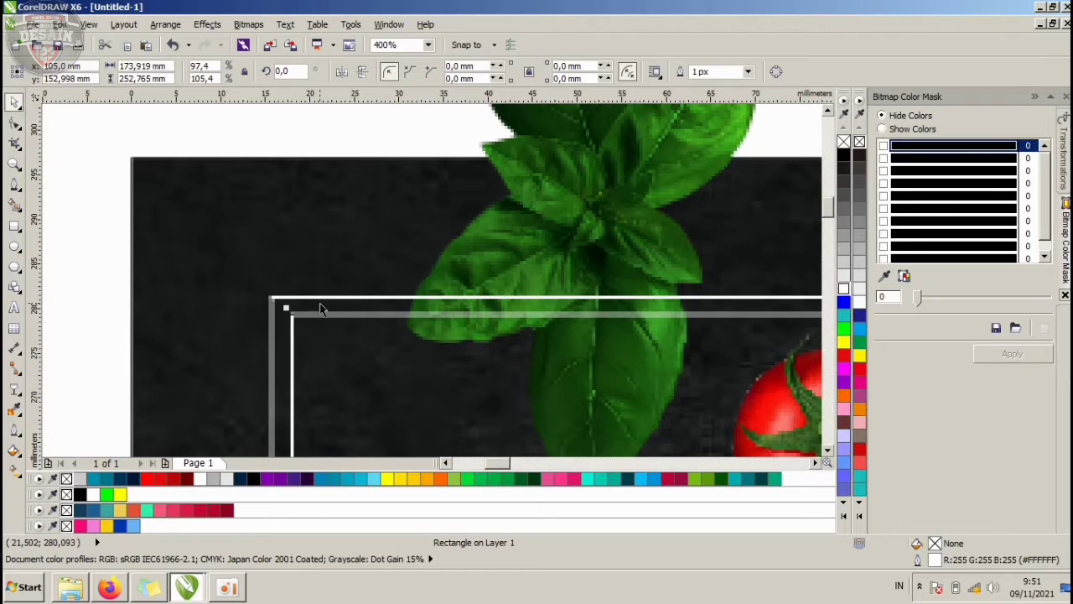
shift+click(320, 300)
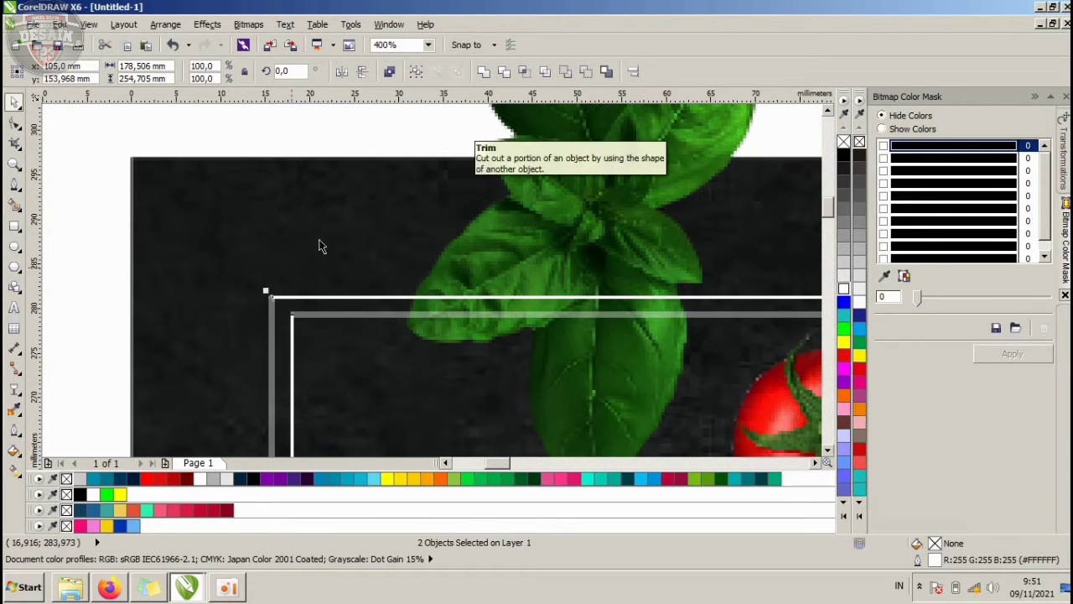
click(505, 74)
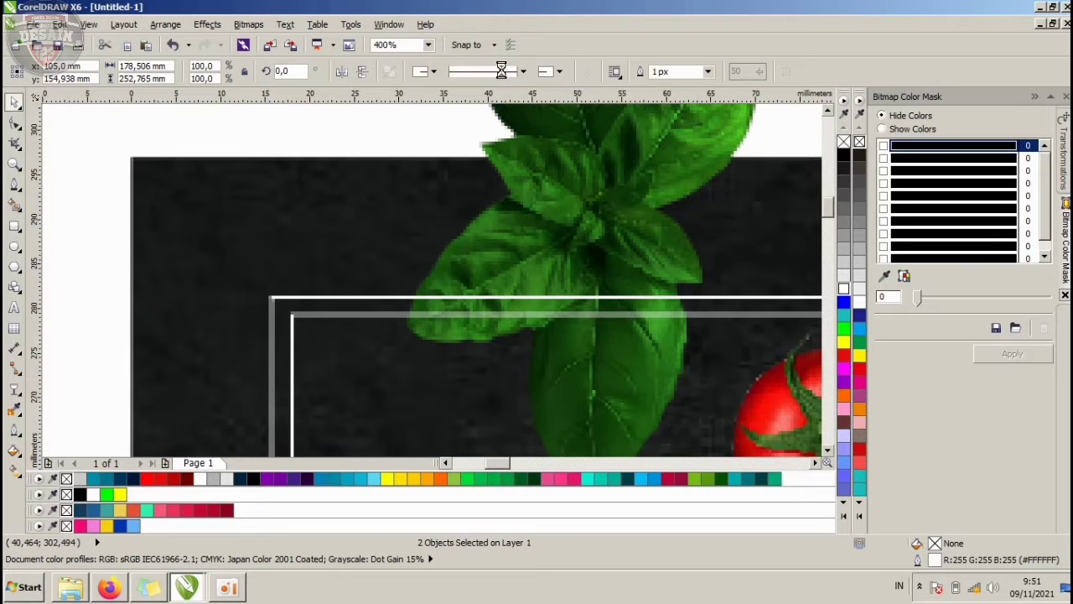
click(386, 129)
- Fill the band of the trimmed frame with white and remove its outline
scroll(319, 333, down, 5)
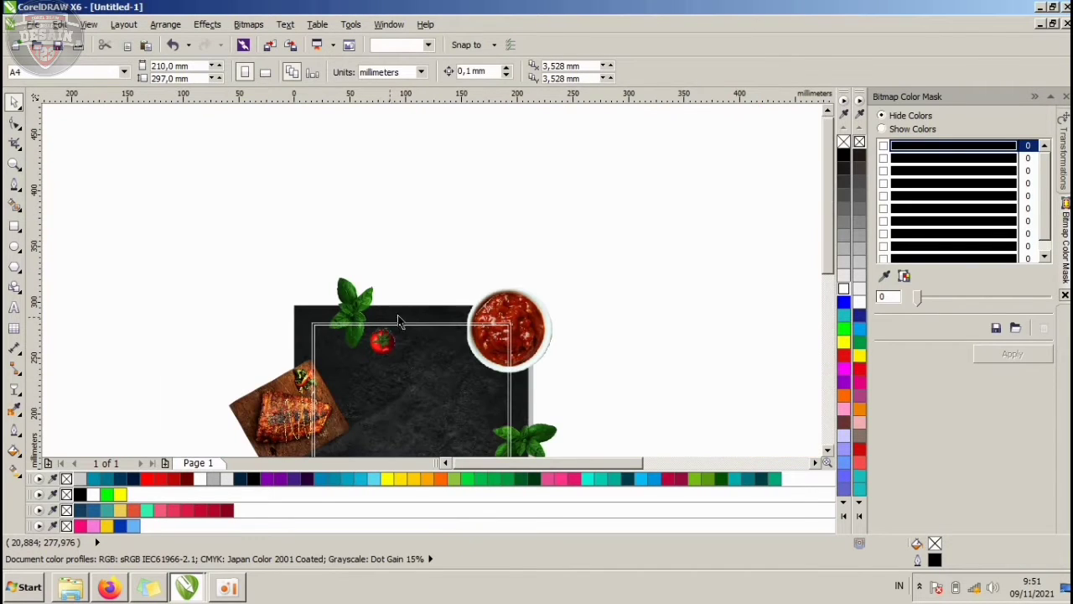
scroll(517, 399, up, 2)
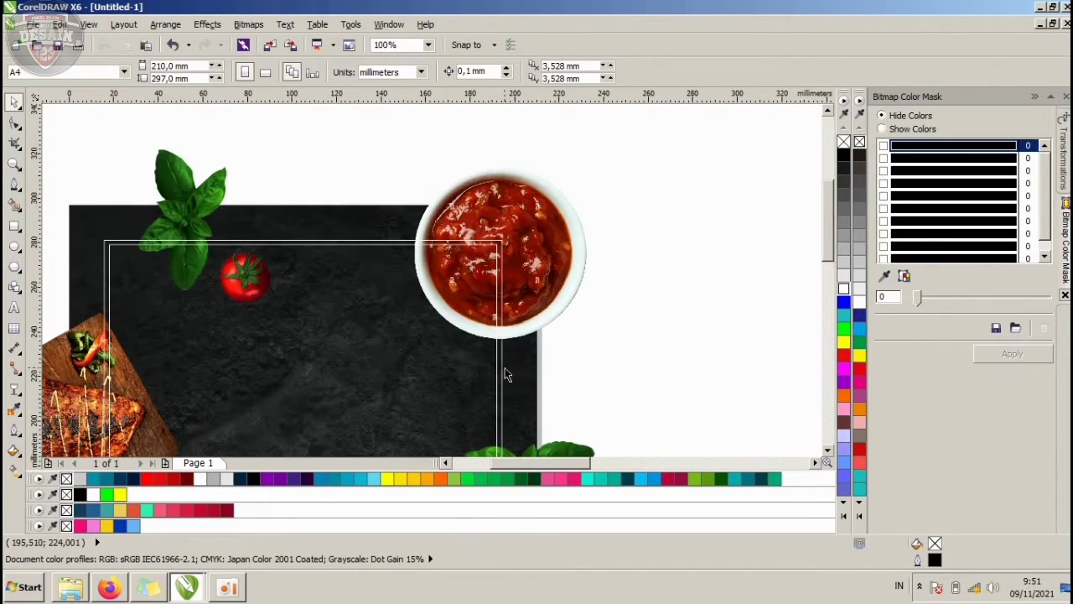
click(503, 369)
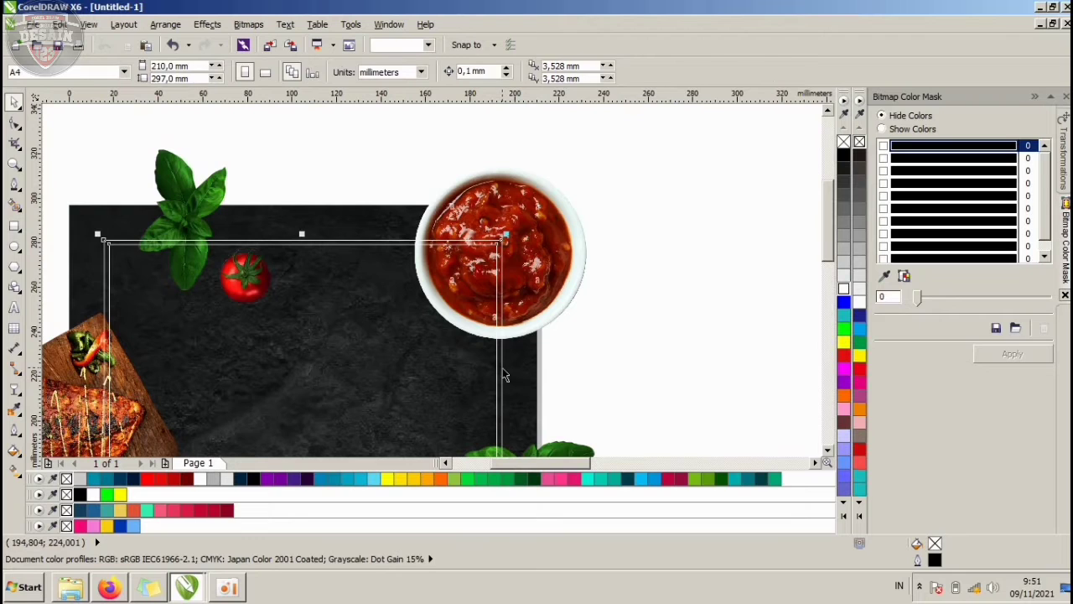
click(844, 291)
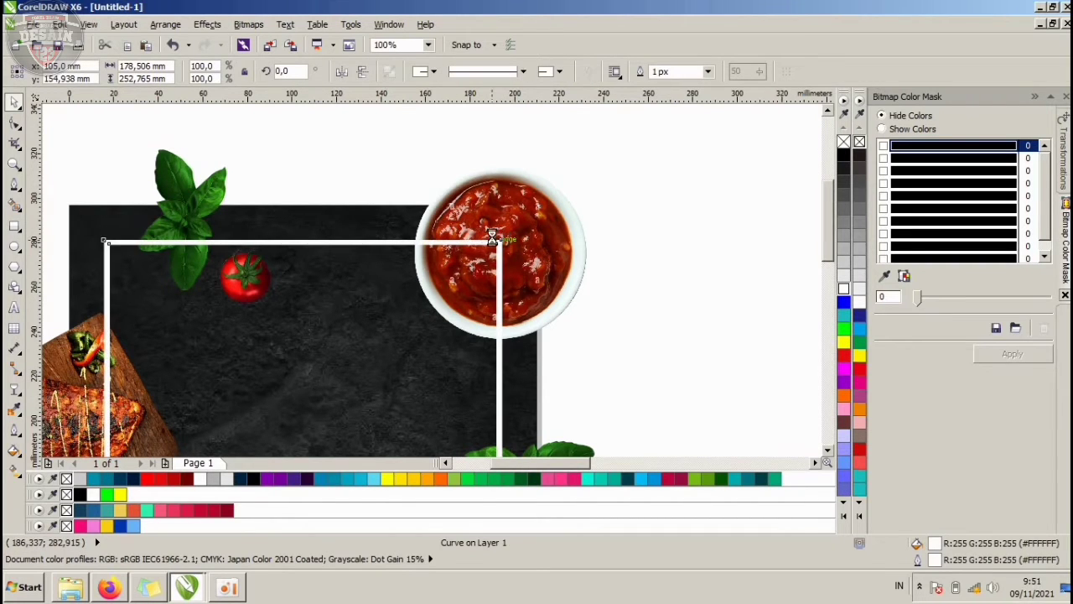
key(ctrl+z)
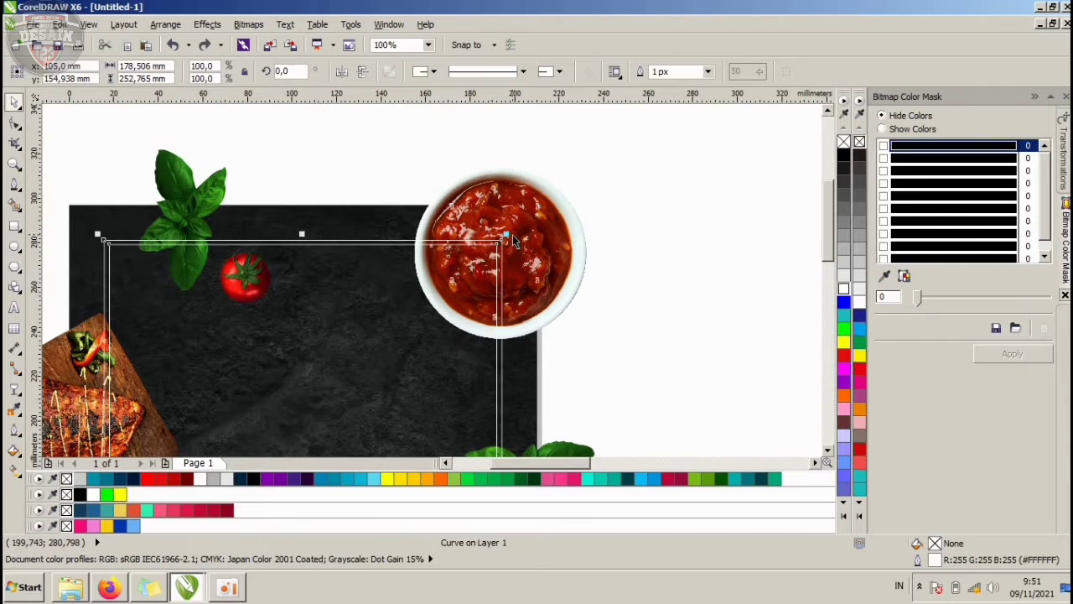
click(845, 289)
right_click(844, 140)
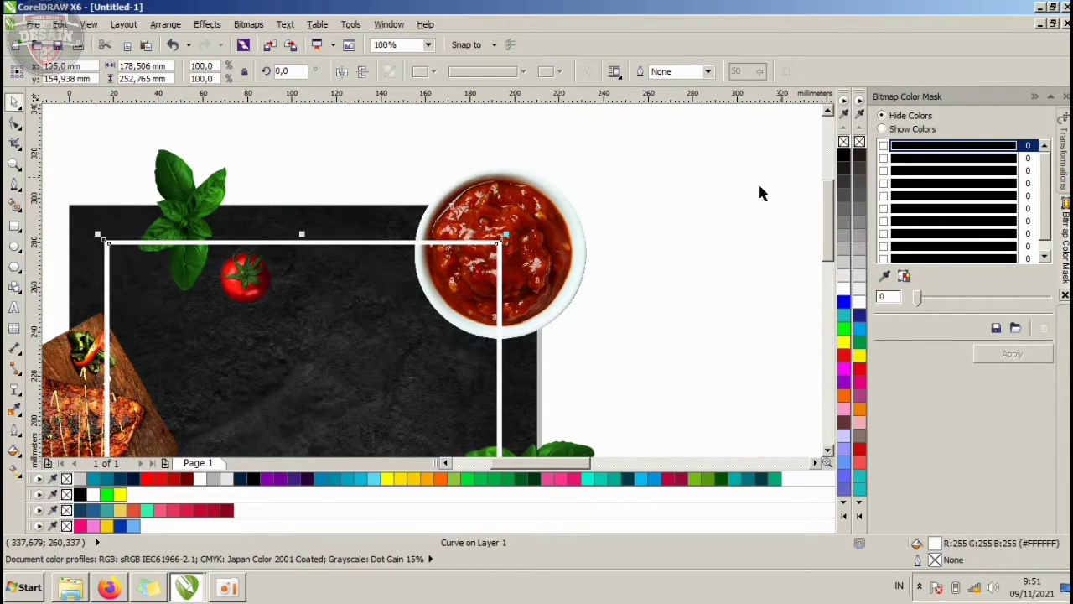
click(758, 182)
scroll(500, 168, down, 1)
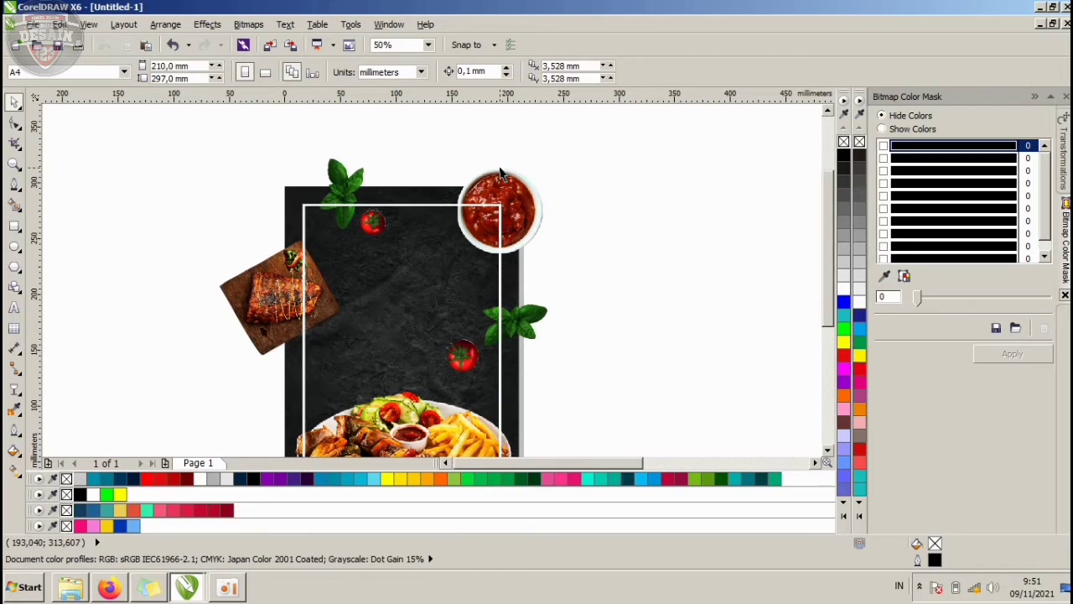
- Try to place the white frame inside the dark background image with PowerClip
click(498, 273)
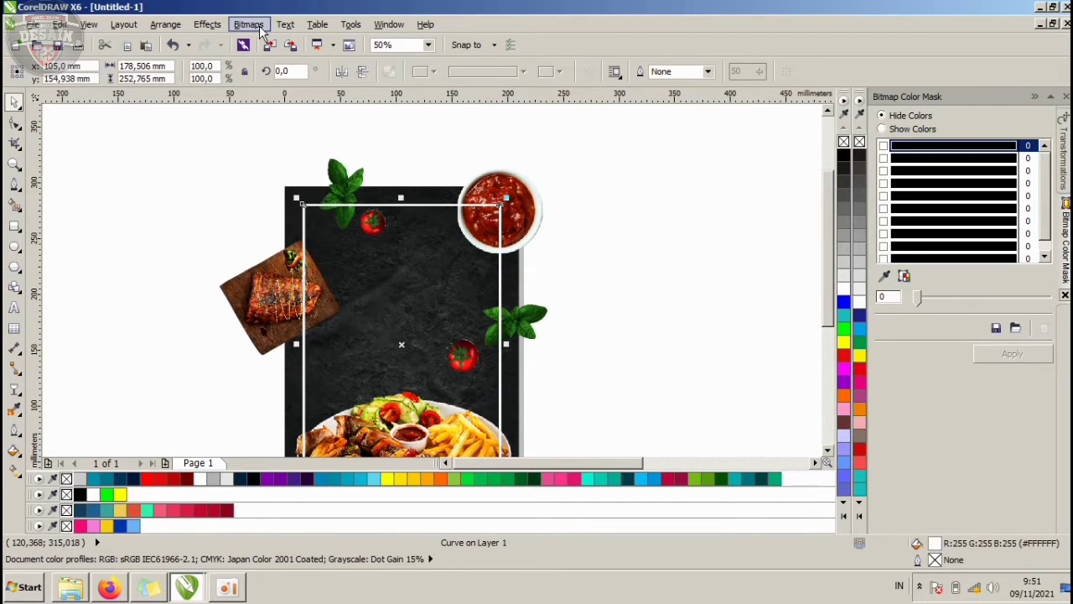
click(208, 26)
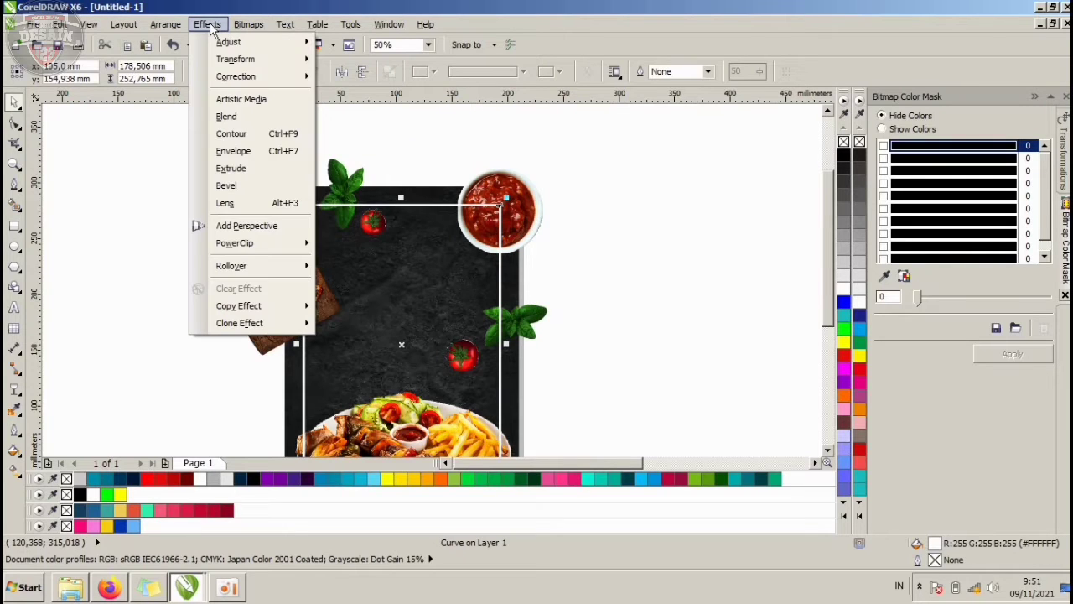
mouse_move(240, 248)
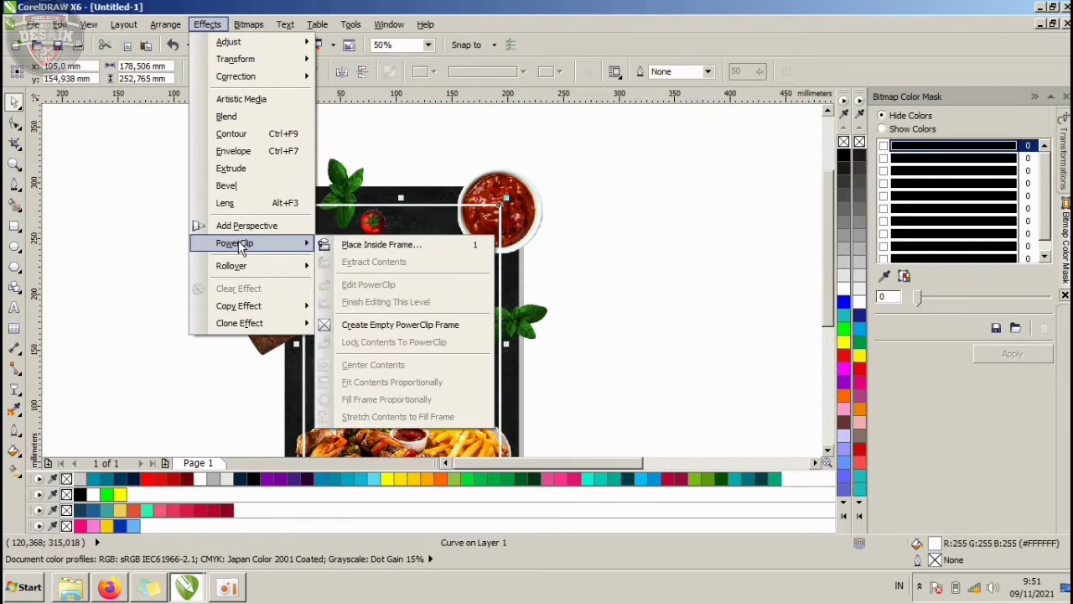
click(369, 245)
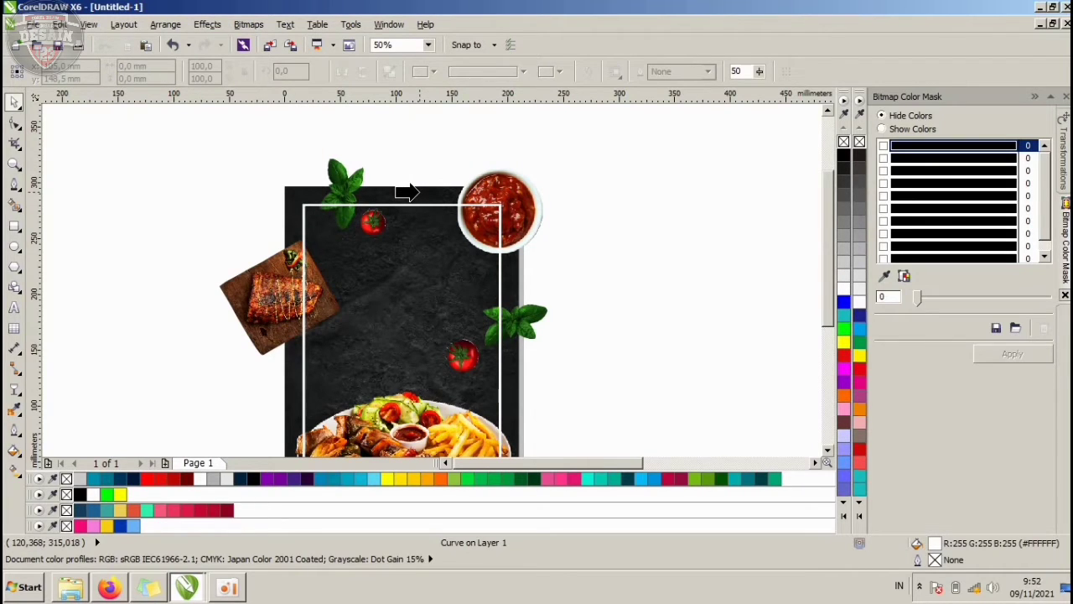
click(414, 271)
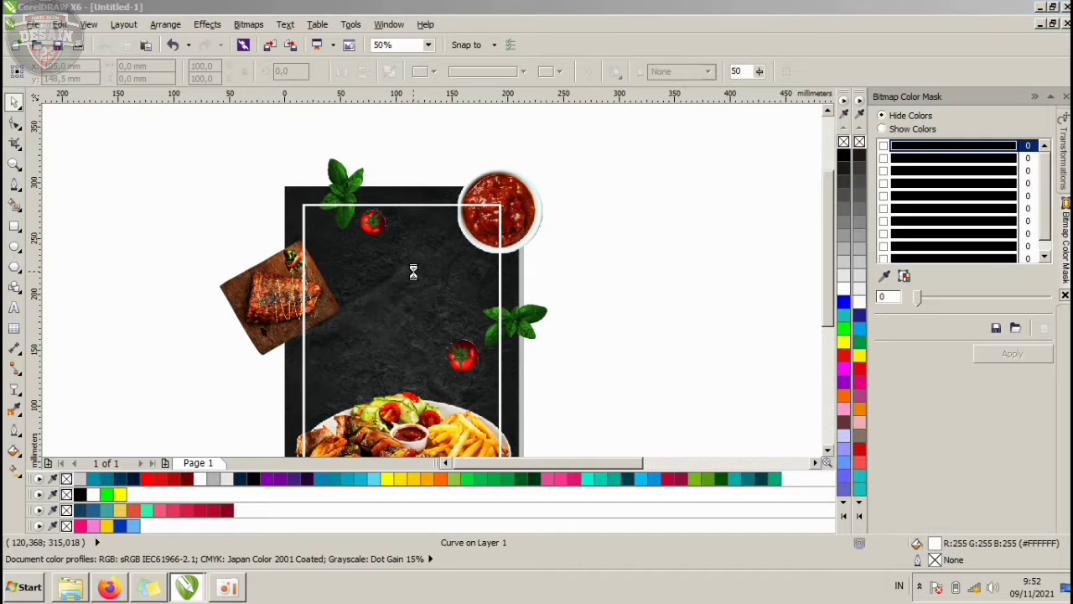
click(599, 323)
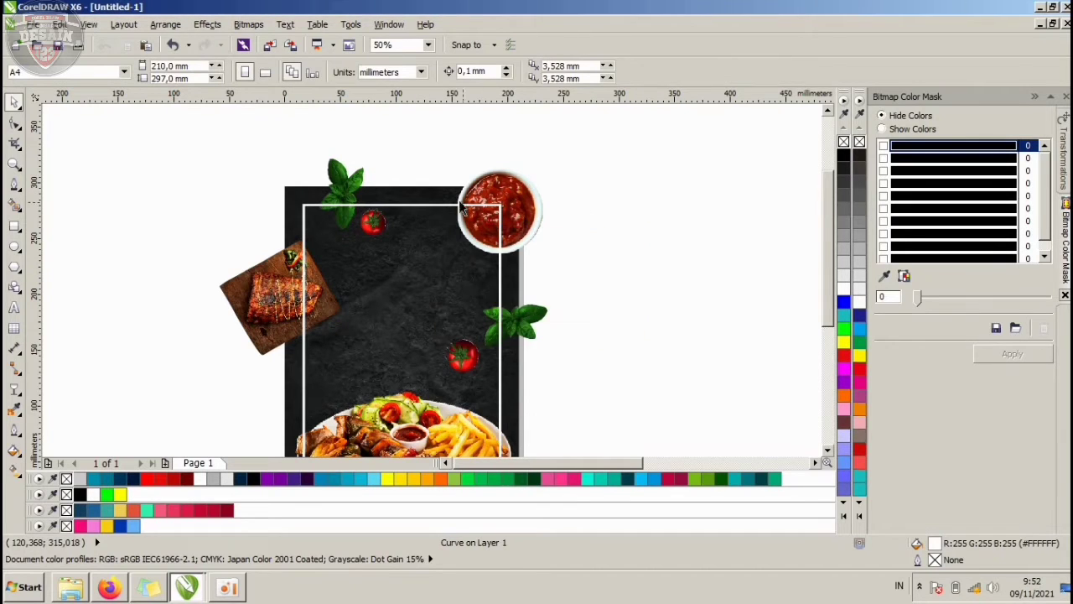
click(433, 207)
scroll(410, 189, up, 1)
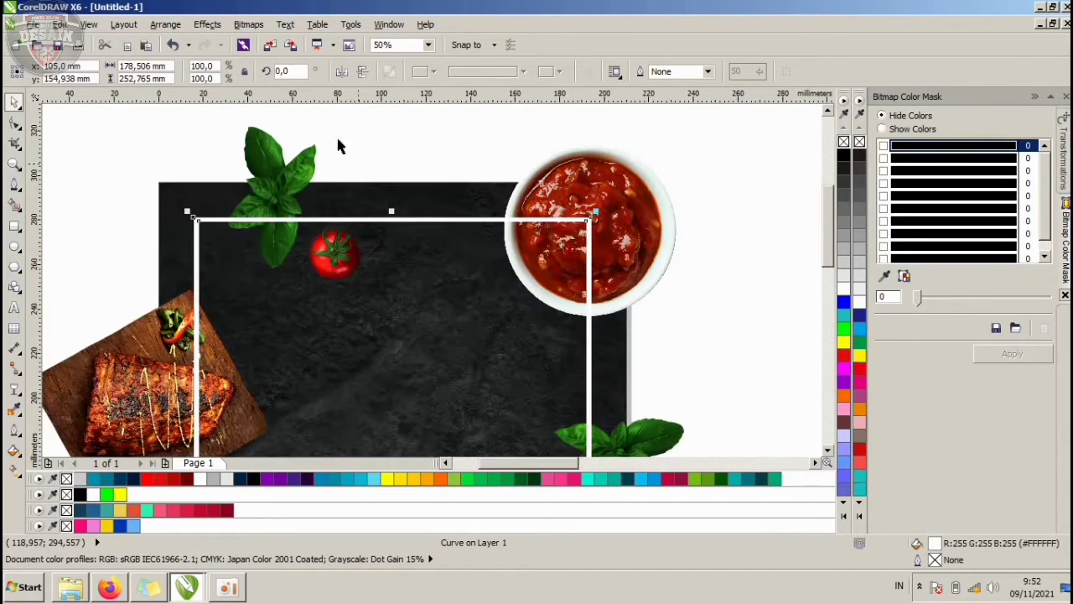
click(207, 24)
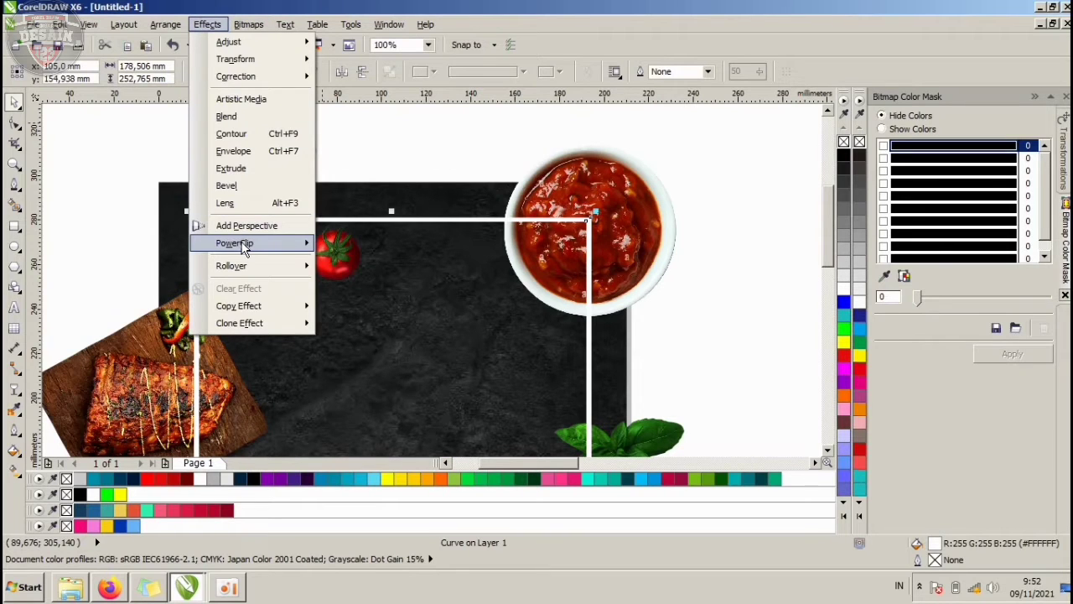
mouse_move(246, 245)
click(361, 244)
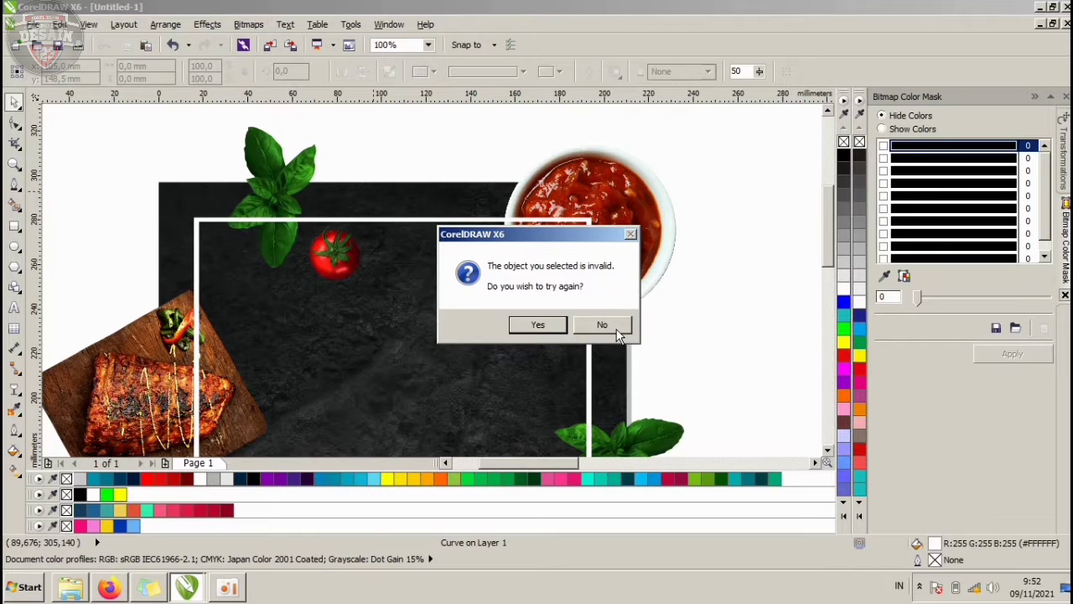
click(606, 327)
scroll(362, 164, down, 1)
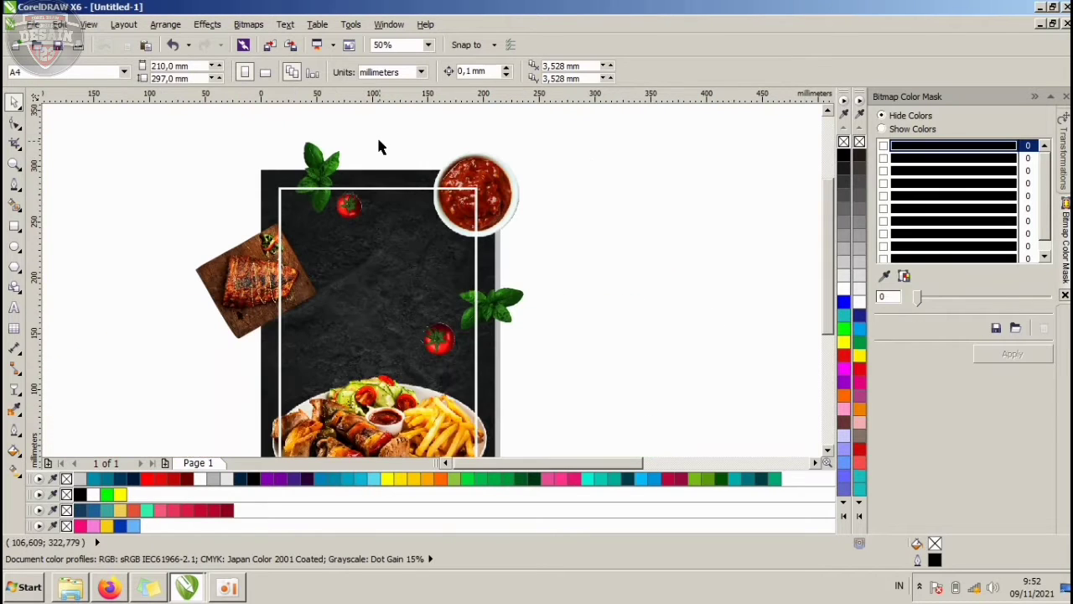
click(14, 225)
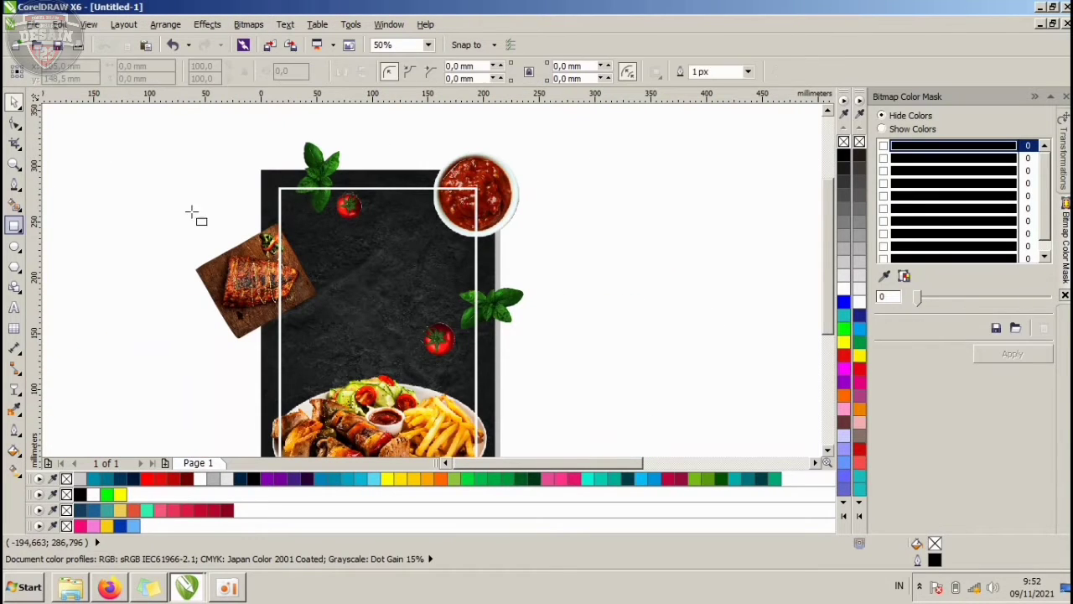
mouse_move(260, 171)
mouse_down()
mouse_move(455, 383)
mouse_move(515, 512)
mouse_move(502, 393)
mouse_move(499, 438)
mouse_up()
key(Delete)
click(14, 101)
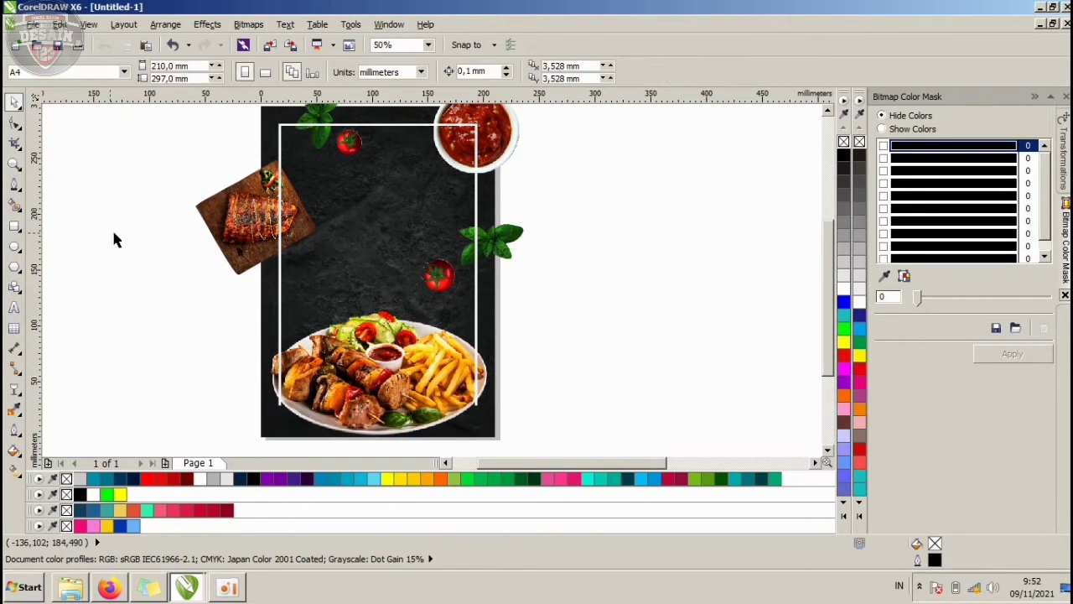
scroll(398, 234, down, 2)
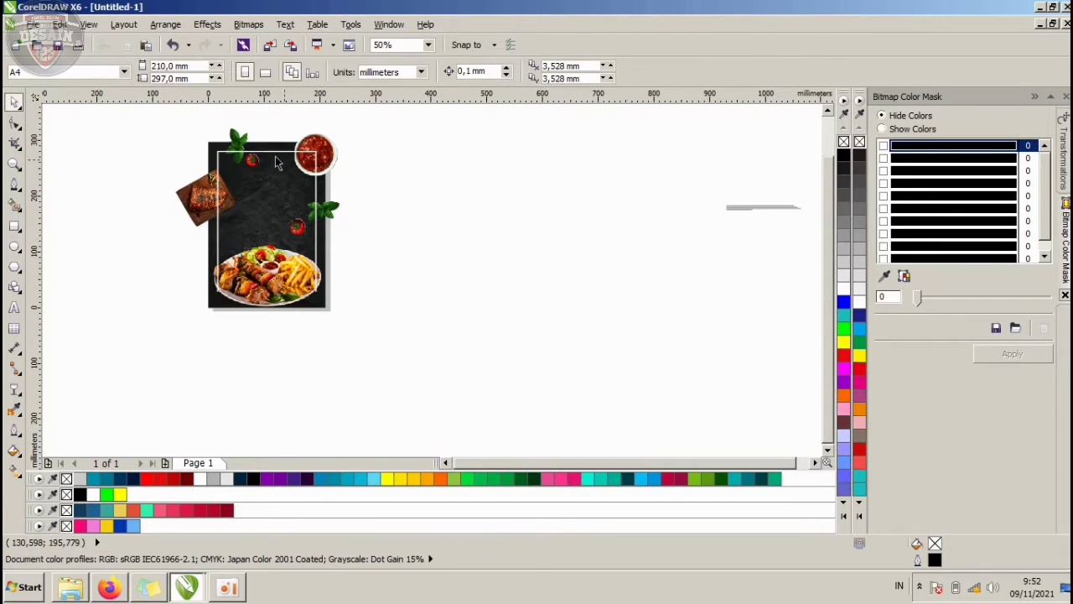
scroll(247, 143, up, 4)
scroll(193, 132, up, 2)
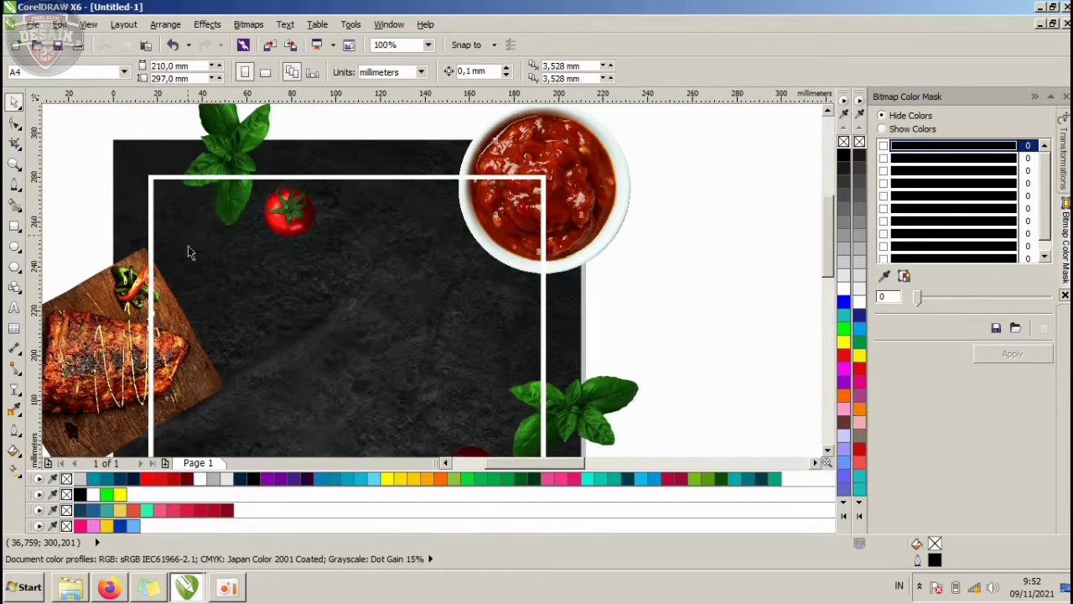
click(138, 162)
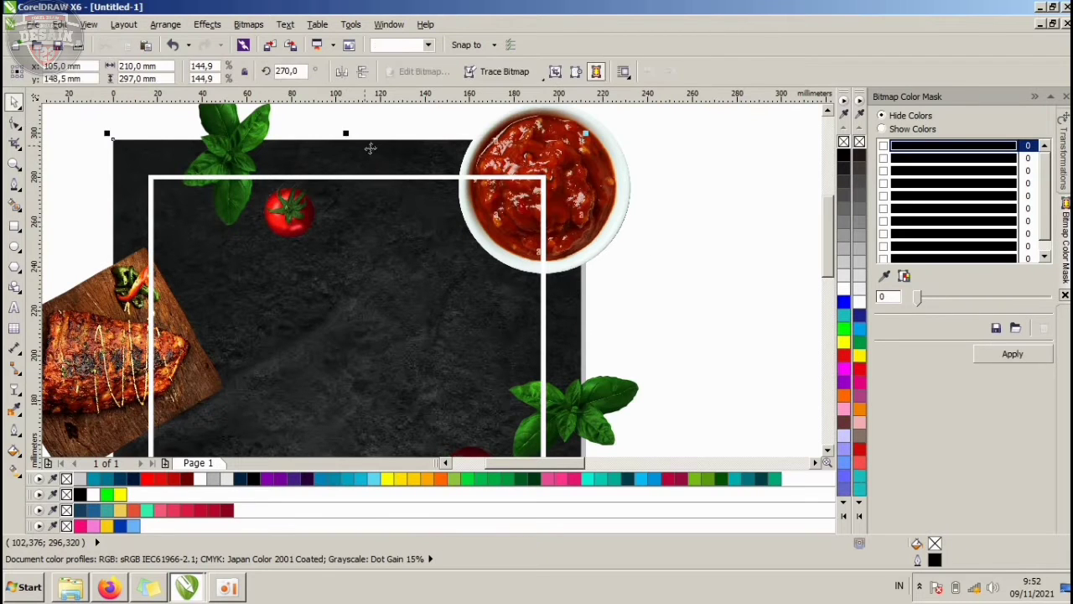
scroll(369, 151, down, 2)
click(621, 209)
click(457, 171)
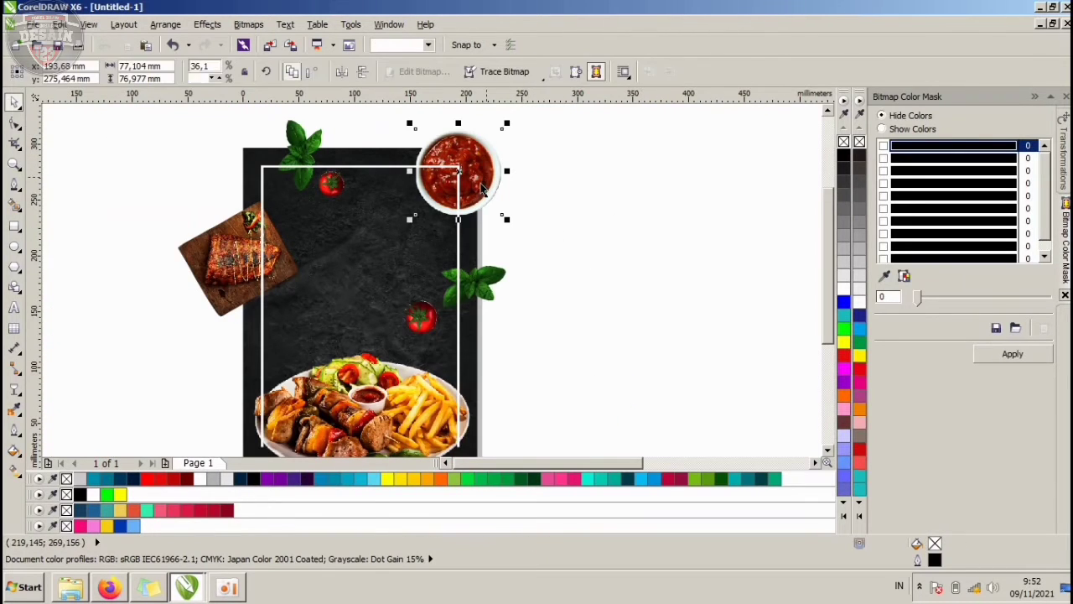
click(591, 281)
- Bring both basil sprigs, both tomatoes, the sauce bowl and the meat board in front of the white frame
drag(519, 356, 139, 100)
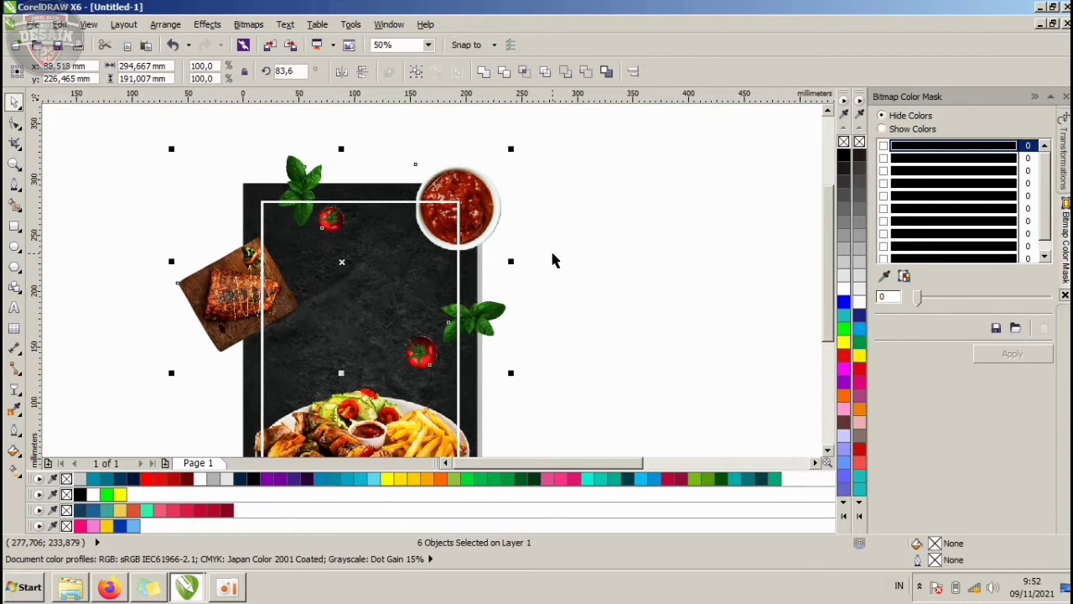
click(555, 255)
scroll(508, 195, down, 1)
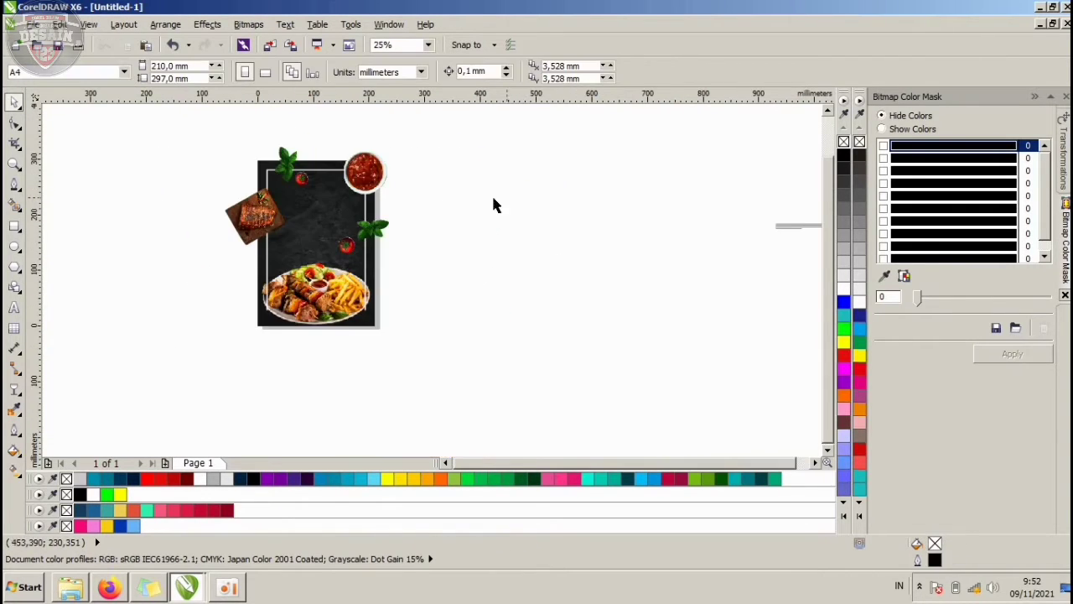
scroll(313, 162, up, 1)
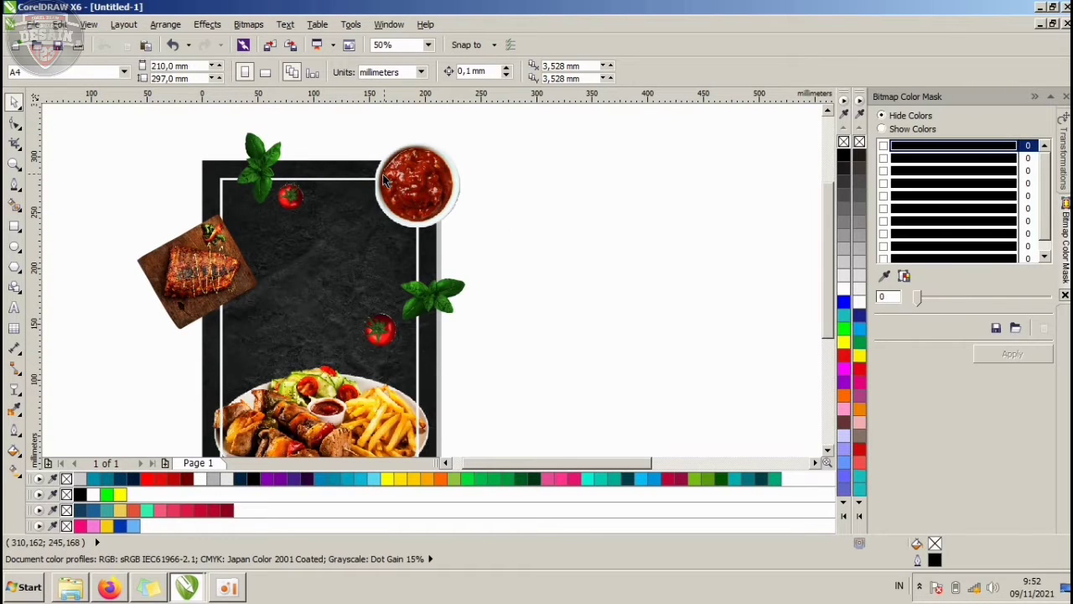
- Bring the large plate of skewers and fries in front of the white frame
scroll(384, 181, down, 1)
scroll(361, 352, up, 2)
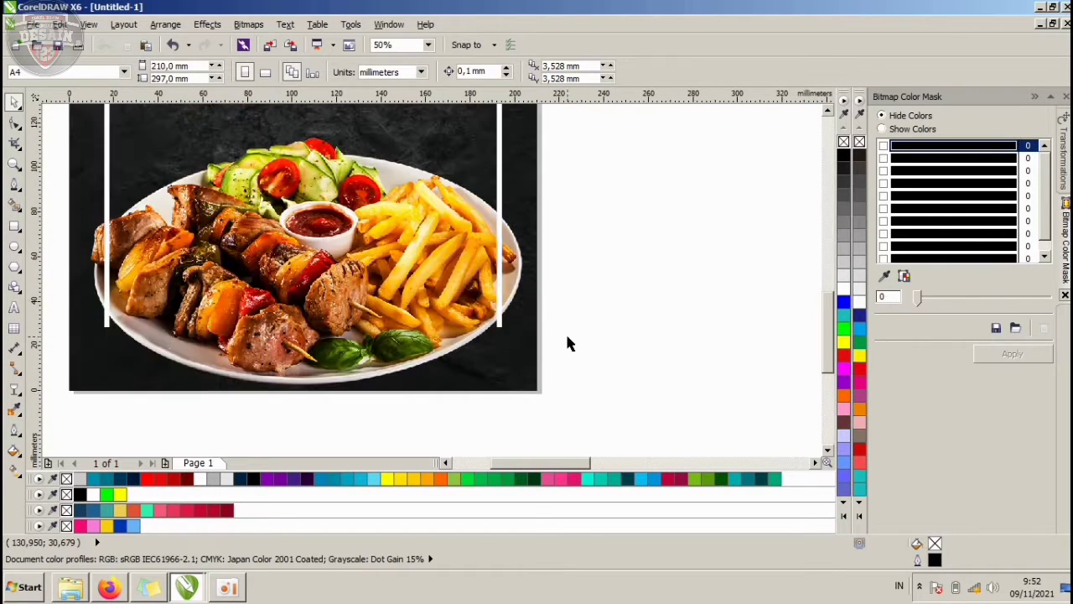
drag(622, 428, 54, 128)
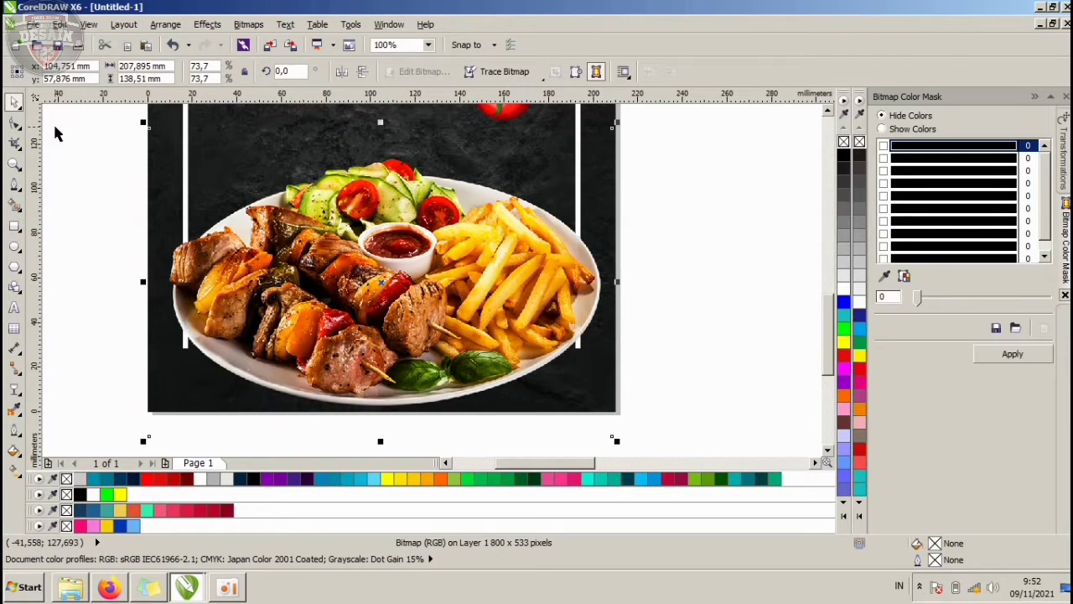
scroll(549, 292, down, 1)
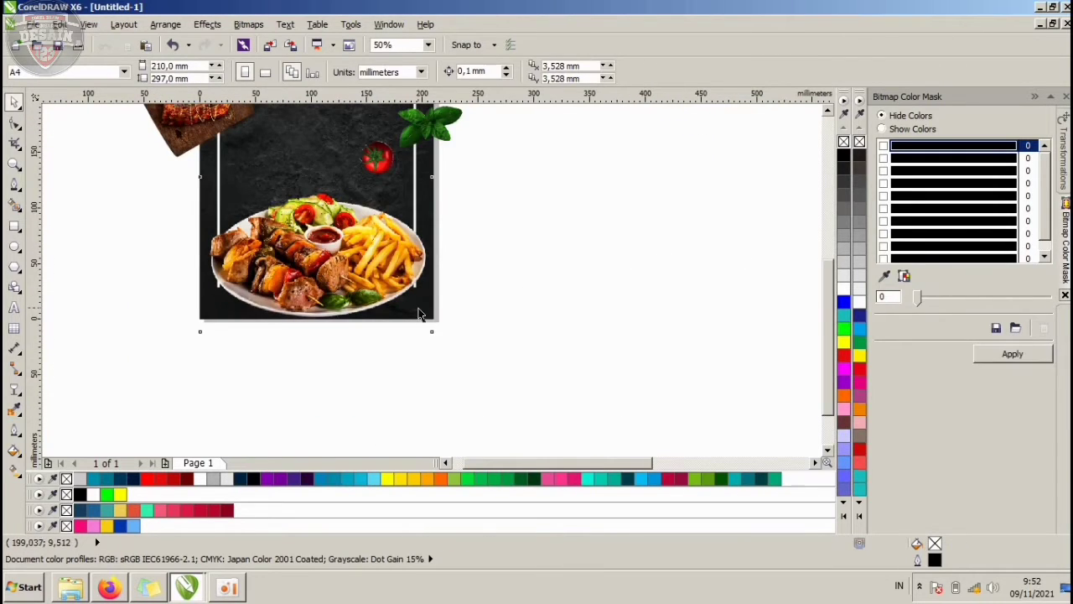
click(537, 245)
click(417, 170)
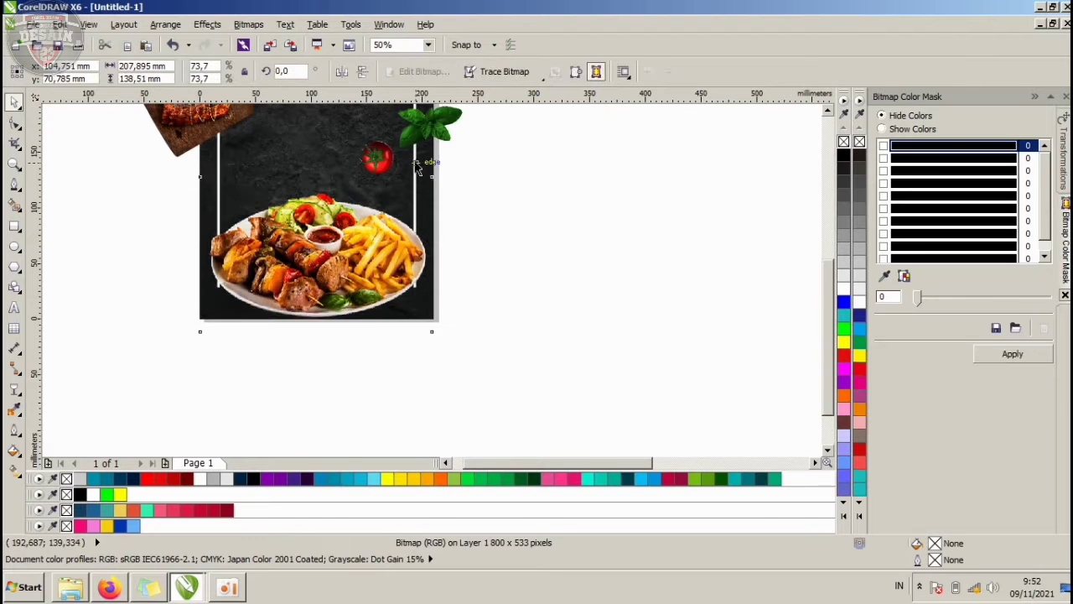
key(ctrl+z)
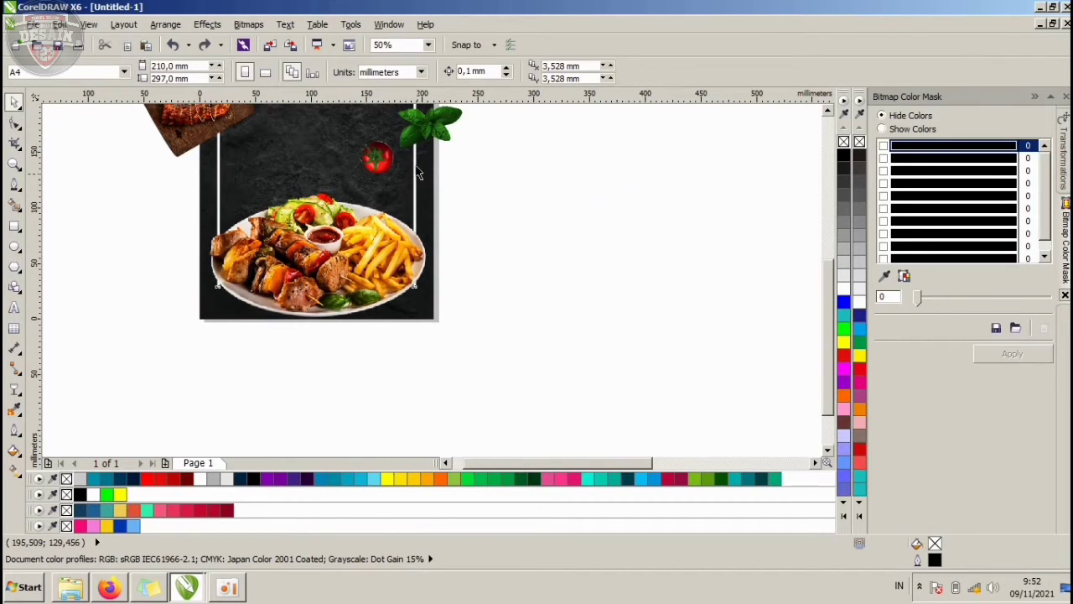
- Draw a rectangle about 262 by 114 mm across the page's lower part, covering the lower ends of the white frame
click(417, 173)
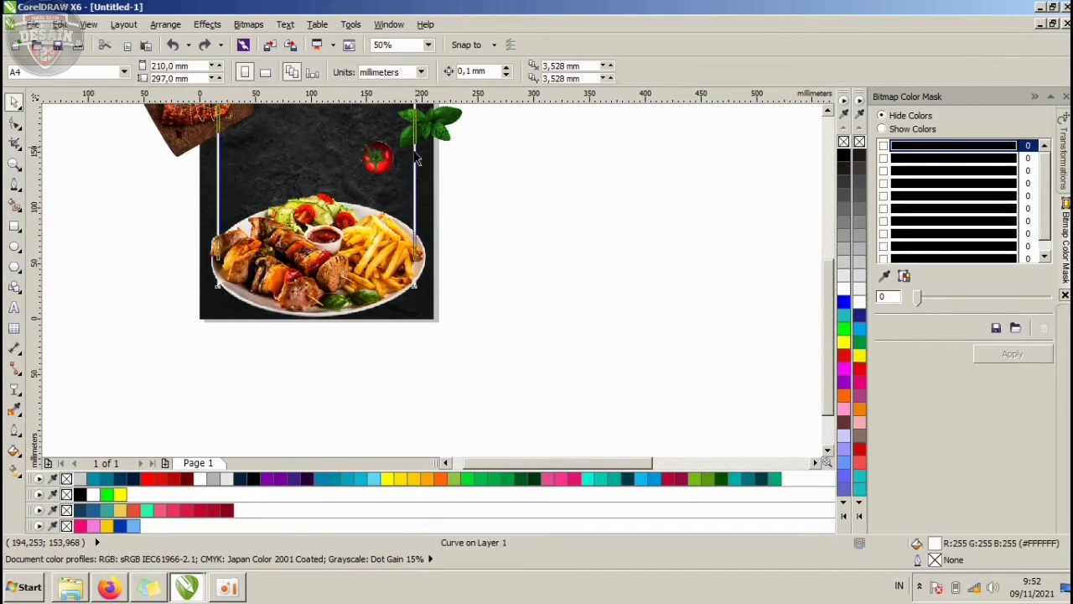
click(554, 239)
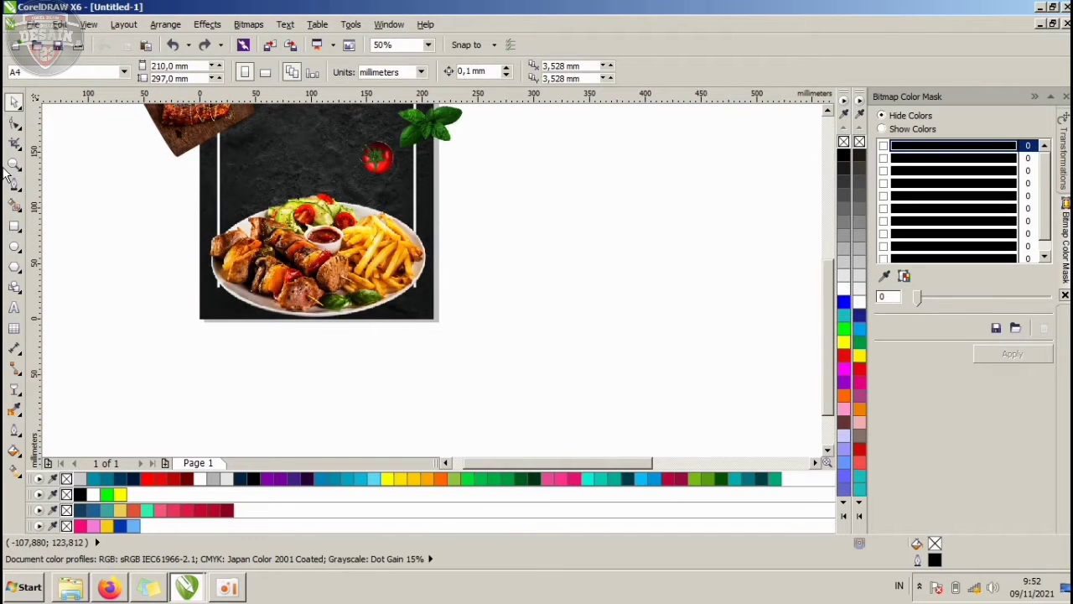
click(14, 225)
drag(174, 256, 468, 386)
scroll(444, 267, up, 6)
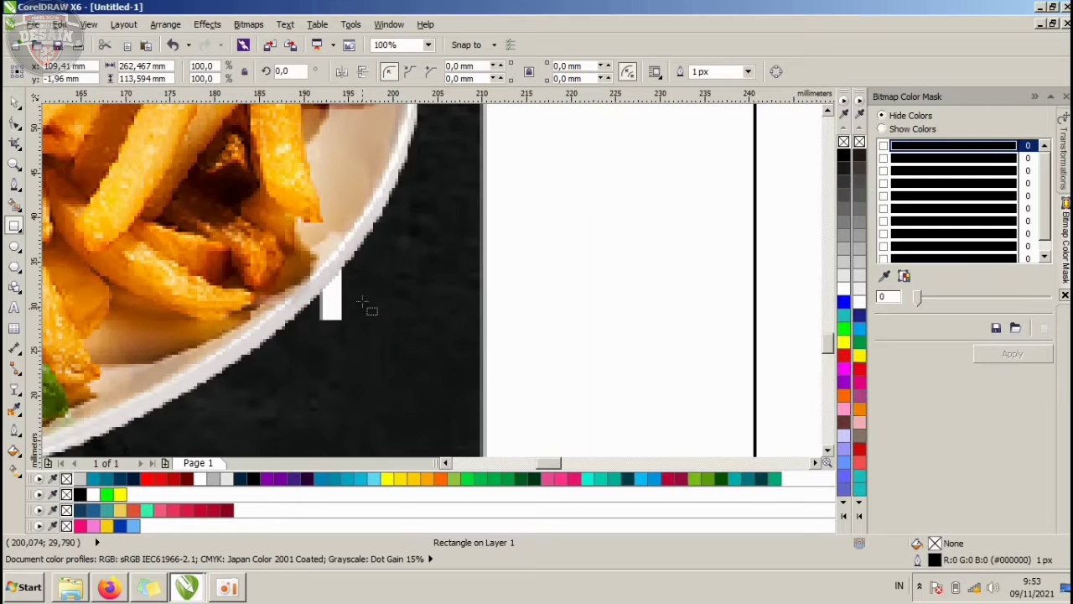
click(15, 102)
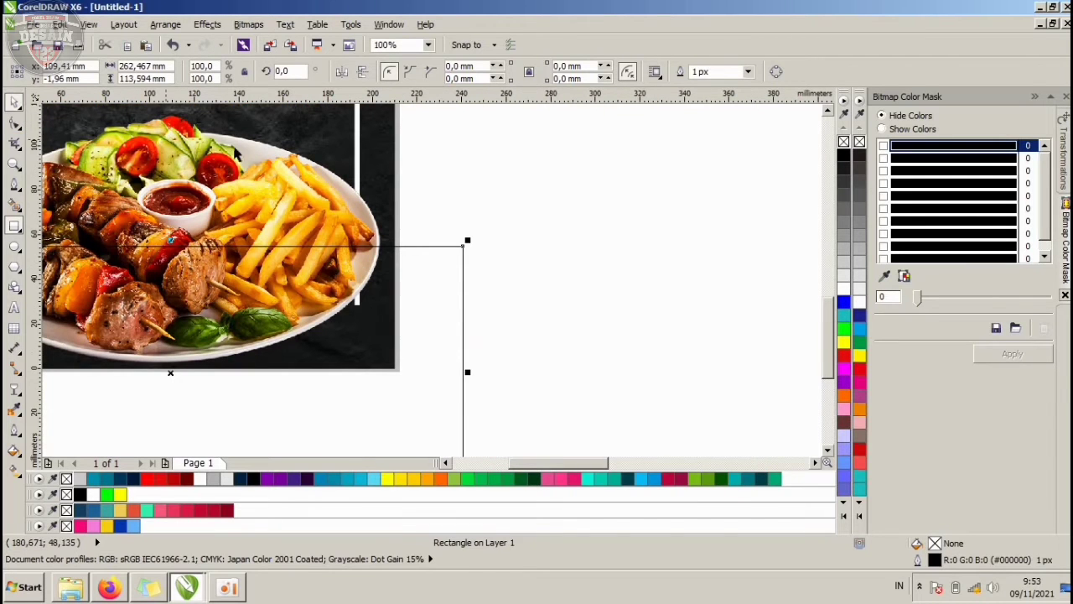
click(455, 228)
click(449, 247)
scroll(361, 303, up, 3)
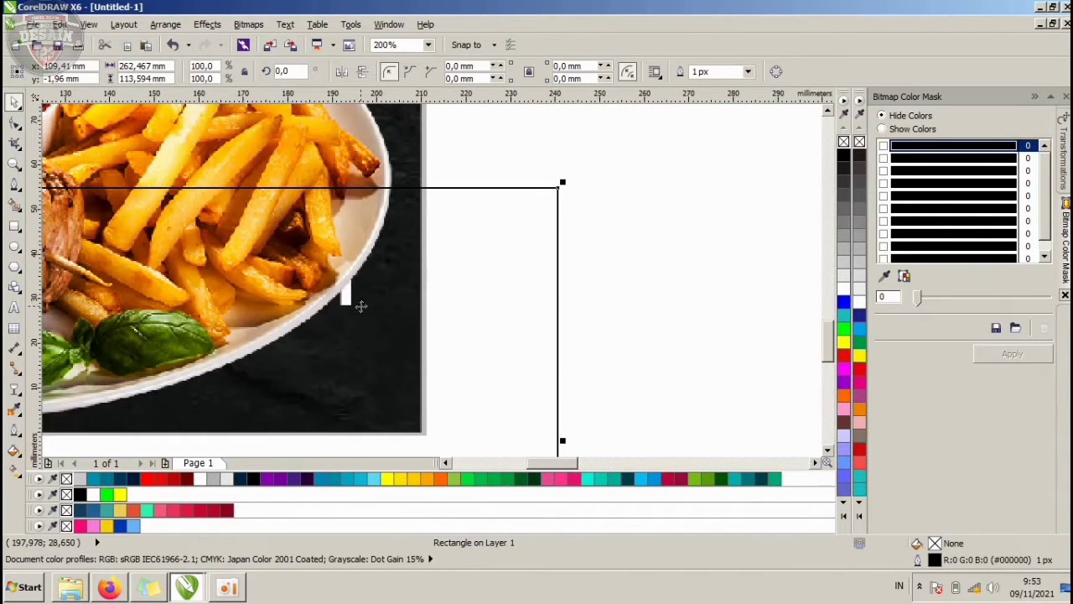
scroll(352, 288, down, 3)
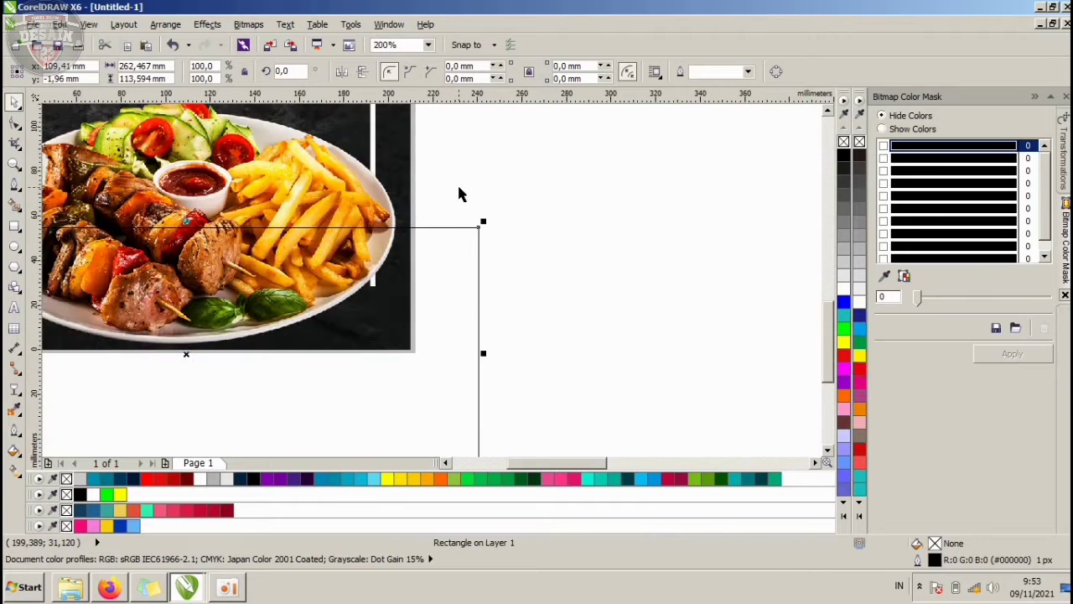
- Try to trim away the lower ends of the white frame with the large rectangle
shift+click(379, 138)
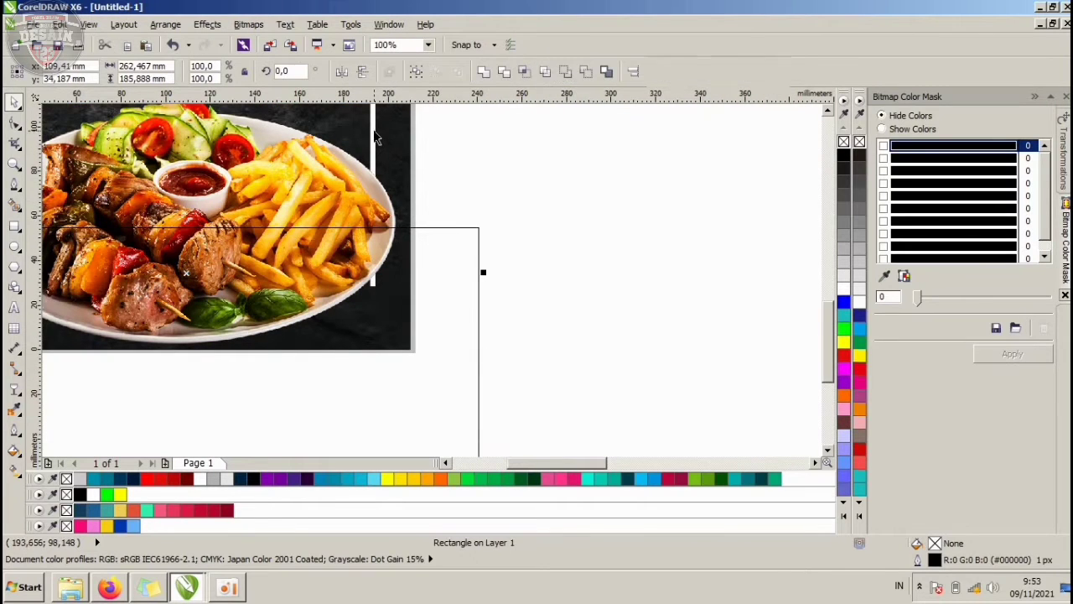
click(502, 72)
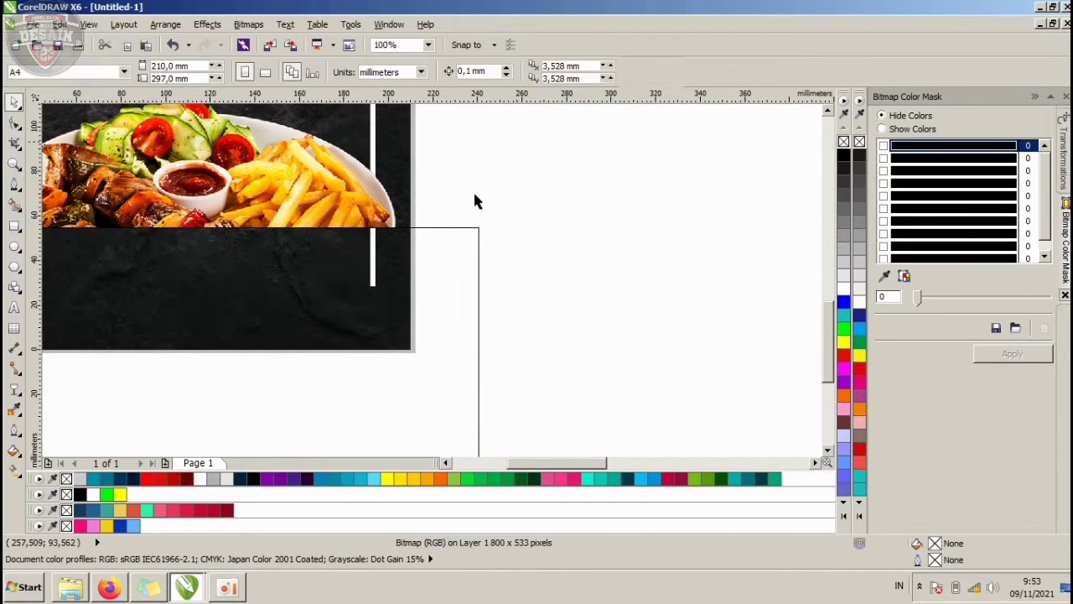
click(440, 251)
click(444, 240)
- Trim the white frame with the rectangle so its lower ends are cut off behind the plate, and delete the rectangle
scroll(444, 238, down, 1)
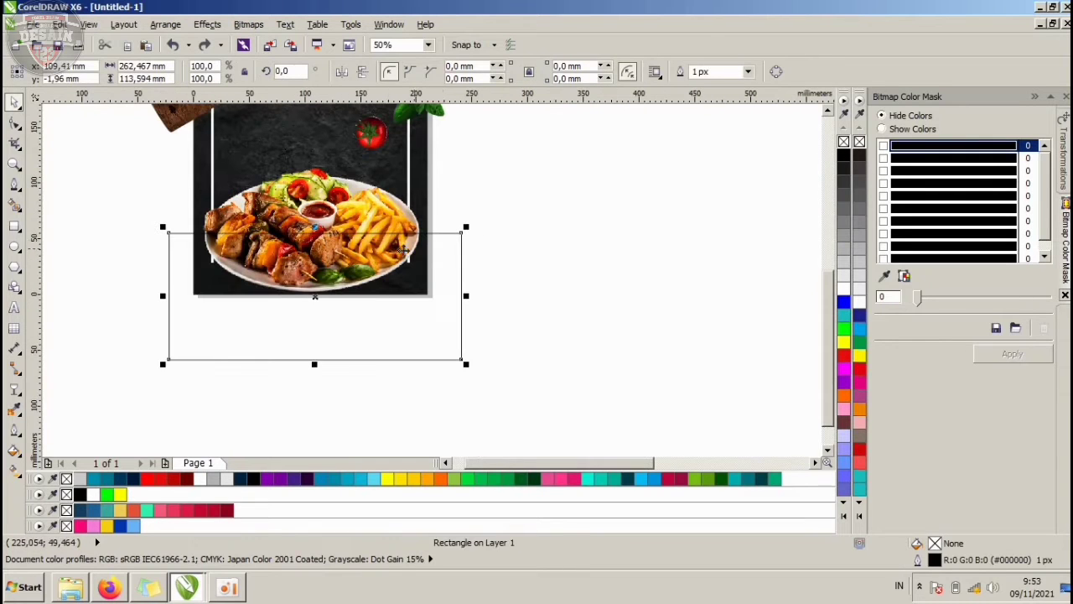
scroll(201, 149, up, 1)
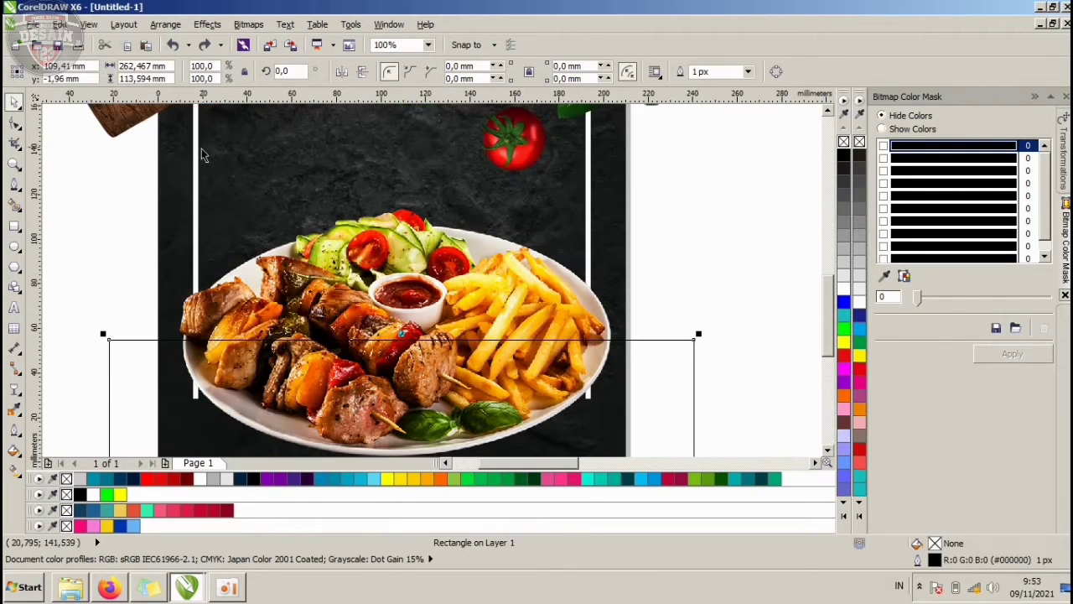
shift+click(198, 151)
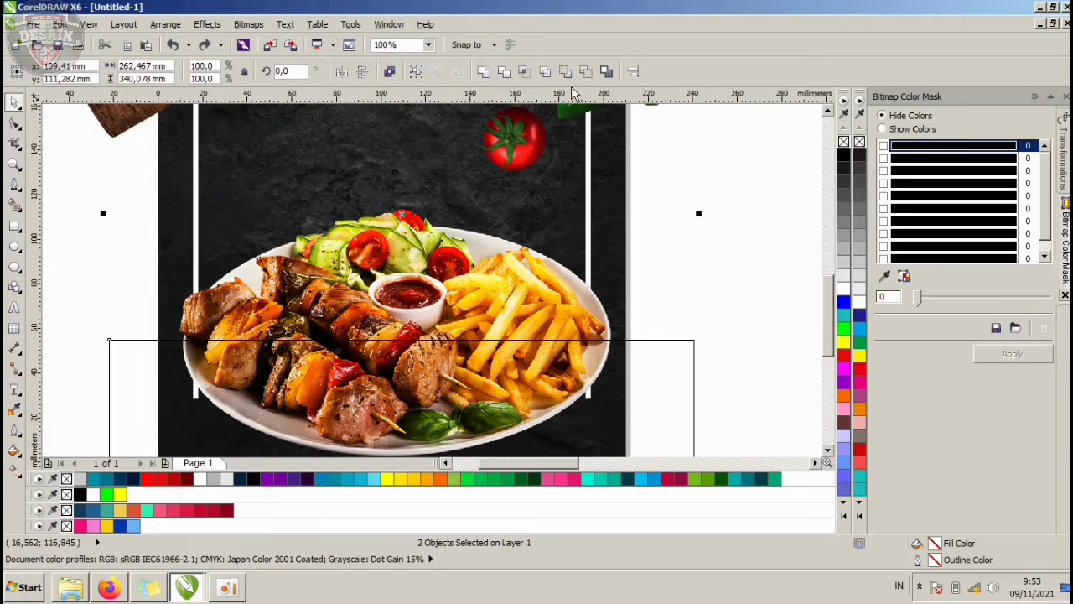
click(504, 74)
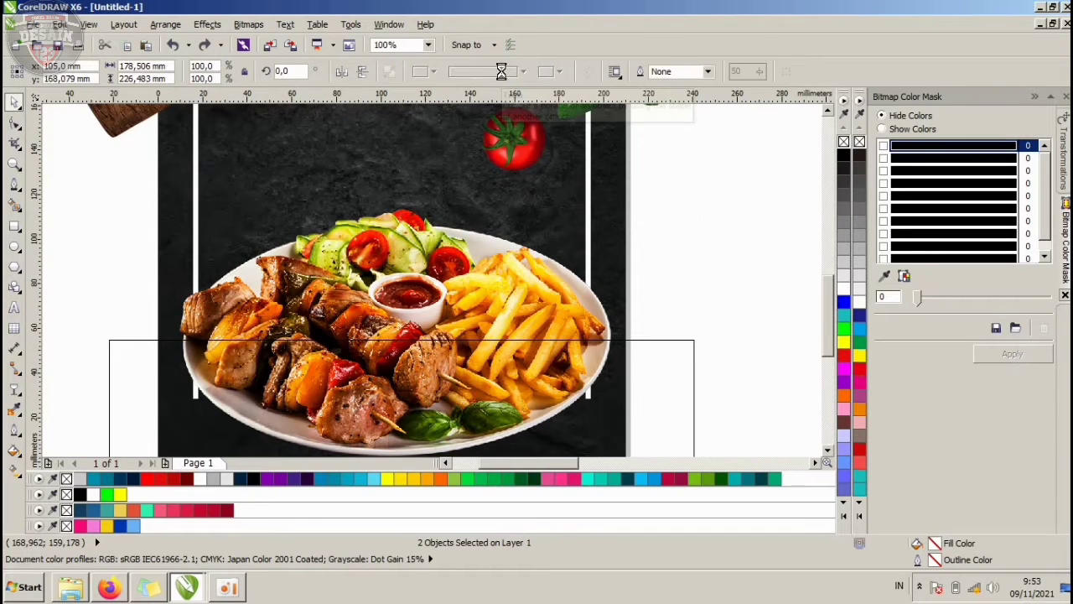
click(722, 266)
click(661, 369)
key(Delete)
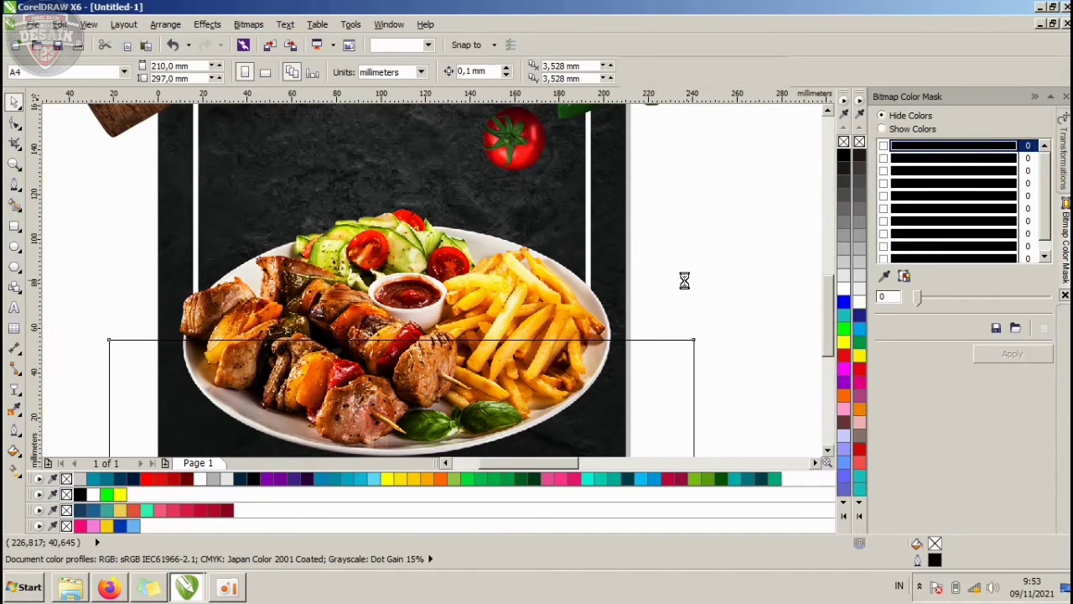
scroll(368, 320, down, 3)
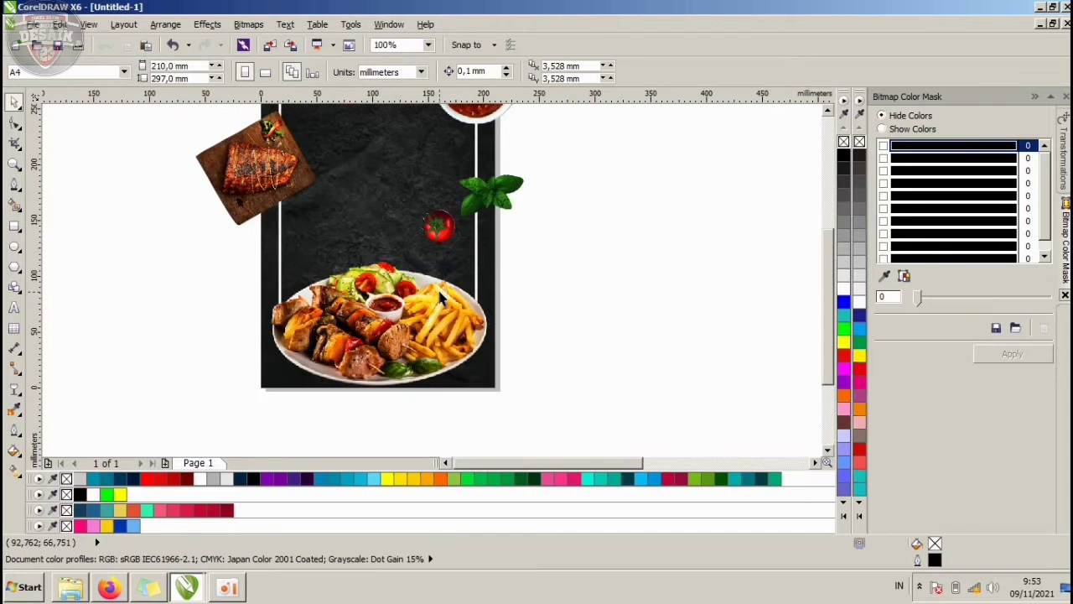
click(335, 314)
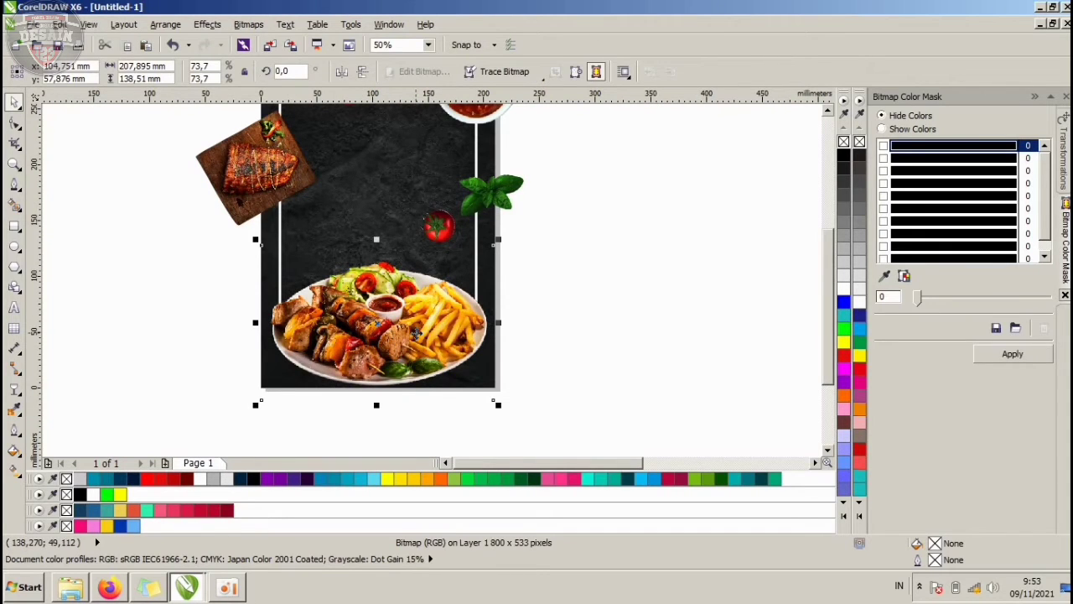
click(518, 308)
scroll(477, 268, down, 3)
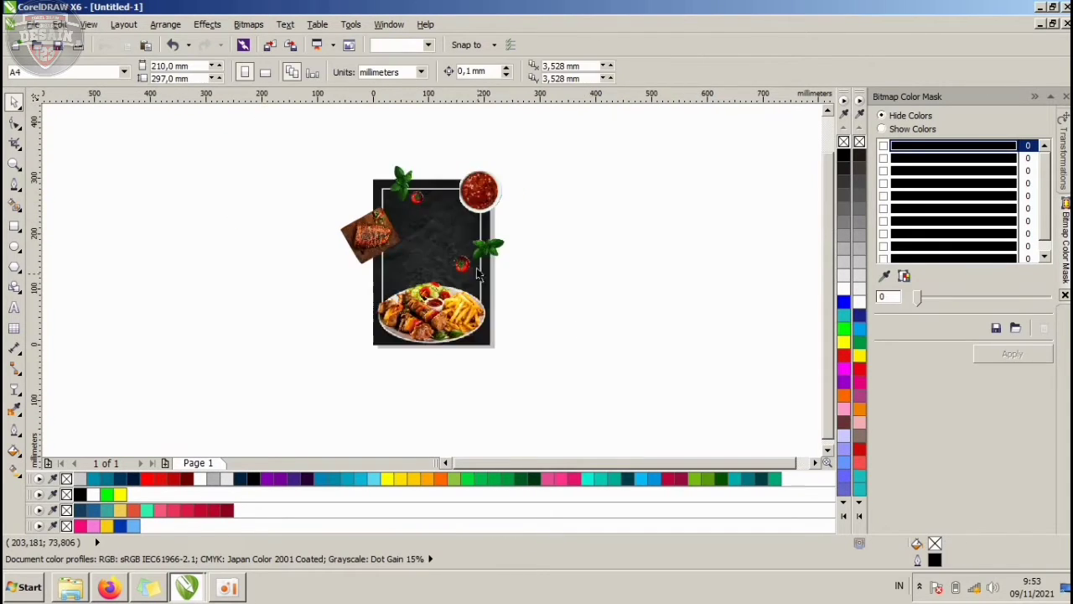
scroll(335, 300, up, 3)
click(335, 299)
click(124, 203)
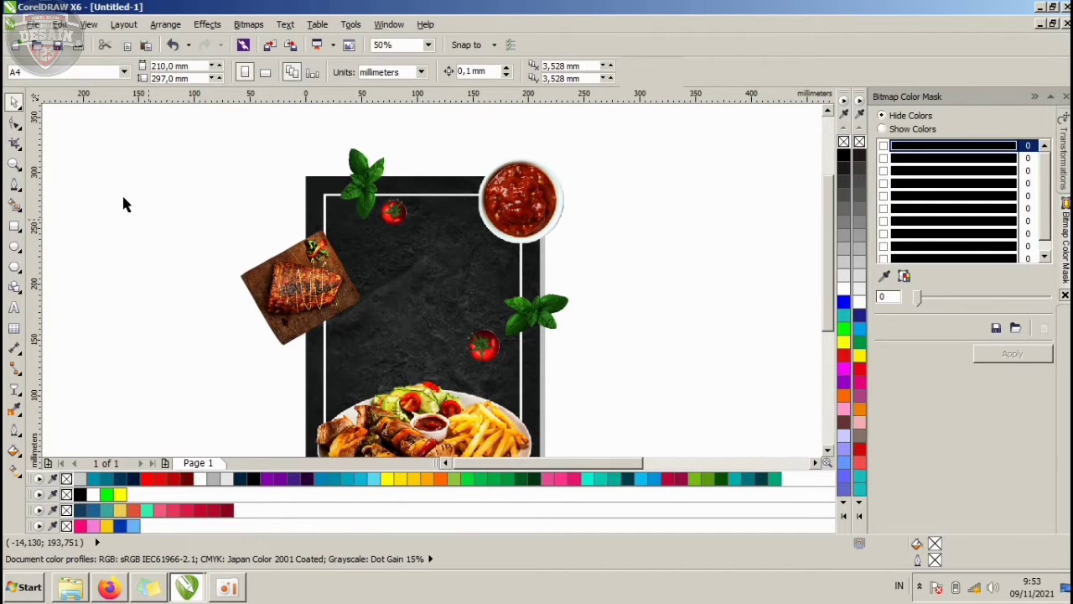
- Add artistic text beside the page reading "FAST FOOD", "GRILLED" and "MEAT" on three lines
click(13, 308)
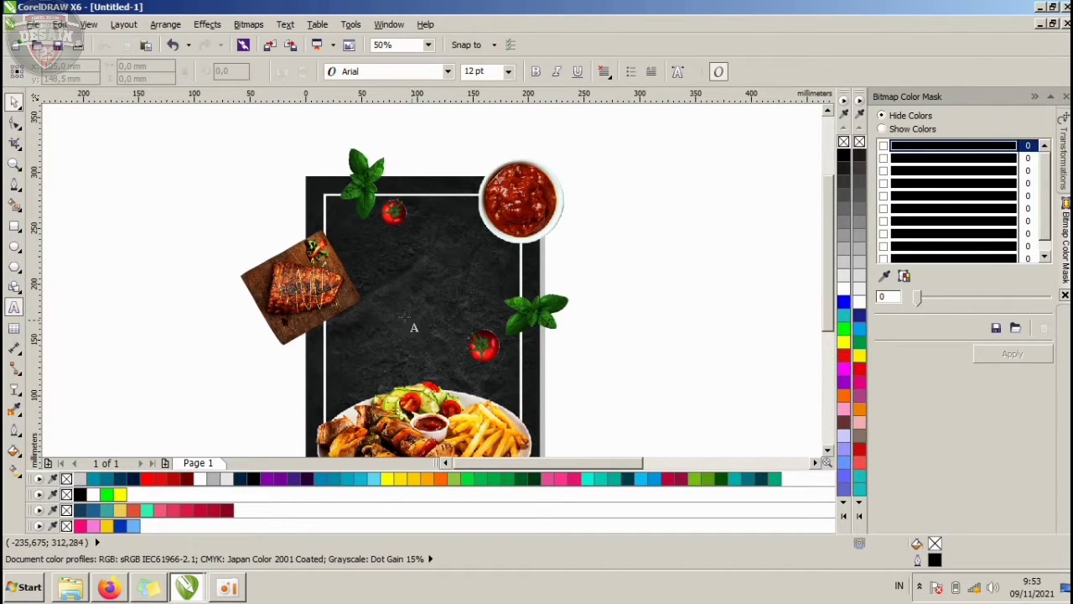
click(15, 106)
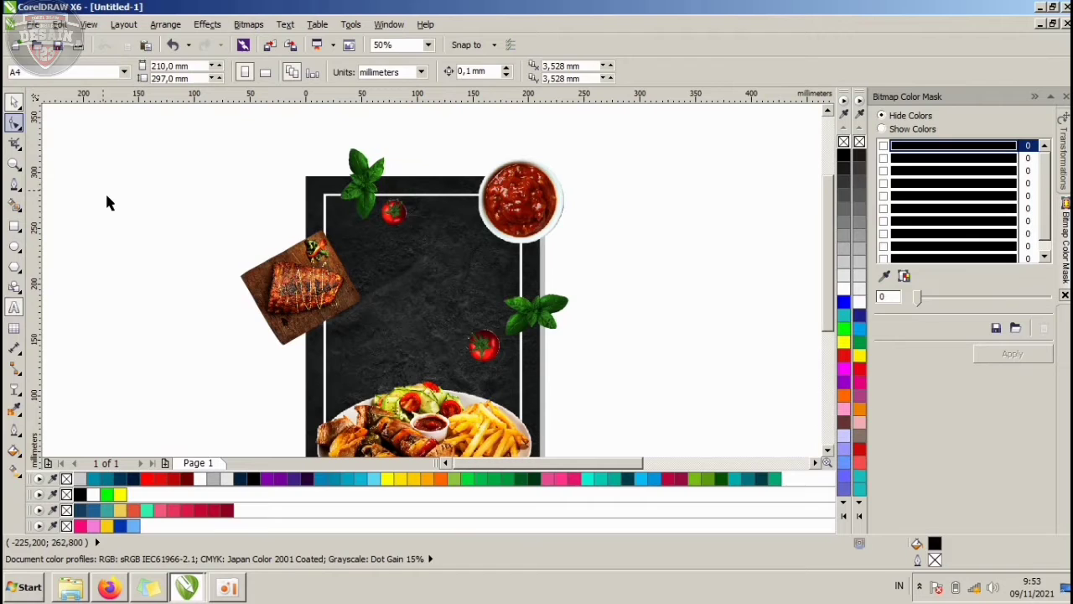
click(14, 309)
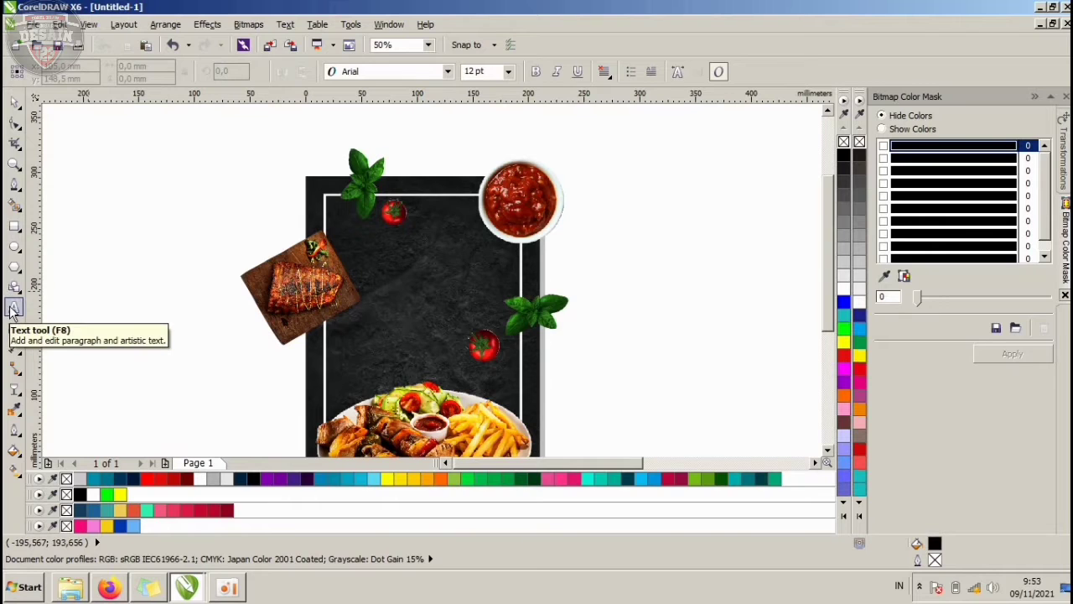
click(639, 289)
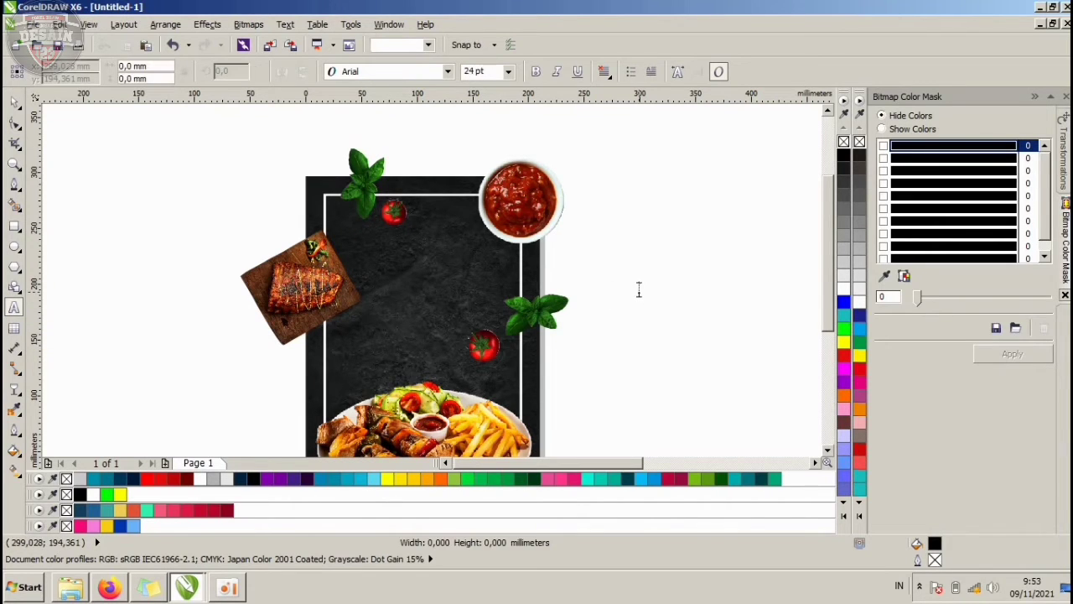
text(Tast food)
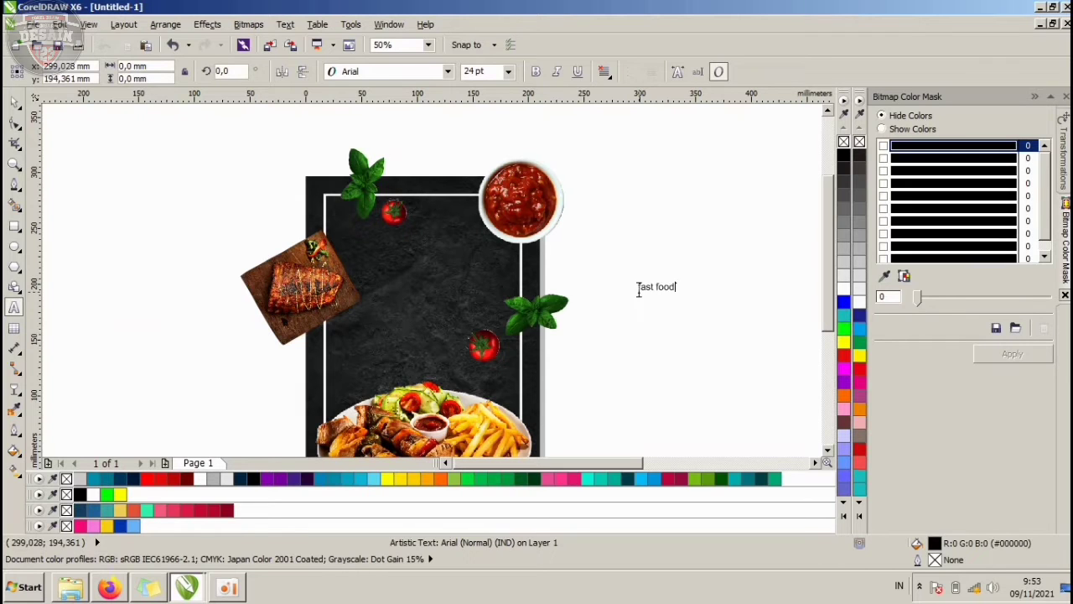
drag(639, 290, 683, 283)
scroll(683, 284, up, 1)
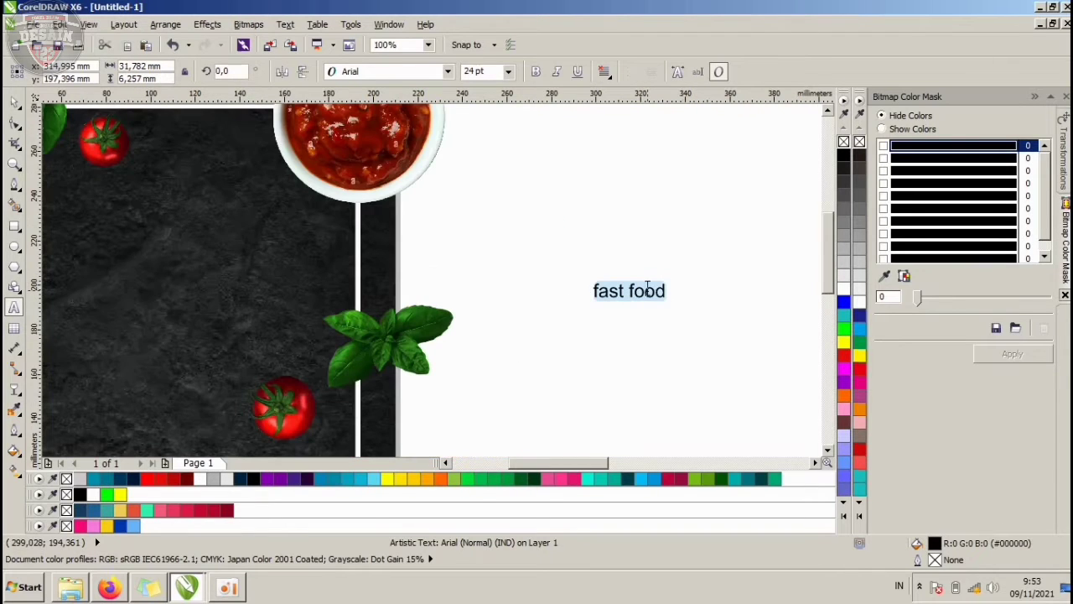
text(FAST FOOD)
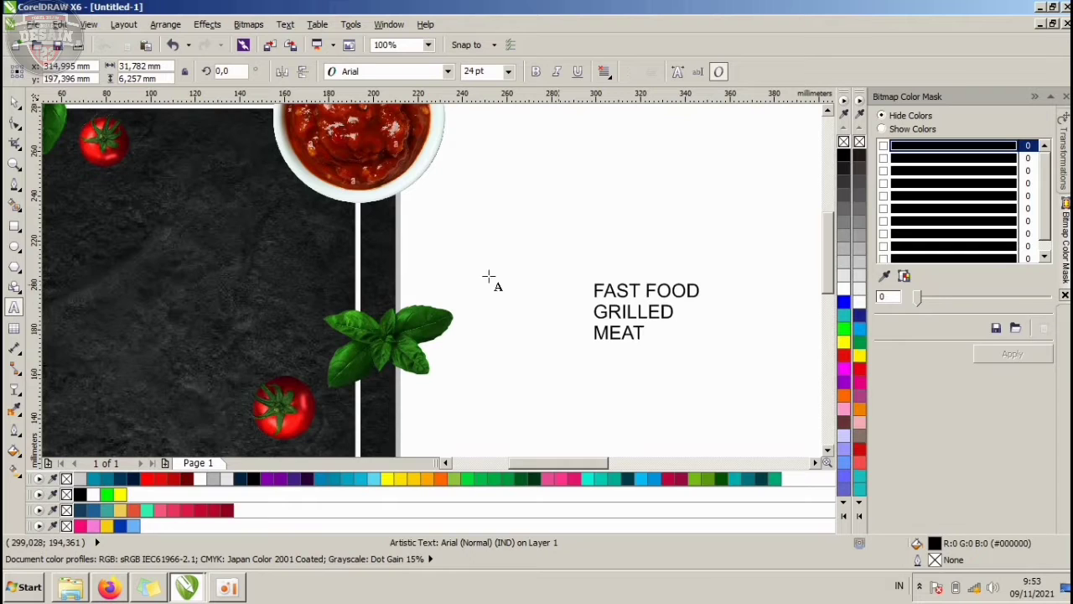
click(646, 333)
- Enlarge the text block to about 45.5 pt and break it apart into three separate lines
click(12, 102)
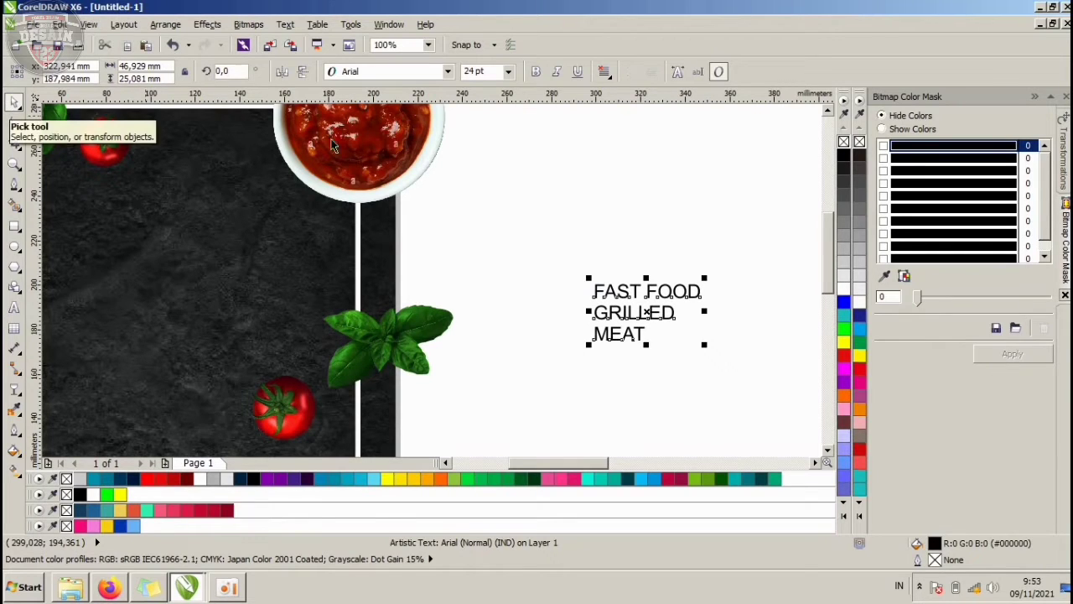
drag(705, 277, 755, 239)
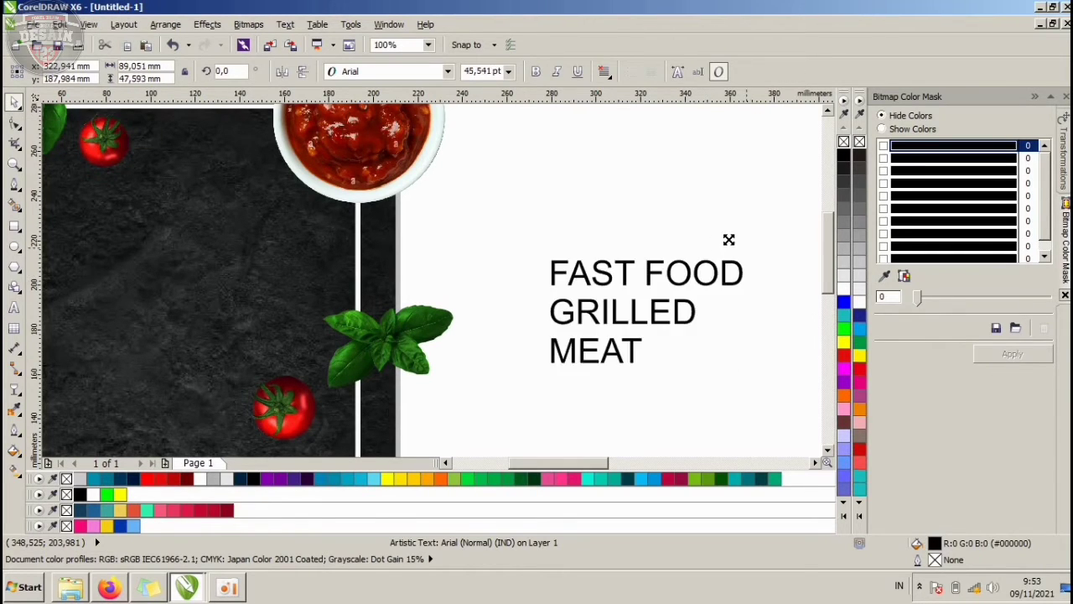
scroll(671, 253, down, 1)
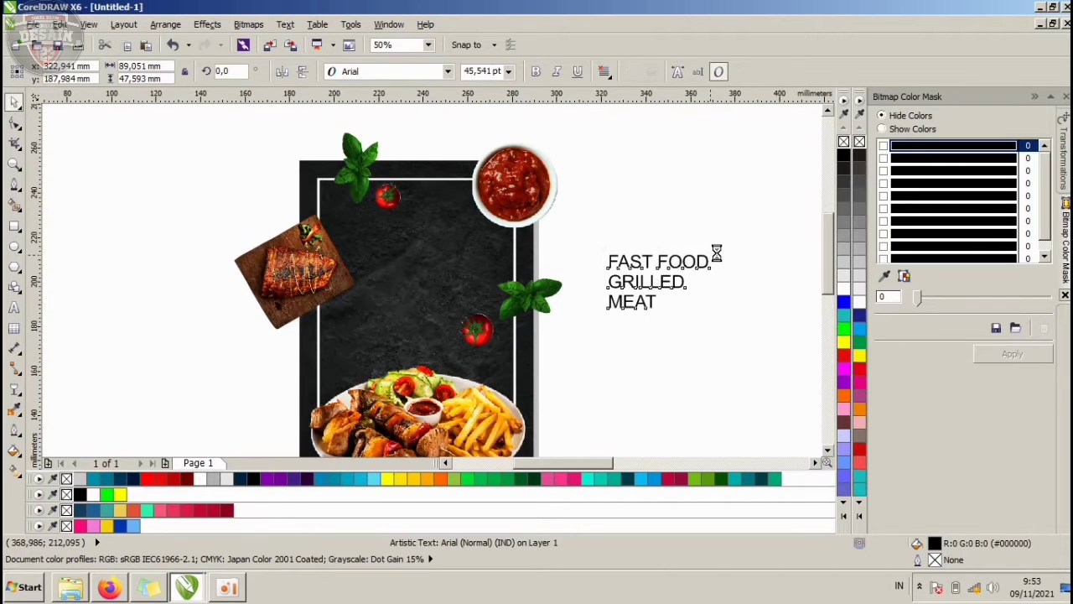
scroll(716, 253, up, 1)
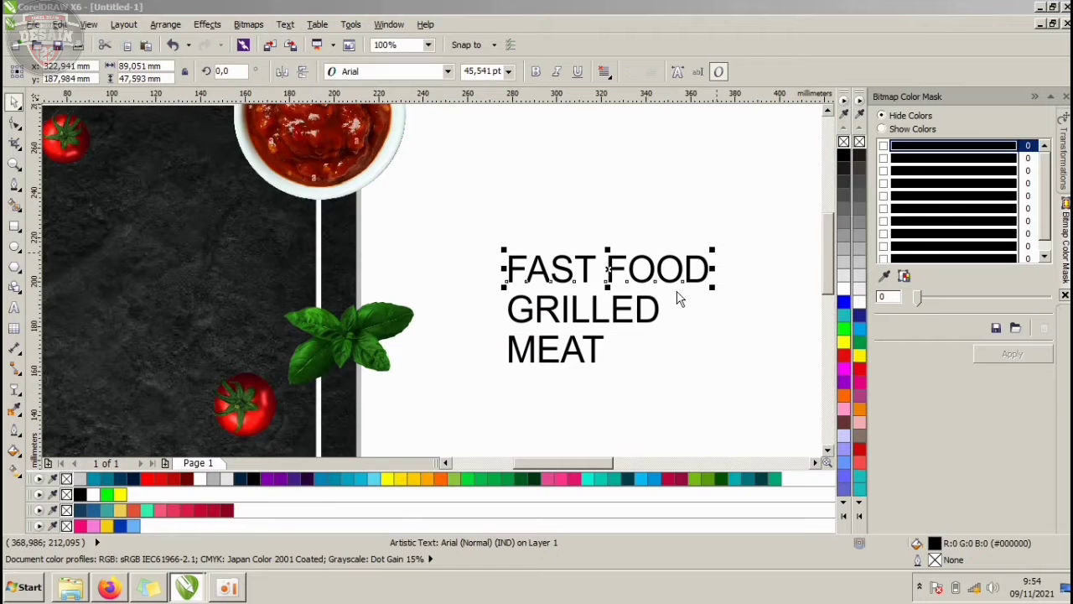
key(ctrl+o)
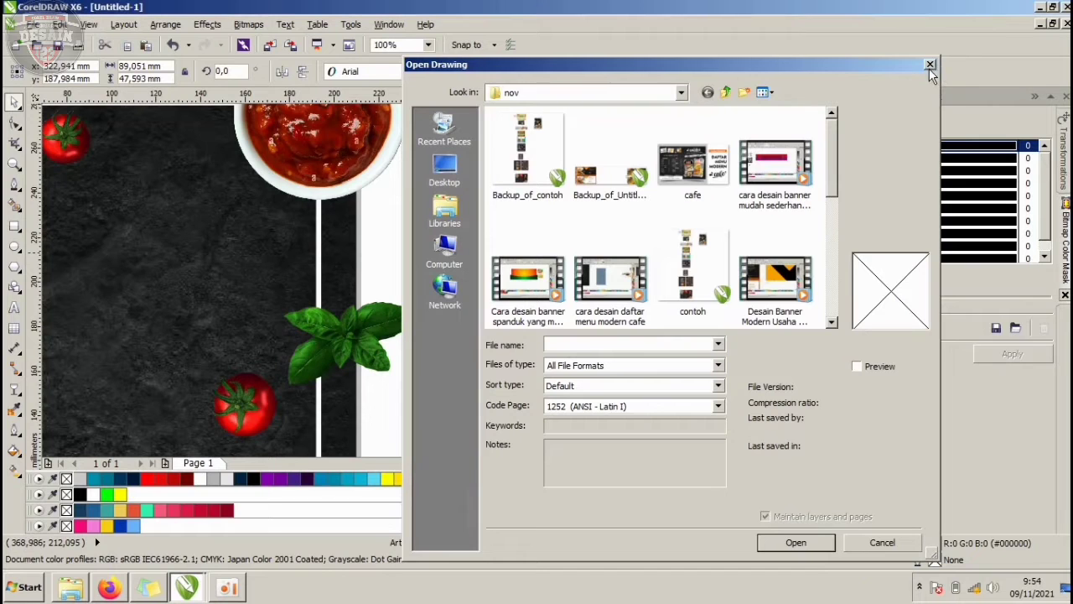
click(929, 66)
- Enlarge the GRILLED and MEAT lines together to about 119 mm wide, keeping them below FAST FOOD
click(714, 306)
drag(719, 403, 444, 177)
scroll(523, 203, down, 2)
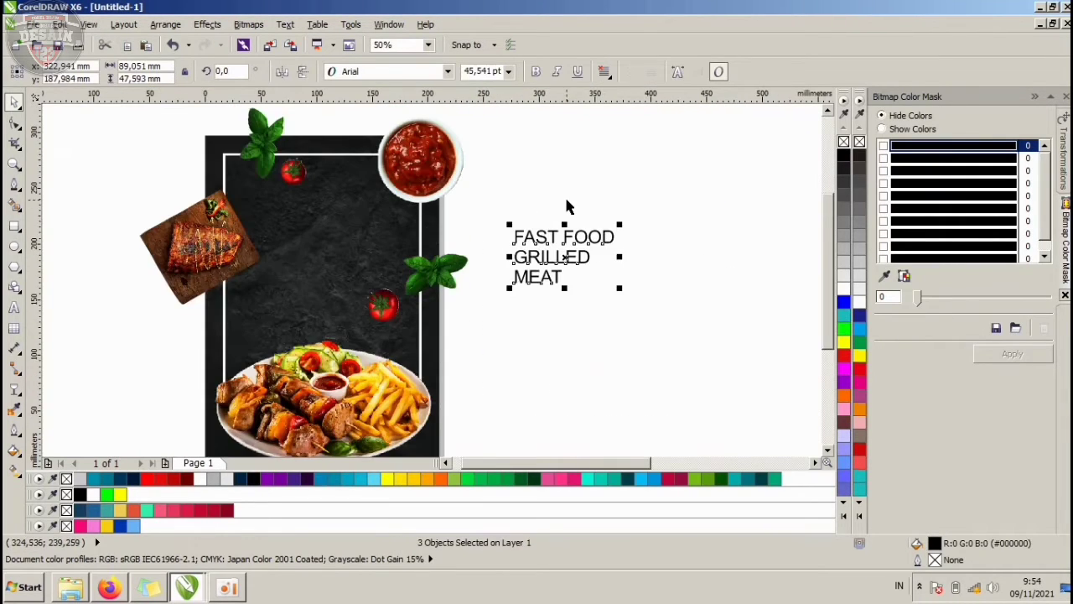
click(567, 206)
drag(553, 244, 504, 241)
drag(596, 289, 656, 332)
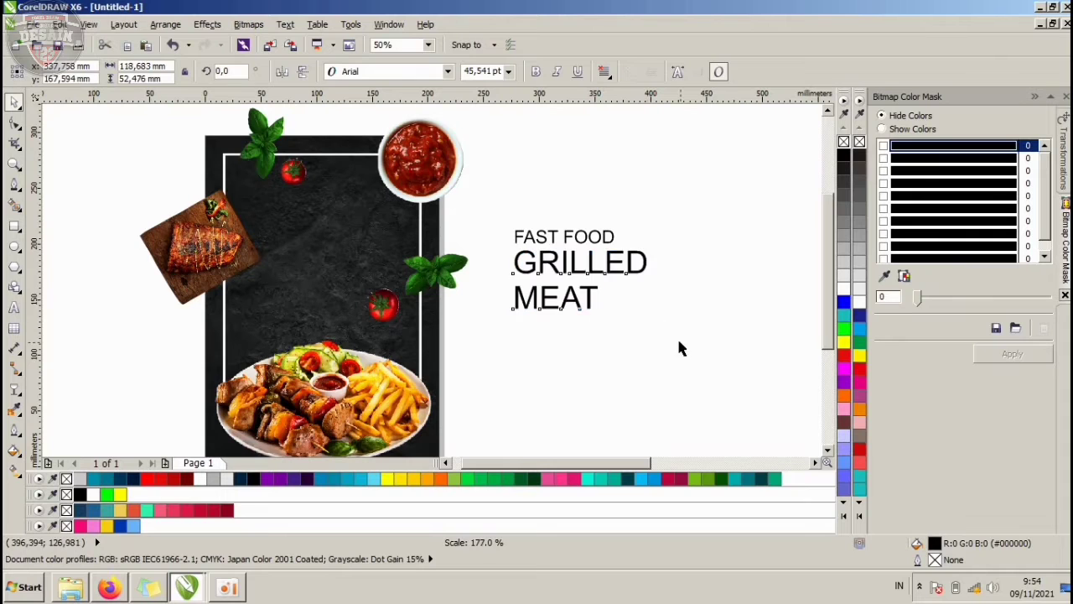
click(676, 344)
- Move the MEAT line up and inward, close beneath GRILLED
scroll(595, 295, up, 2)
drag(571, 292, 594, 281)
click(663, 284)
scroll(624, 268, down, 1)
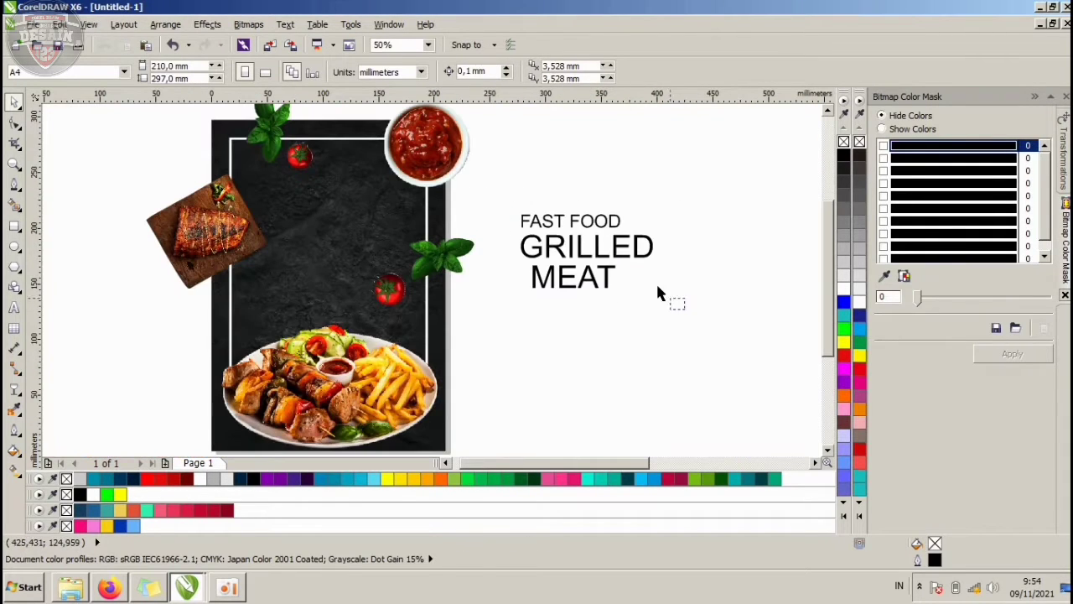
- Align the three title lines on a common vertical centre line
drag(682, 311, 513, 188)
drag(701, 173, 515, 335)
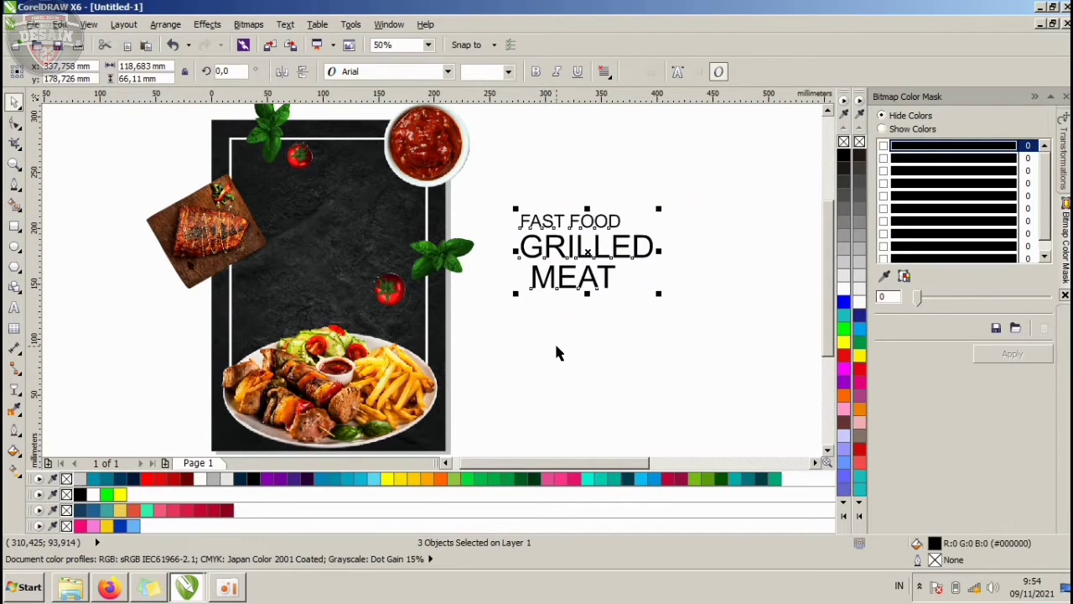
key(c)
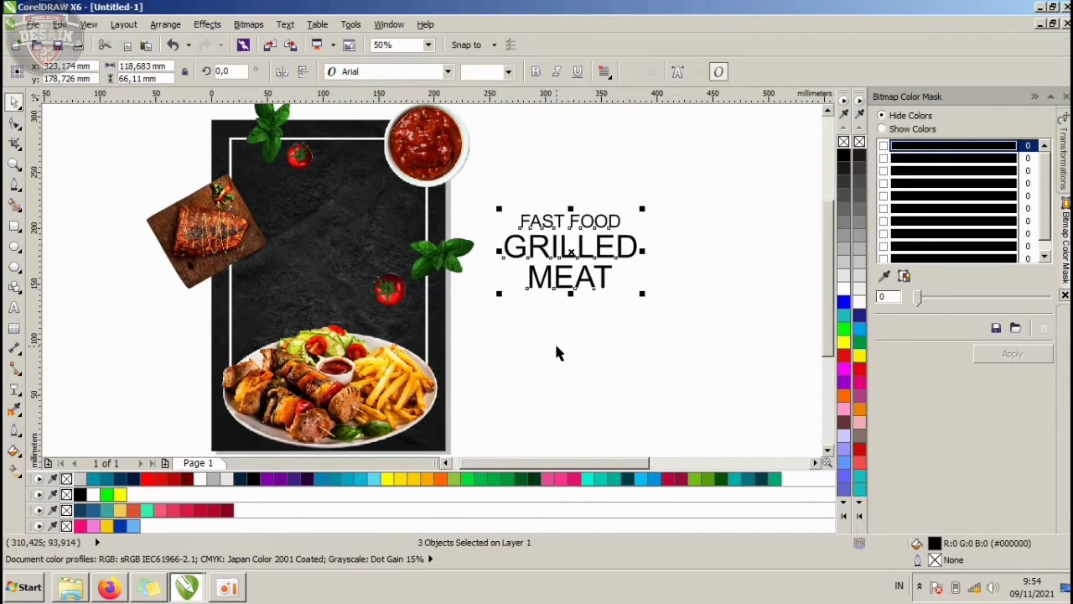
scroll(605, 283, up, 2)
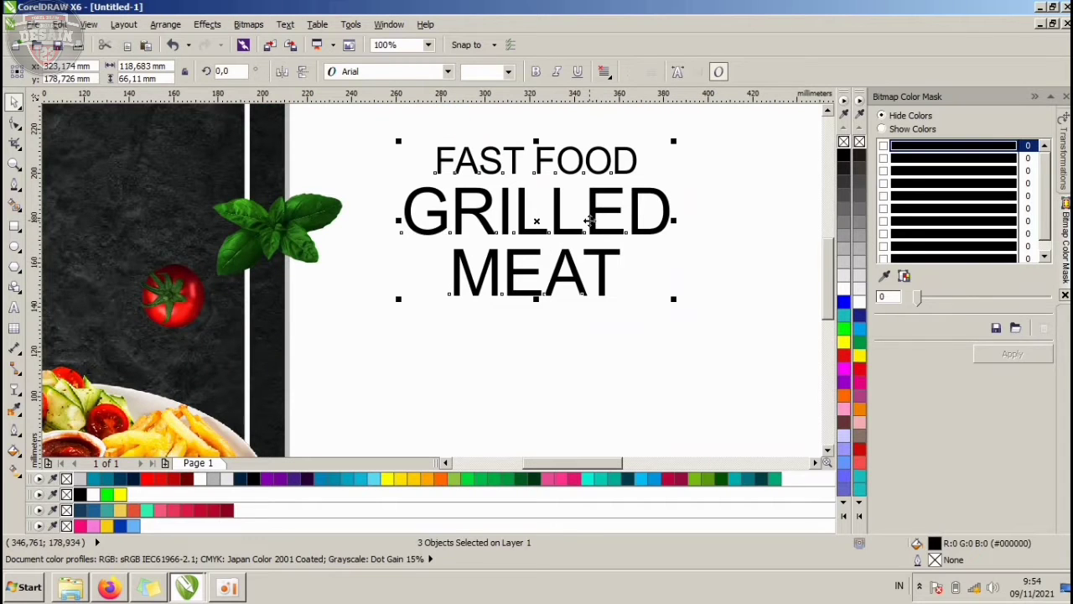
- Move the three title lines down together and tighten their spacing by bringing FAST FOOD and GRILLED down closer to MEAT
drag(596, 220, 636, 276)
click(735, 240)
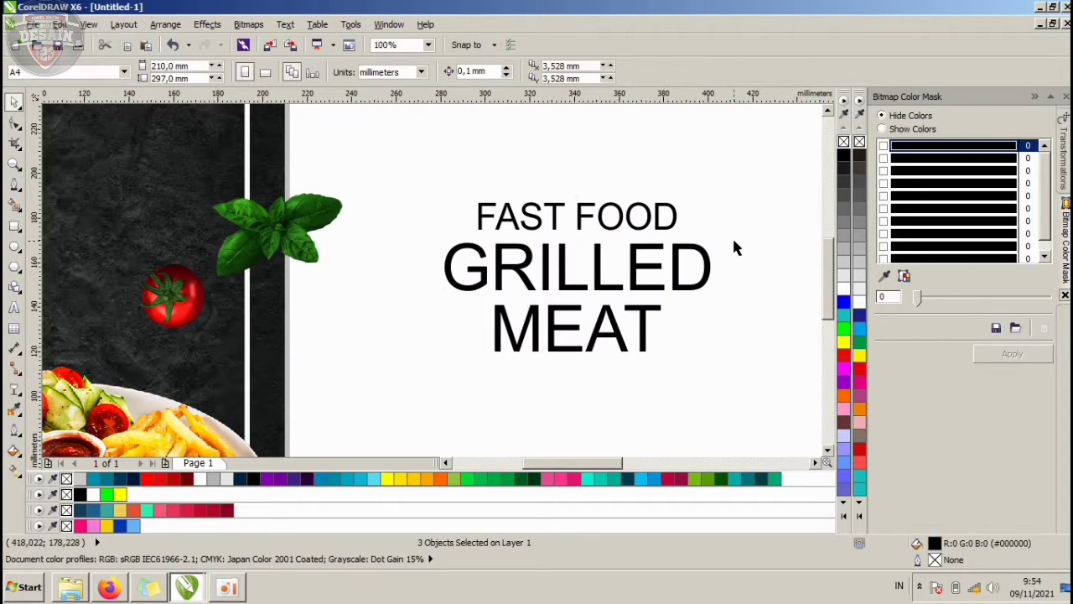
scroll(681, 267, up, 1)
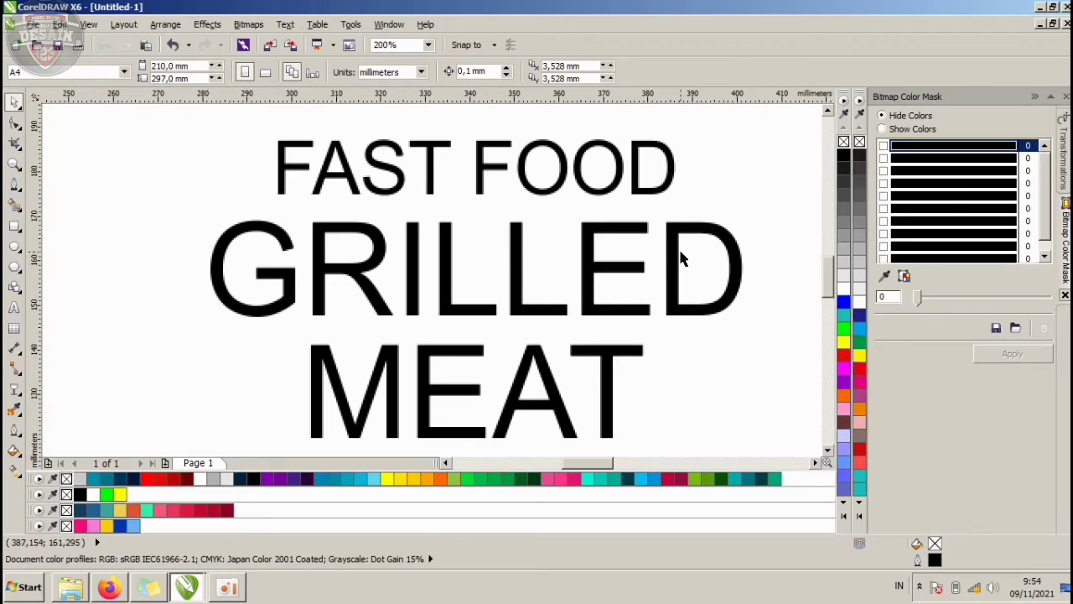
click(678, 234)
drag(675, 221, 622, 229)
click(630, 198)
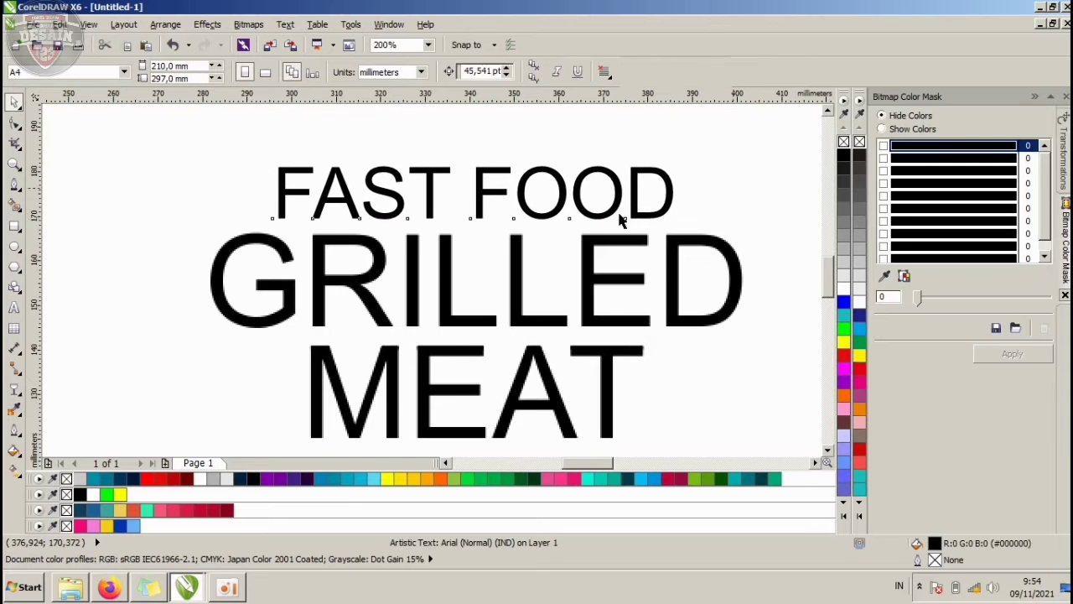
scroll(623, 228, down, 1)
- Change the font of the GRILLED and MEAT lines to Haettenschweiler
drag(713, 207, 394, 336)
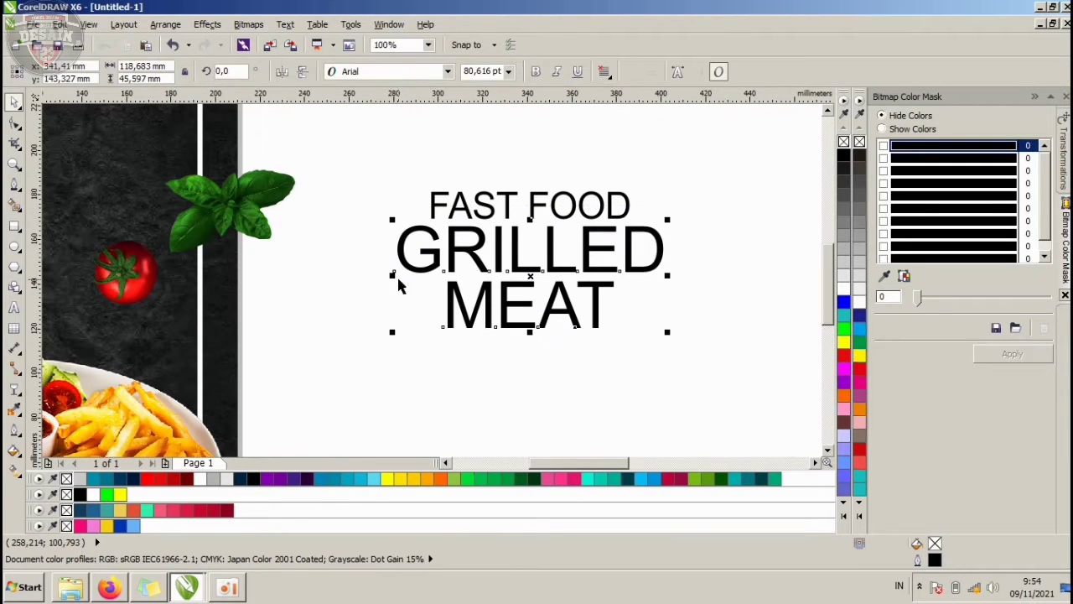
click(354, 72)
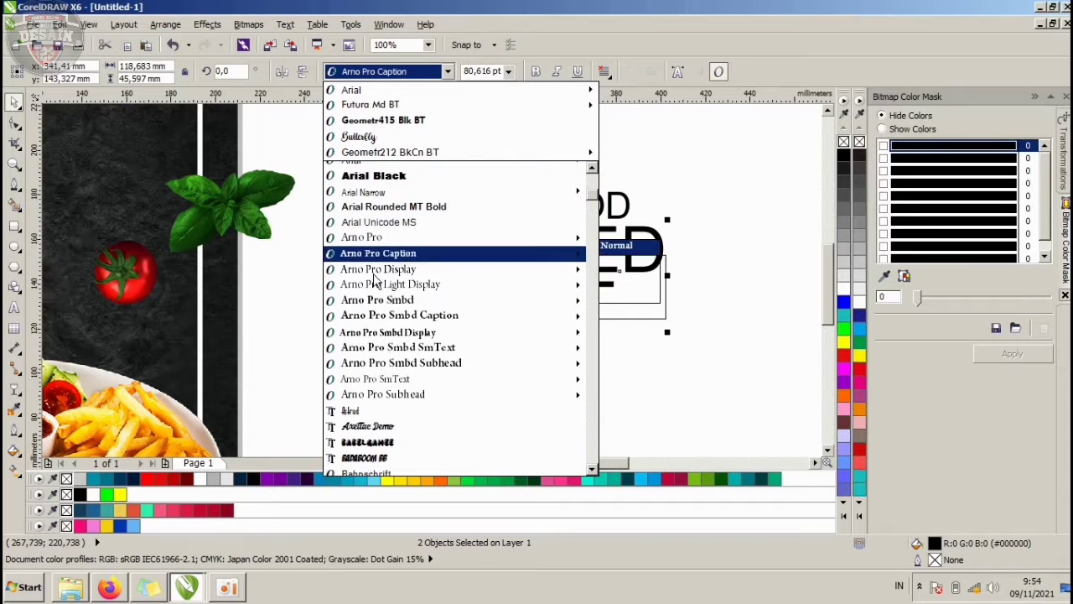
scroll(374, 285, down, 3)
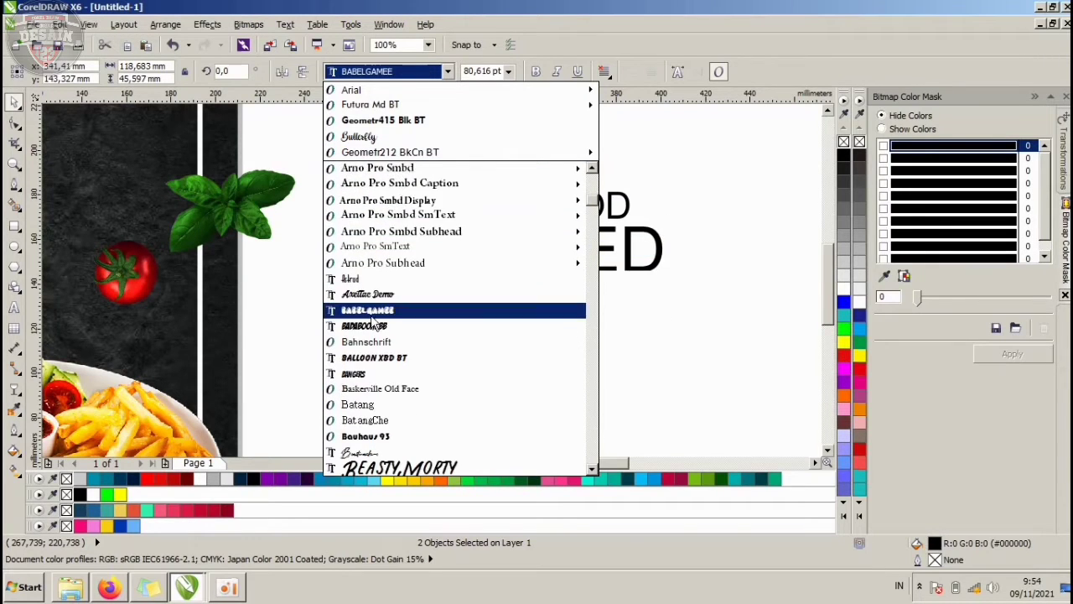
scroll(374, 323, down, 6)
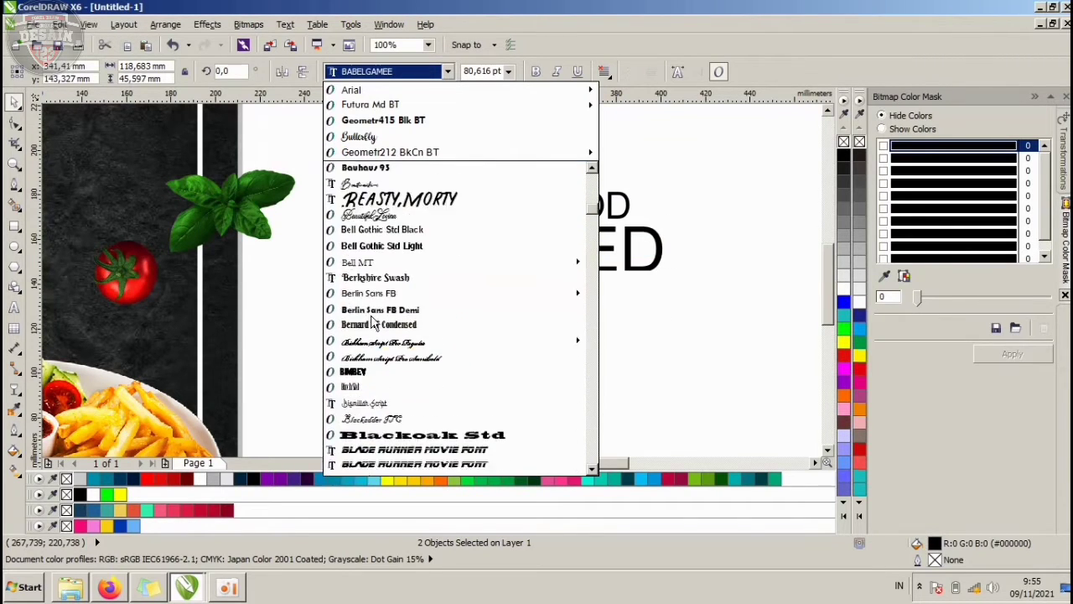
scroll(374, 323, down, 8)
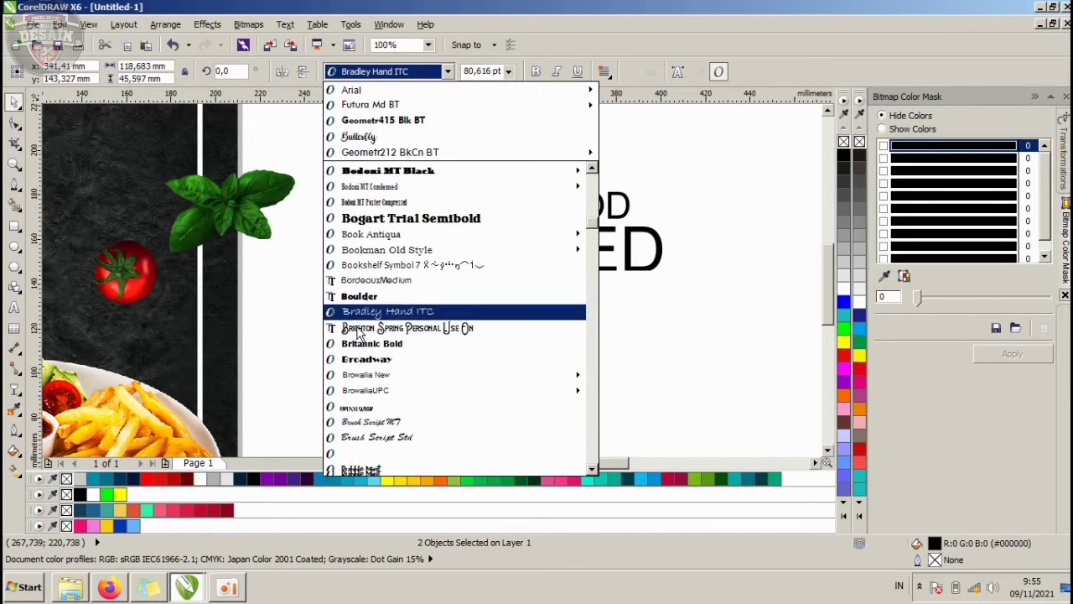
scroll(359, 332, down, 20)
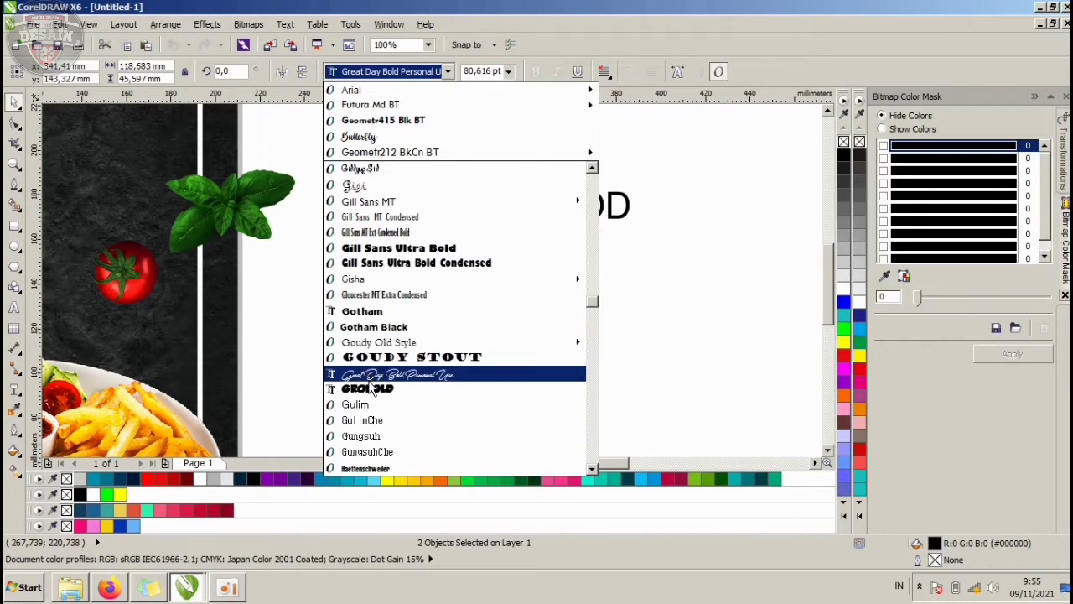
click(385, 470)
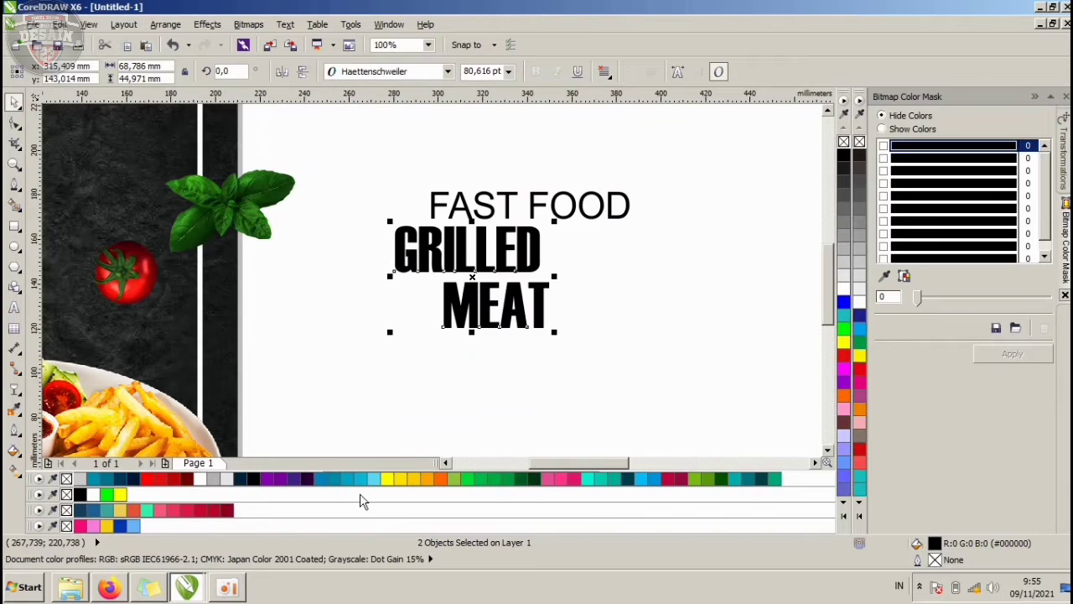
- Centre the three title lines on each other again and shrink FAST FOOD so it is narrower than GRILLED
key(c)
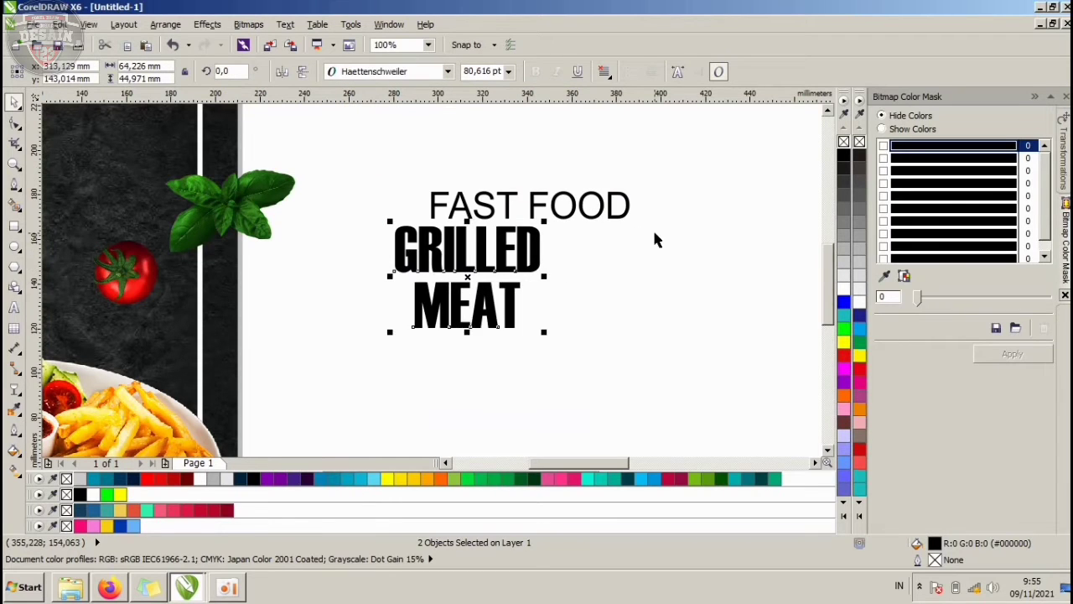
click(654, 233)
click(598, 218)
shift+click(537, 261)
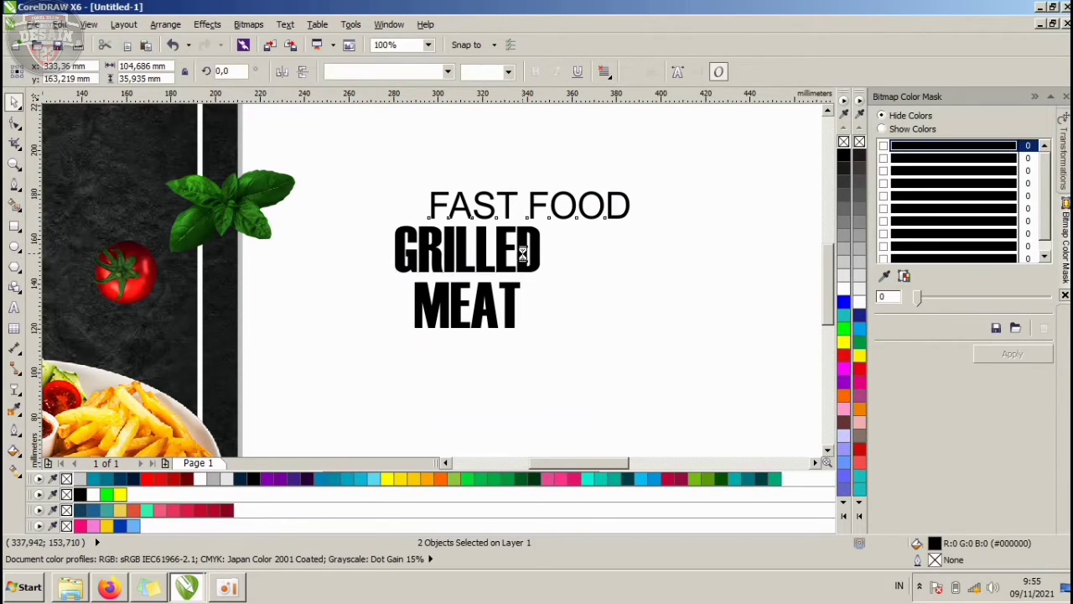
key(c)
click(703, 281)
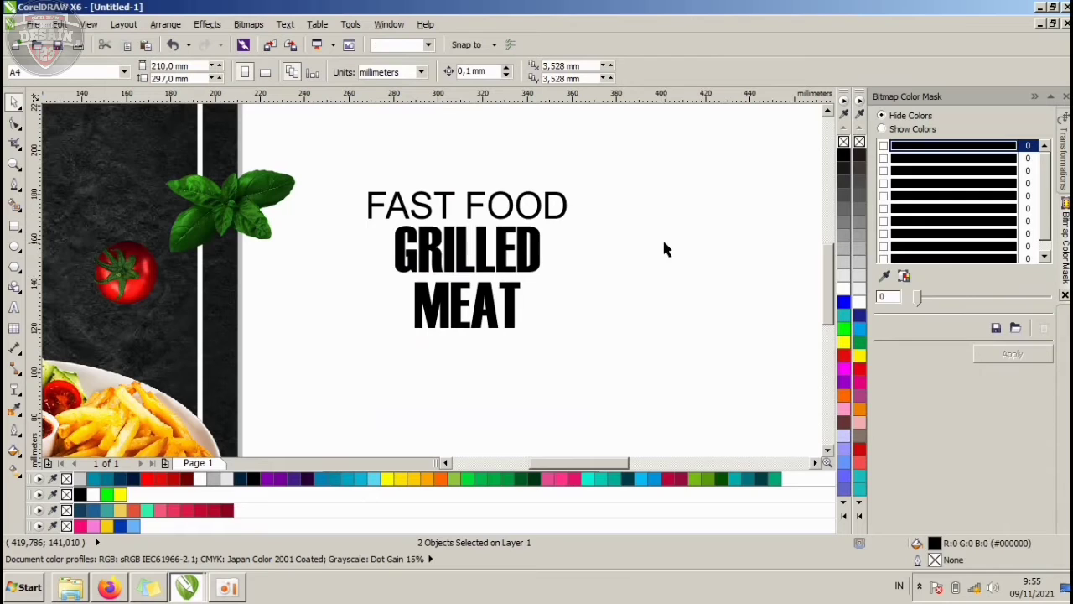
click(545, 214)
drag(567, 187, 525, 183)
- Fill all three title lines with golden yellow #FFCC00 and move them onto the dark area above the kebab plate
drag(590, 173, 381, 374)
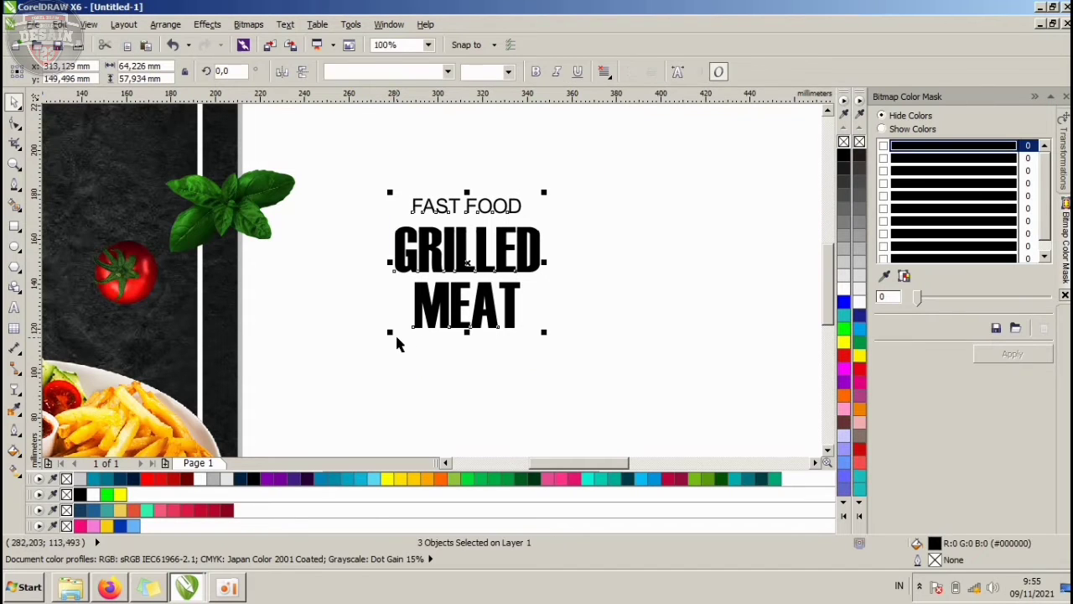
click(417, 478)
drag(479, 244, 72, 163)
scroll(453, 222, down, 2)
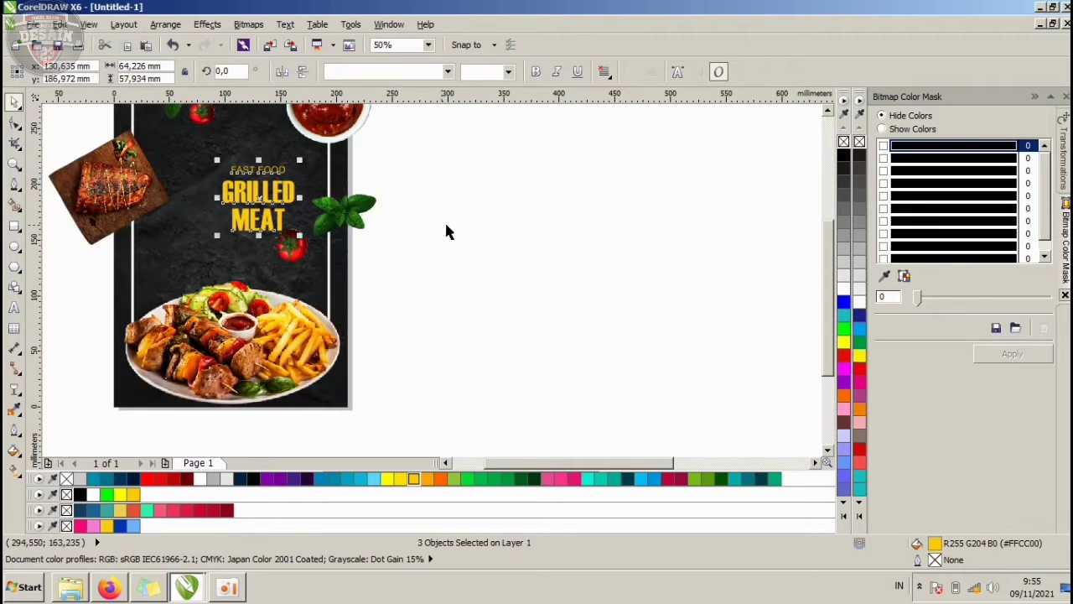
scroll(200, 146, up, 2)
drag(329, 241, 282, 232)
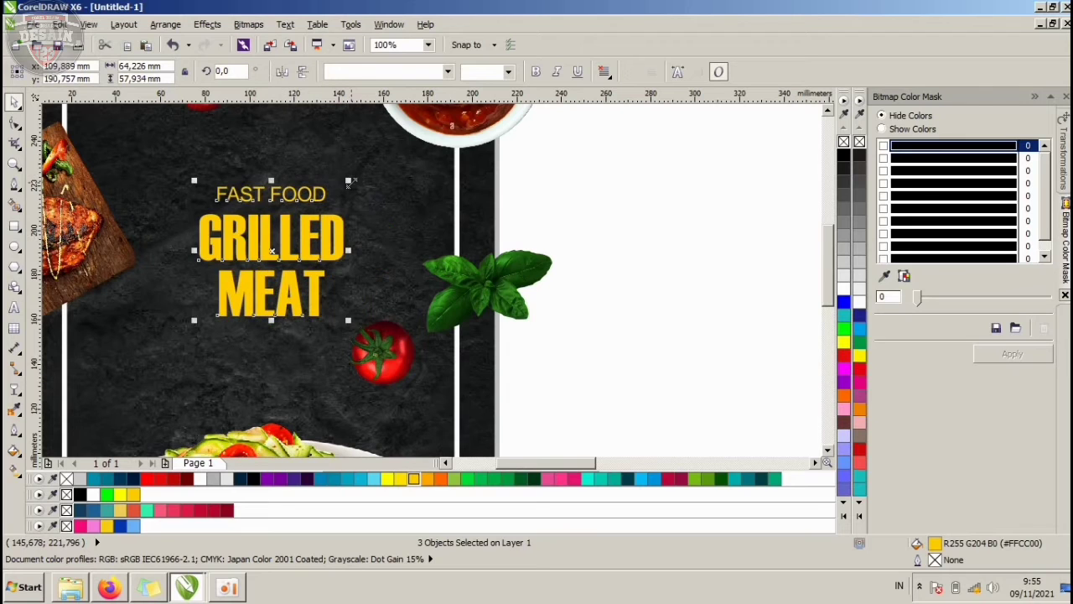
- Enlarge the whole title to about 100 mm wide, centre it horizontally on the page and raise it slightly
drag(351, 180, 373, 166)
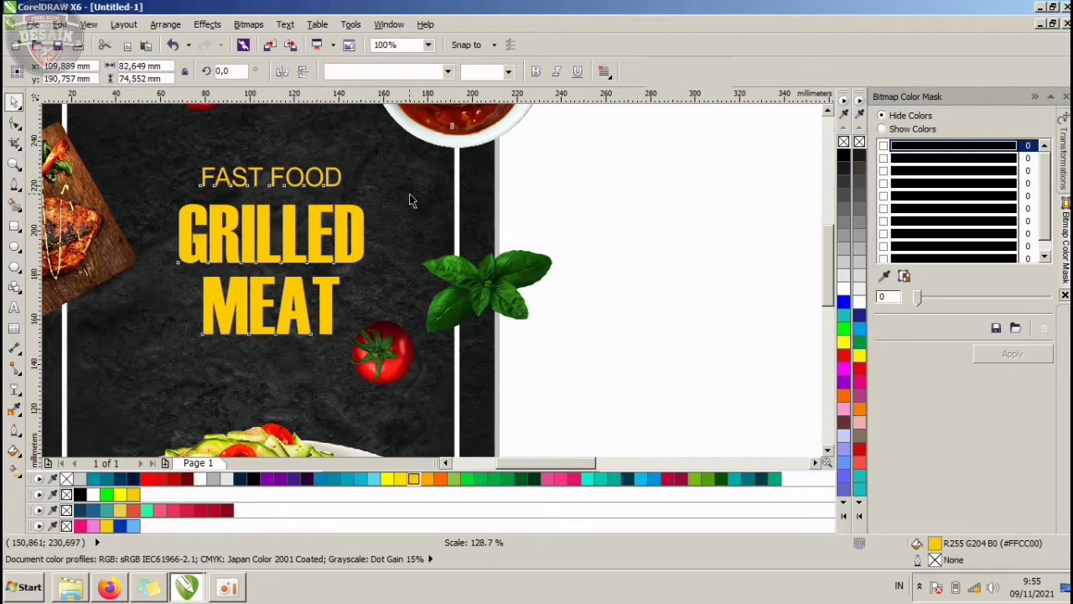
click(593, 206)
scroll(482, 249, down, 2)
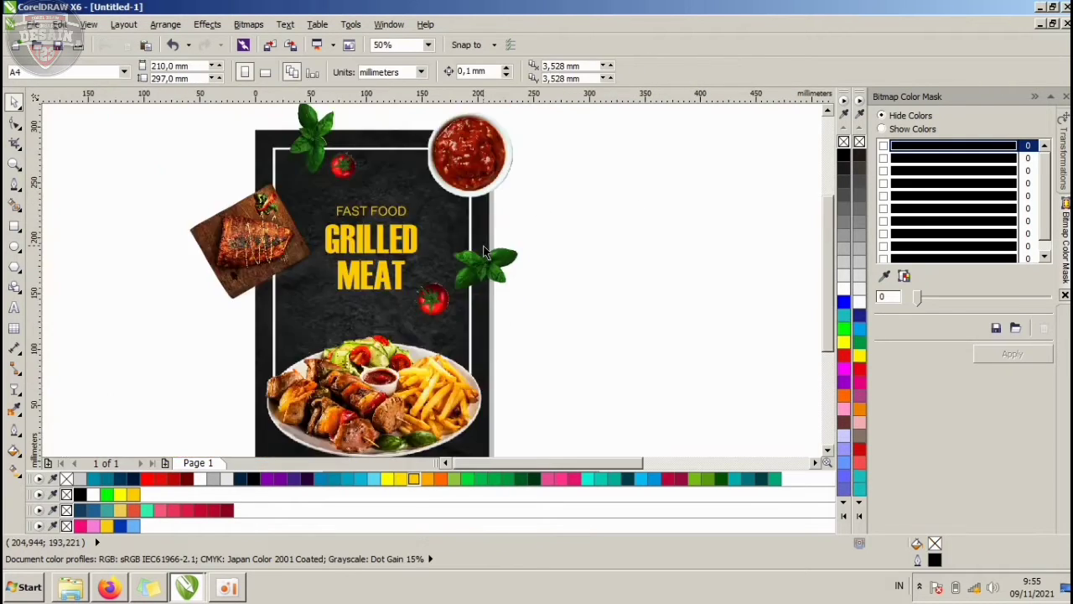
click(406, 249)
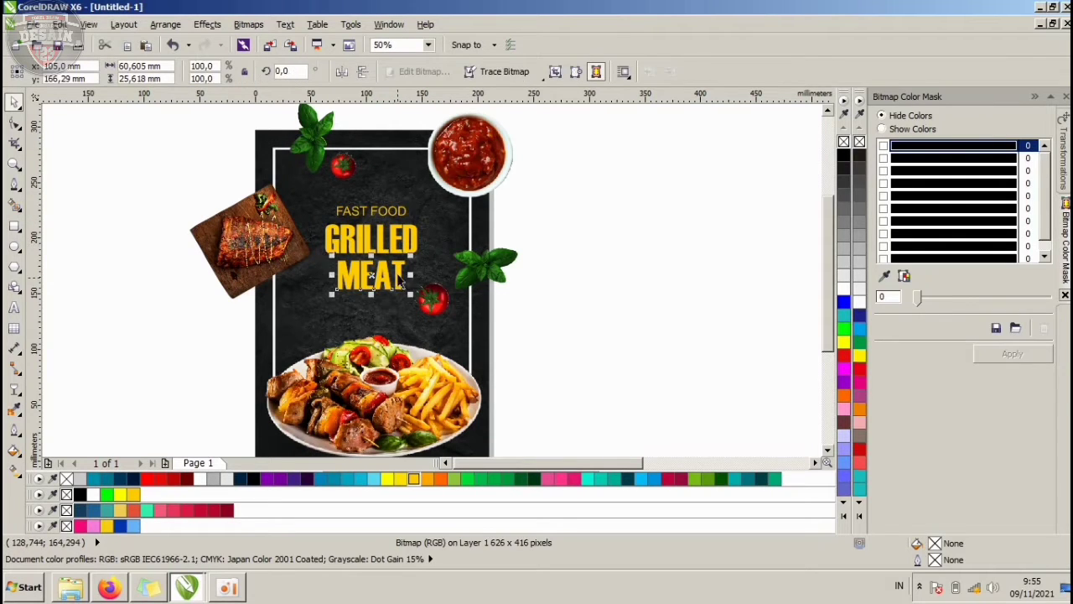
click(403, 250)
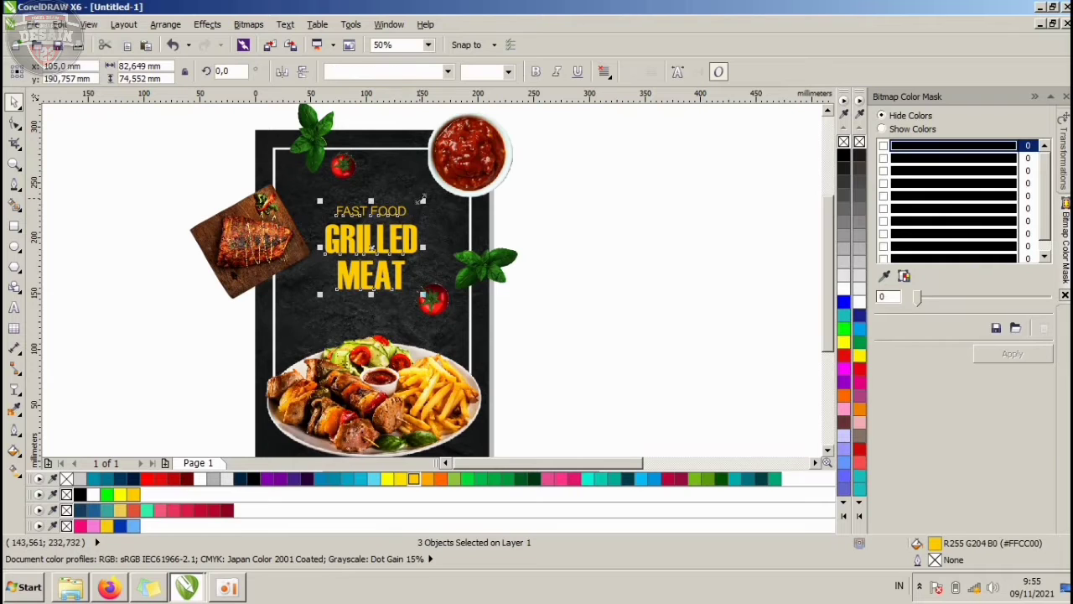
drag(423, 219, 432, 191)
drag(397, 225, 398, 223)
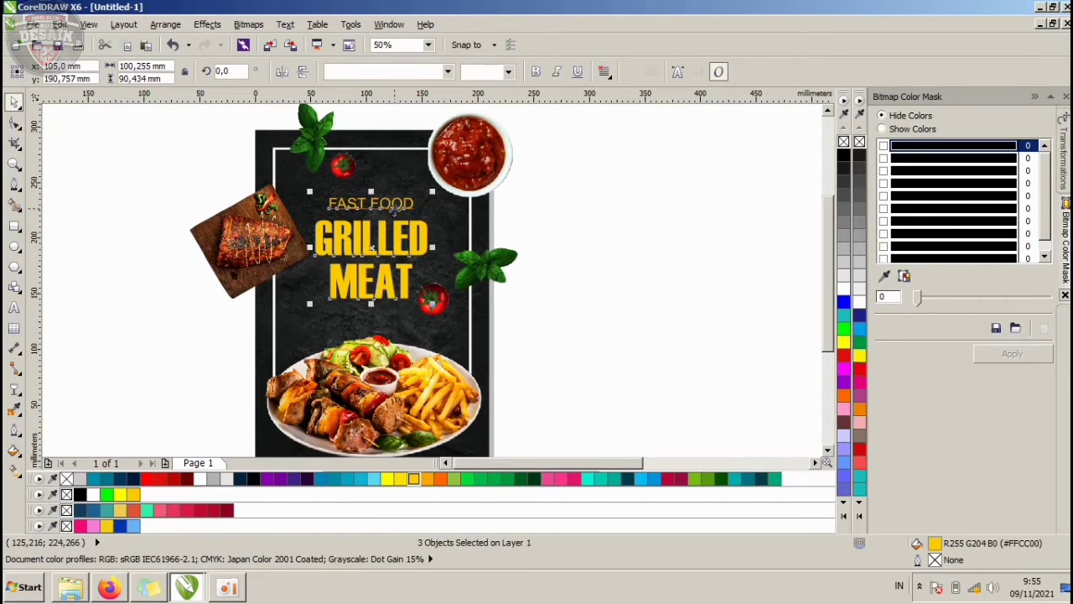
scroll(395, 206, up, 2)
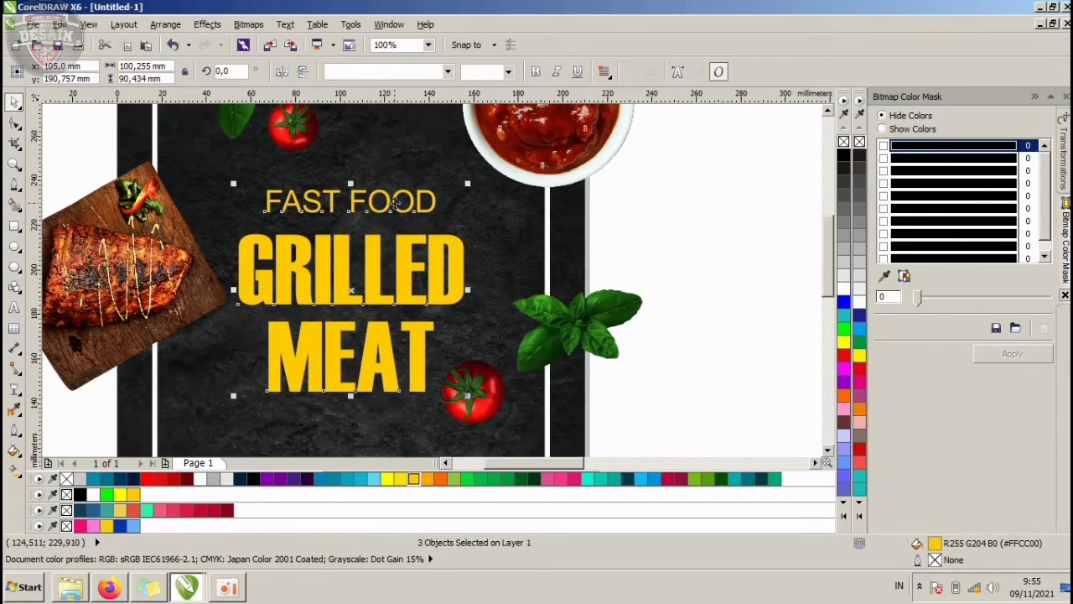
scroll(395, 204, down, 2)
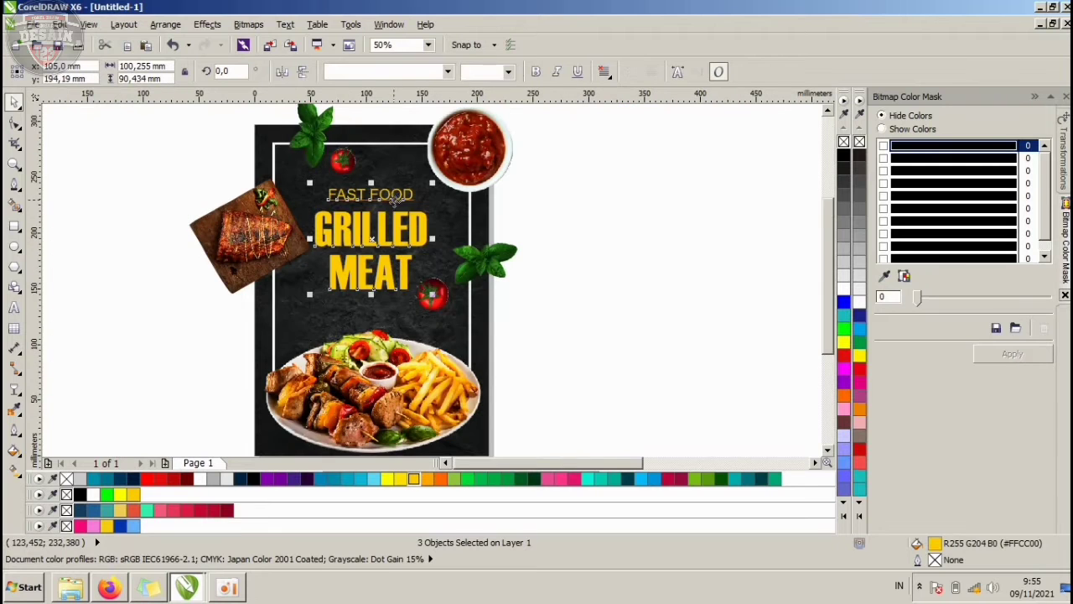
click(561, 223)
- Move the right-hand basil sprig up beside GRILLED and the lower tomato outward onto the frame's right line
click(489, 252)
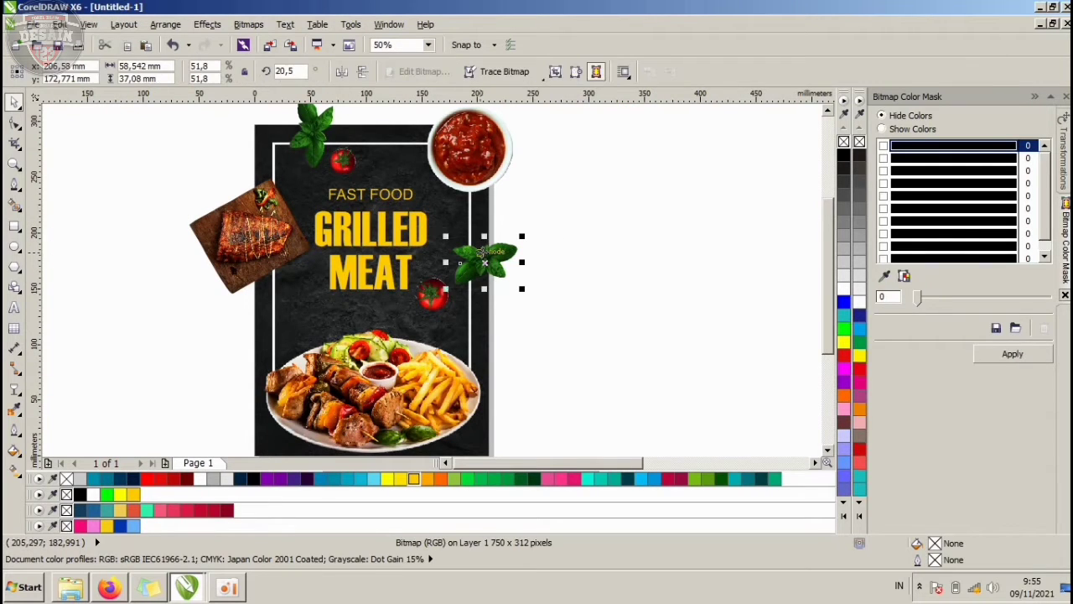
scroll(483, 251, up, 1)
drag(483, 251, 471, 196)
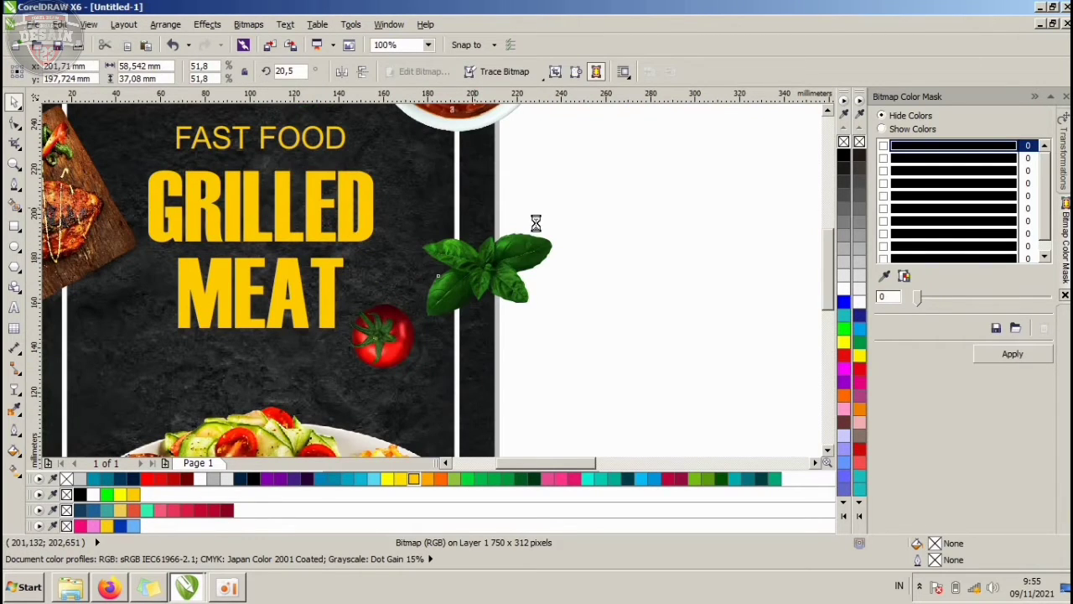
click(562, 230)
drag(384, 335, 446, 344)
click(525, 286)
key(ctrl+z)
click(564, 231)
scroll(563, 232, down, 2)
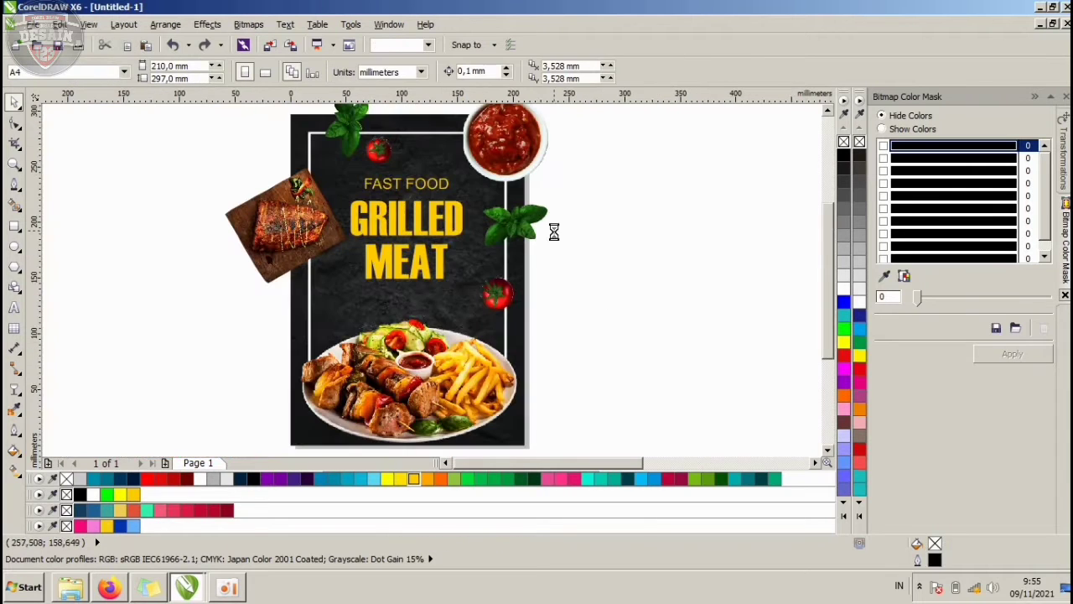
- Move the grilled meat board down along the left edge and shift the upper basil sprig onto the frame's top-left corner
drag(283, 201, 277, 233)
drag(338, 121, 308, 133)
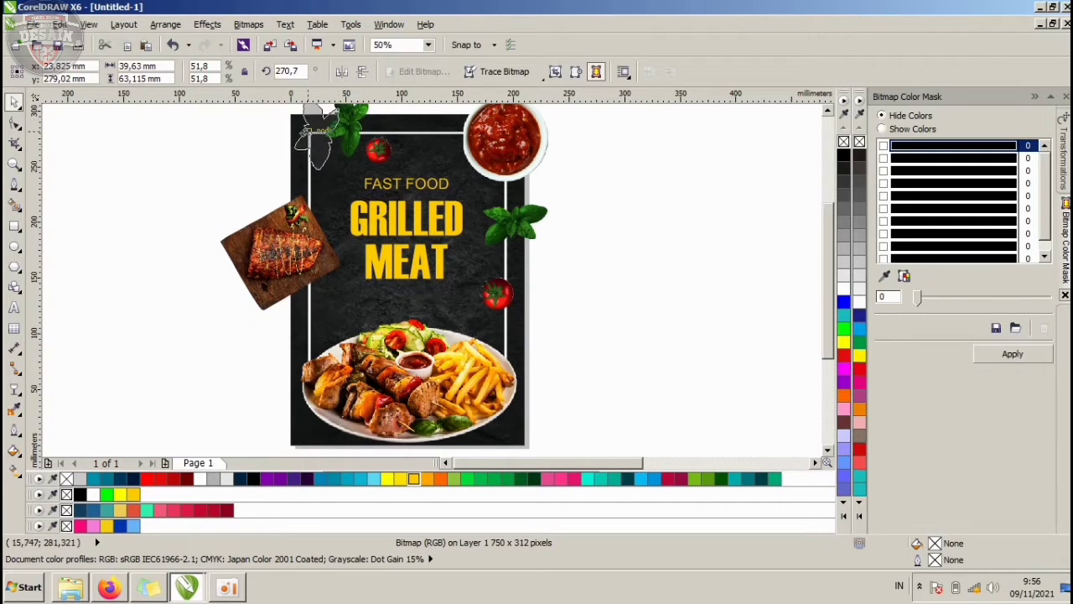
click(305, 139)
scroll(358, 215, down, 1)
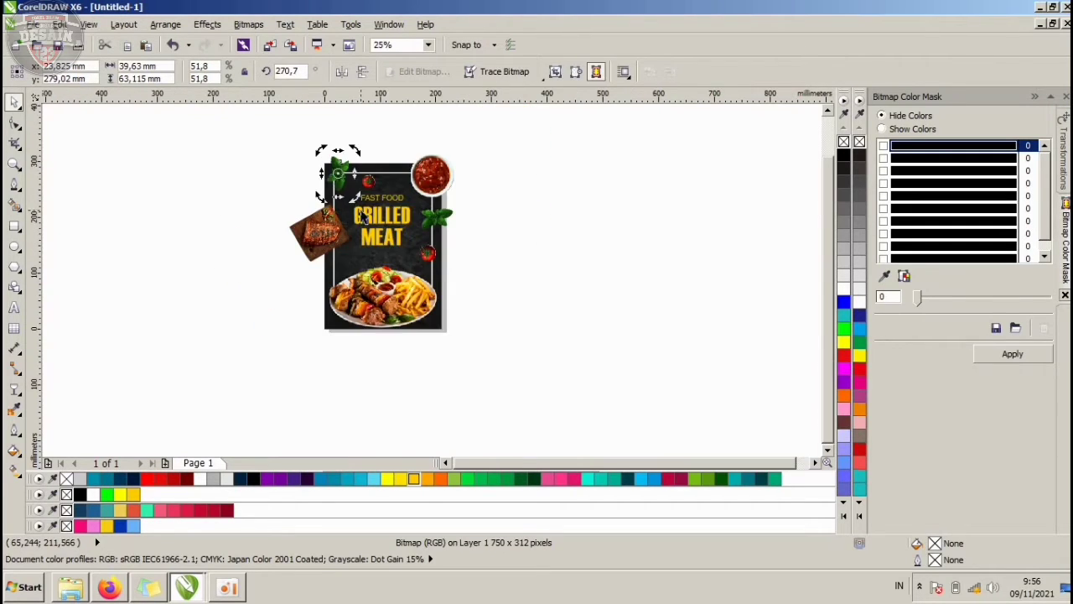
click(685, 193)
scroll(407, 127, up, 1)
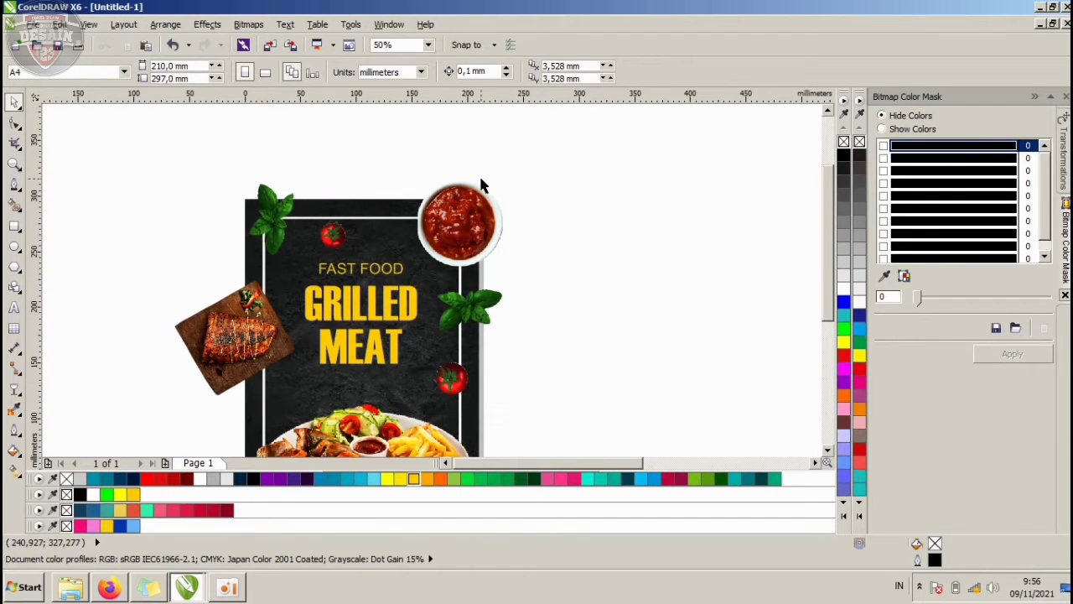
- Nudge the grilled meat board slightly further down, to a centre height of about 169 mm
click(245, 332)
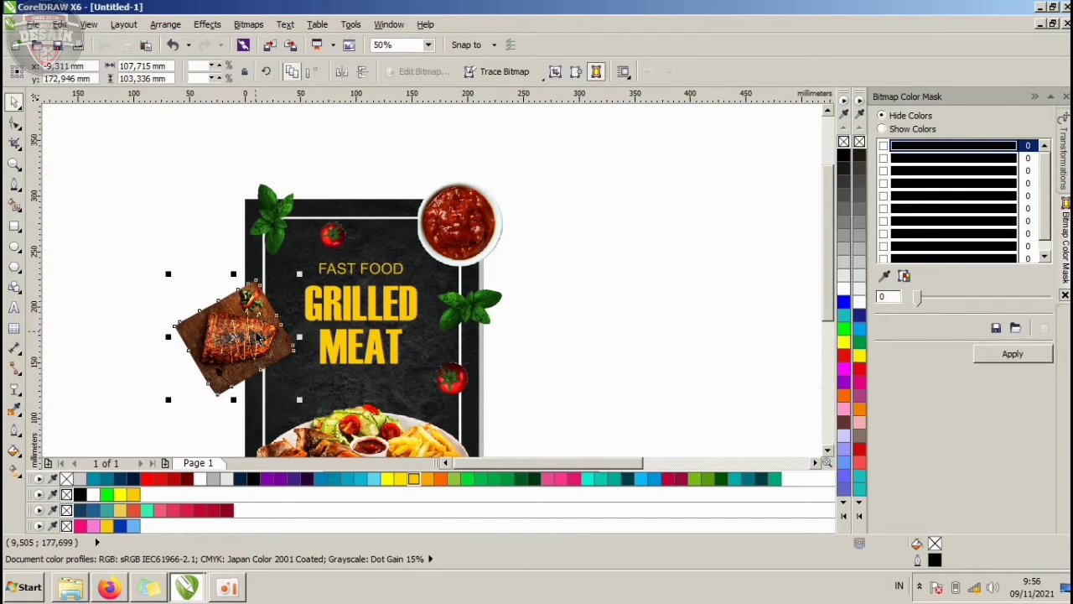
scroll(239, 385, up, 1)
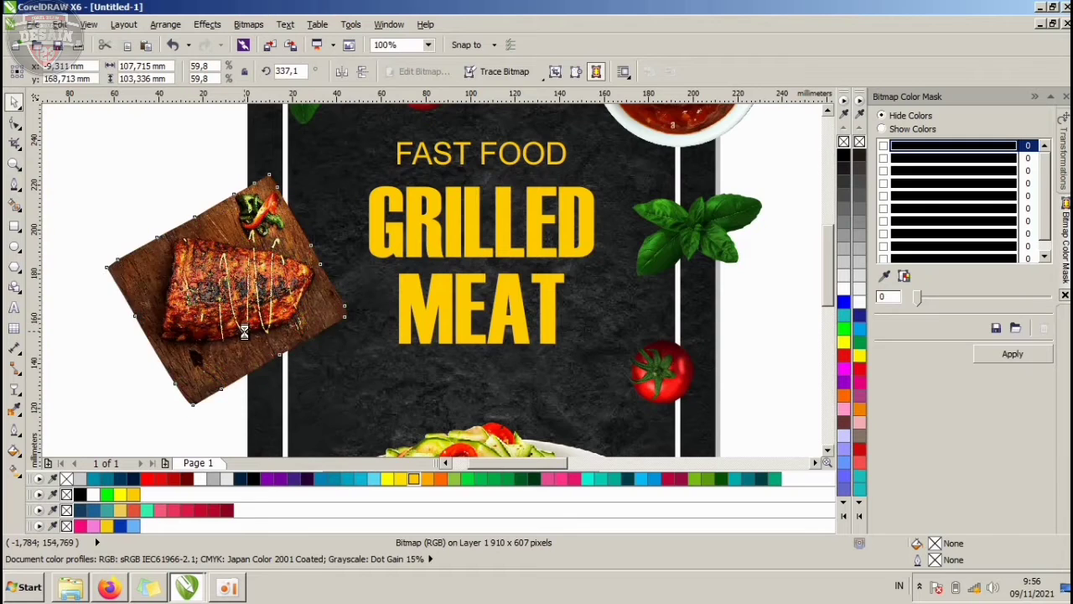
scroll(248, 321, down, 1)
click(492, 233)
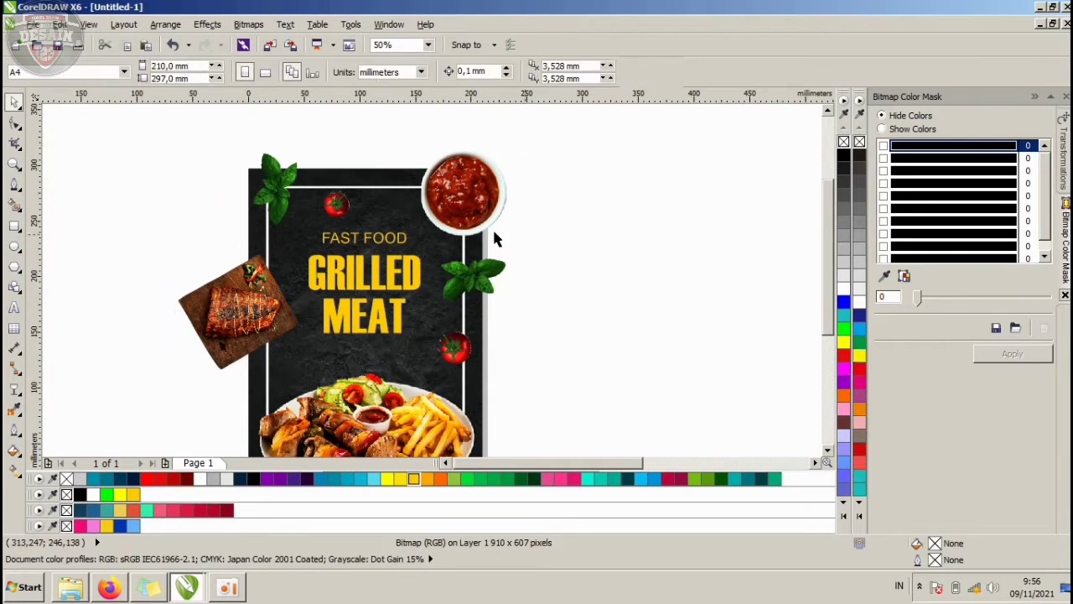
- Draw a straight horizontal line about 33.5 mm long between FAST FOOD and GRILLED with the Pen tool
scroll(407, 280, up, 1)
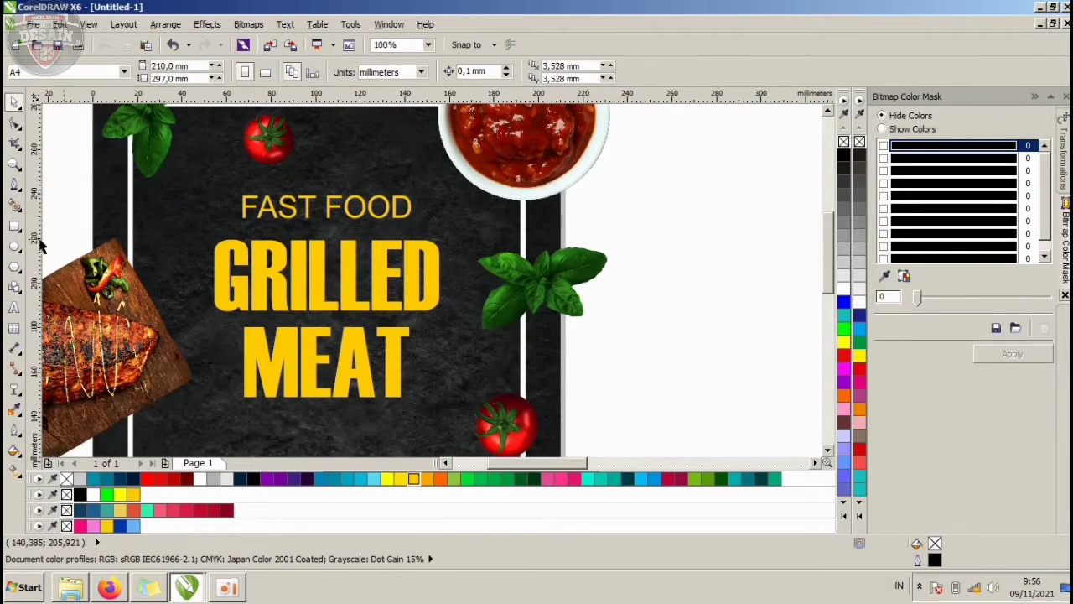
click(14, 183)
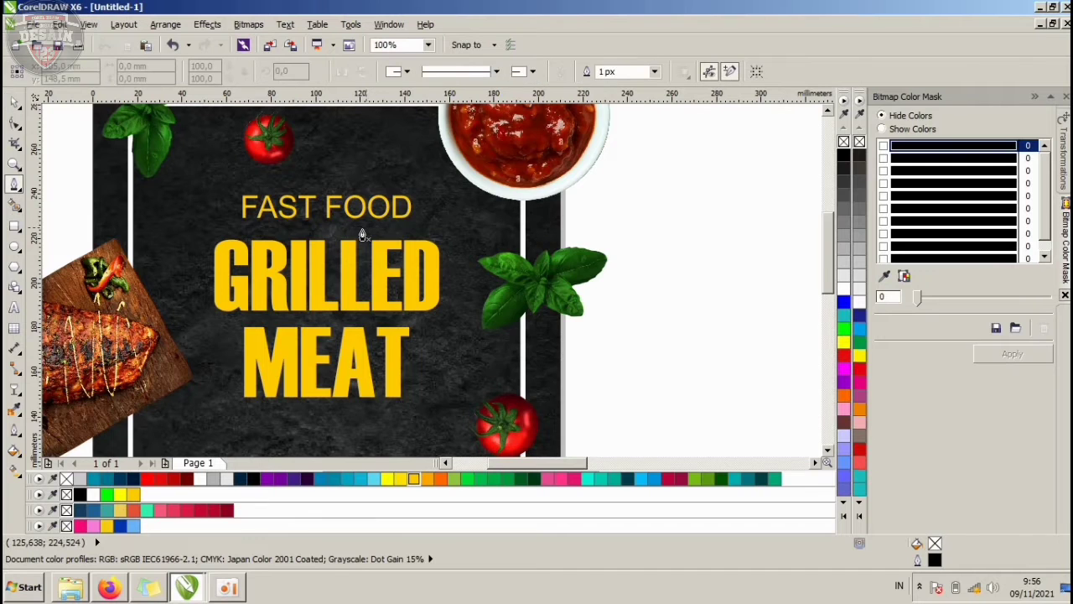
scroll(363, 235, up, 2)
click(220, 227)
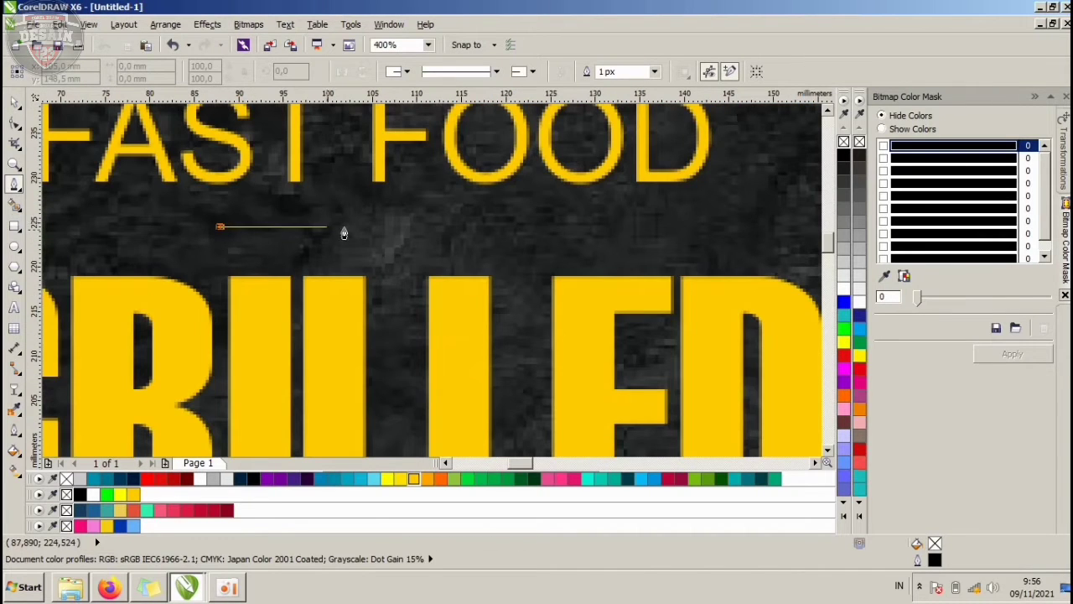
click(522, 226)
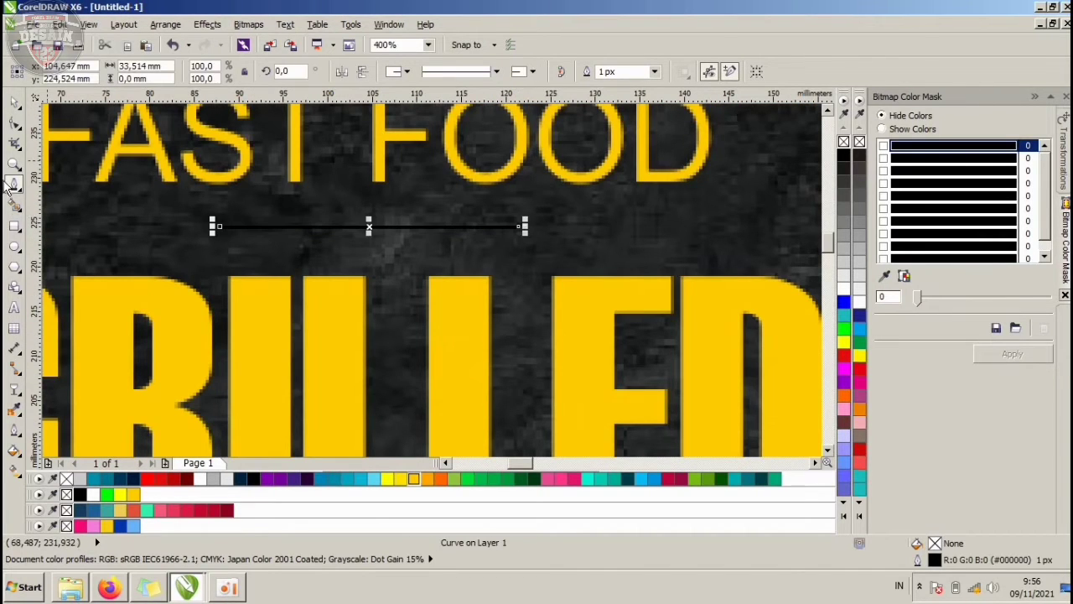
- Colour the new line's outline orange #FFA600 and centre it horizontally under FAST FOOD
click(13, 101)
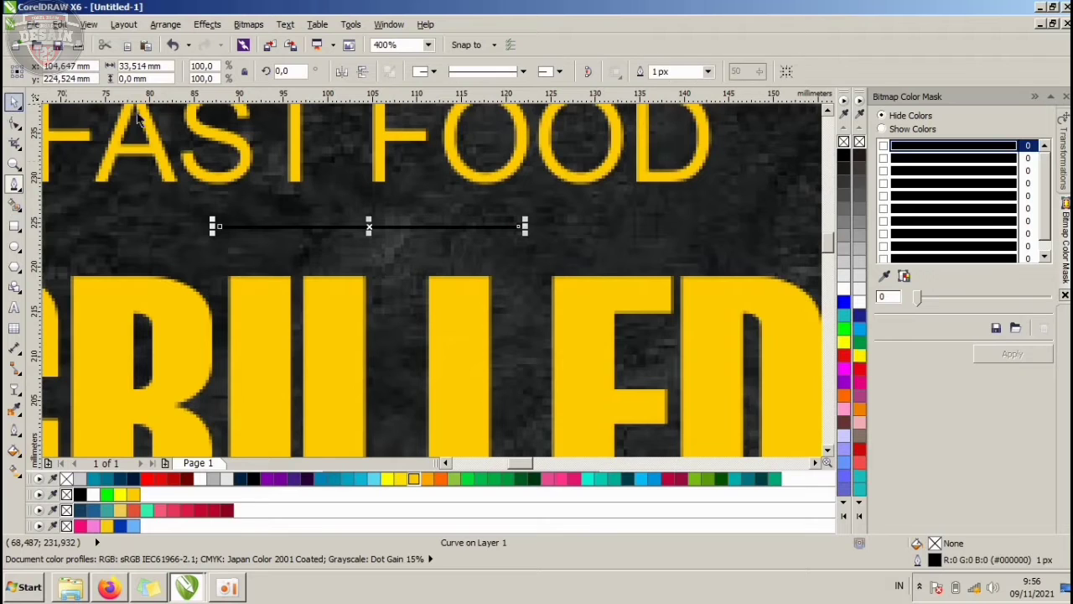
right_click(413, 479)
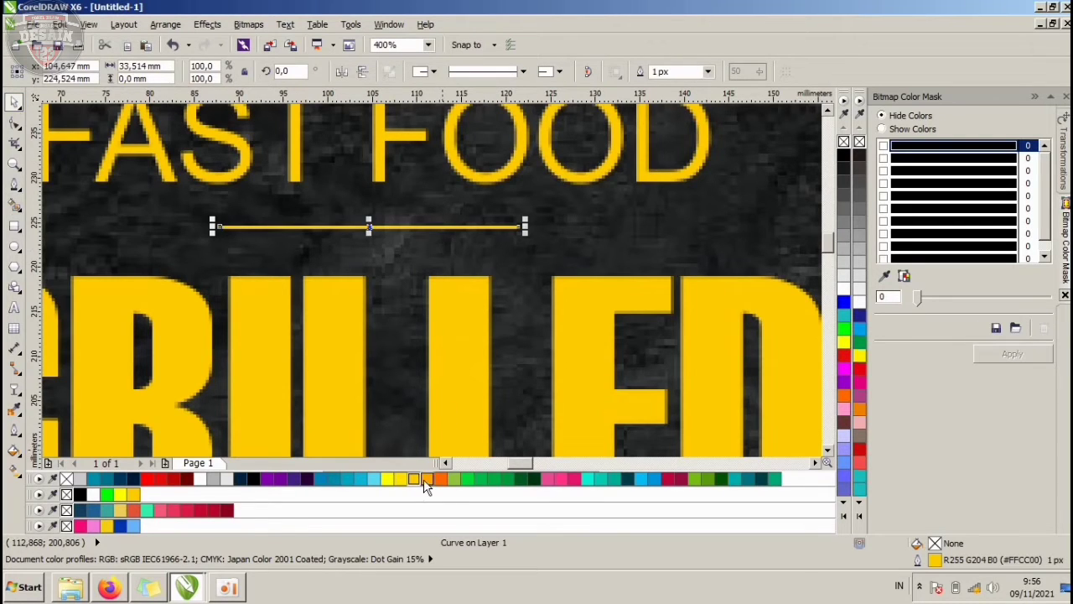
right_click(425, 479)
scroll(459, 277, down, 2)
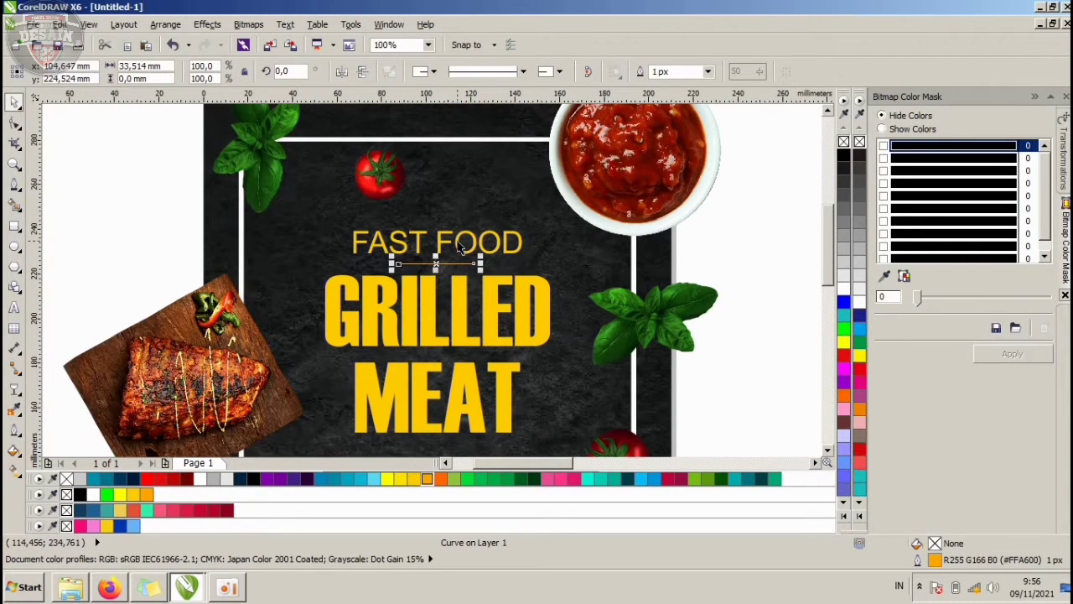
shift+click(459, 245)
click(705, 243)
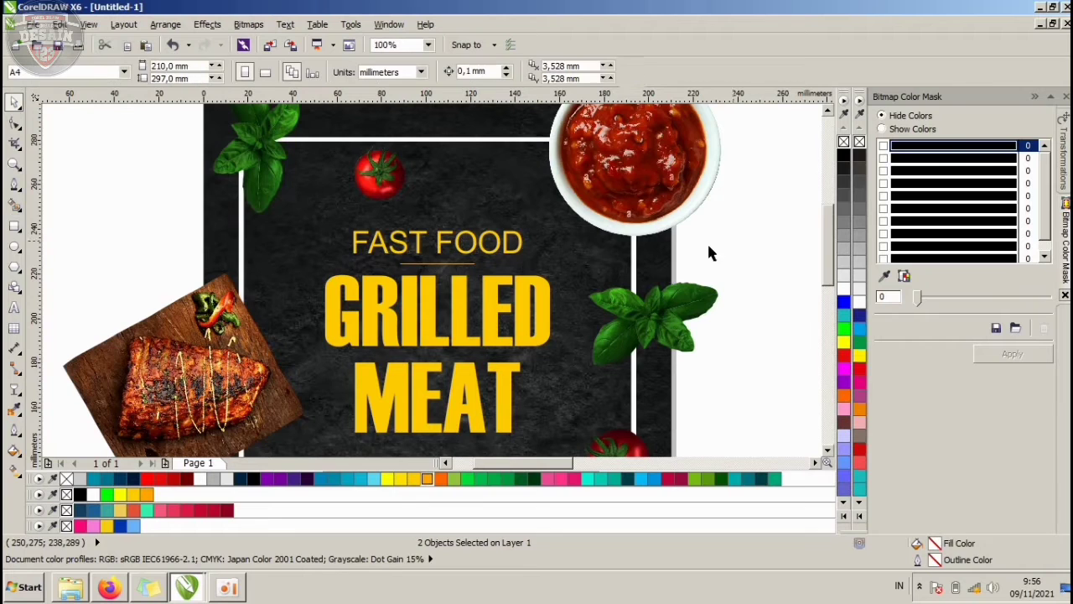
- Change the fill of the word GRILLED to a darker orange, RGB 235, 153, 0 (#EB9900)
click(435, 266)
scroll(476, 291, up, 2)
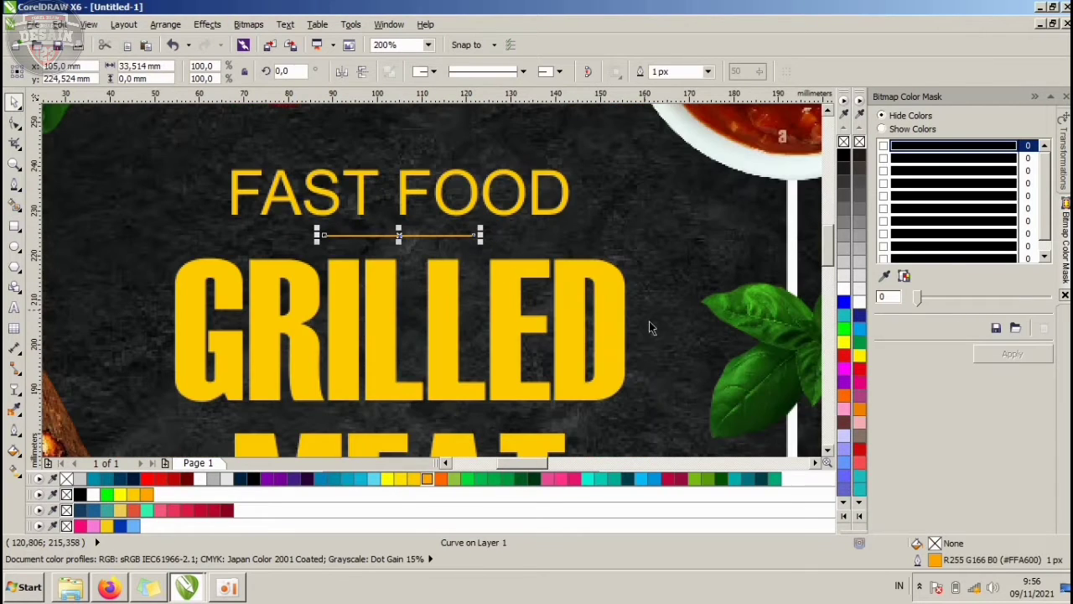
click(508, 338)
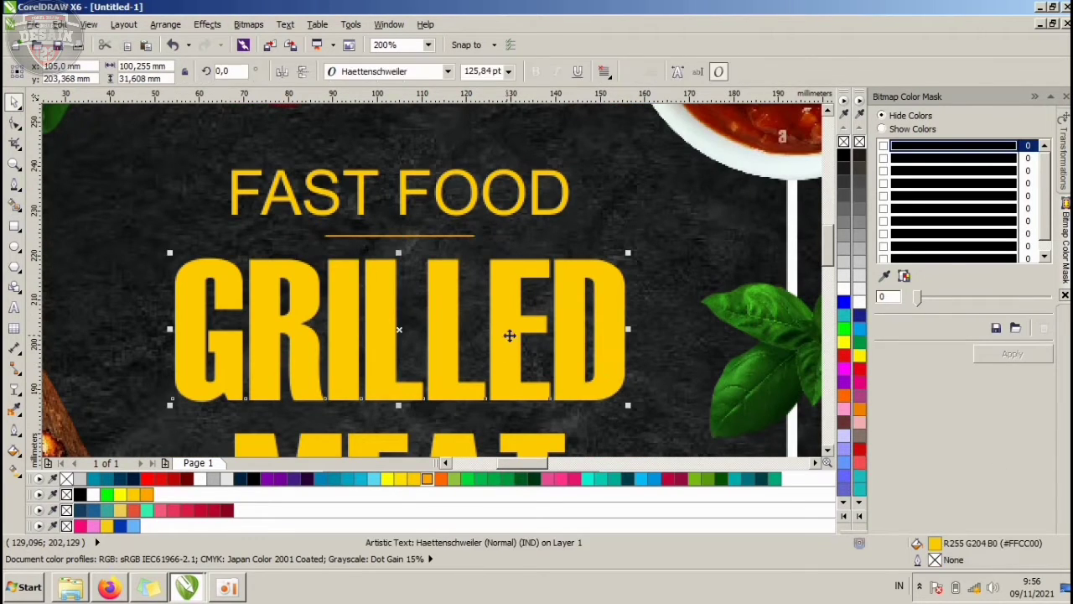
double_click(934, 544)
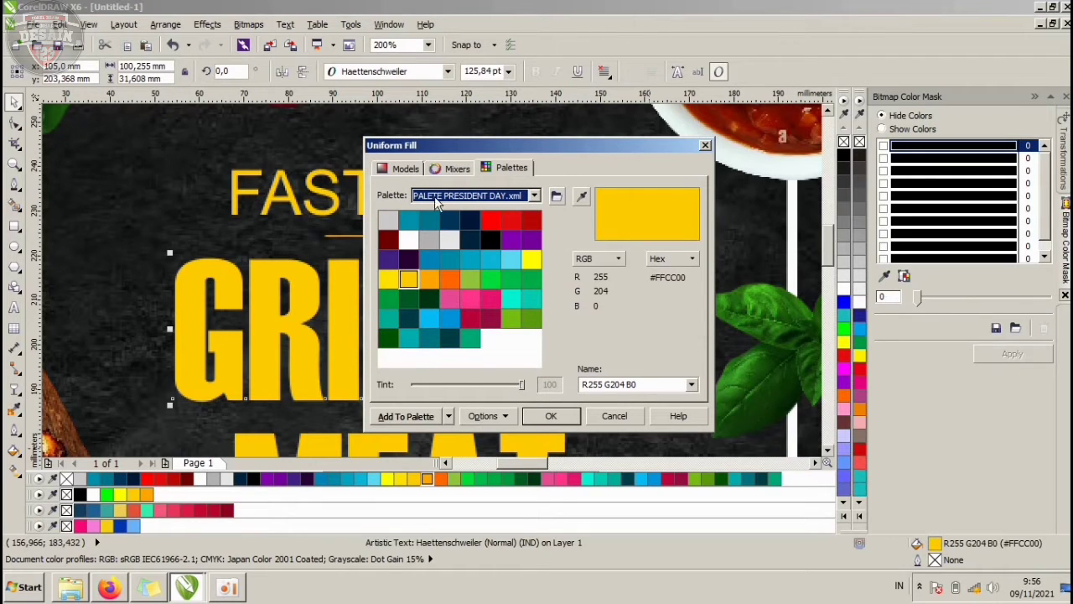
click(405, 169)
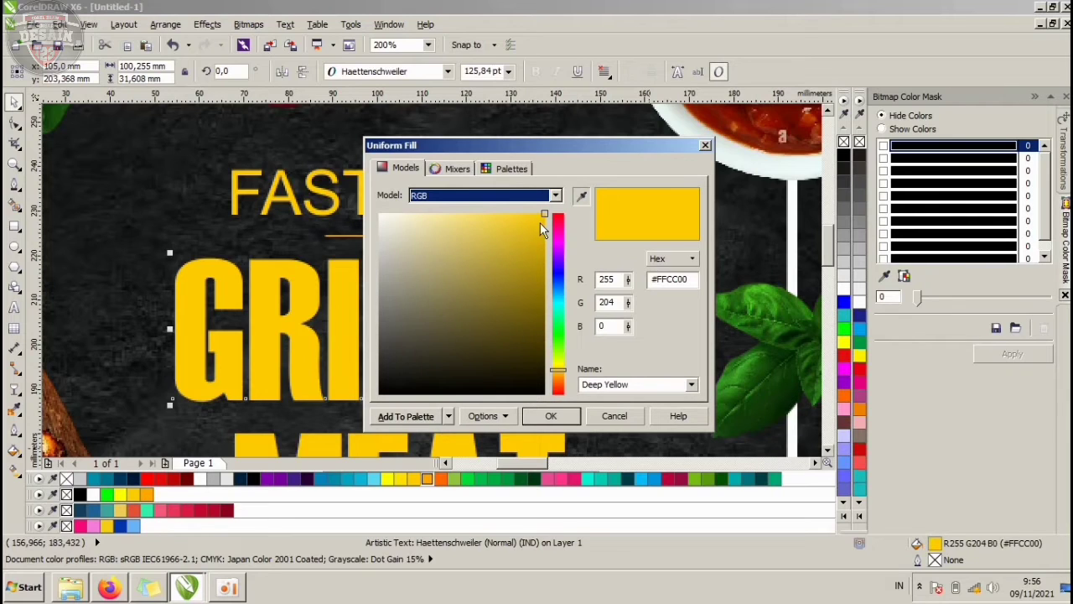
drag(545, 219, 542, 231)
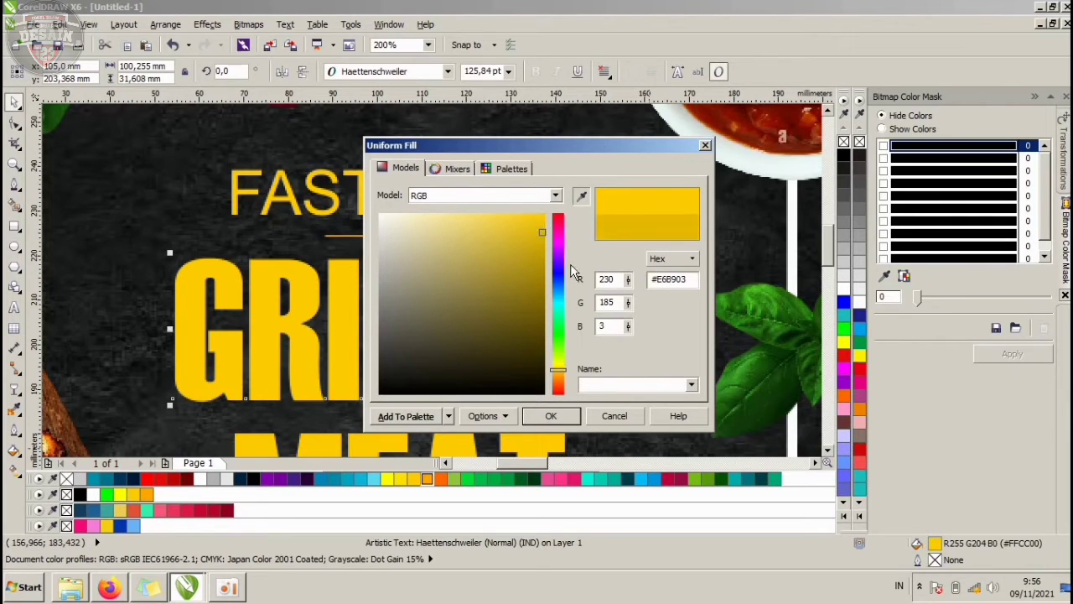
click(562, 374)
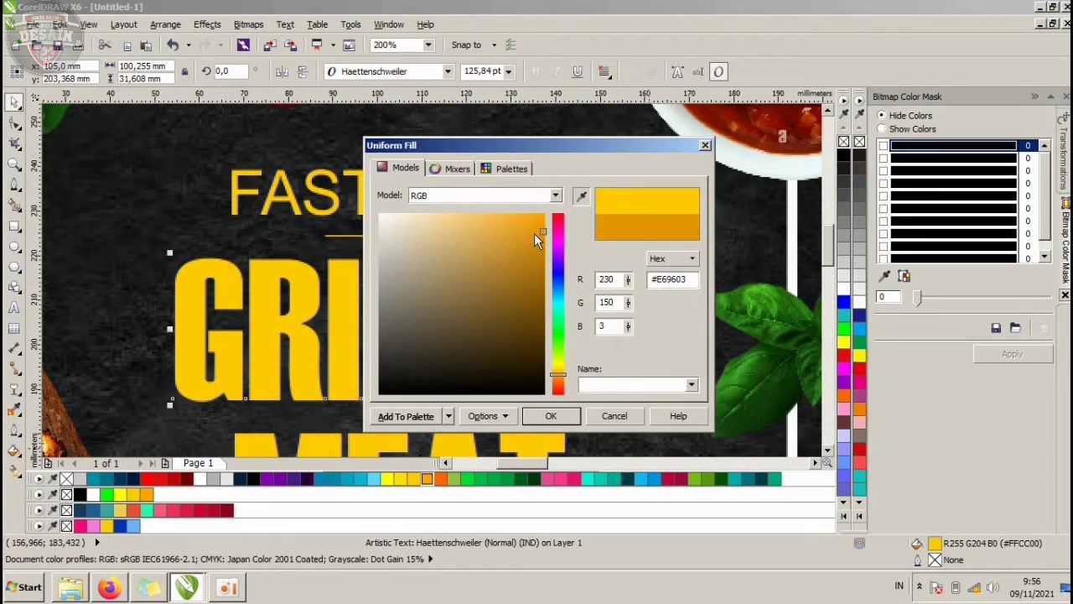
click(573, 413)
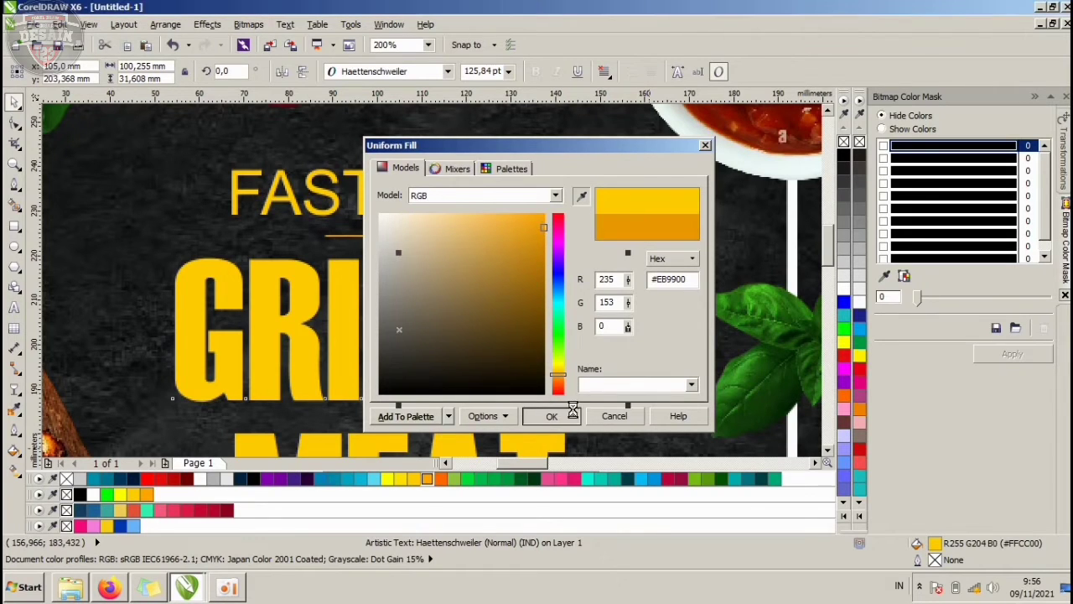
scroll(530, 302, down, 3)
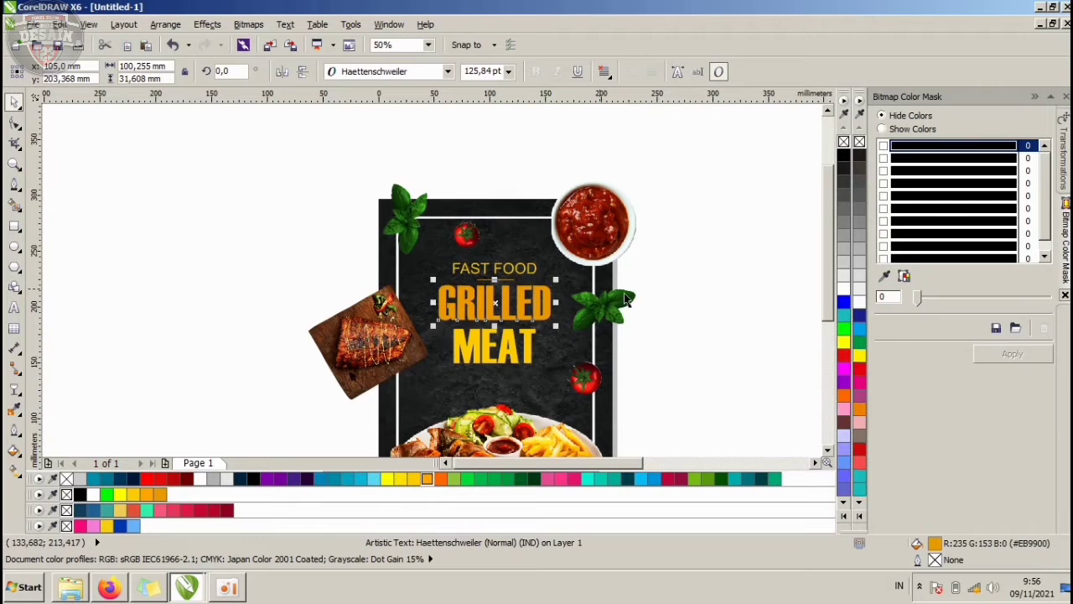
click(691, 298)
scroll(549, 275, down, 1)
- Lower GRILLED slightly and enlarge GRILLED and MEAT together about their shared centre to about 110 mm wide
scroll(540, 291, up, 2)
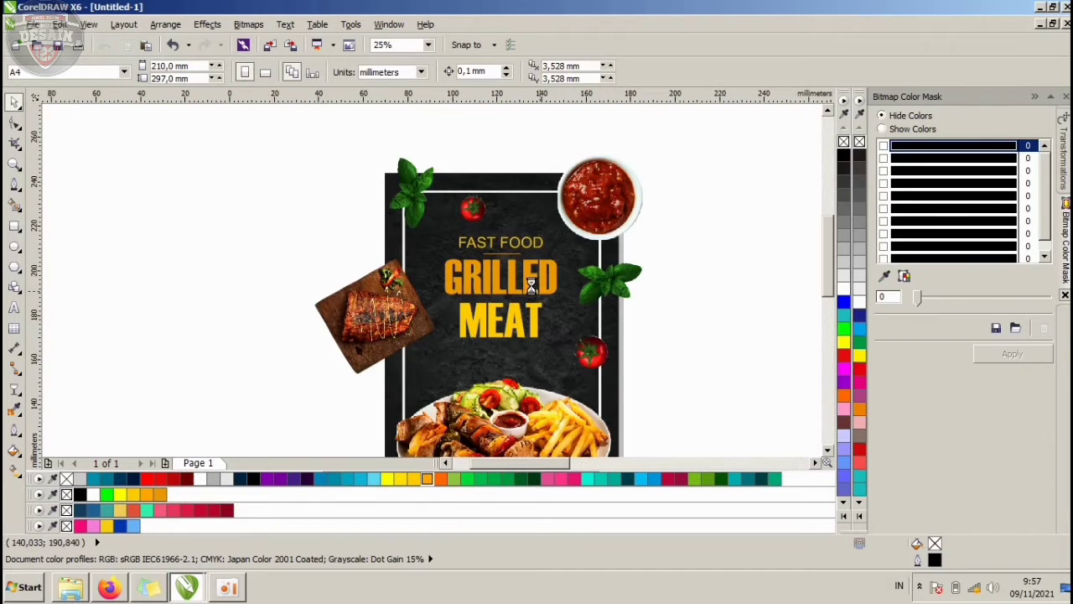
click(521, 272)
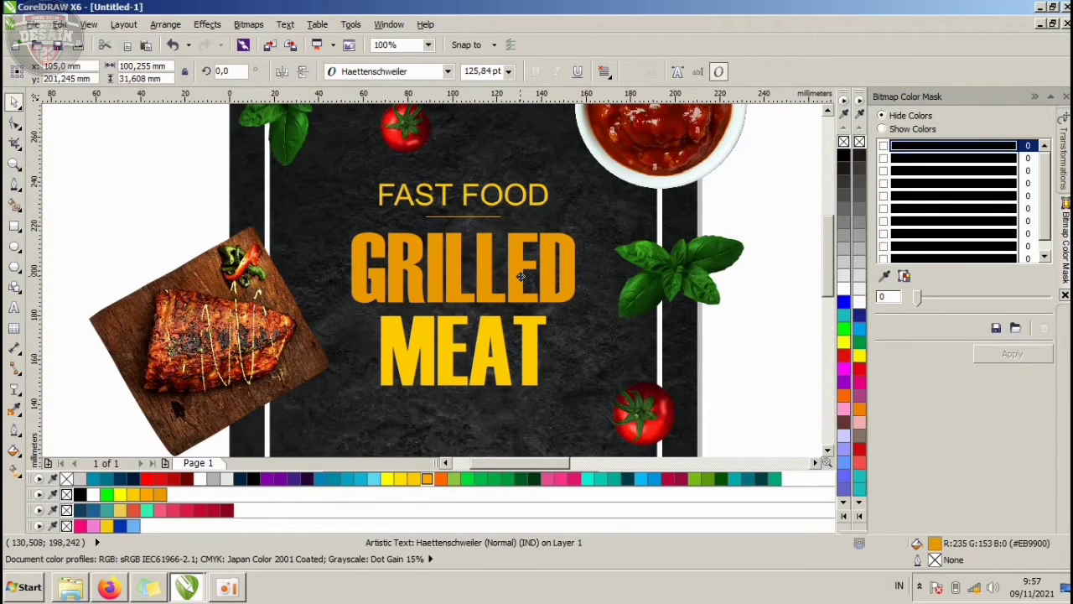
shift+click(534, 354)
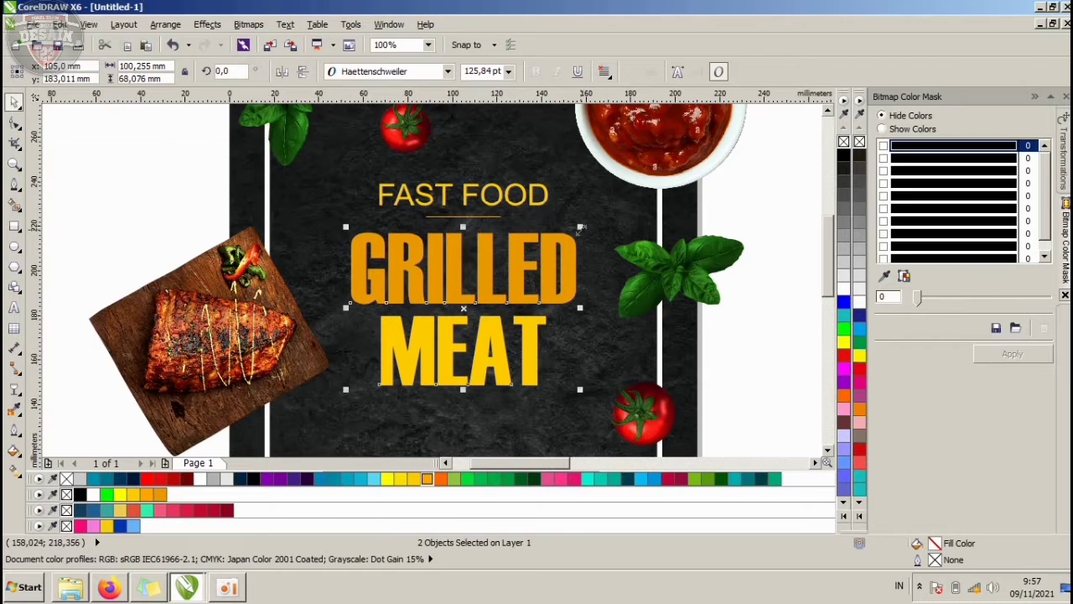
mouse_move(581, 226)
mouse_down()
mouse_move(580, 239)
mouse_move(595, 216)
mouse_up()
- Set the outline width of the orange line under FAST FOOD to 2 px
click(495, 217)
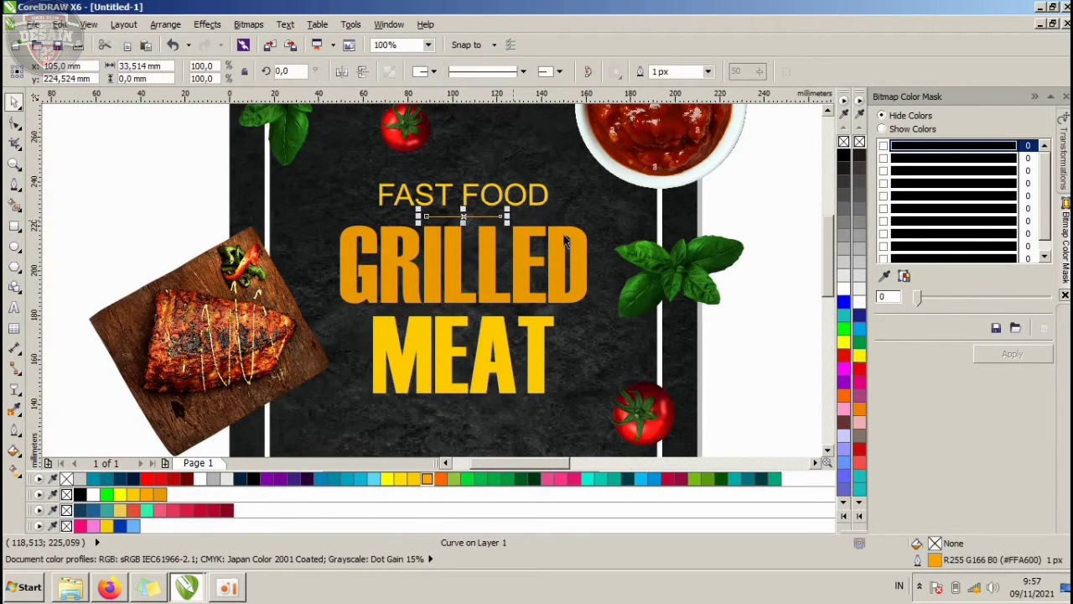
double_click(935, 560)
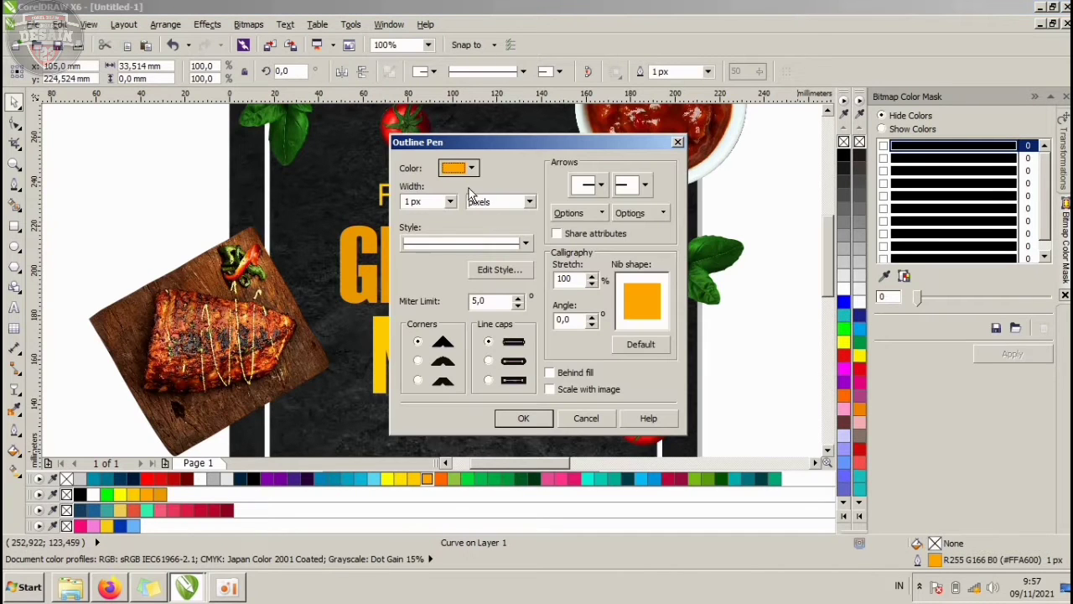
click(677, 141)
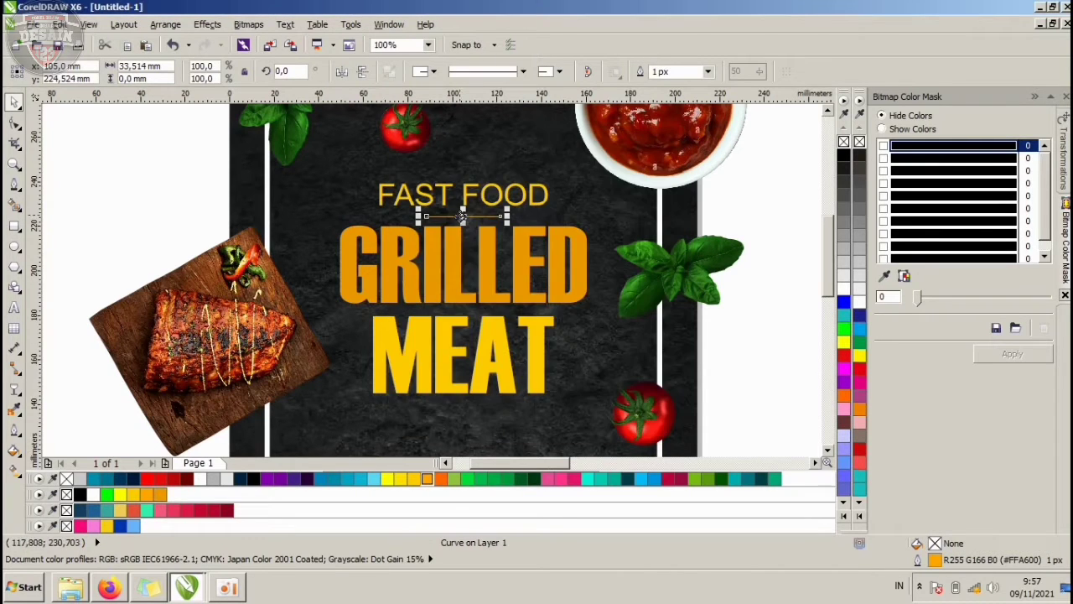
scroll(436, 221, up, 1)
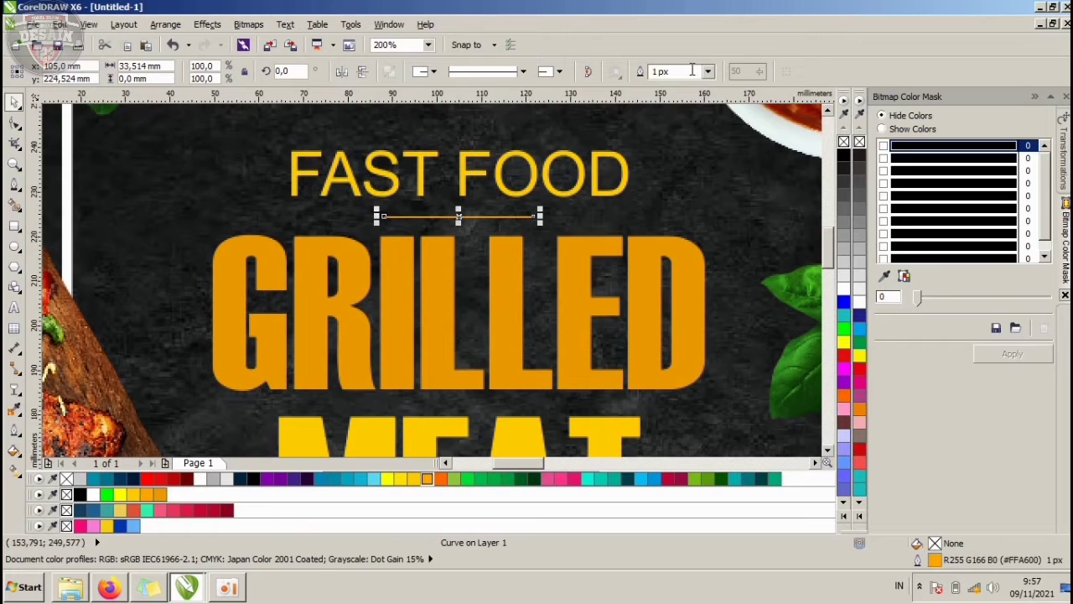
click(693, 72)
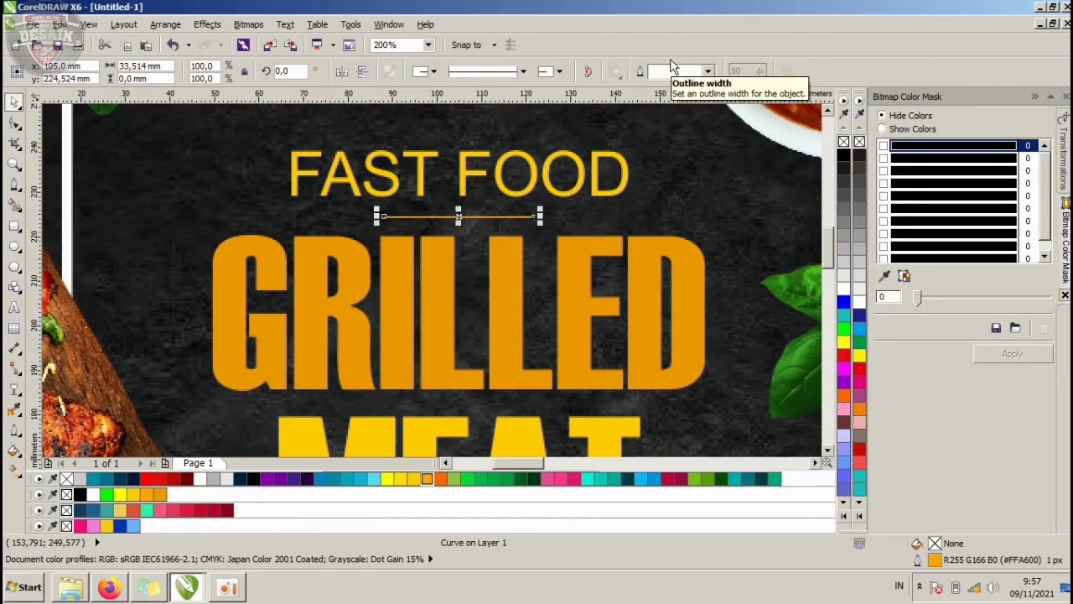
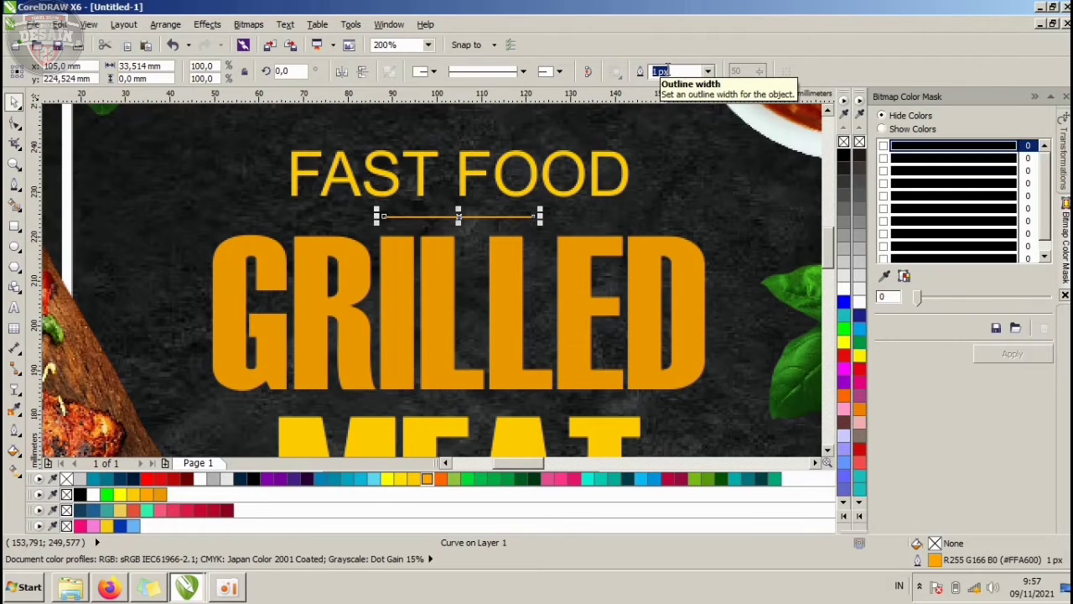
key(Return)
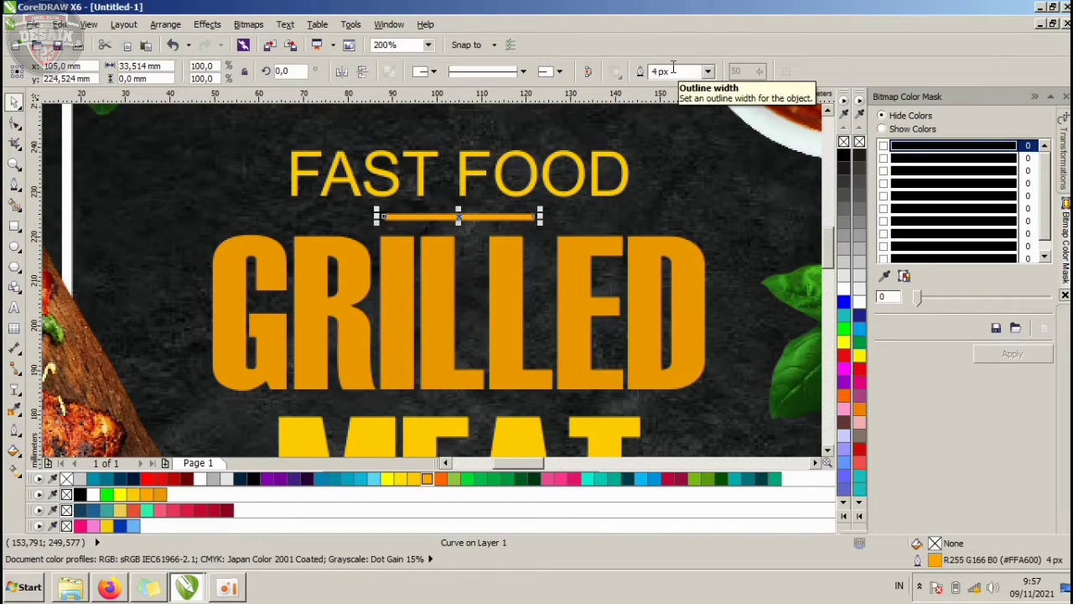
click(673, 71)
key(Return)
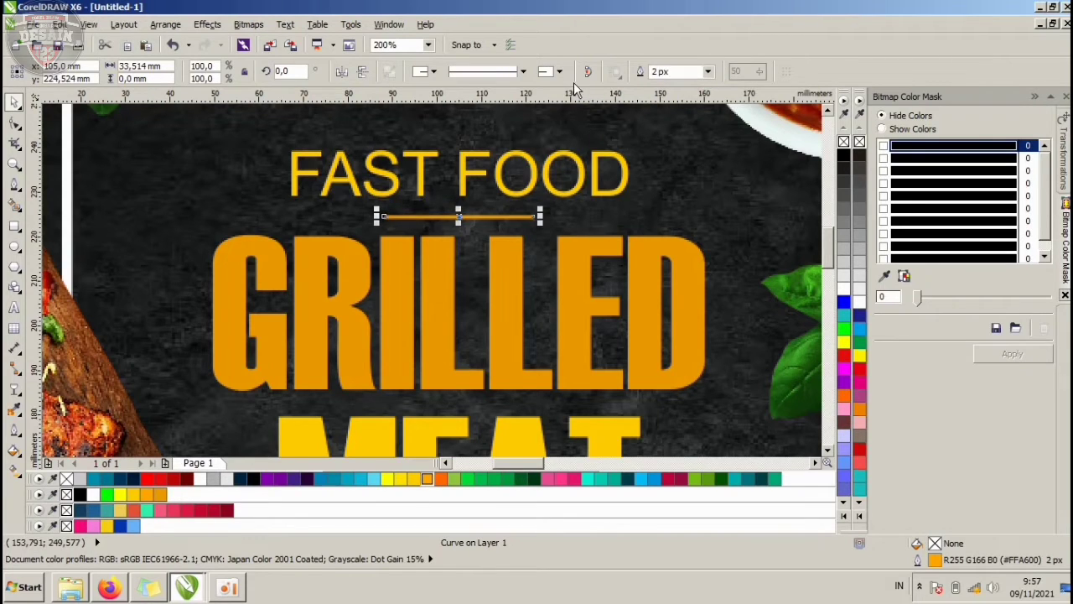
- Lengthen the orange line to about 39.7 mm by moving its right end node outward with the Shape tool
click(14, 122)
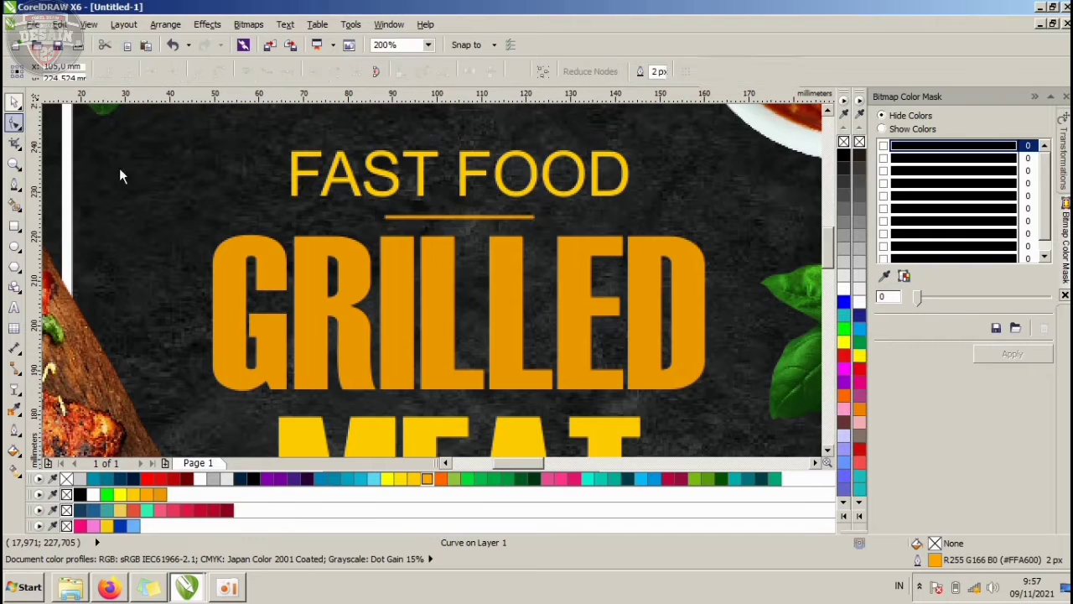
drag(537, 219, 564, 216)
click(13, 102)
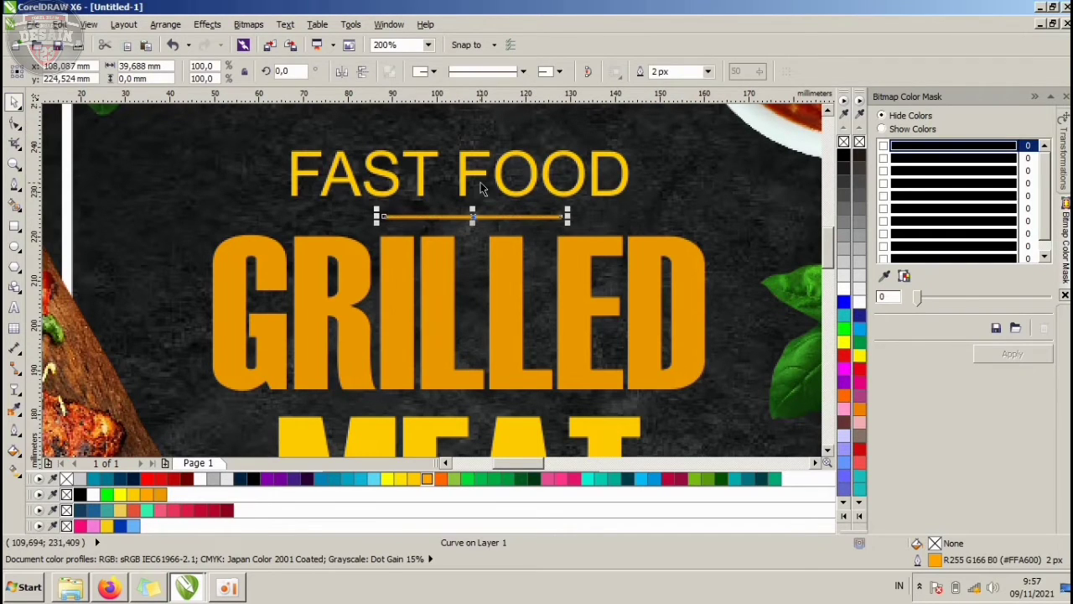
- Recolour the FAST FOOD text white
shift+click(490, 216)
click(475, 180)
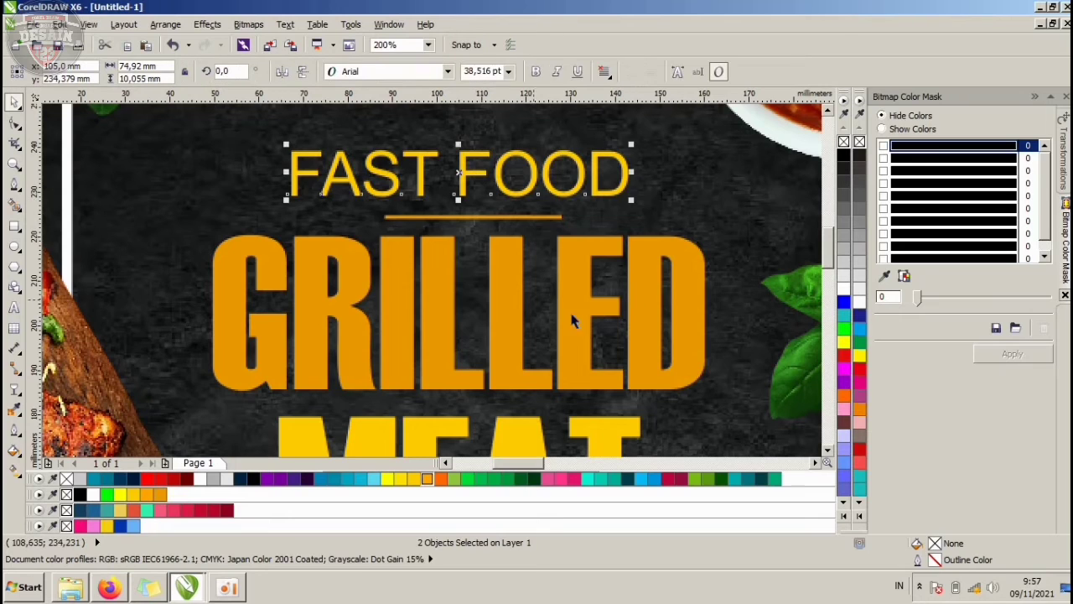
click(842, 289)
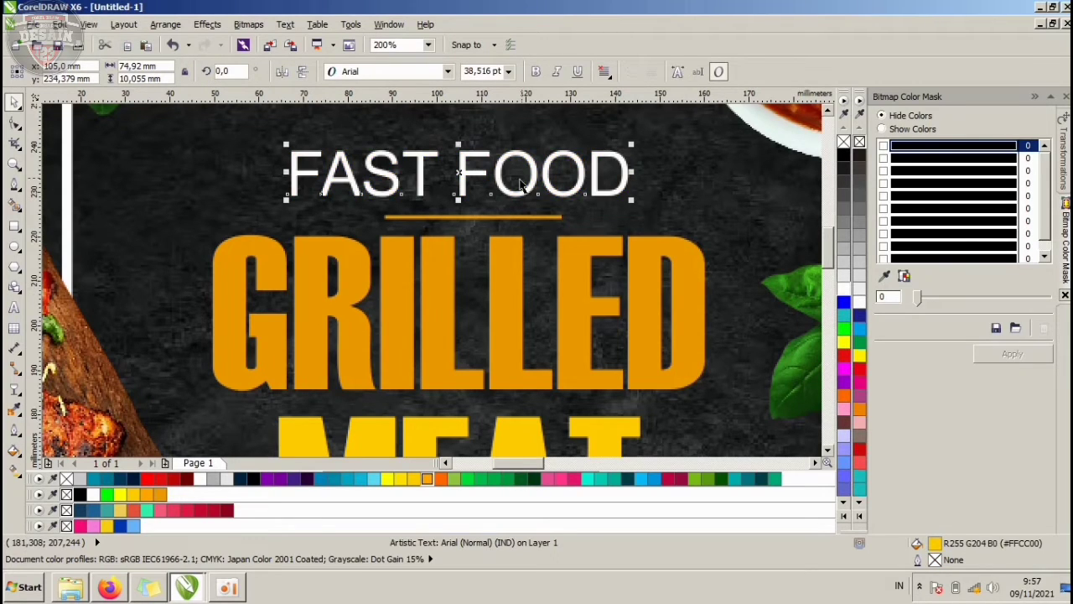
- Select the orange line, GRILLED and MEAT together with FAST FOOD
shift+click(505, 217)
shift+click(500, 295)
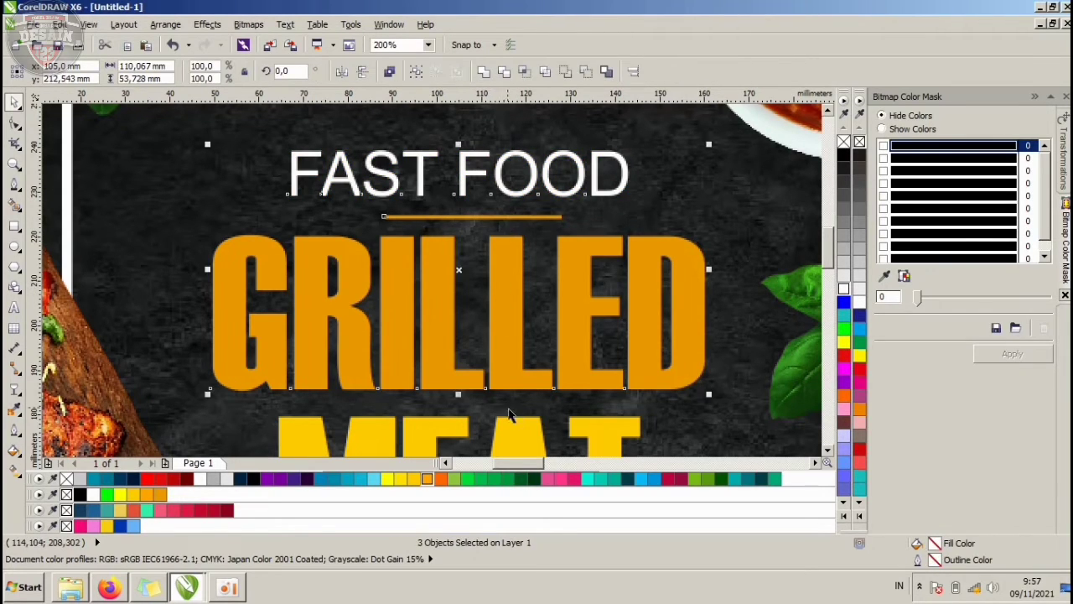
shift+click(531, 436)
scroll(408, 259, down, 2)
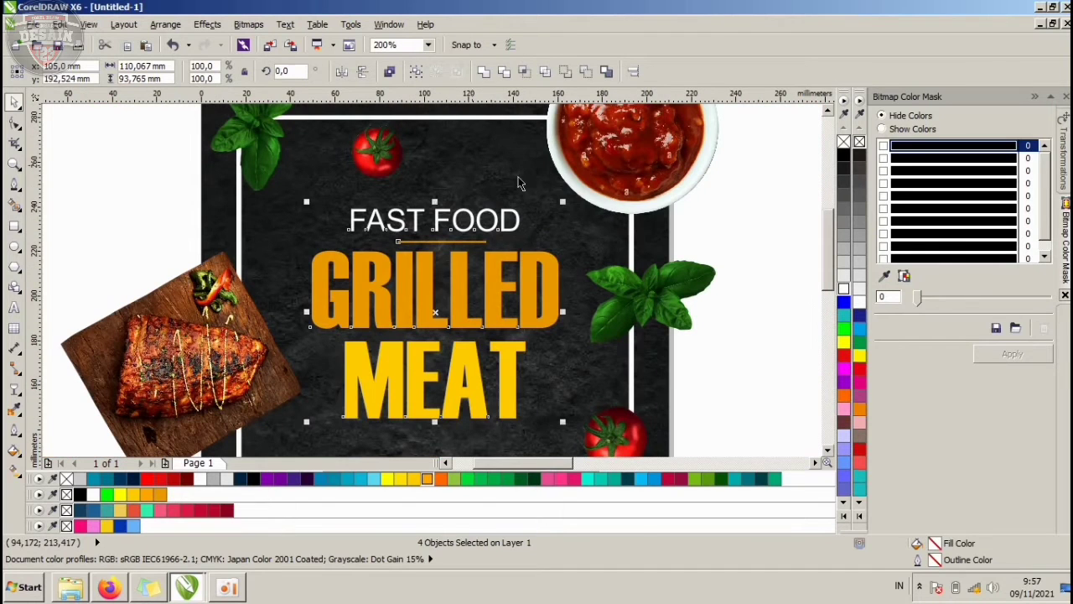
- Clear the current selection and move the MEAT text up about 3 mm, closer beneath GRILLED
shift+click(475, 163)
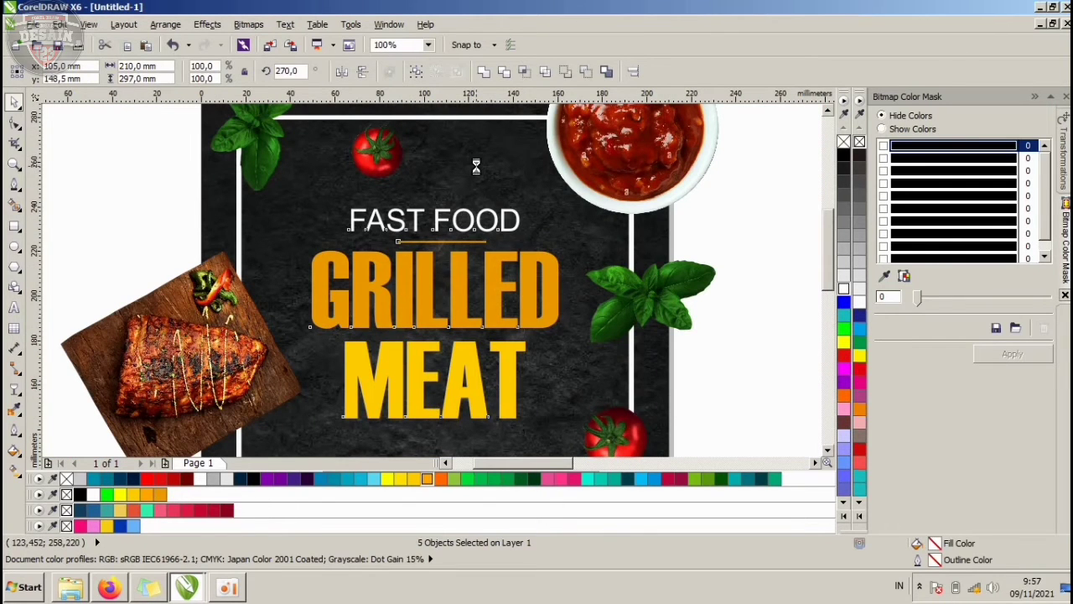
scroll(524, 216, down, 2)
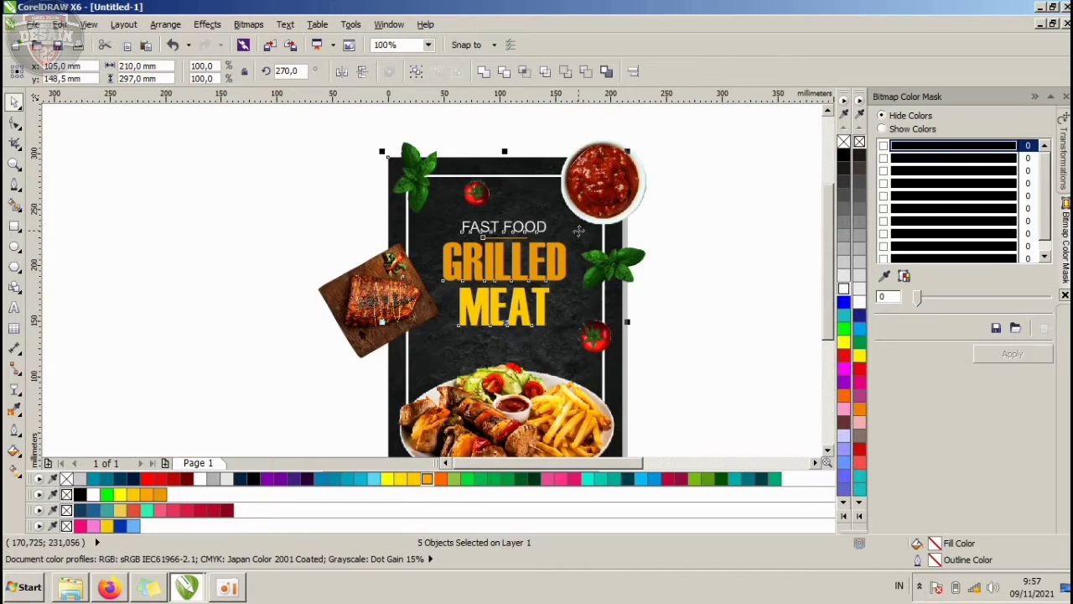
click(669, 241)
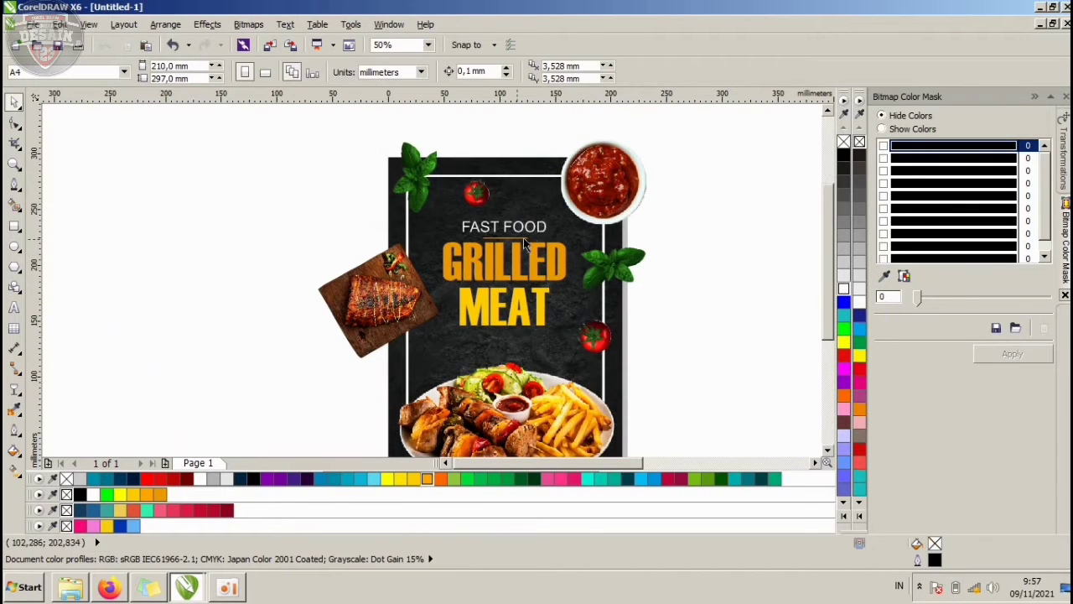
scroll(522, 301, up, 1)
click(526, 308)
scroll(527, 306, up, 1)
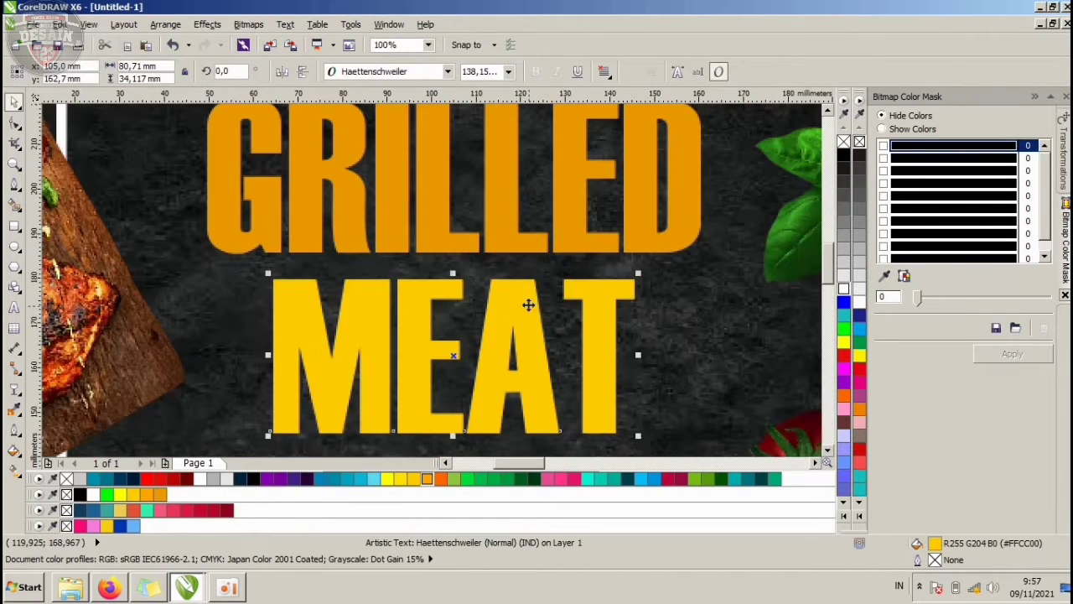
drag(526, 297, 526, 282)
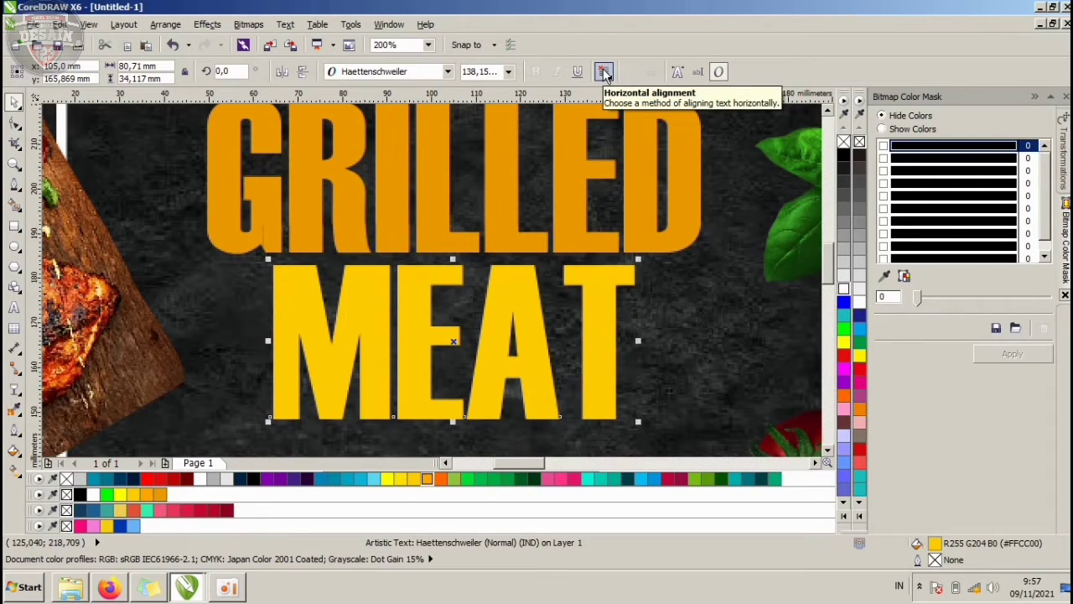
scroll(517, 220, down, 2)
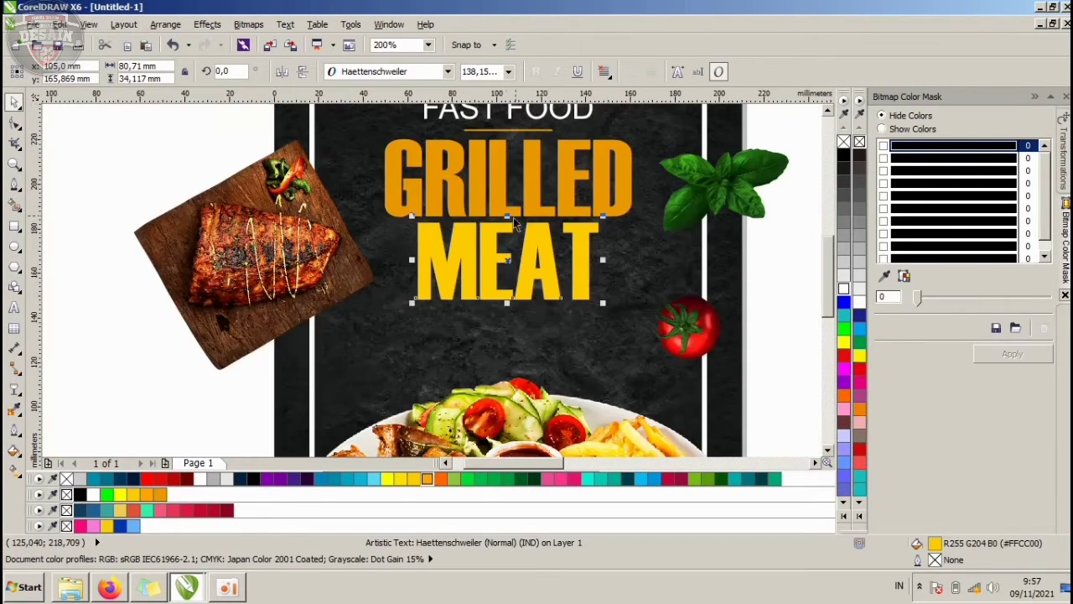
click(703, 211)
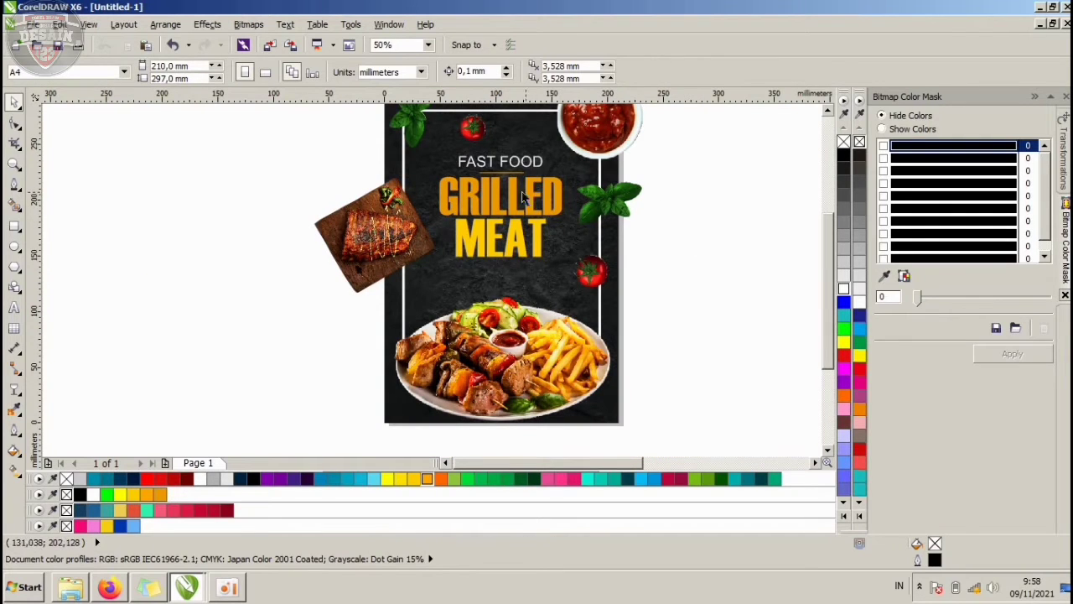
- Place a copy of the short orange line just below the MEAT text
scroll(493, 186, up, 2)
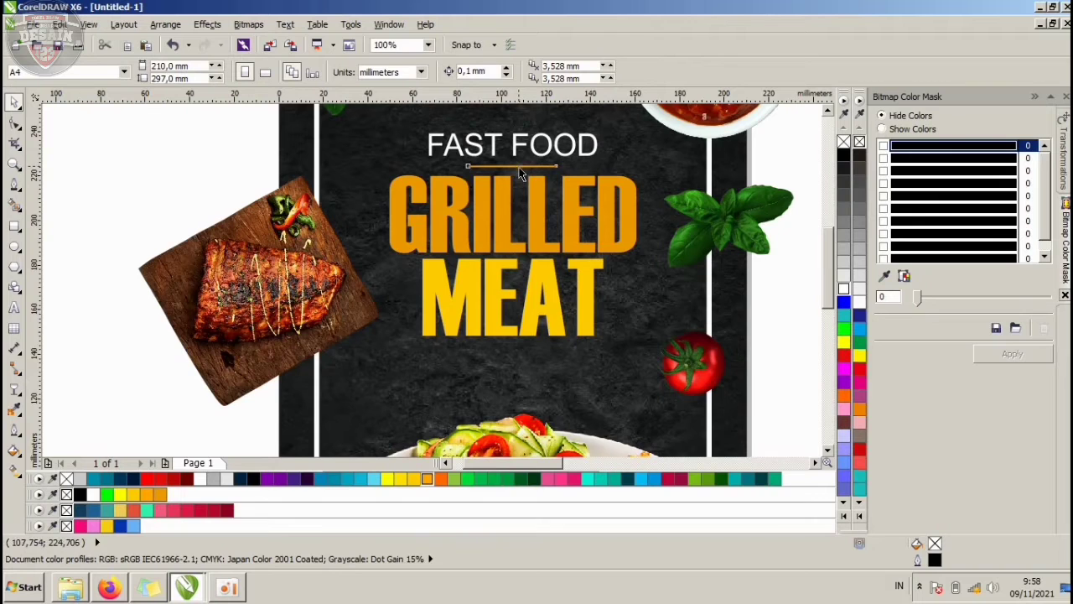
drag(535, 292, 539, 347)
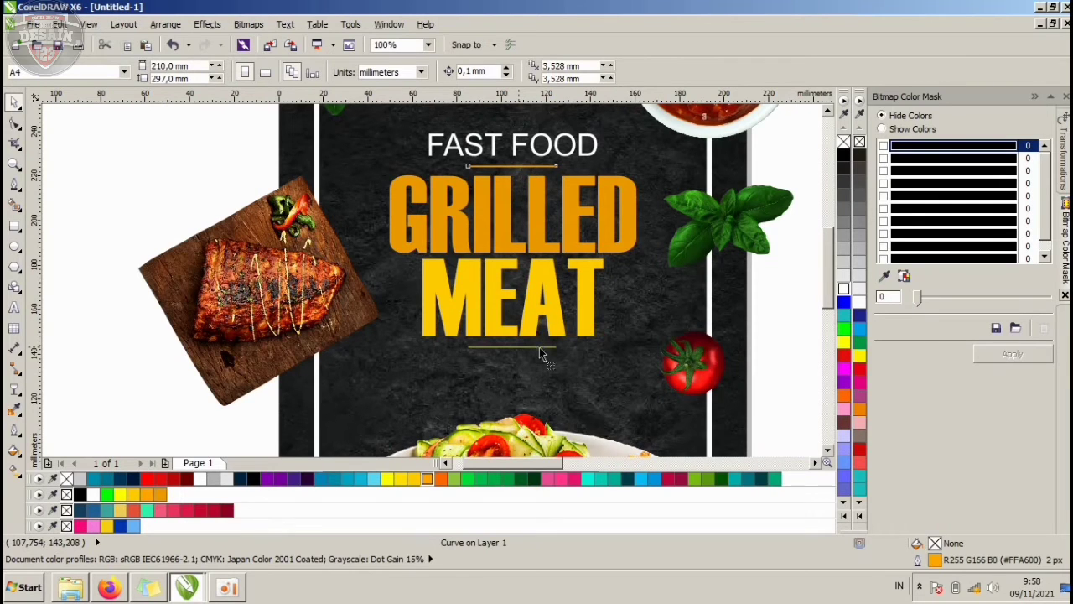
scroll(394, 200, down, 1)
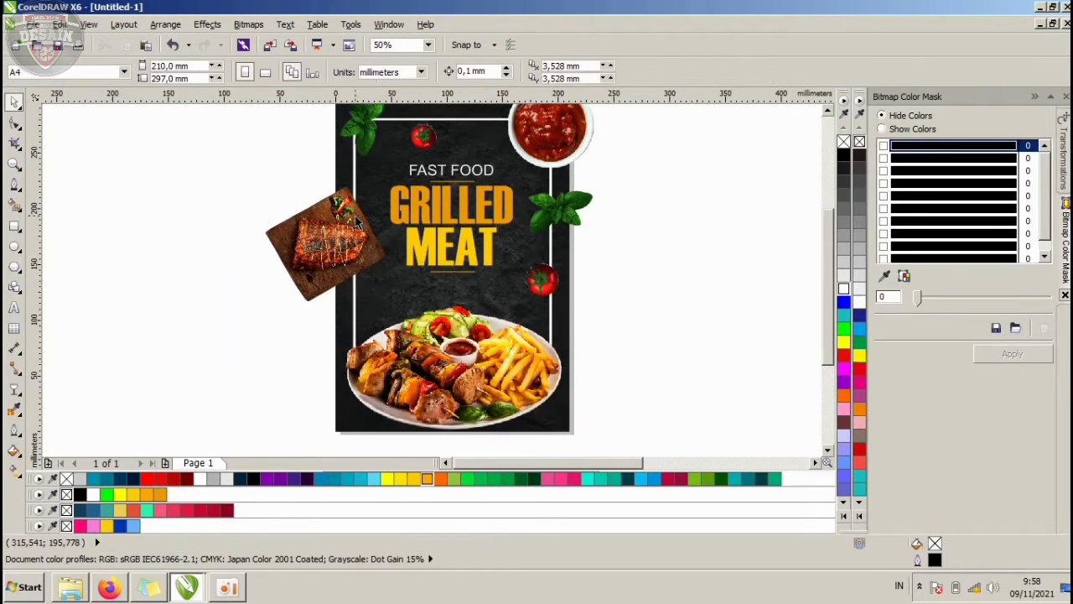
- Bring the small lorem ipsum text from the far pasteboard to the blank area beside the poster for editing
scroll(357, 222, down, 1)
scroll(537, 218, down, 1)
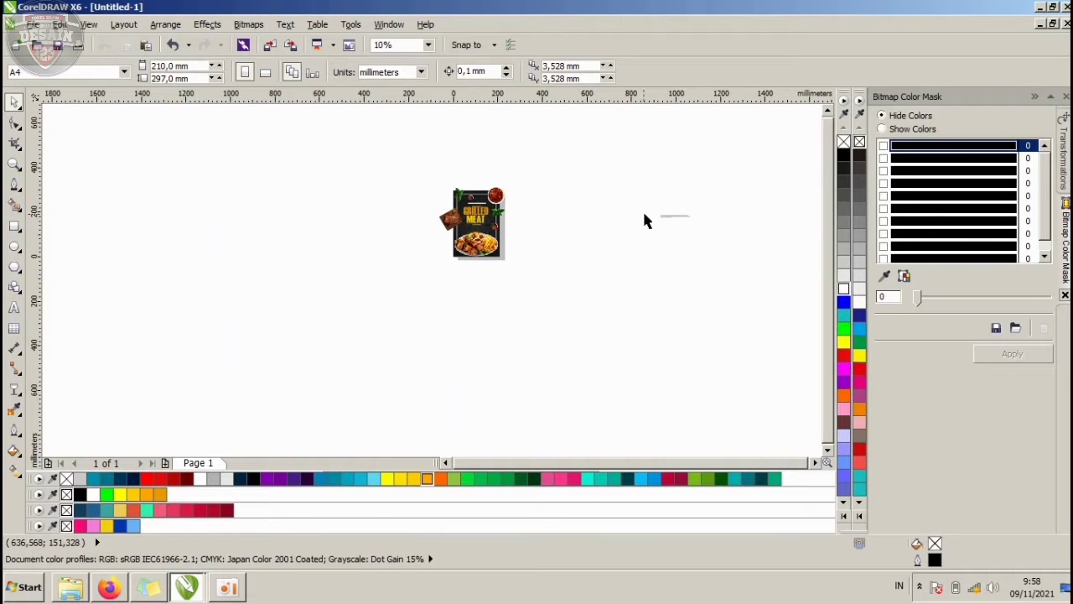
drag(668, 218, 490, 232)
scroll(504, 227, up, 2)
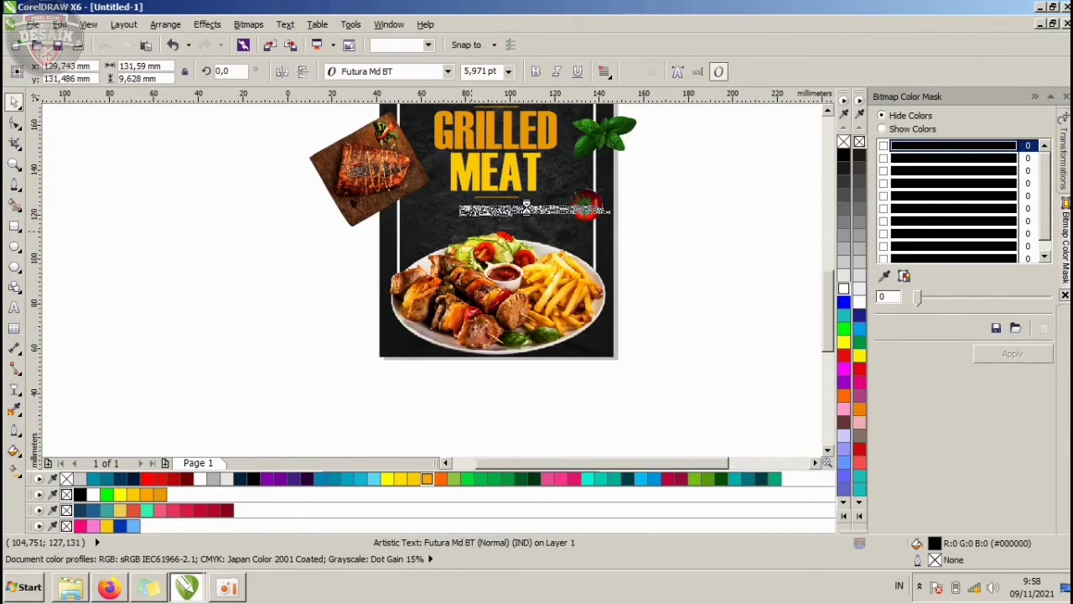
scroll(535, 201, up, 1)
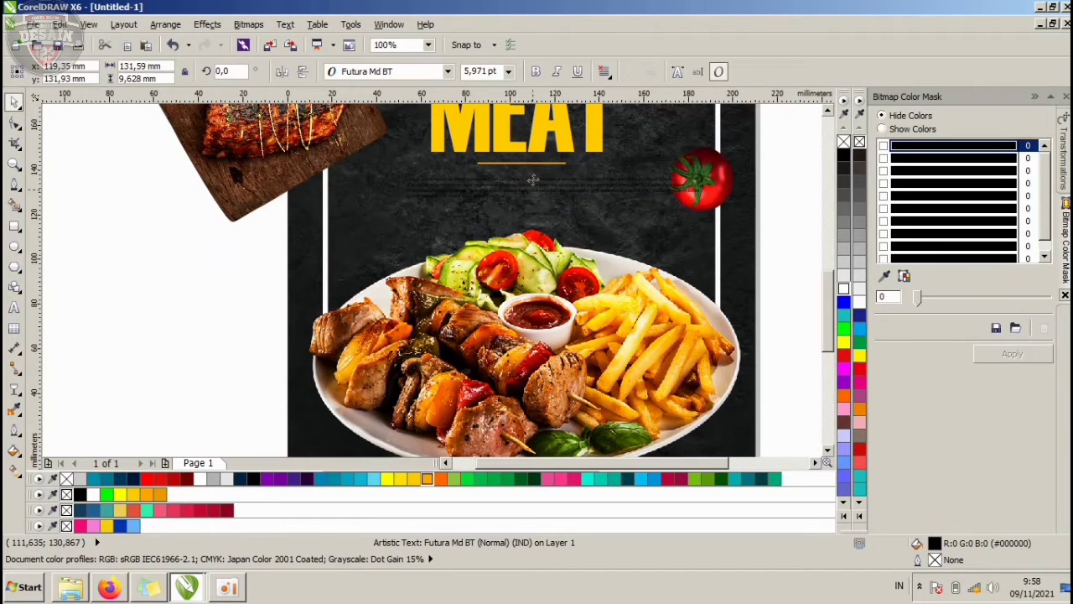
drag(529, 185, 222, 256)
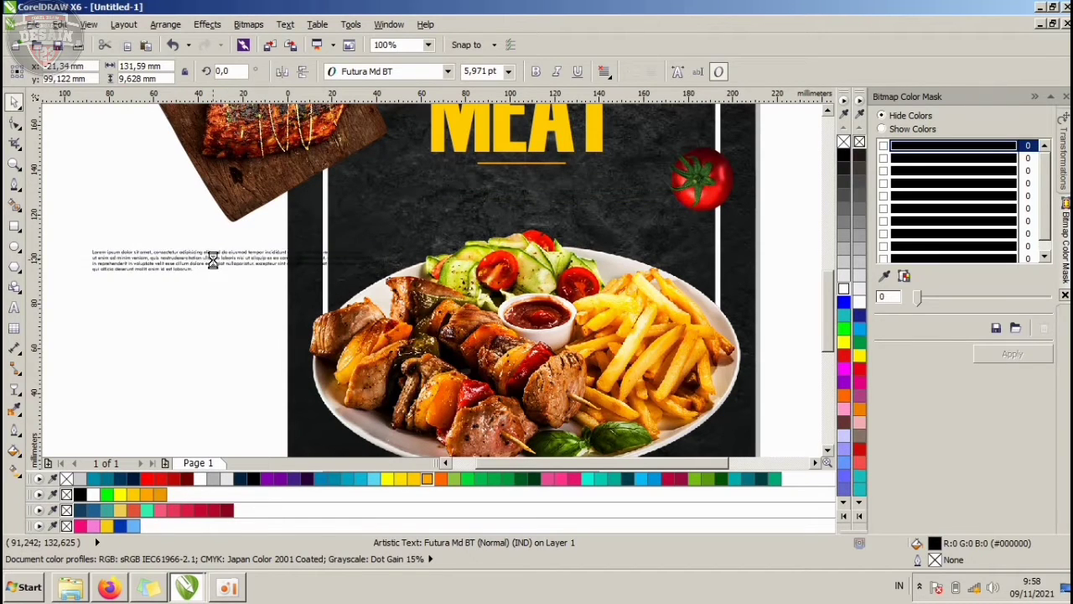
scroll(119, 264, up, 1)
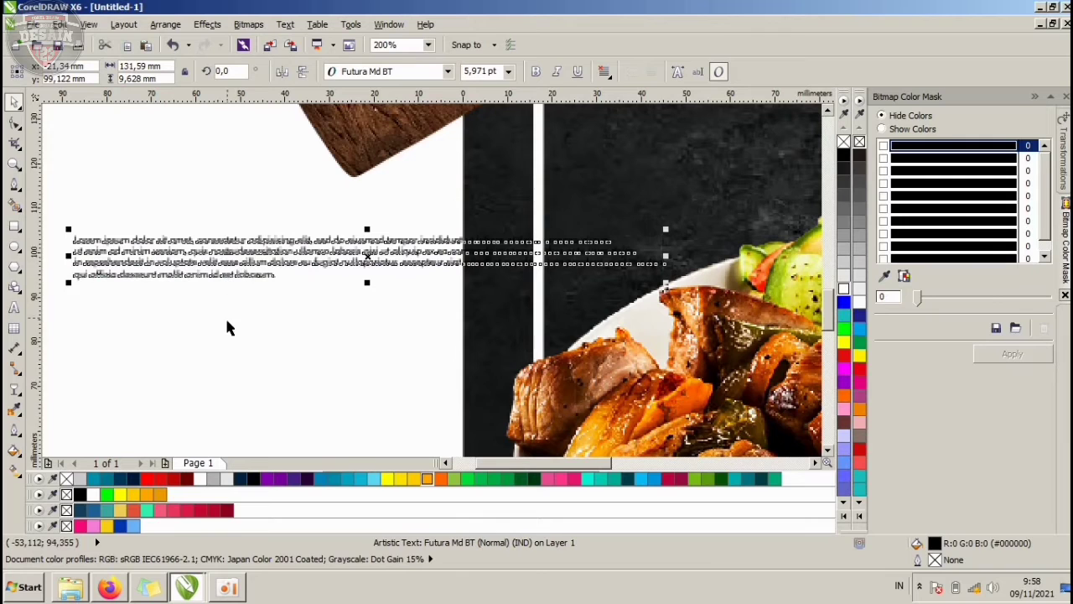
click(272, 322)
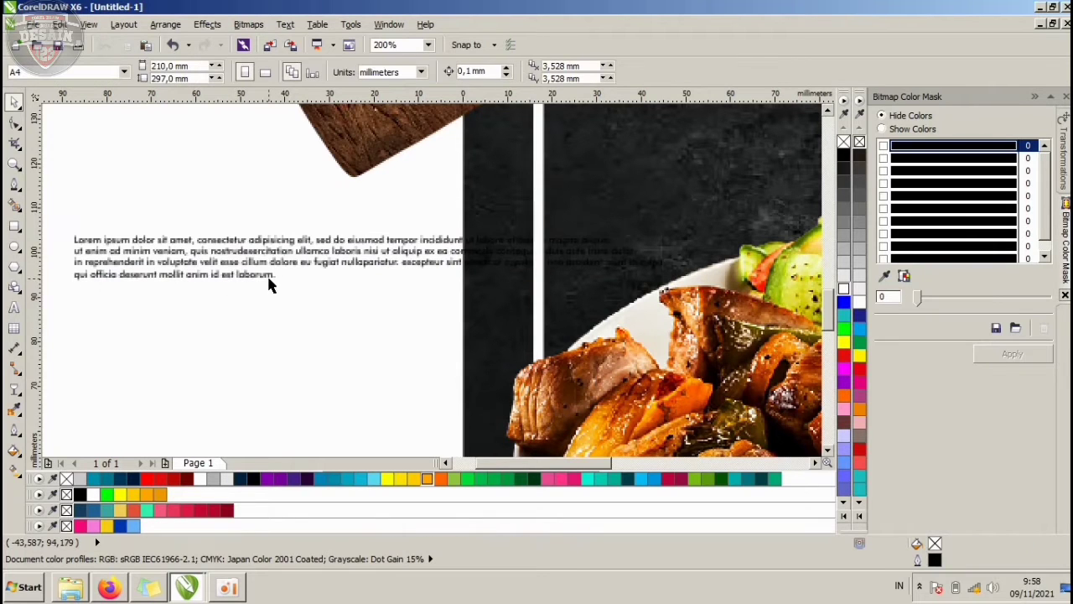
- Delete the last two lines of the lorem ipsum text, starting from "in reprehenderit"
double_click(273, 273)
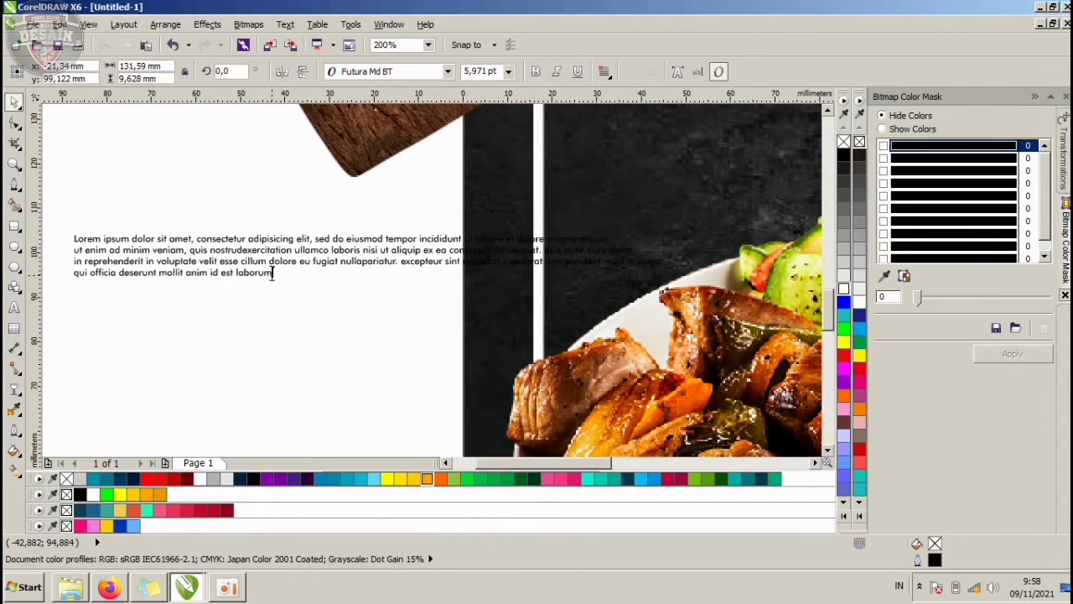
drag(279, 272, 77, 262)
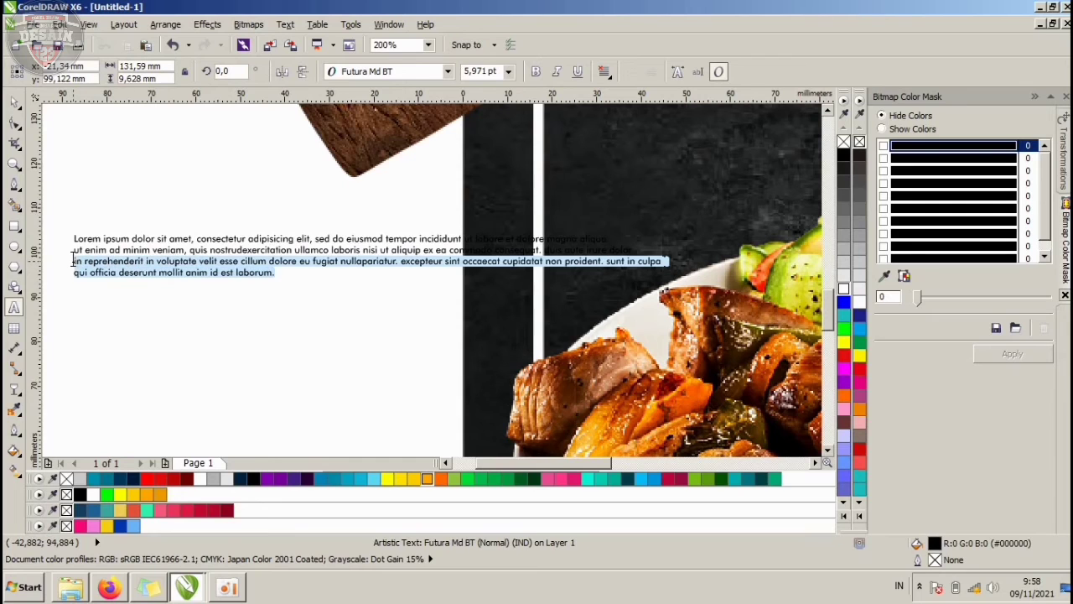
key(Delete)
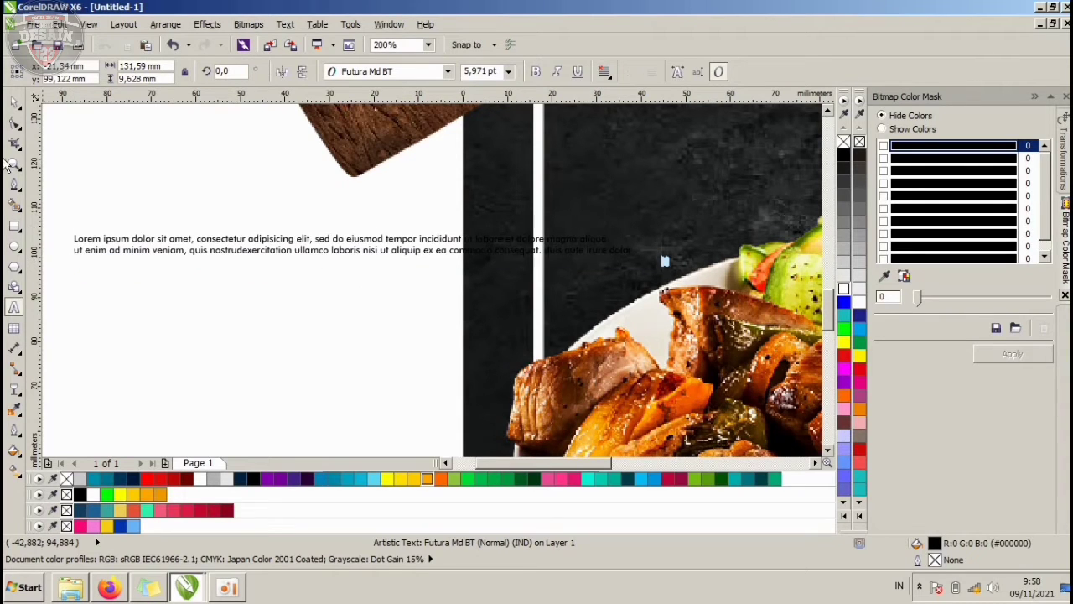
click(14, 101)
- Try to stretch the two-line lorem ipsum text vertically, and undo the stretch
scroll(296, 239, down, 2)
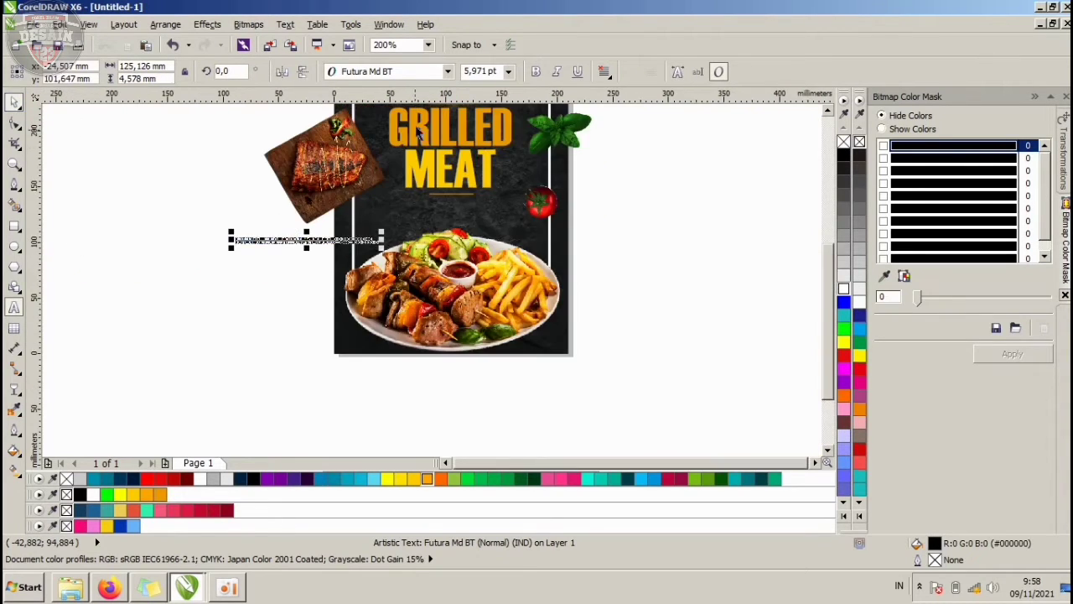
drag(306, 247, 229, 252)
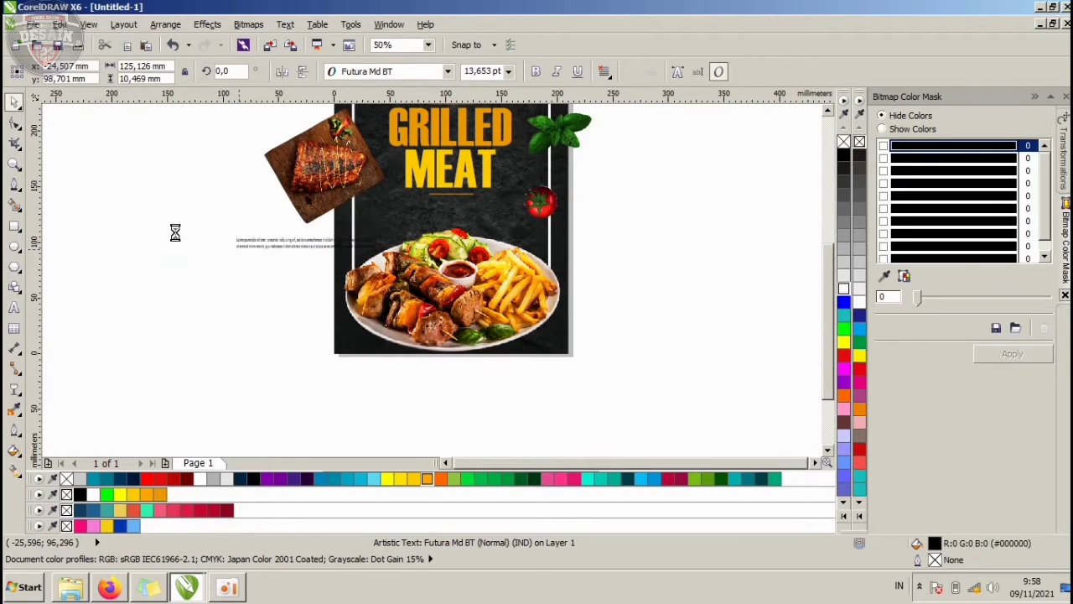
scroll(176, 232, up, 1)
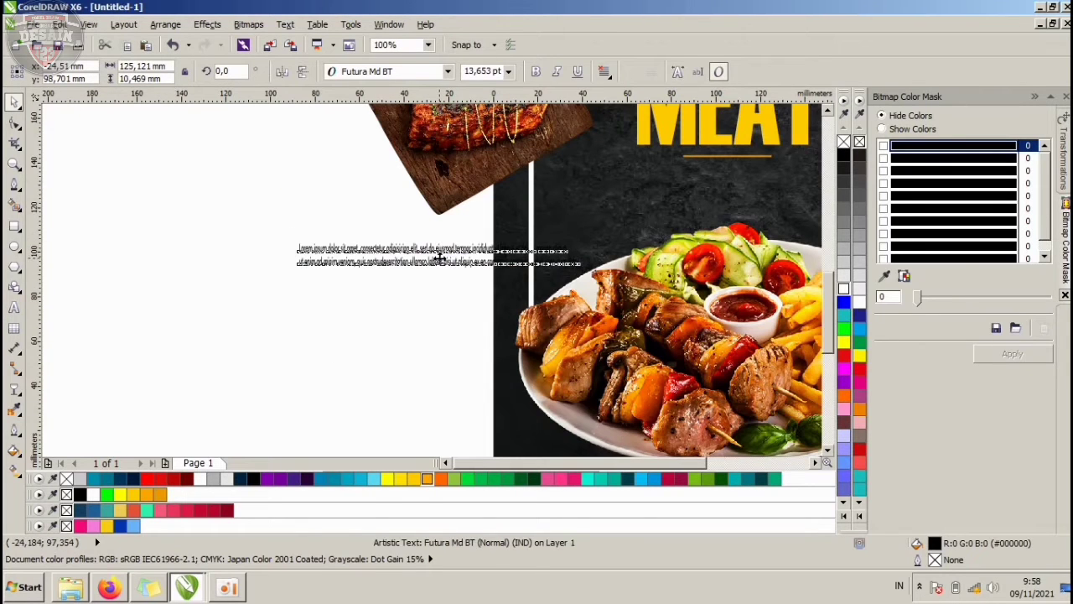
click(439, 263)
key(ctrl+z)
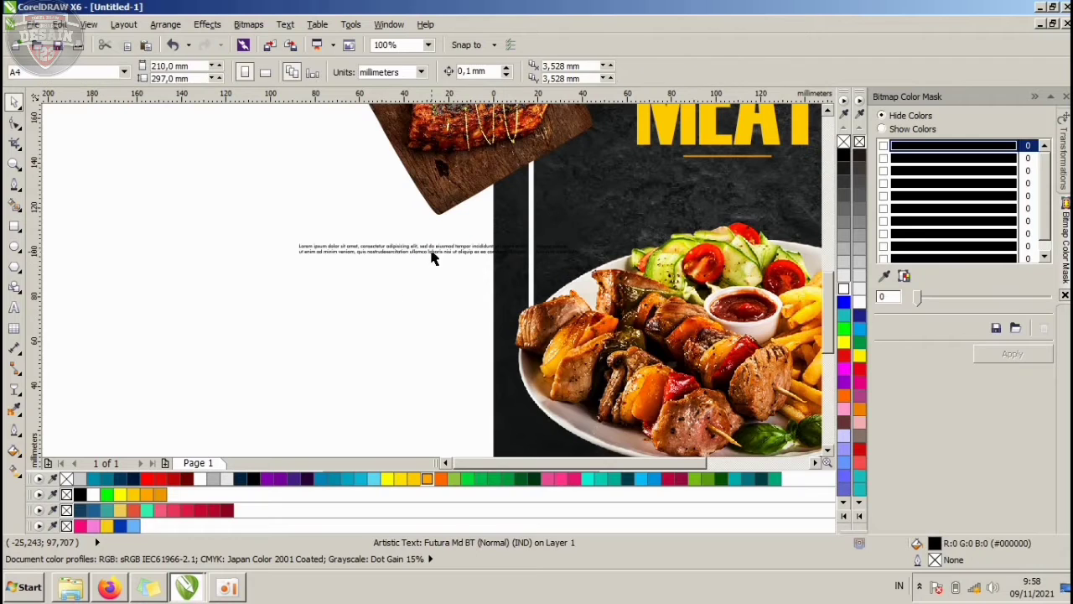
- Move the lorem ipsum text clear of the poster and break its first line after "consectetur"
drag(434, 253, 305, 254)
click(314, 291)
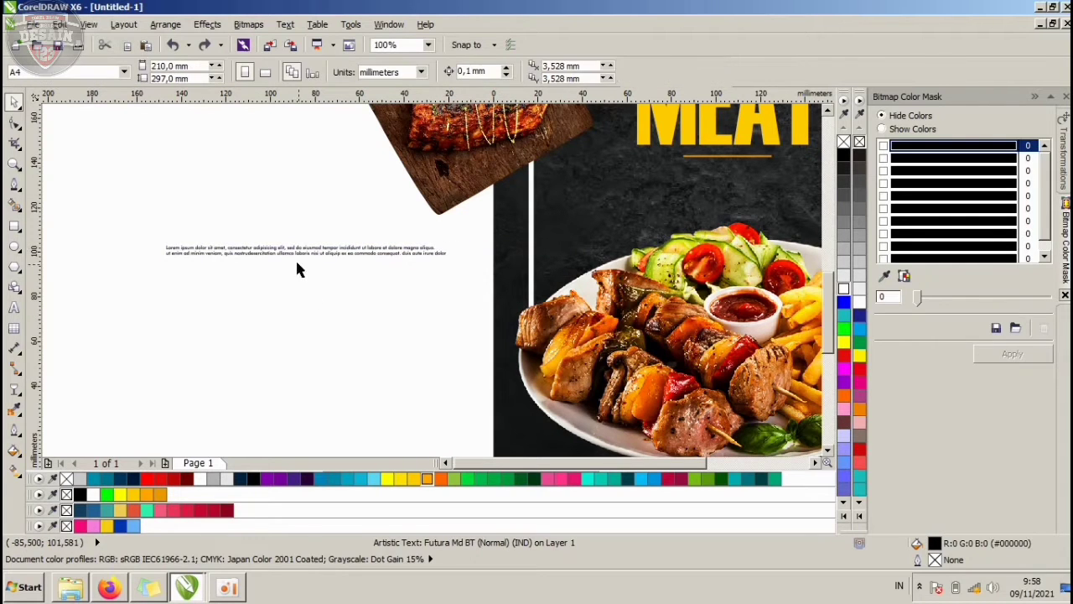
double_click(253, 249)
key(Return)
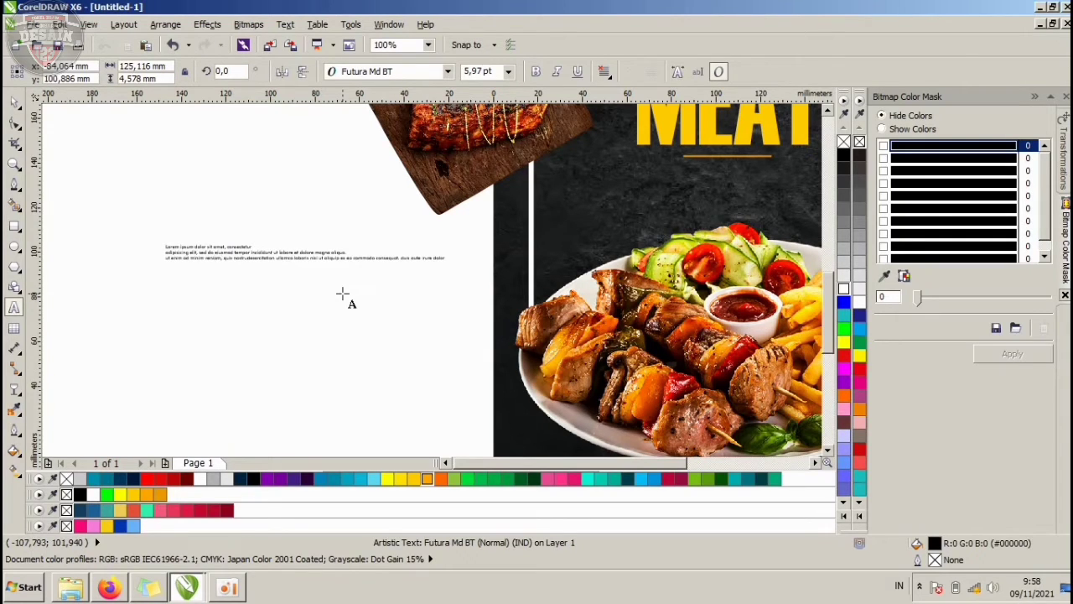
- Delete the rest of the lorem ipsum text's third line so that it ends after "veniam"
key(BackSpace)
key(BackSpace)
key(BackSpace)
key(BackSpace)
key(BackSpace)
key(BackSpace)
key(BackSpace)
key(BackSpace)
key(BackSpace)
key(BackSpace)
key(BackSpace)
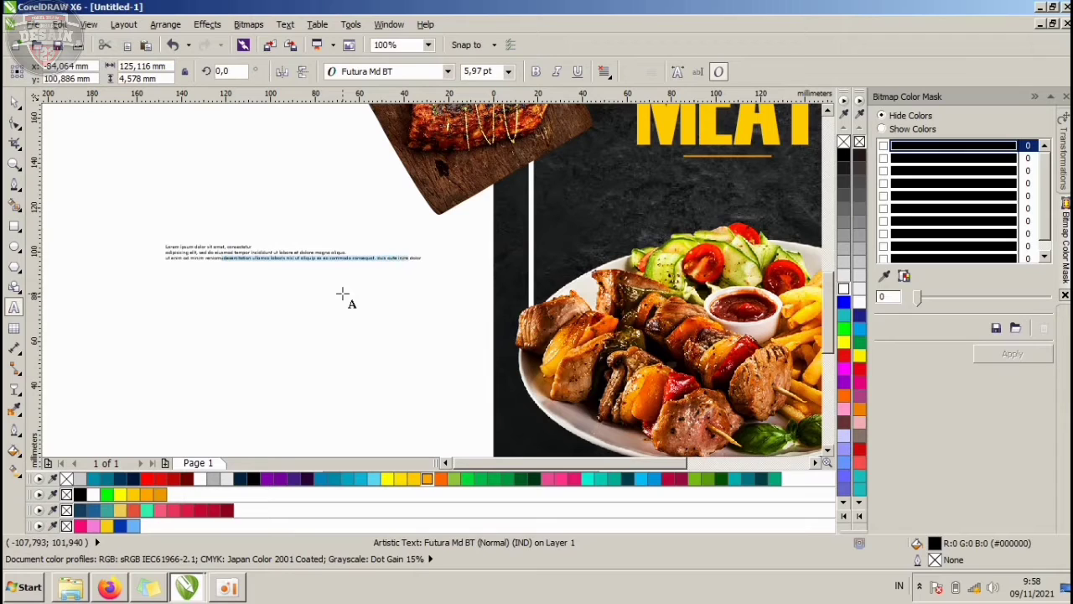
key(BackSpace)
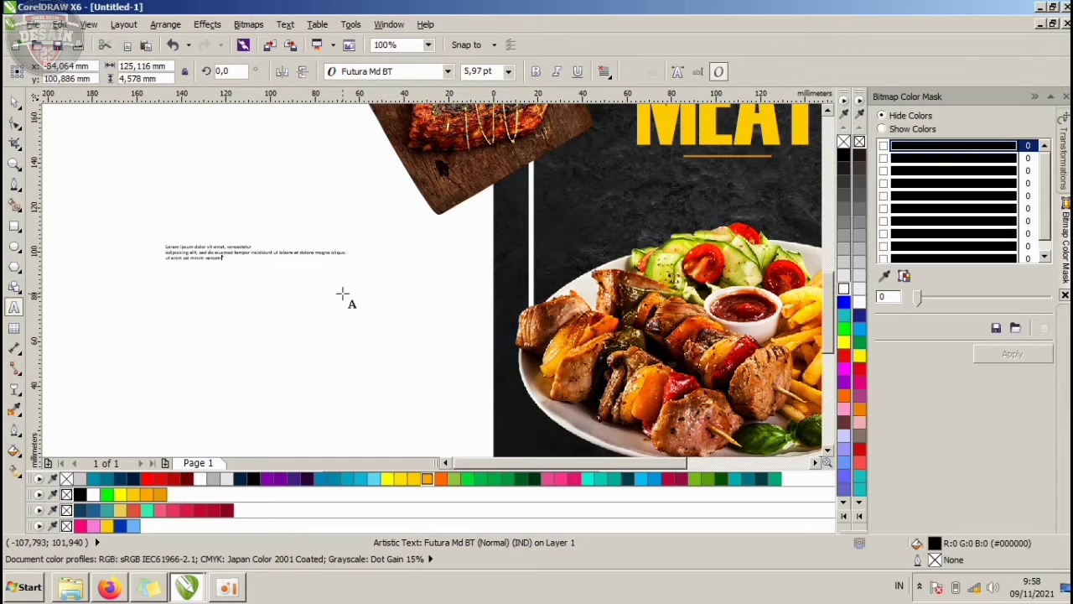
click(14, 102)
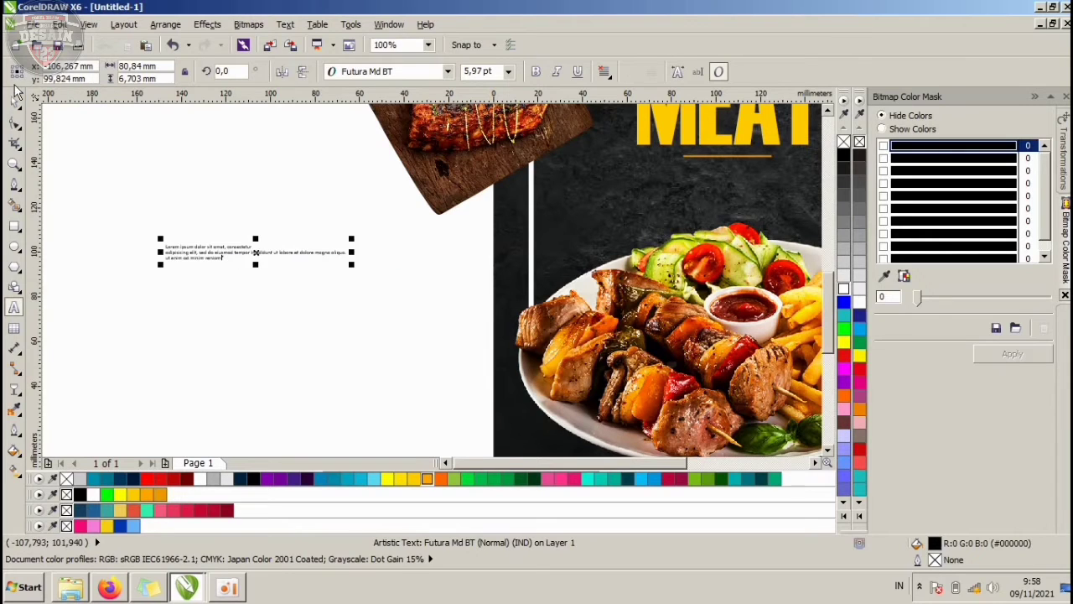
- Center-align the lines of the lorem ipsum text and fill the text with white
click(608, 76)
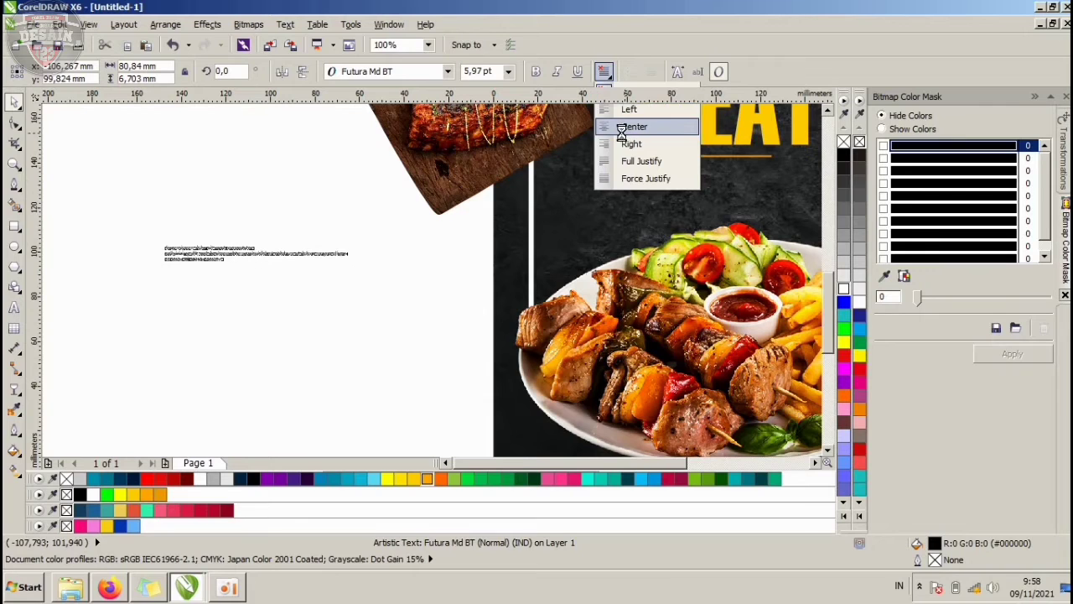
click(629, 125)
click(844, 289)
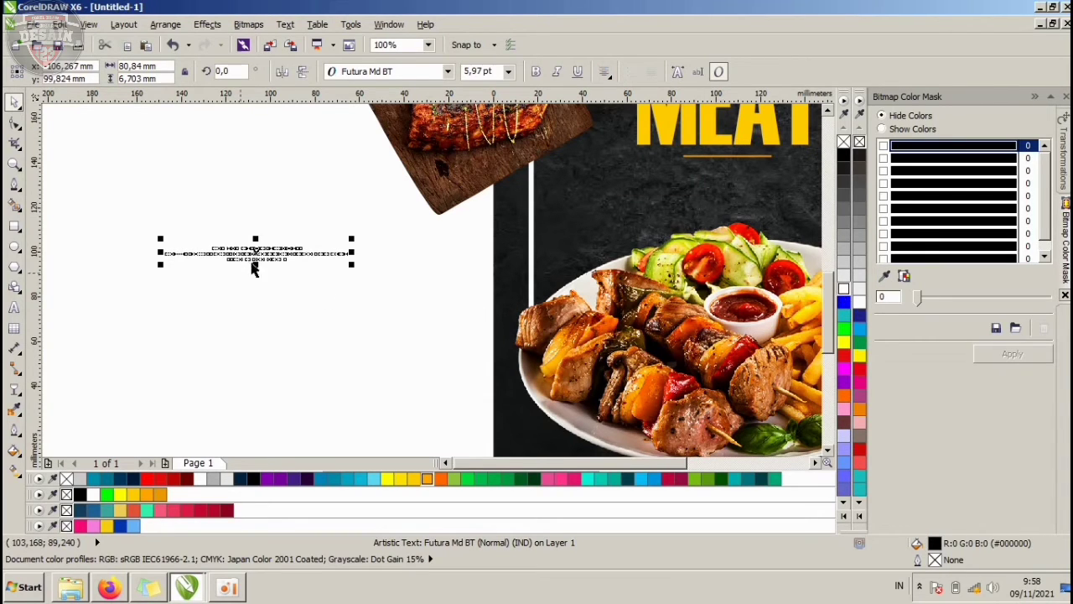
- Place the lorem ipsum text below the lower orange line and scale it up to about 111 mm wide
drag(256, 251, 735, 184)
scroll(267, 252, down, 1)
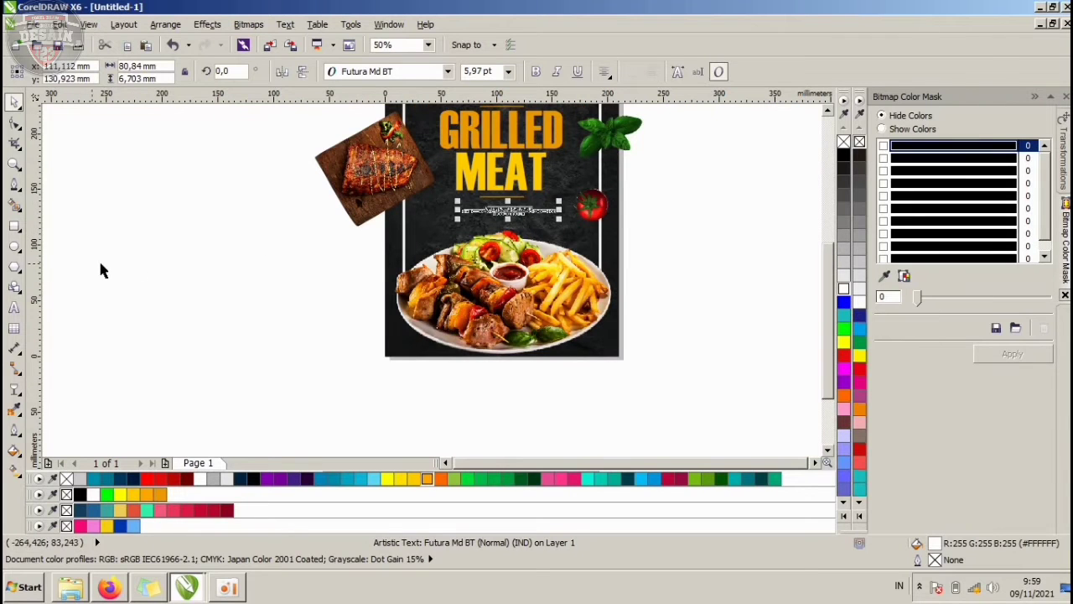
scroll(574, 210, up, 1)
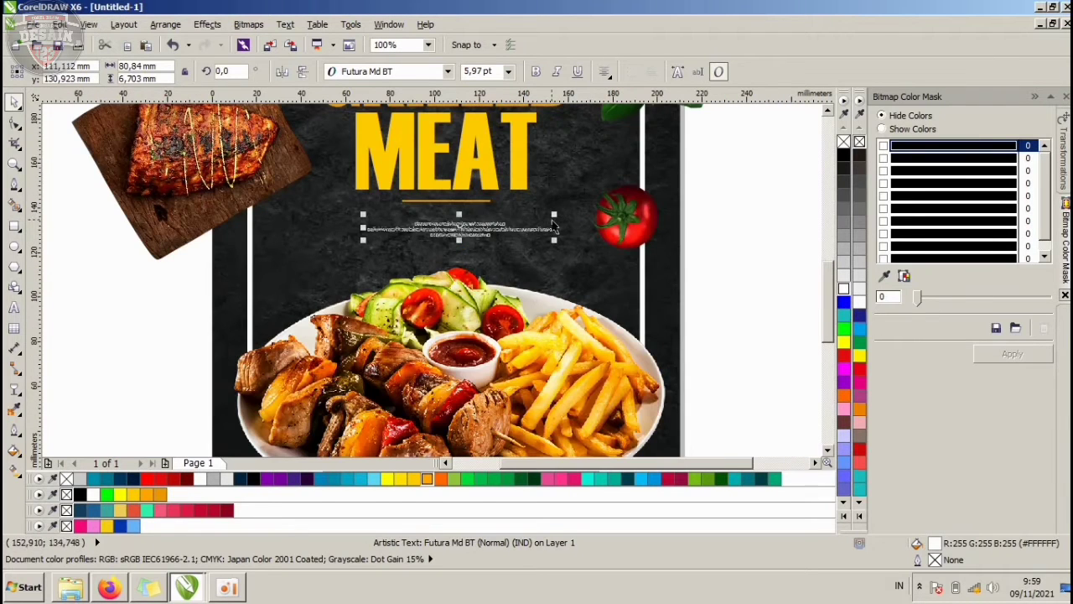
drag(556, 215, 588, 201)
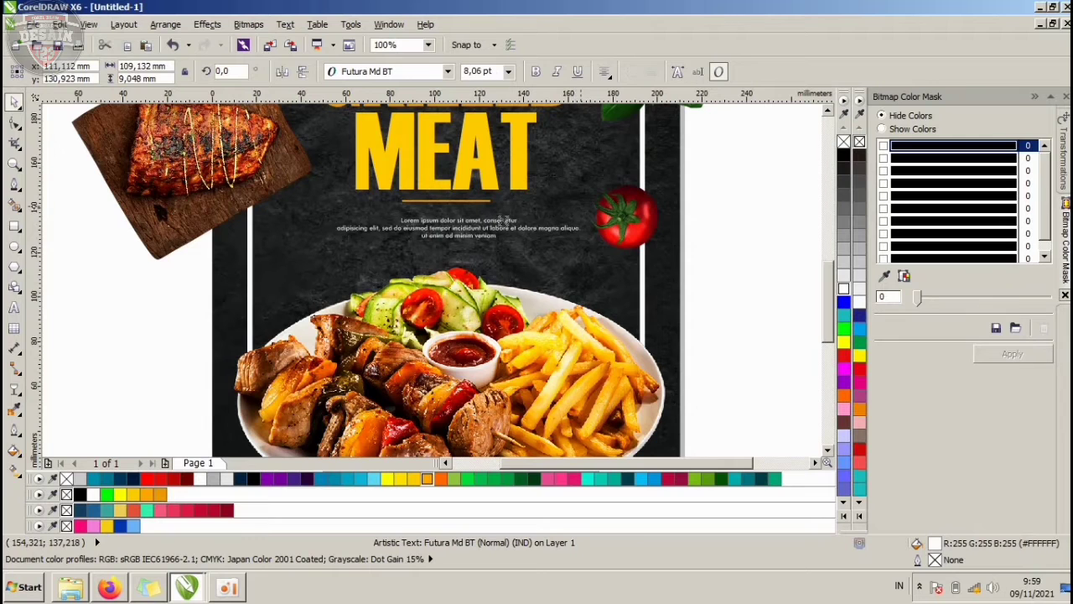
scroll(500, 221, up, 1)
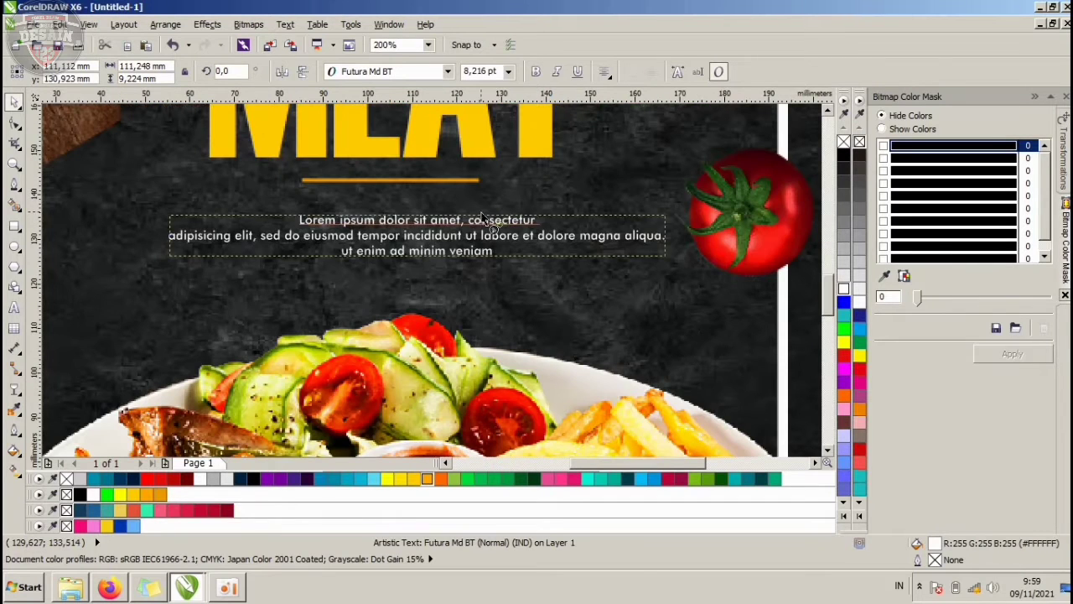
- Adjust the position of the lorem ipsum text and center it horizontally with the food plate image
drag(476, 214, 477, 221)
shift+click(542, 277)
key(c)
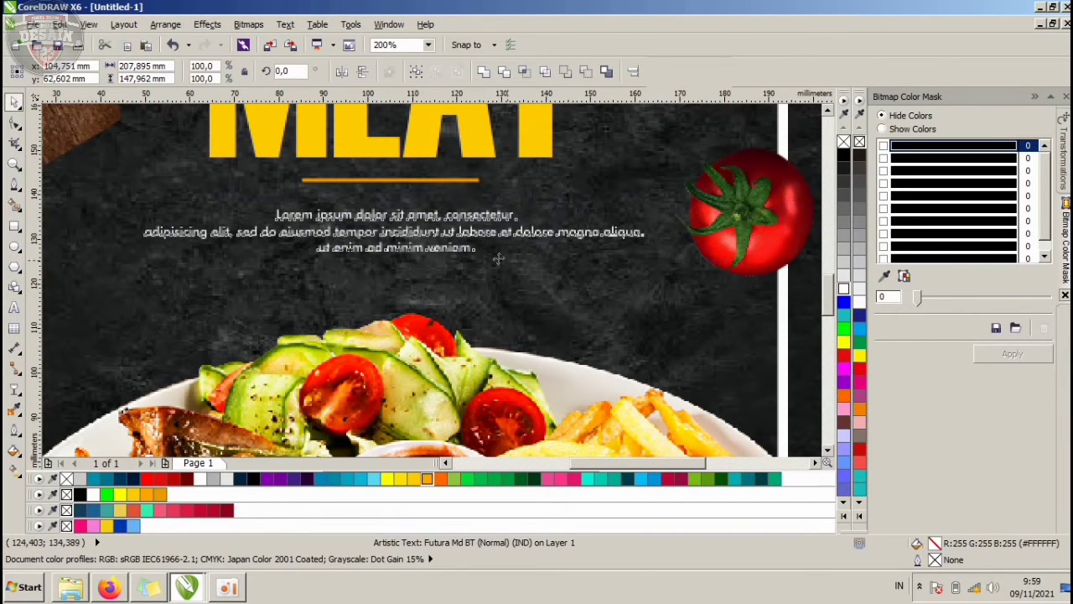
- Scale up the lorem ipsum text below the lower orange line to about 133 mm wide
scroll(467, 228, down, 2)
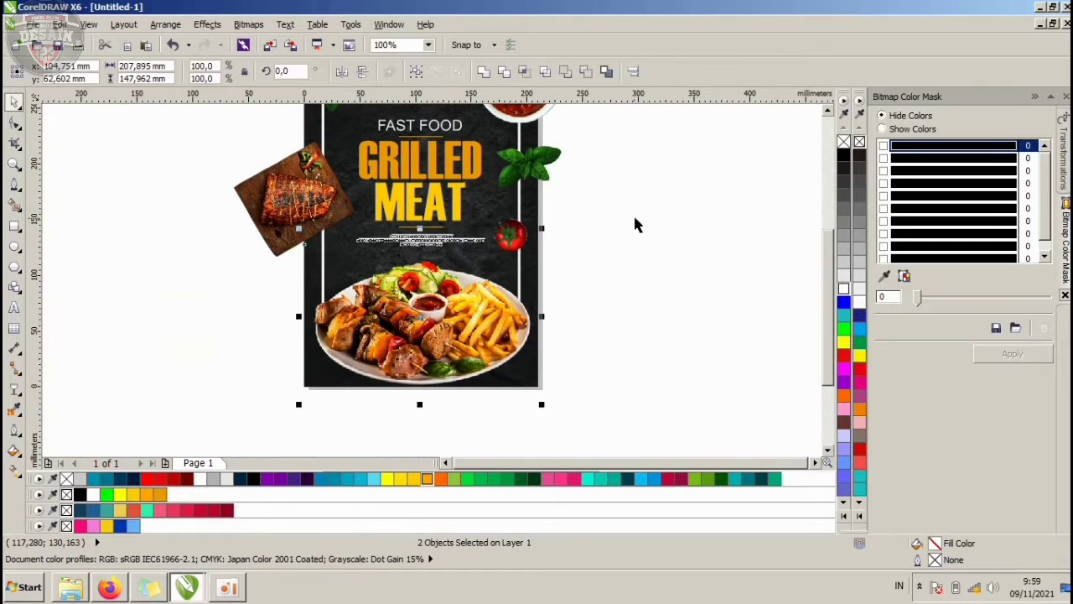
click(635, 223)
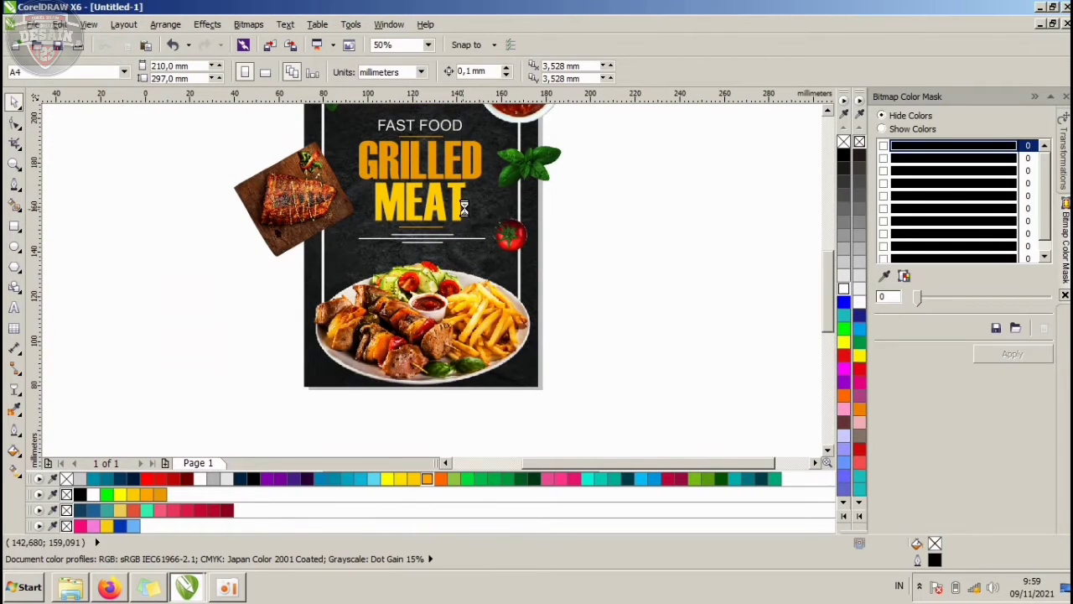
scroll(461, 257, up, 1)
click(434, 281)
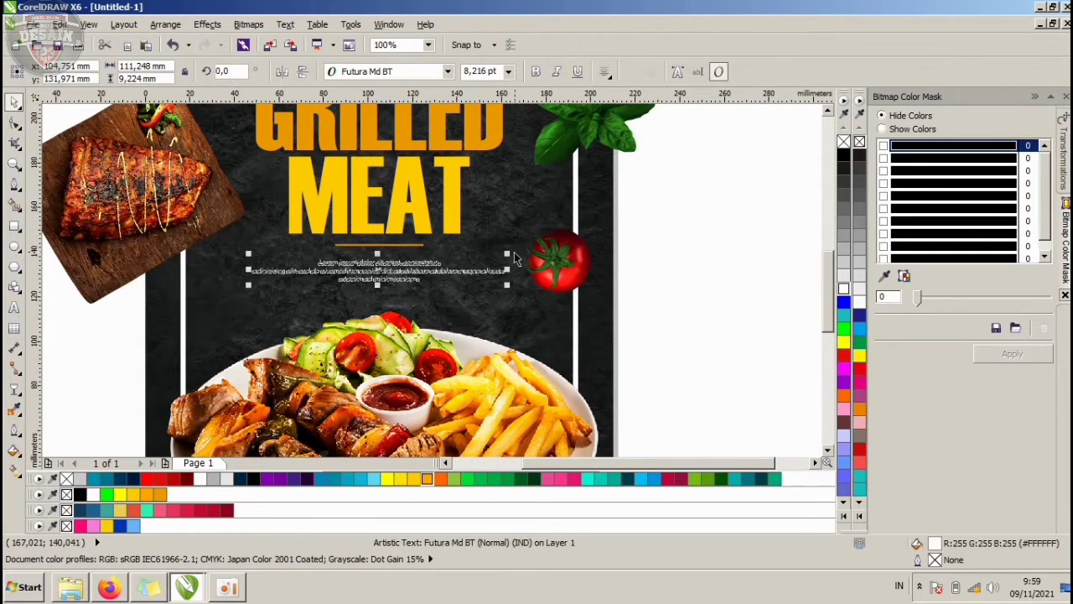
drag(514, 251, 539, 235)
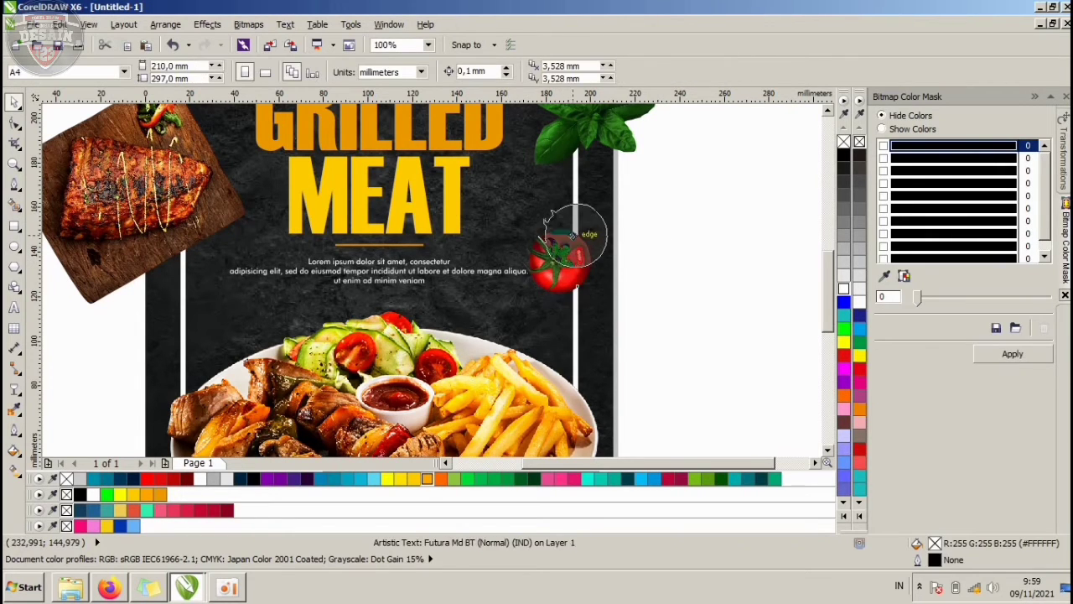
- Move the tomato beside the lorem ipsum text upward, clear of the end of the text's second line
click(585, 239)
click(689, 225)
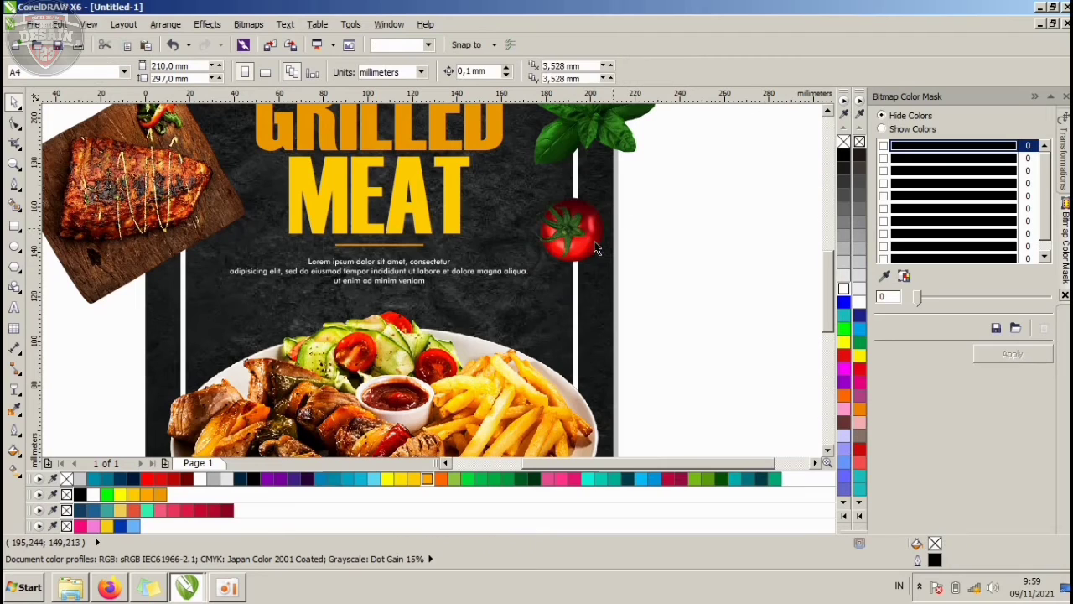
mouse_move(576, 231)
mouse_down()
mouse_move(551, 226)
mouse_move(563, 228)
mouse_up()
click(711, 238)
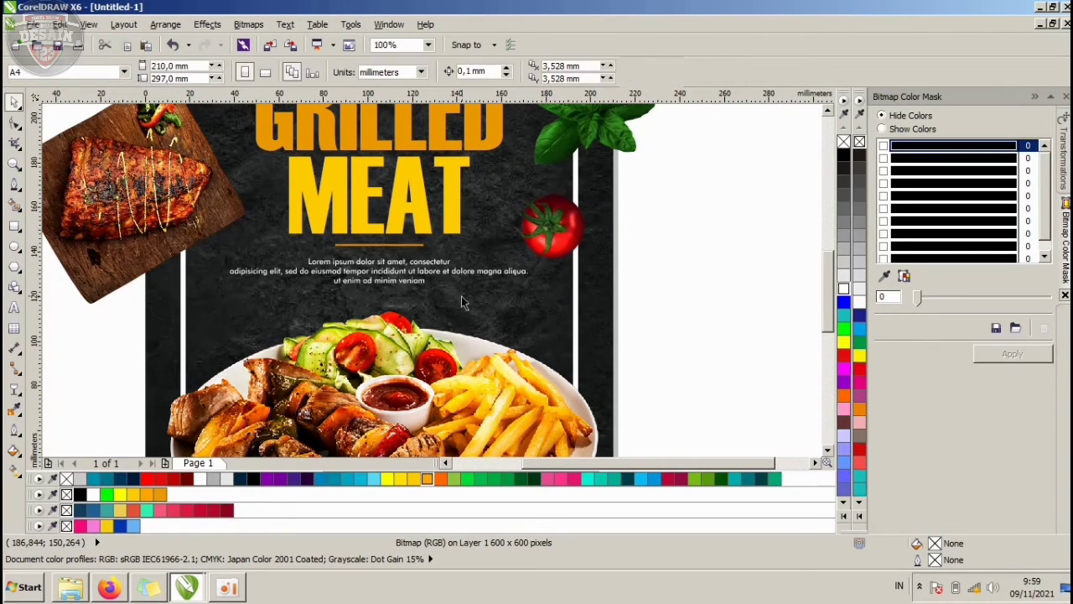
scroll(460, 269, down, 2)
click(460, 259)
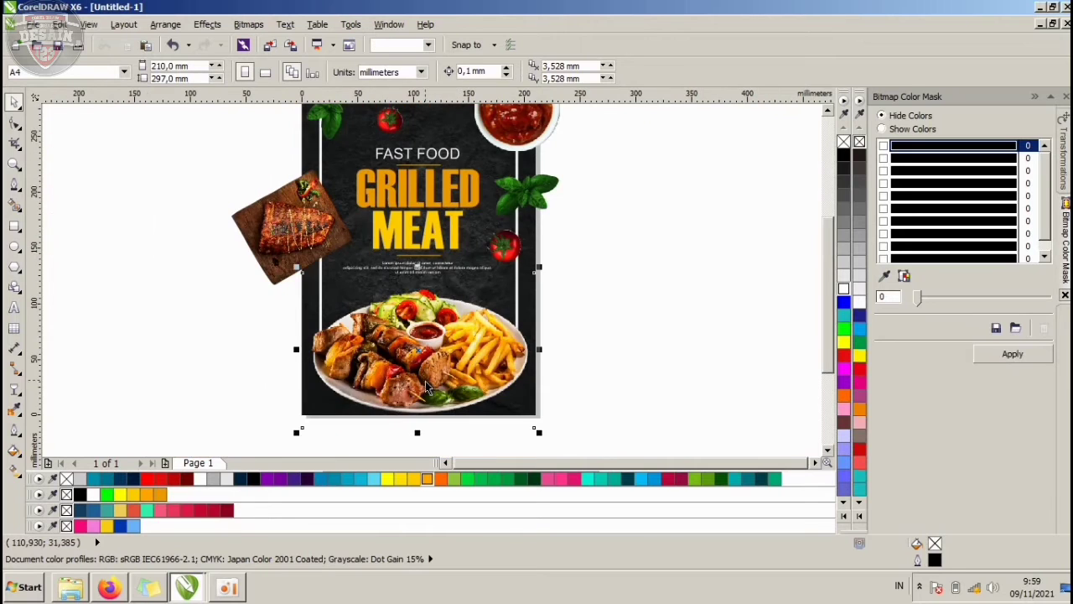
scroll(453, 311, up, 2)
scroll(452, 311, down, 1)
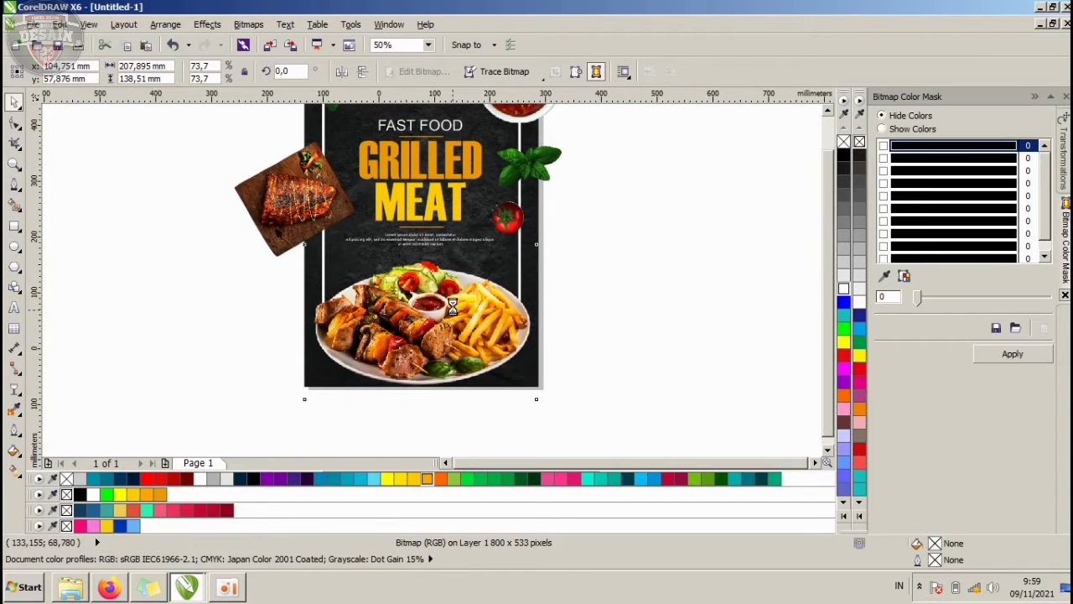
scroll(453, 206, up, 1)
scroll(406, 173, up, 1)
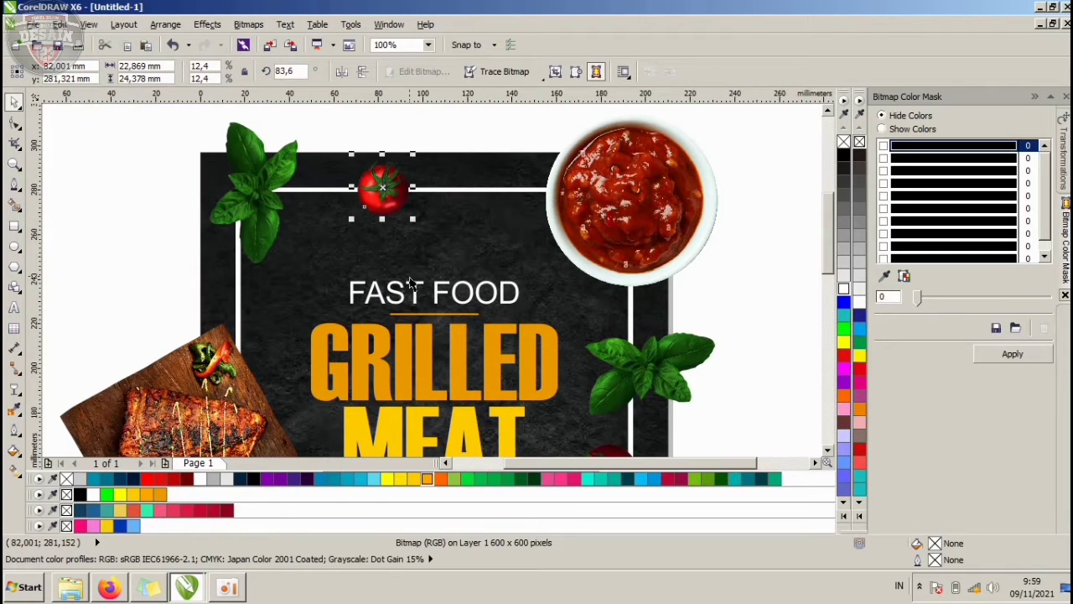
- Move the FAST FOOD and GRILLED MEAT titles, both orange lines and the lorem ipsum text up together, to about Y 196 mm
click(421, 302)
click(414, 294)
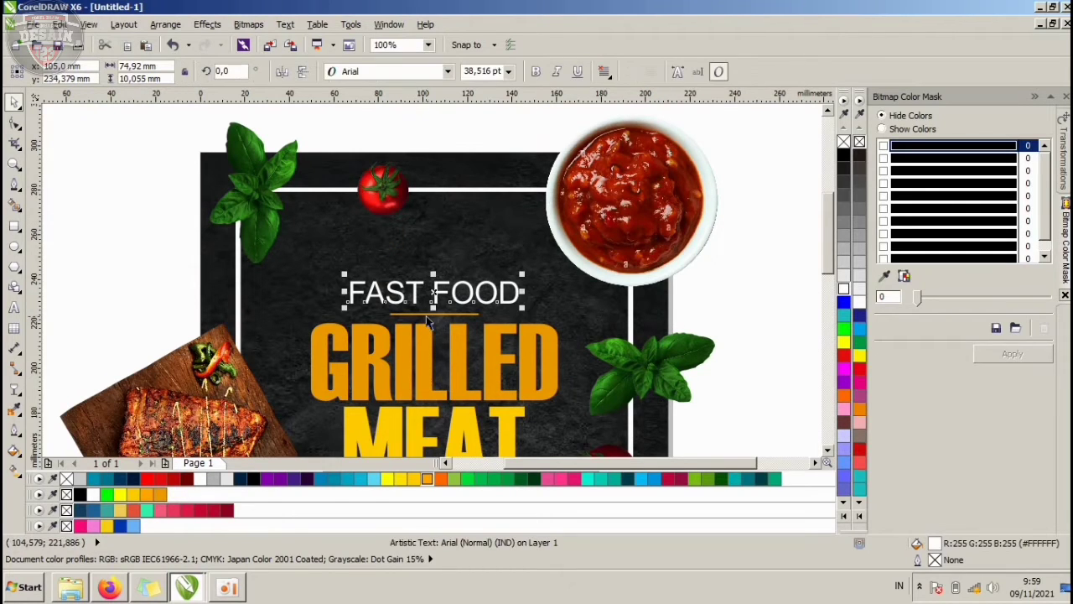
shift+click(429, 315)
shift+click(424, 365)
shift+click(423, 443)
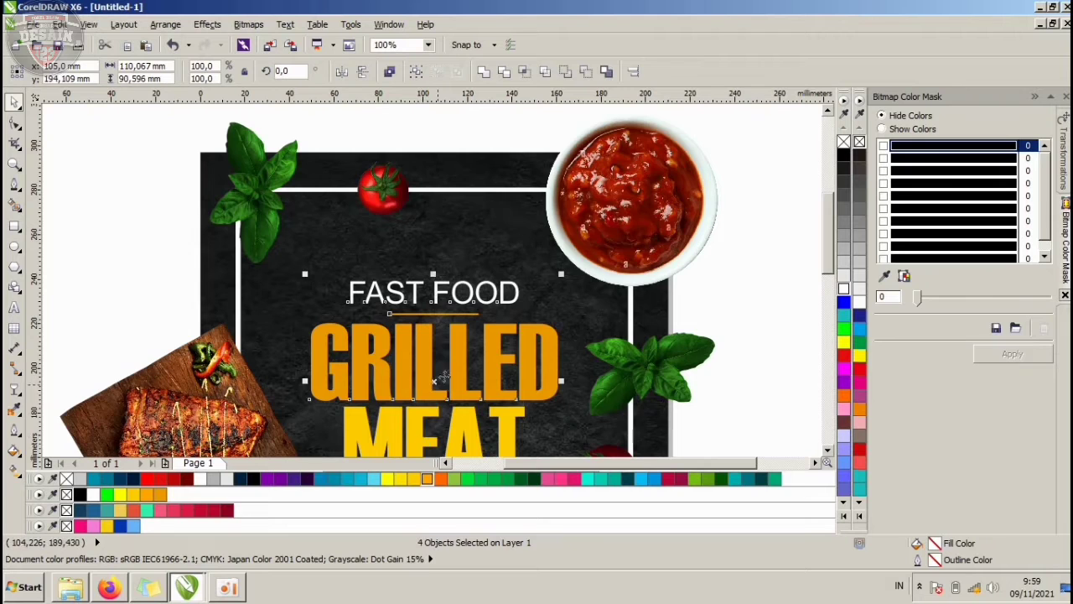
scroll(423, 442, down, 2)
scroll(468, 379, up, 2)
scroll(468, 379, up, 2)
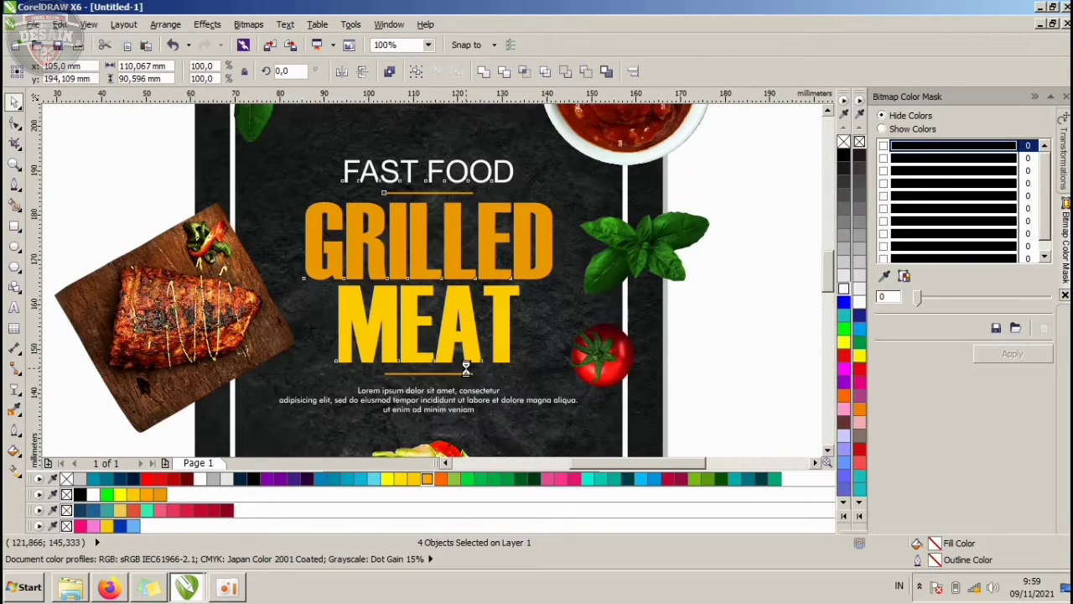
shift+click(424, 423)
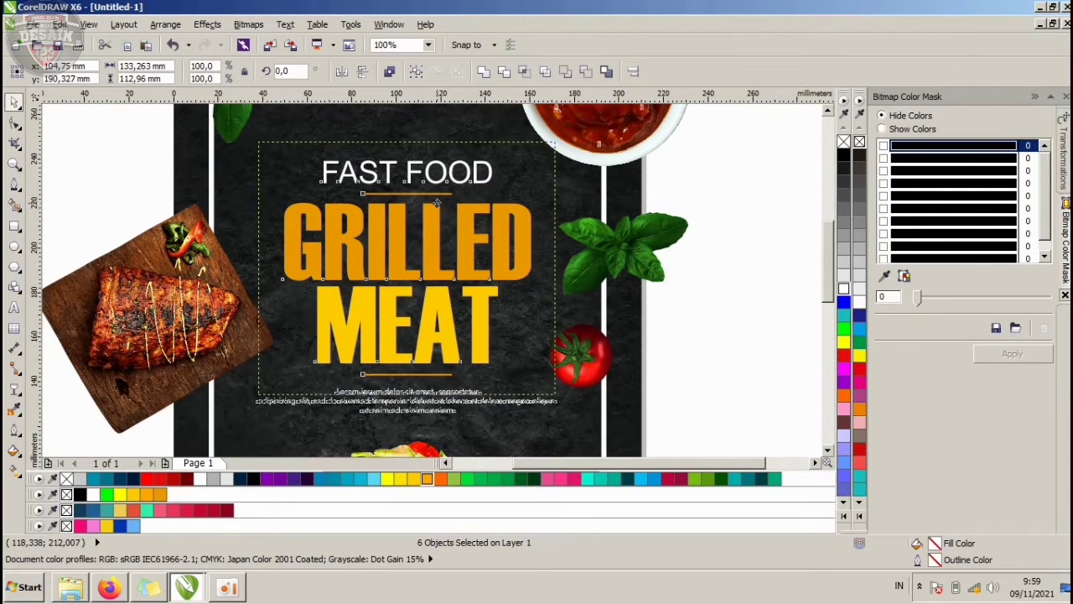
drag(436, 202, 433, 198)
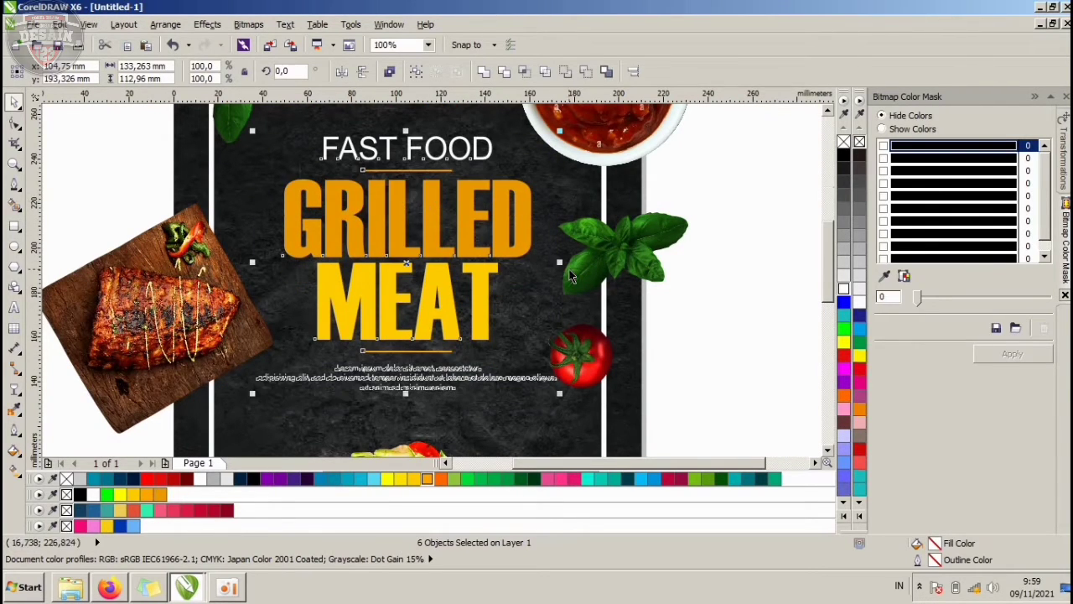
scroll(570, 276, down, 2)
scroll(515, 232, up, 2)
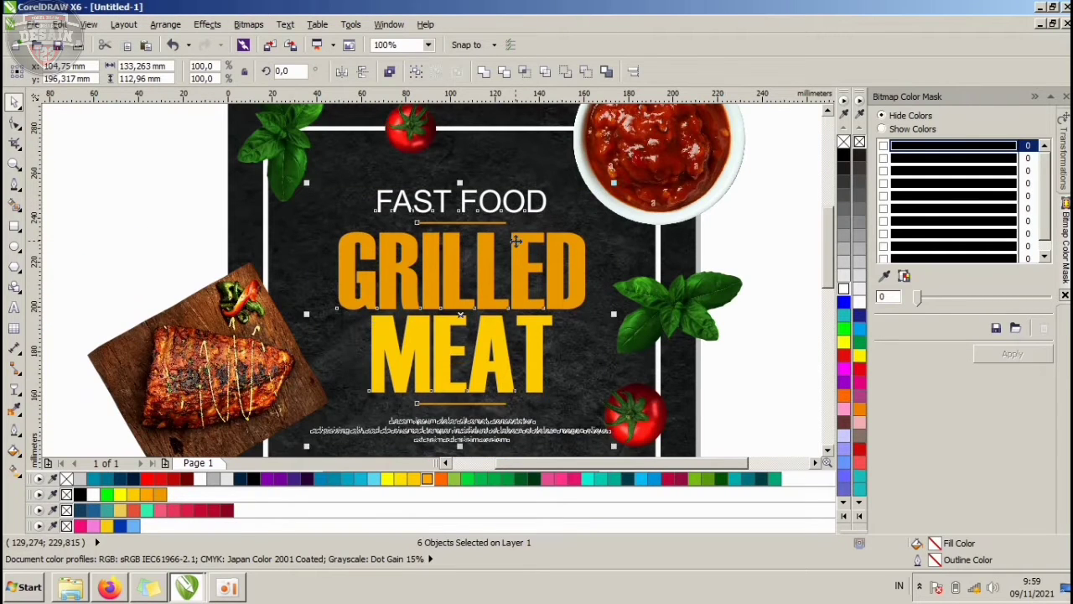
- Move the tomato beside the lorem ipsum text down and outward so that it no longer covers the text's second line
scroll(515, 241, down, 2)
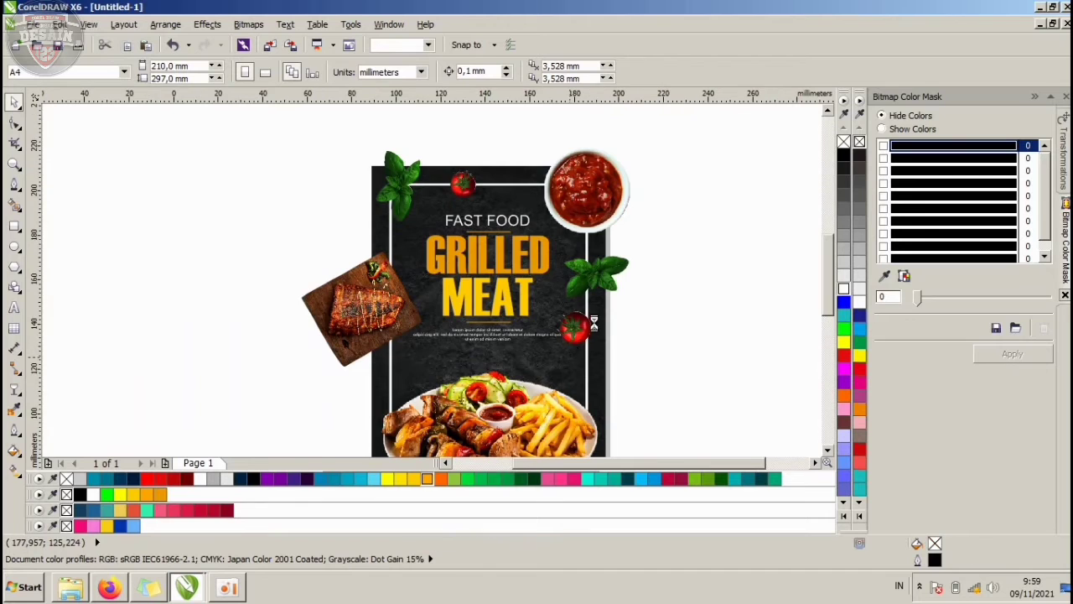
scroll(587, 327, up, 2)
click(587, 302)
drag(601, 347, 601, 347)
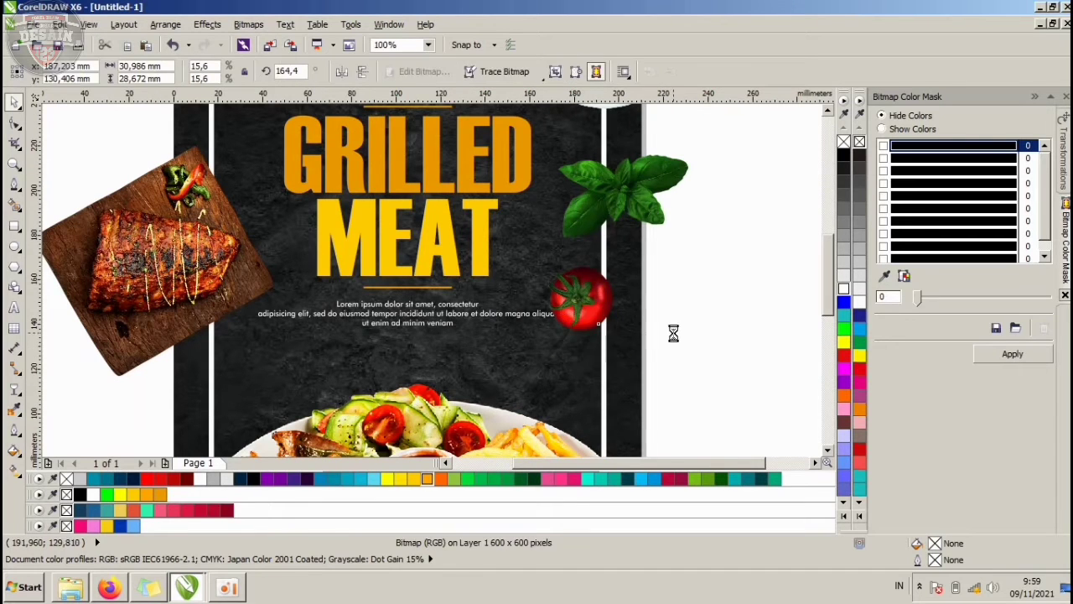
click(673, 328)
- Draw a circle about 14.5 mm in diameter on the dark area between the lorem ipsum text and the food plate
scroll(562, 271, down, 2)
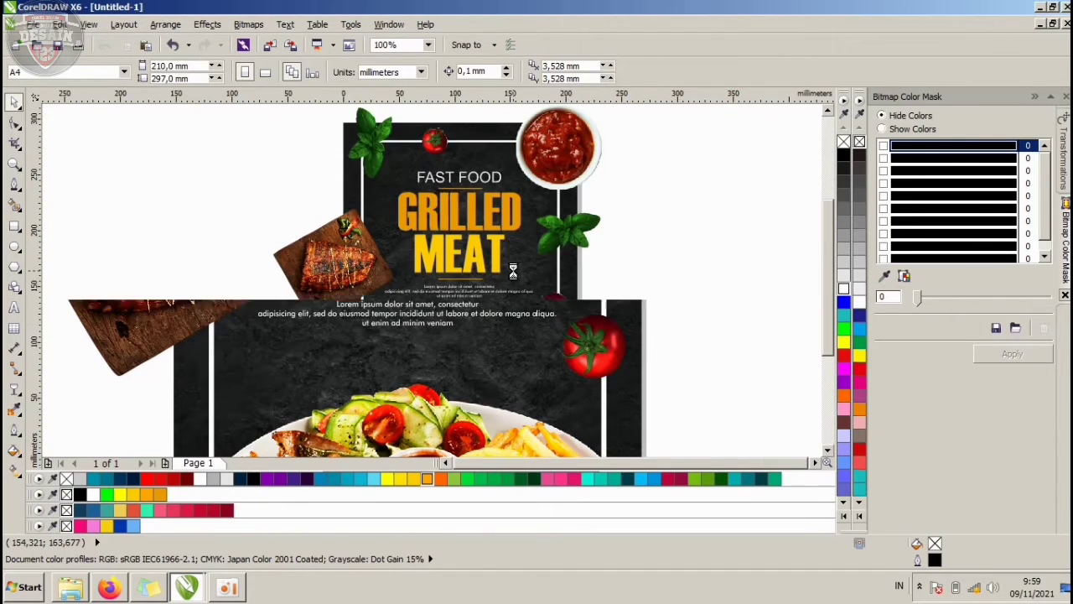
scroll(457, 319, up, 2)
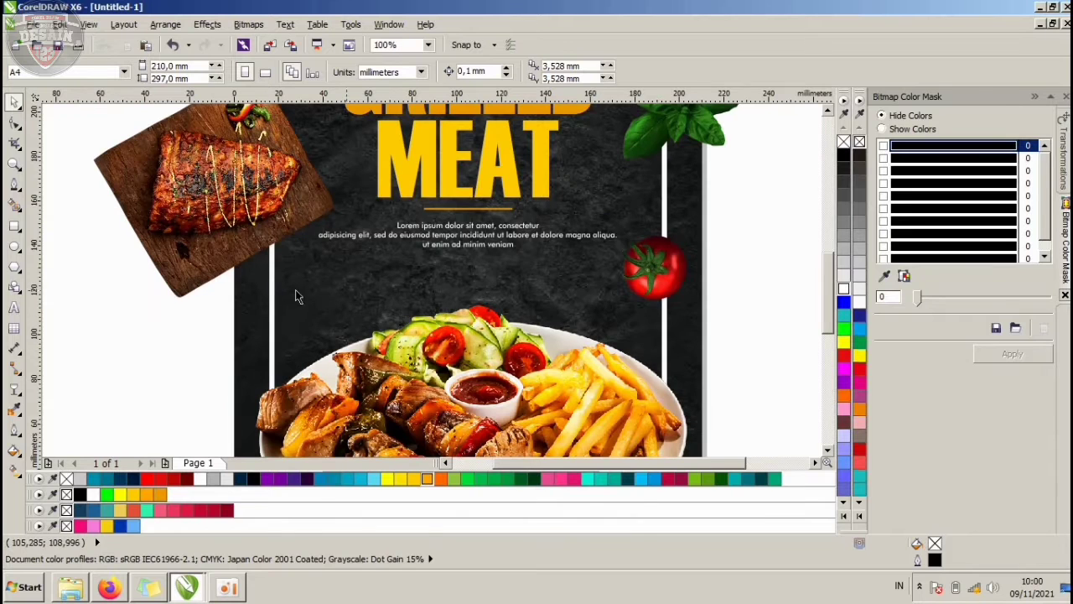
click(15, 246)
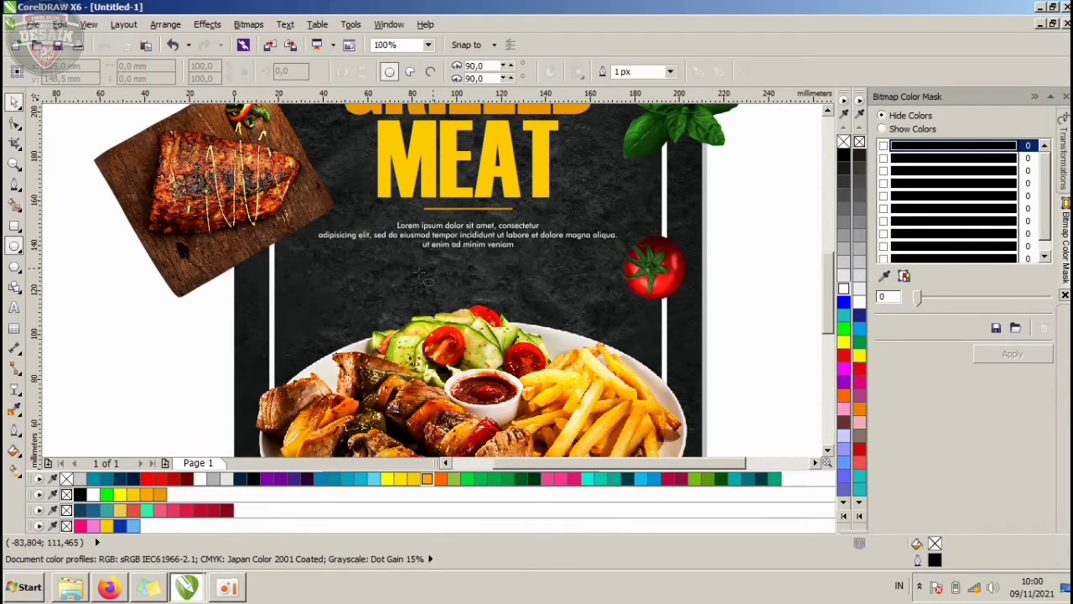
scroll(404, 270, up, 1)
drag(350, 243, 418, 311)
click(12, 100)
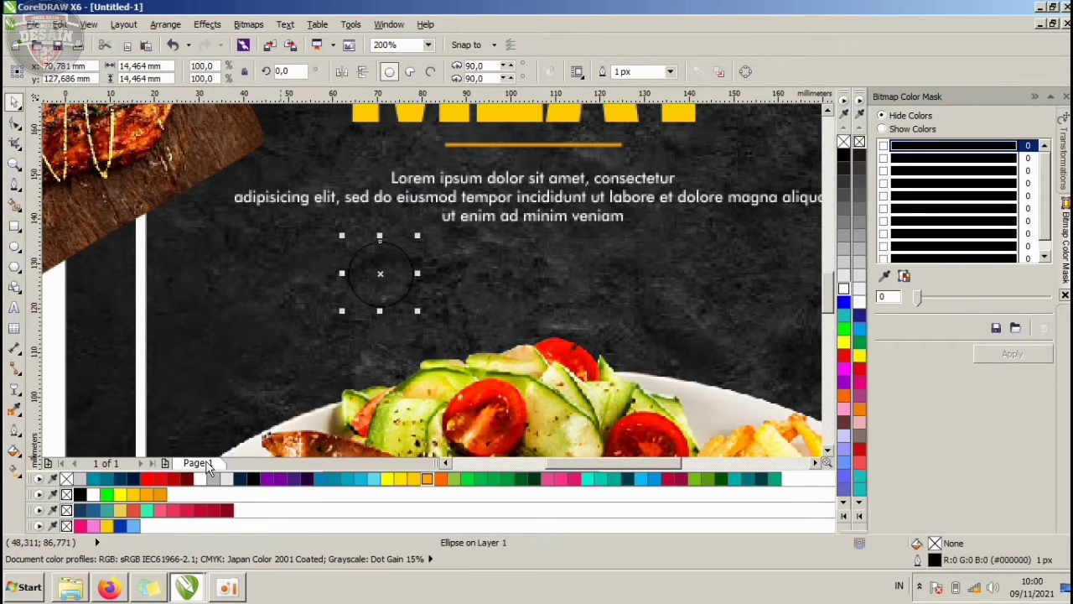
- Remove the circle's outline and give it a vertical linear gradient from red (#B80606) at the top to dark red at the bottom
click(176, 479)
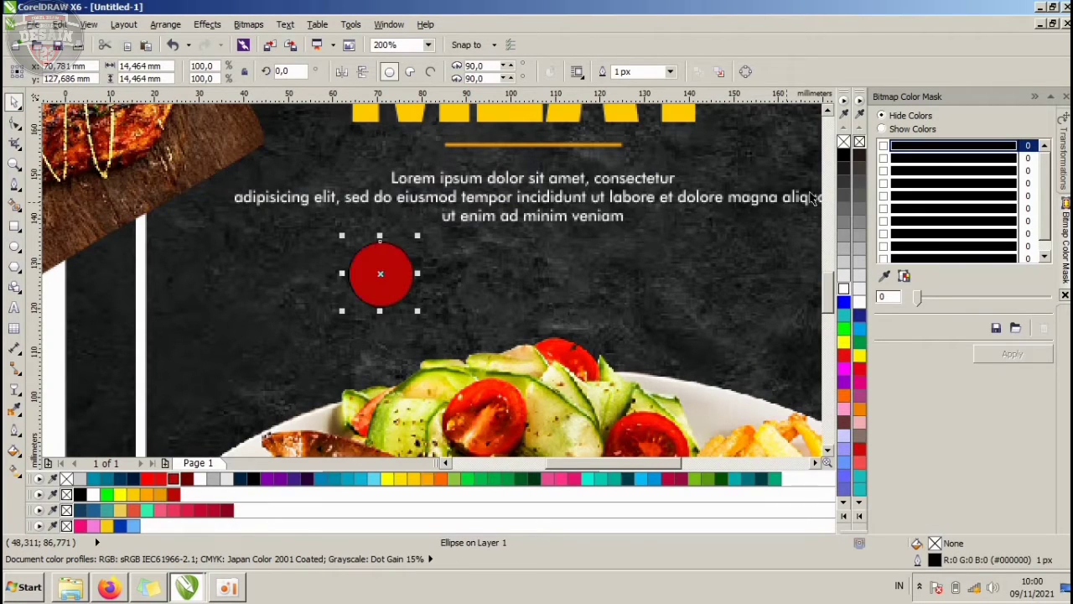
right_click(844, 141)
click(14, 471)
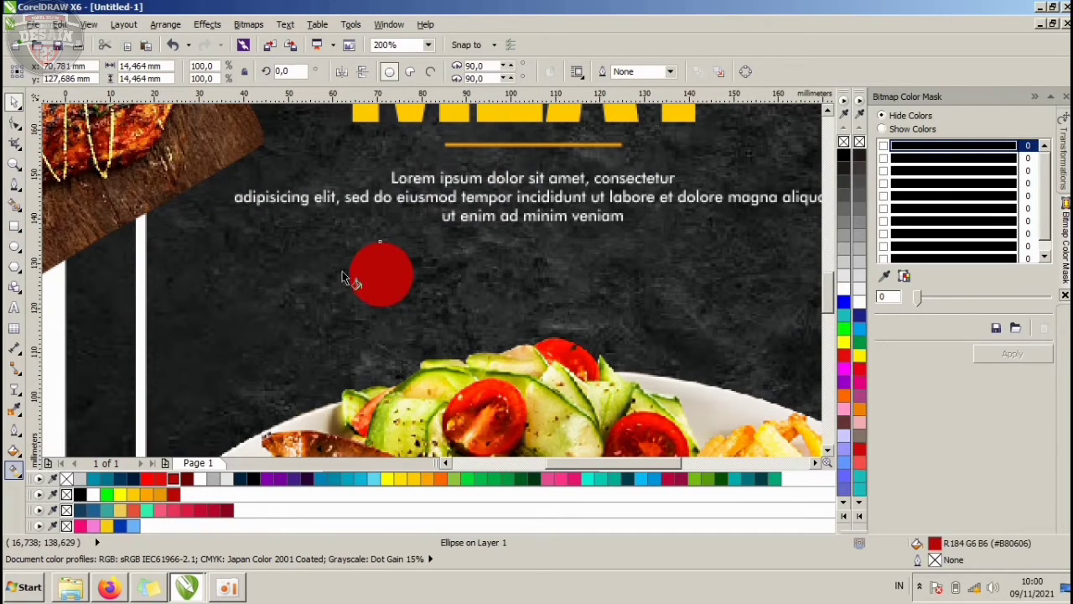
drag(383, 253, 381, 305)
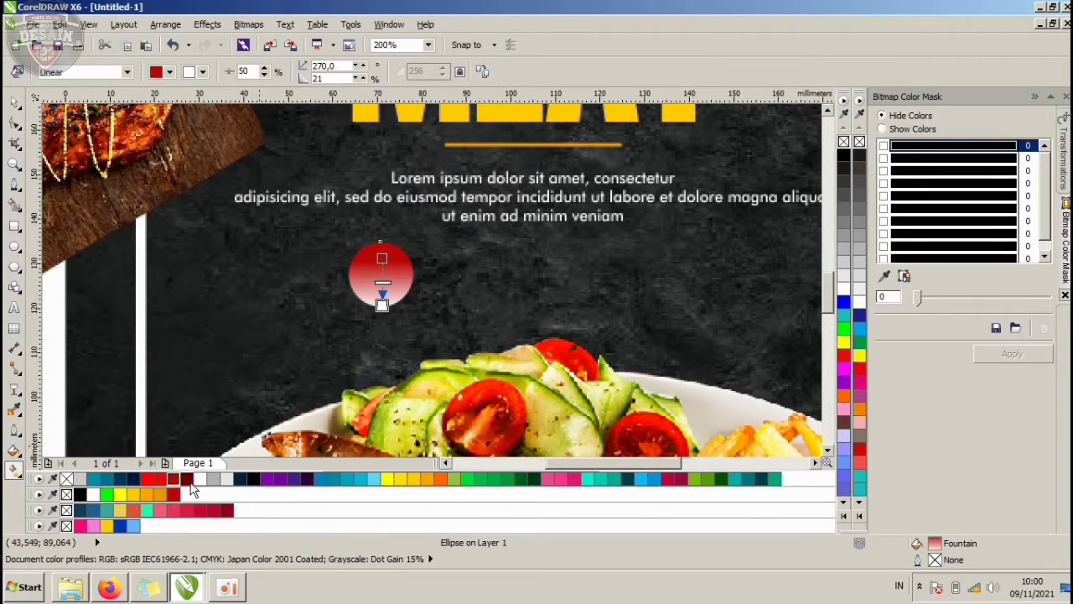
click(188, 480)
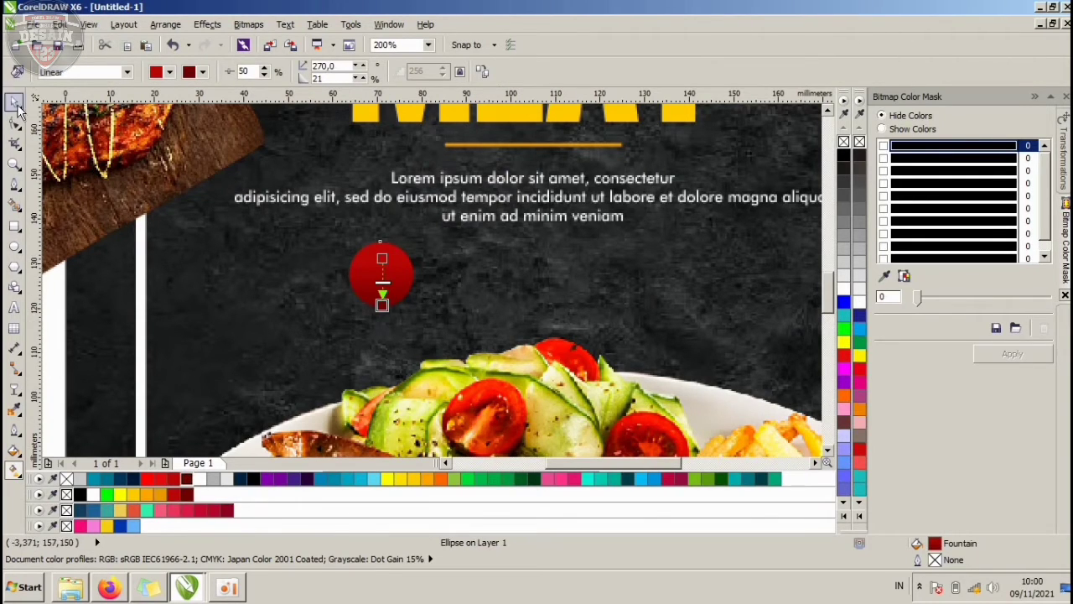
click(15, 104)
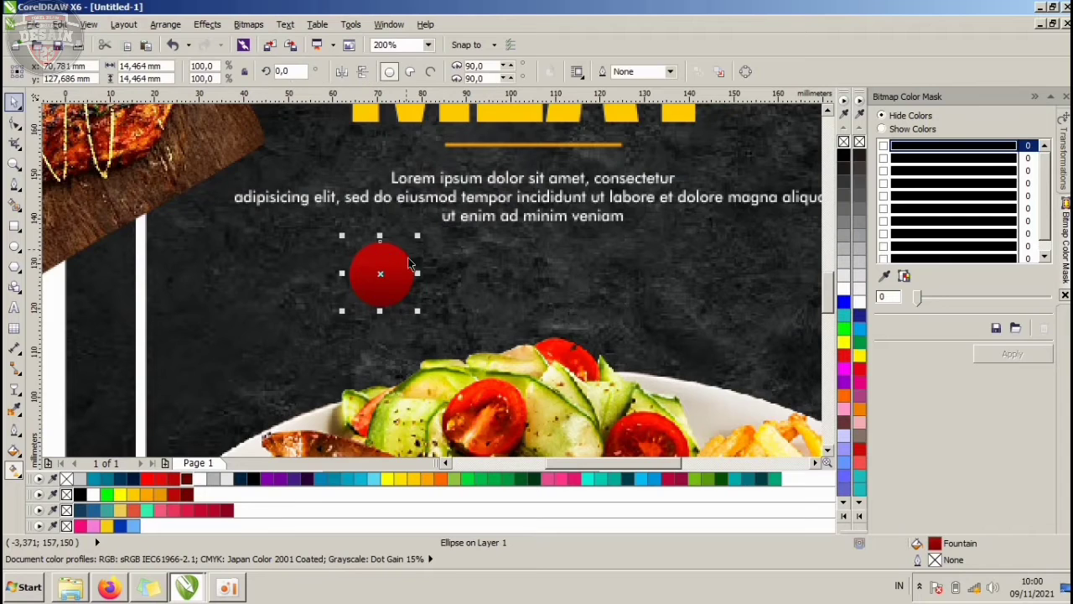
- Add the artistic text "F" just below the red circle and set its font to Geometr415 Blk BT
click(15, 308)
click(319, 324)
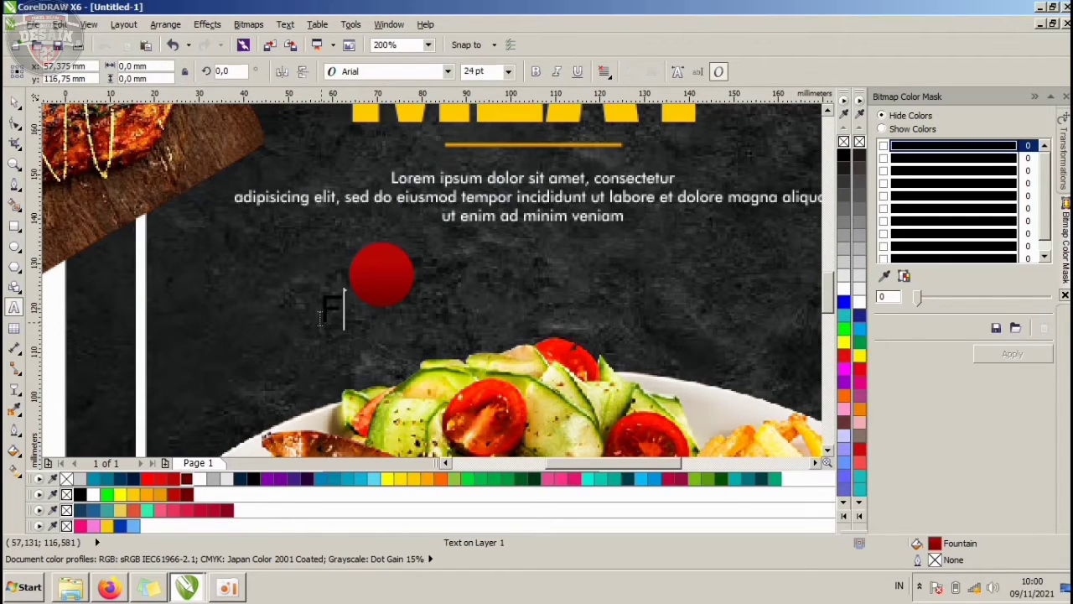
click(410, 71)
mouse_move(394, 110)
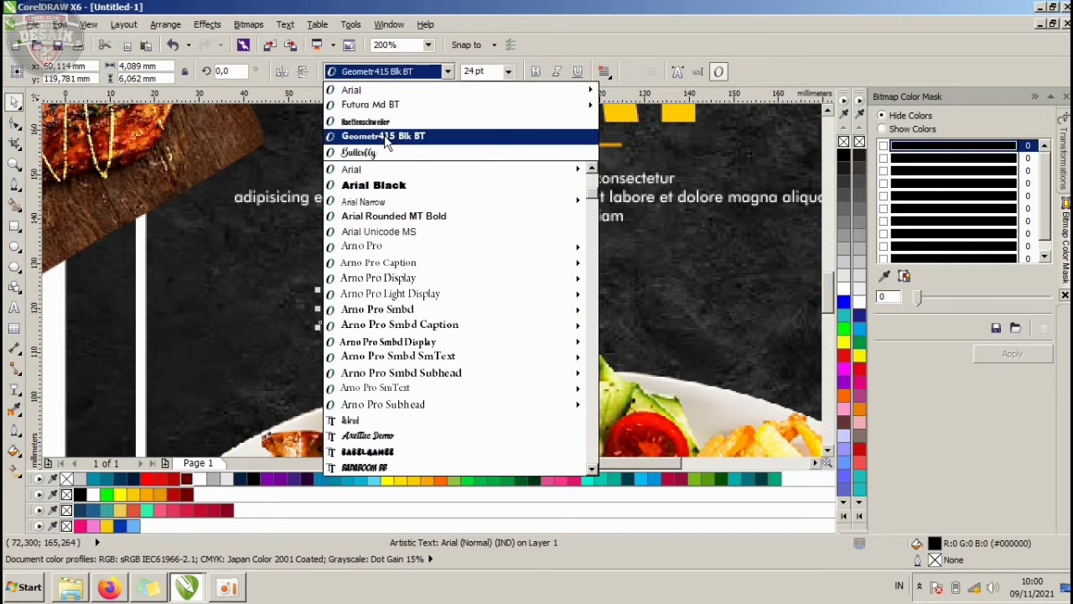
click(384, 135)
- Center the letter F horizontally and vertically on the red circle and fill it with white
key(c)
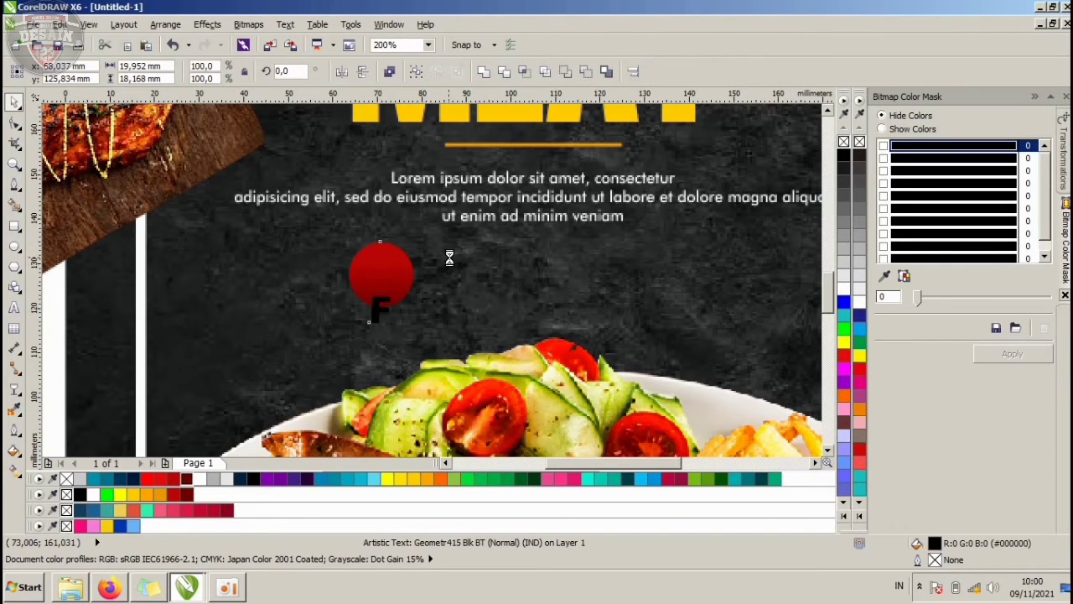
key(e)
click(448, 257)
click(383, 274)
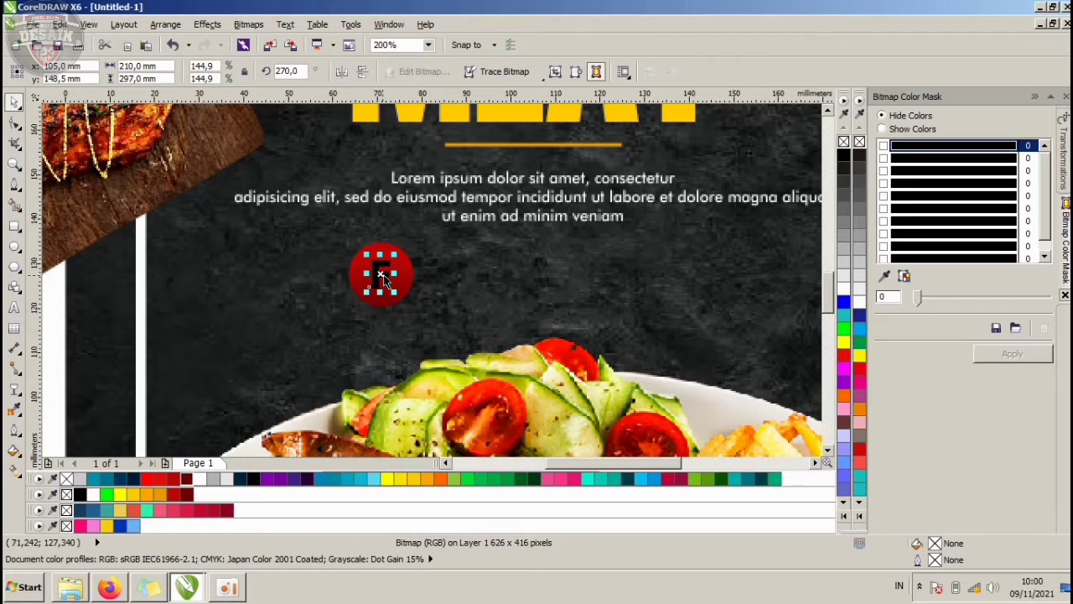
click(844, 289)
- Enlarge the white letter F slightly about its center and select it together with the red circle
scroll(409, 272, up, 2)
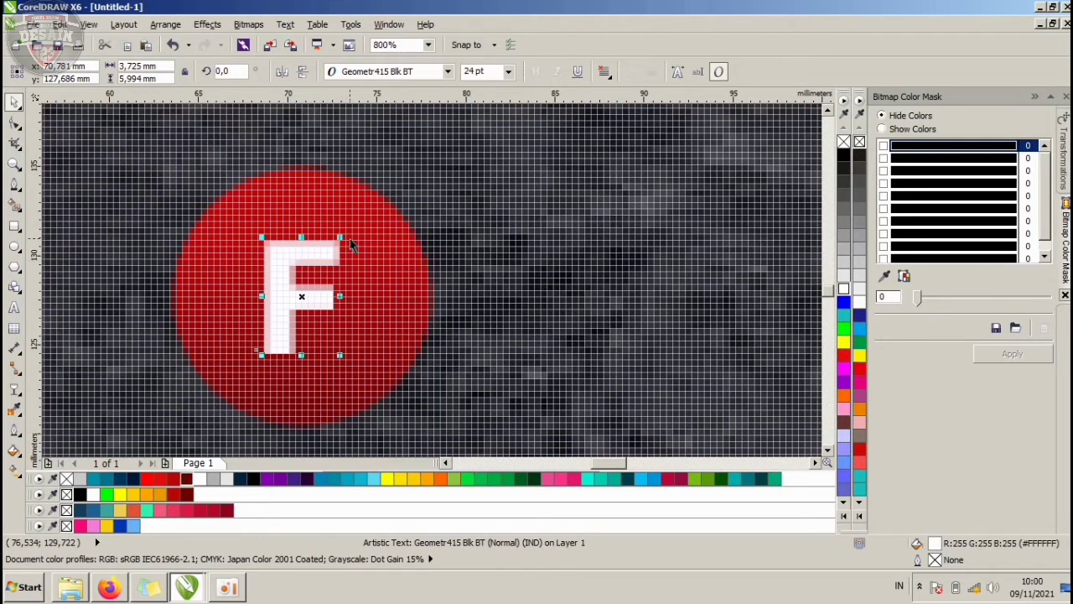
shift+click(381, 273)
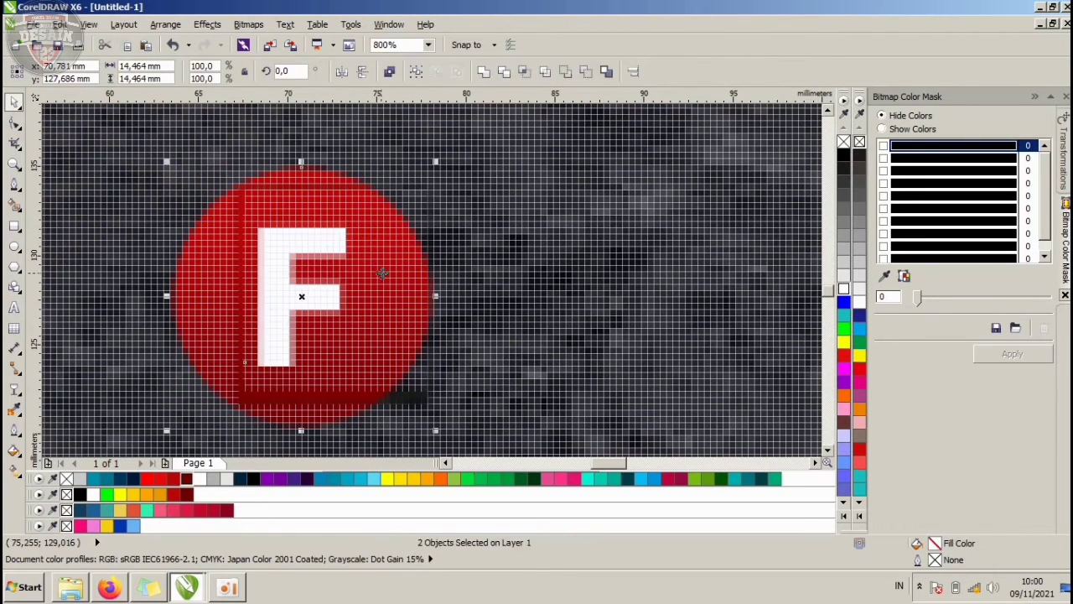
scroll(380, 275, down, 1)
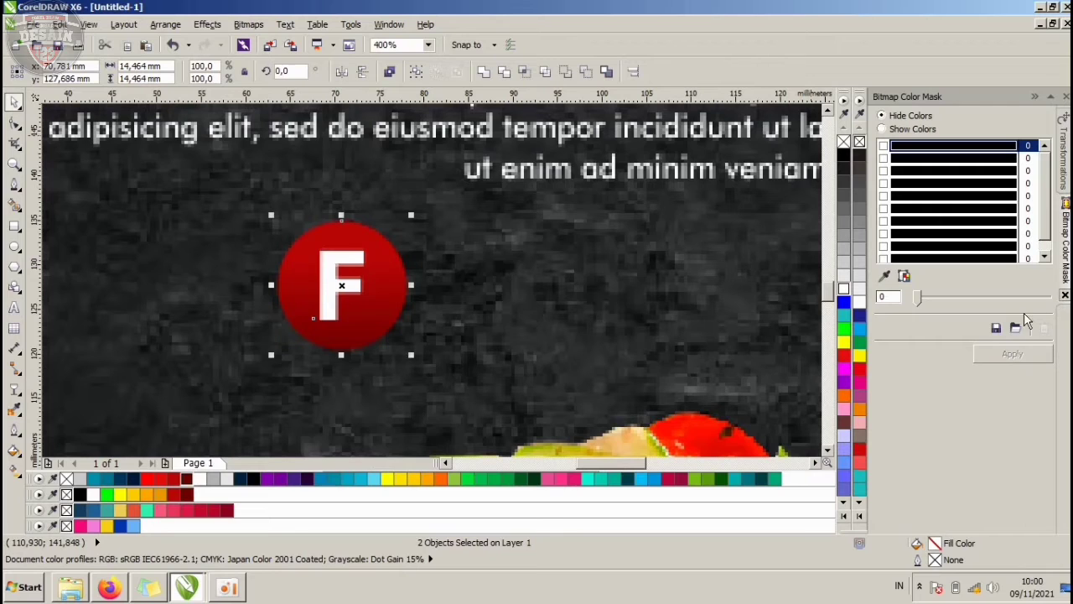
- Close the Bitmap Color Mask docker while bringing up the Position transformation settings
click(408, 30)
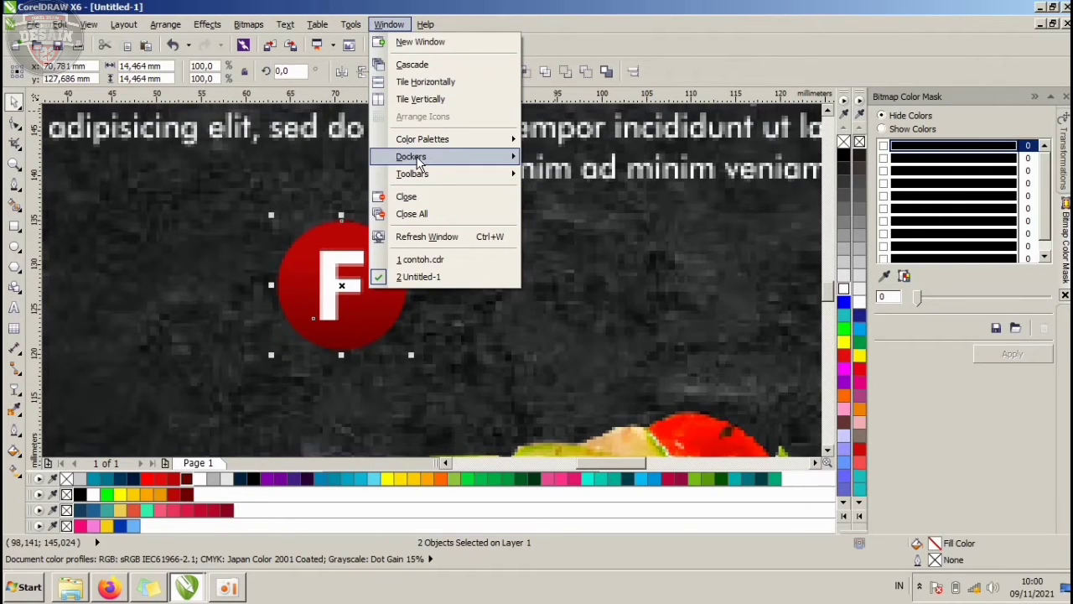
mouse_move(420, 162)
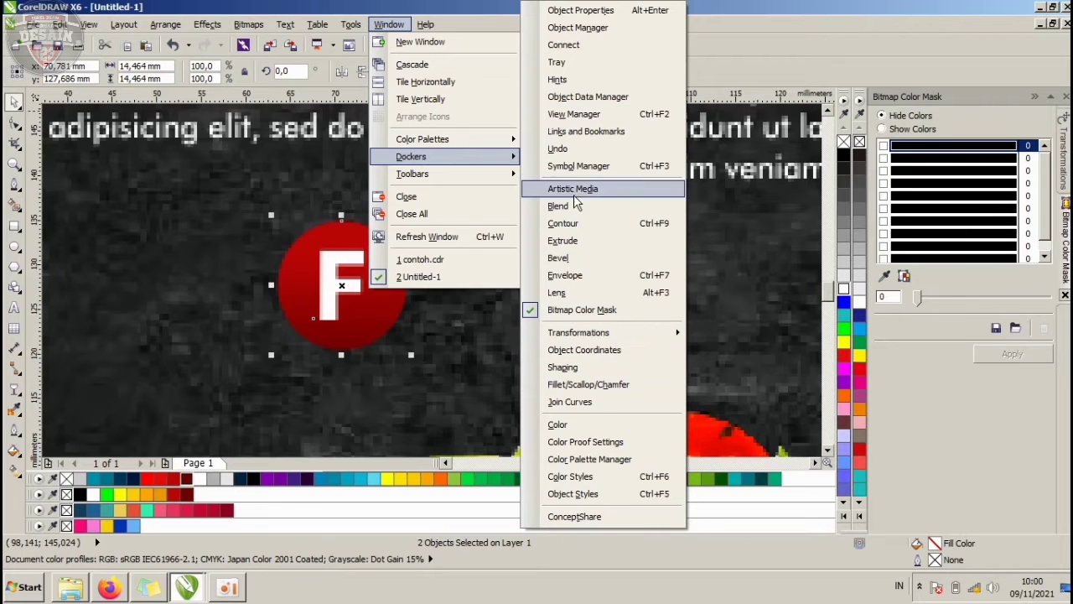
mouse_move(666, 336)
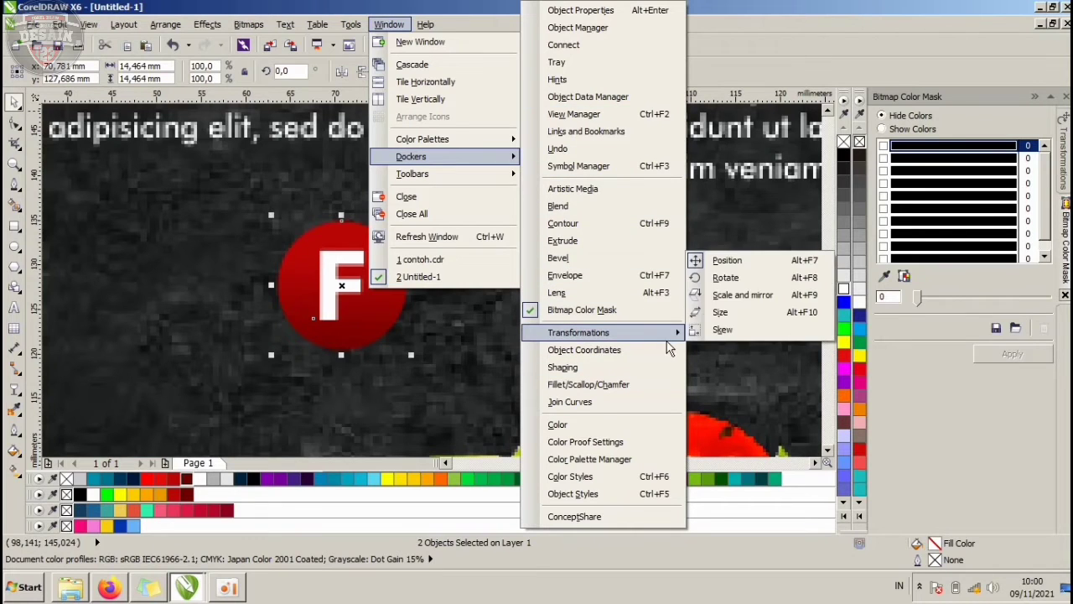
click(718, 267)
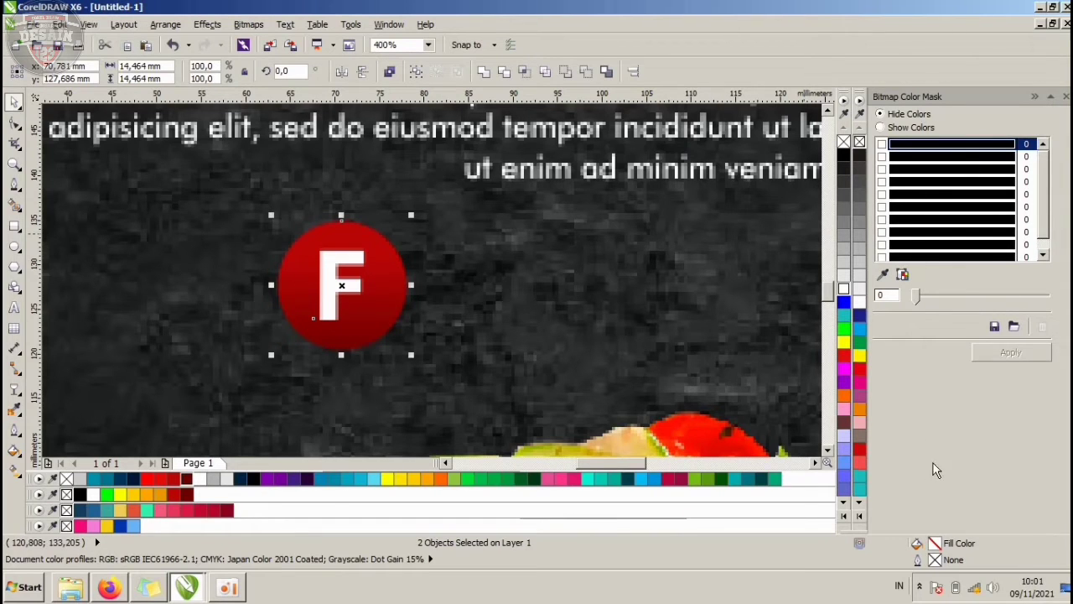
click(1049, 98)
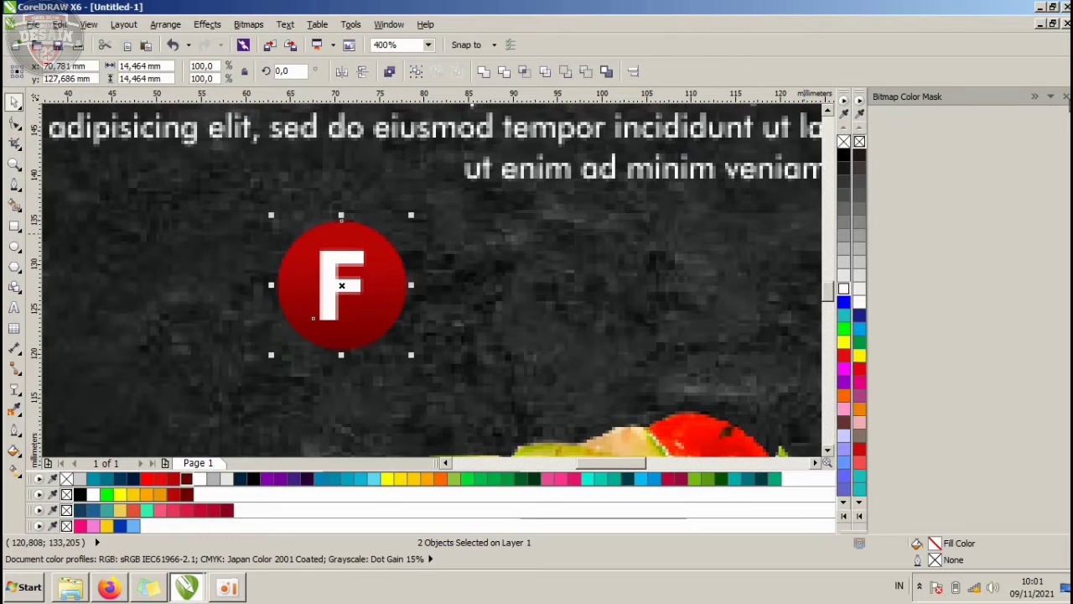
click(1066, 98)
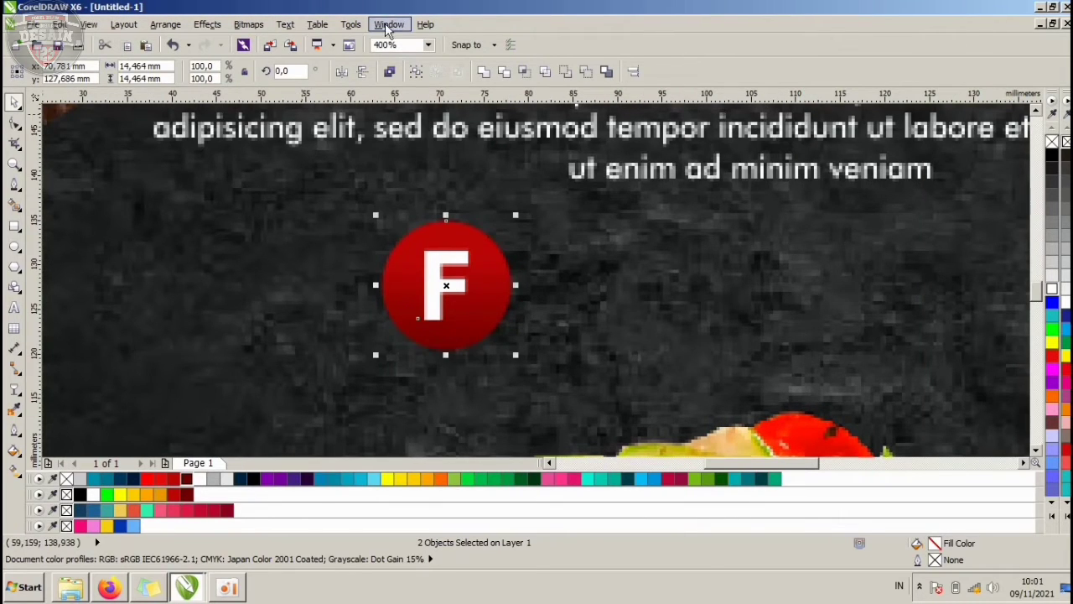
- Use the Position transformation to make 3 copies of the red circle and F, placed edge to edge to the right at 14.464 mm spacing
click(387, 25)
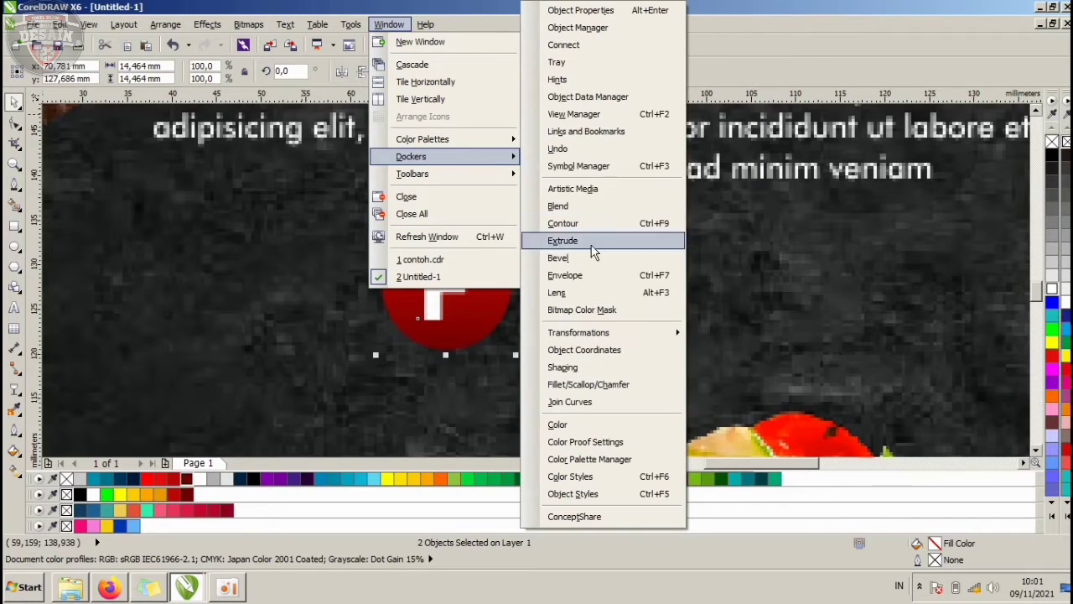
mouse_move(581, 332)
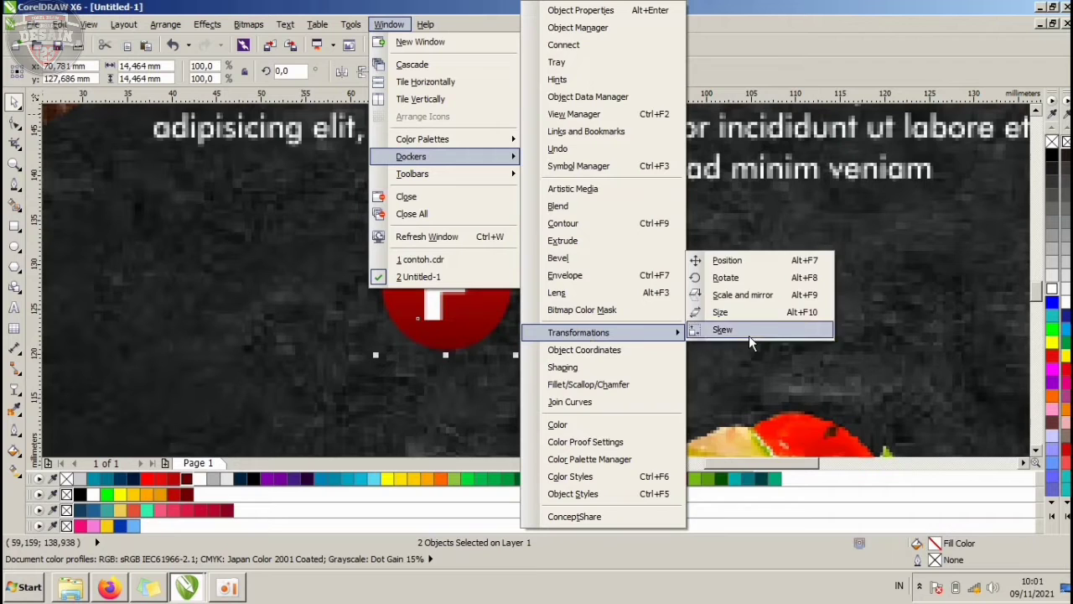
click(727, 260)
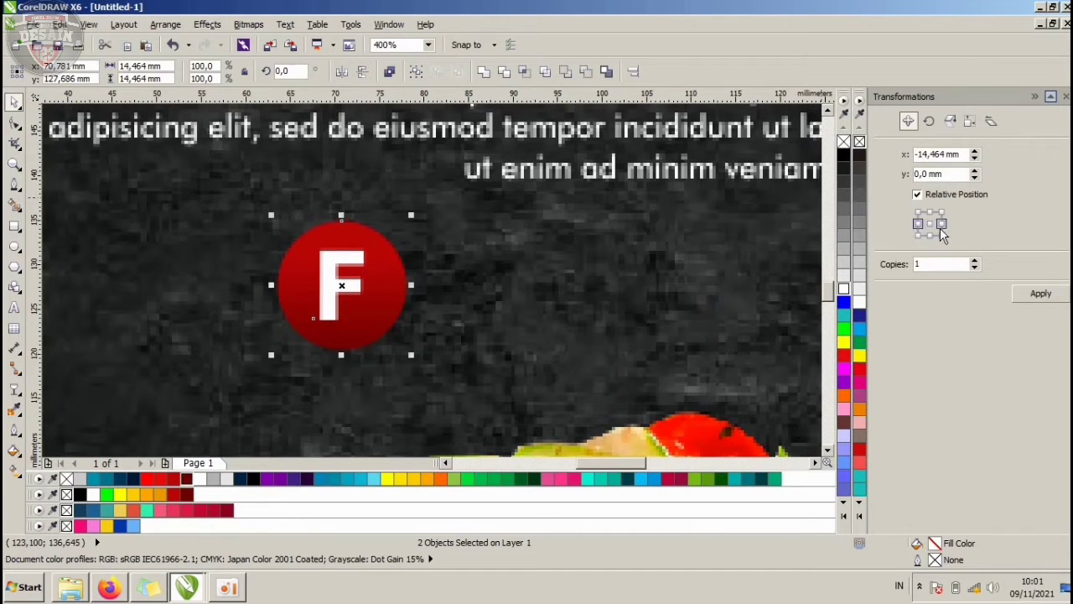
click(919, 265)
drag(931, 265, 878, 270)
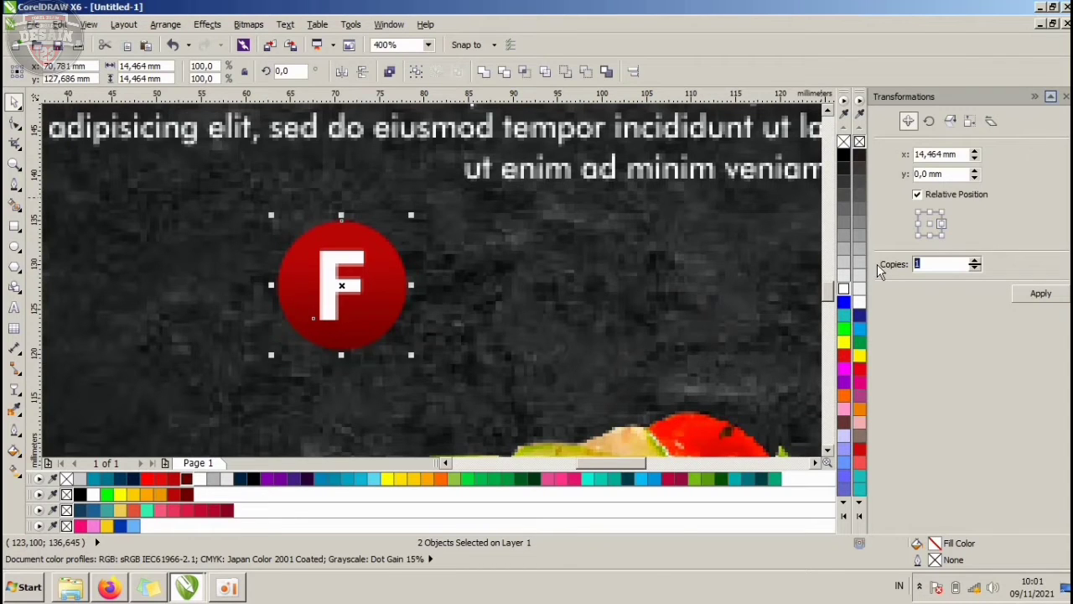
text(3)
click(1044, 295)
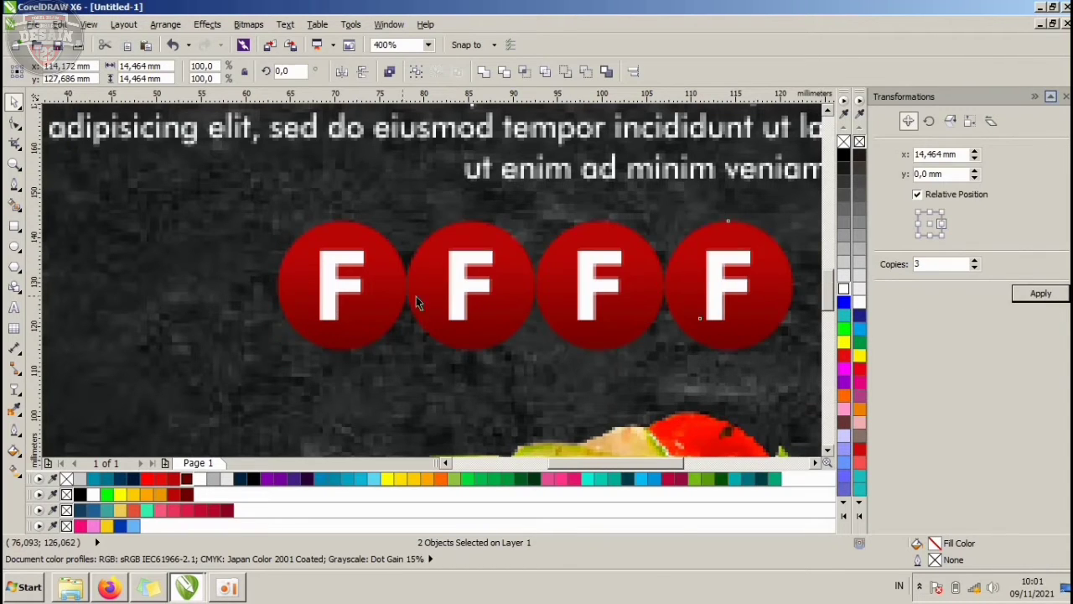
- Replace the letters in the three copied circles with O, O and D, so the row spells FOOD
scroll(418, 300, down, 2)
click(479, 304)
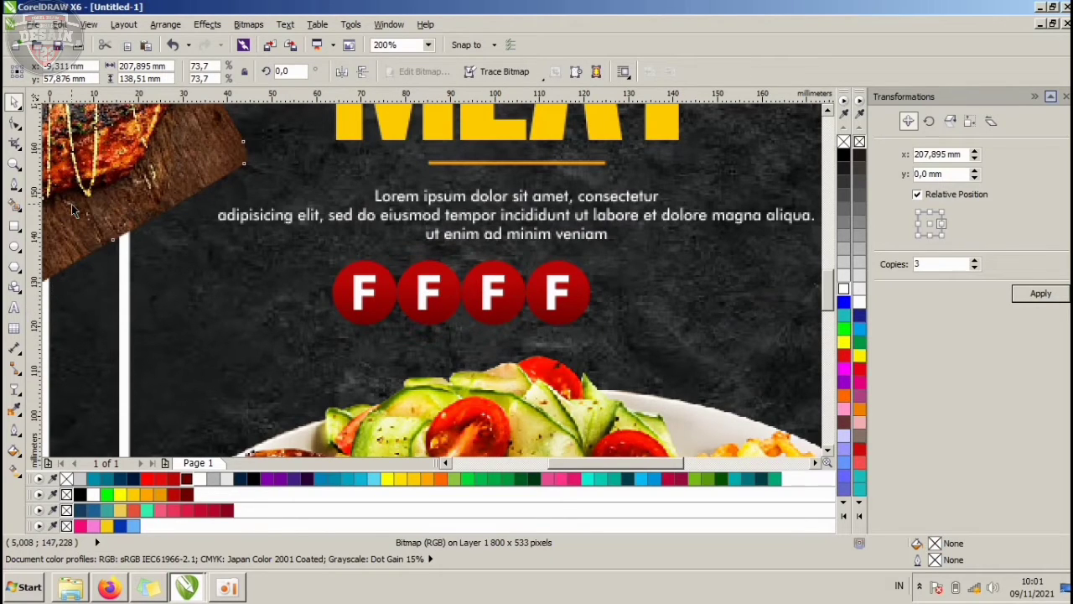
click(428, 292)
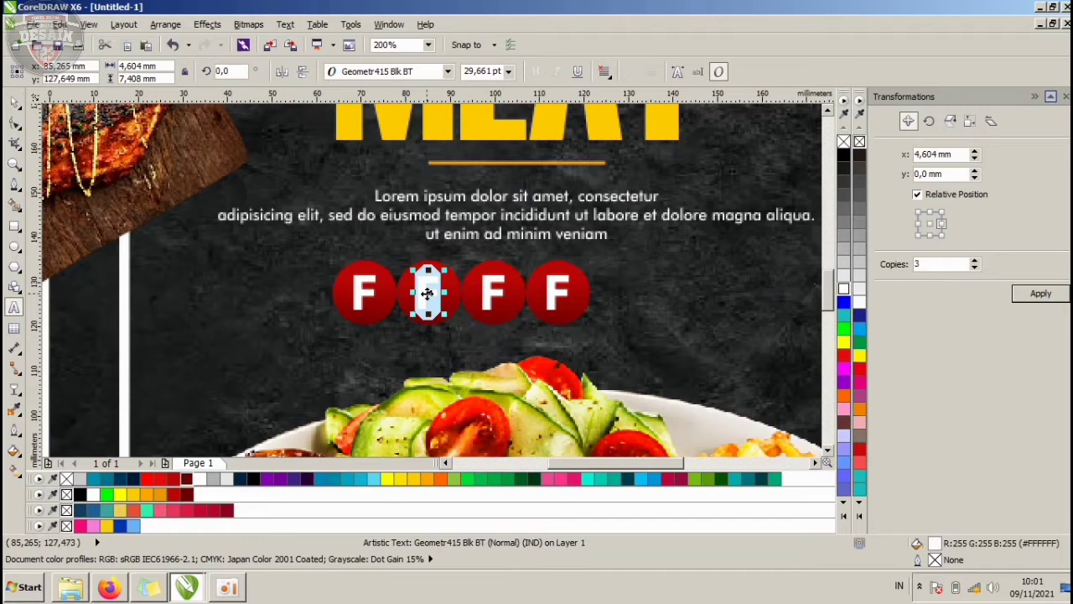
text(O)
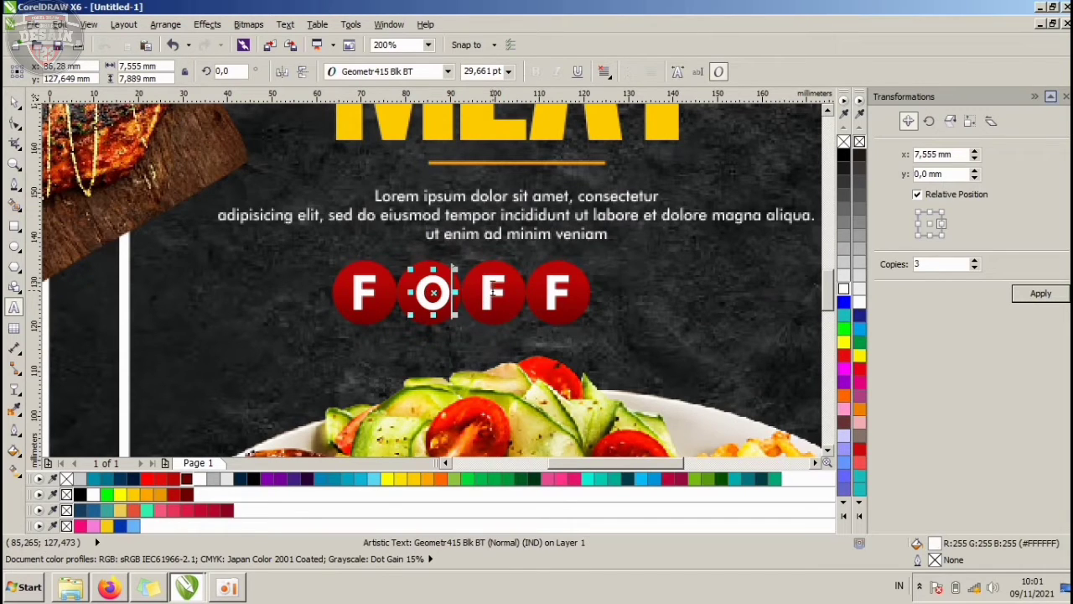
double_click(492, 290)
text(O)
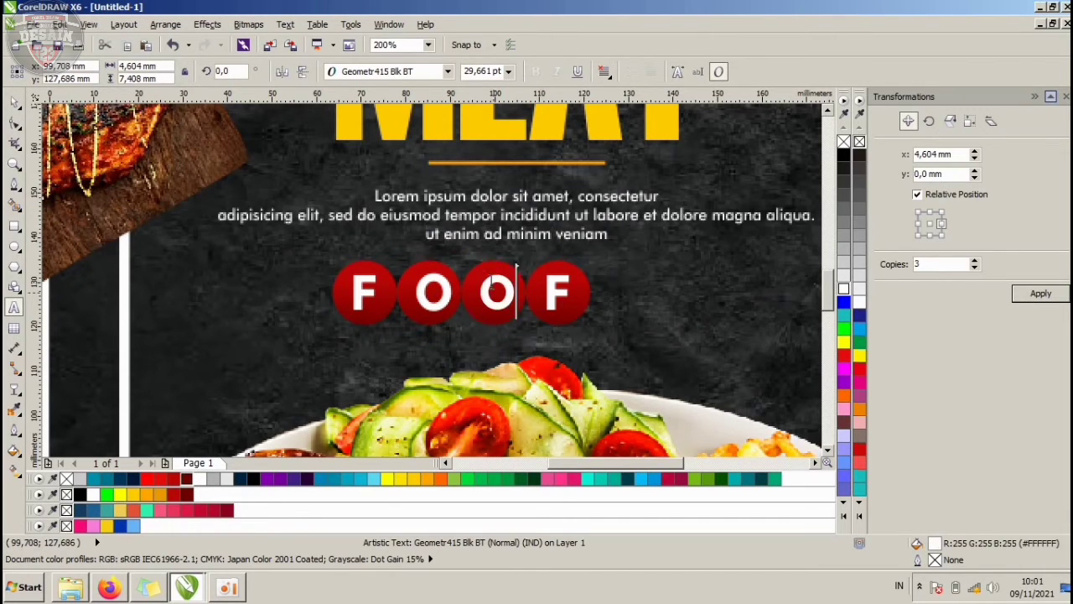
double_click(558, 286)
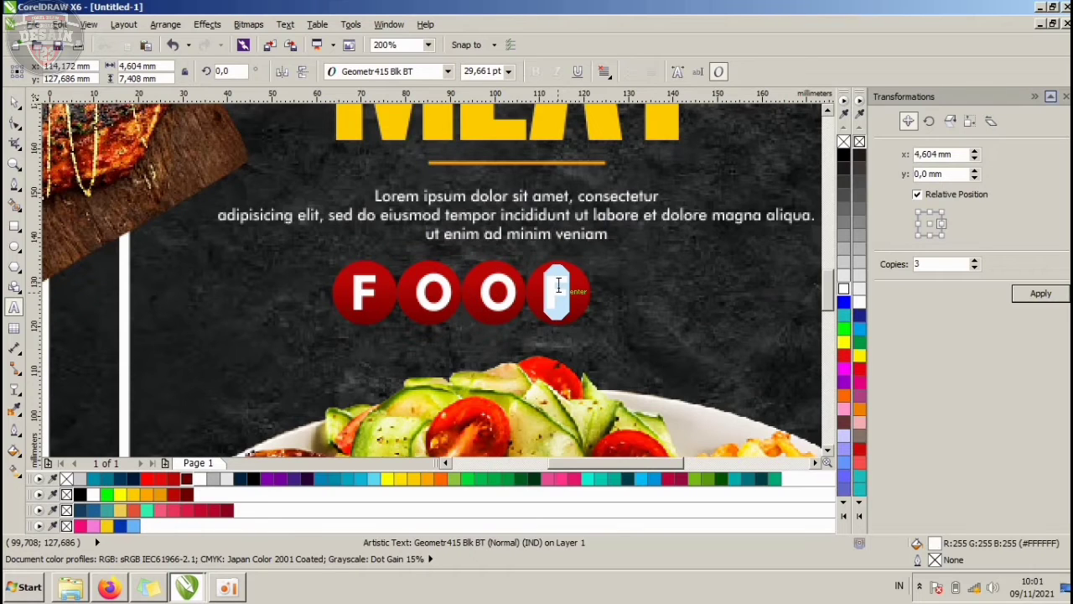
text(D)
- Center the letters D, O and O horizontally on their red circles, and select the F together with its circle
scroll(596, 250, up, 1)
shift+click(584, 249)
key(c)
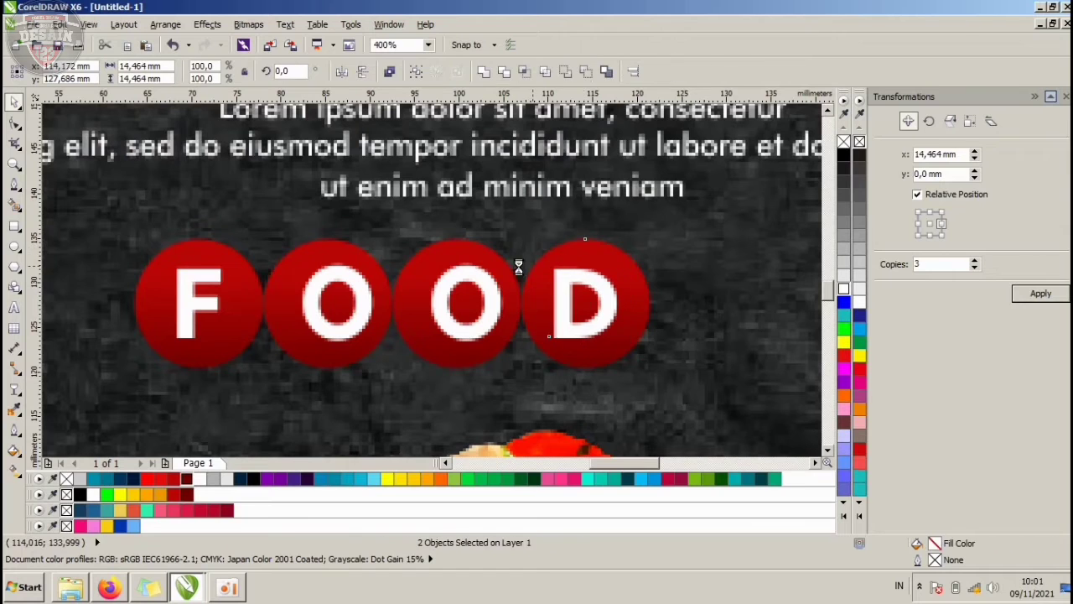
click(483, 273)
shift+click(450, 250)
key(c)
click(349, 284)
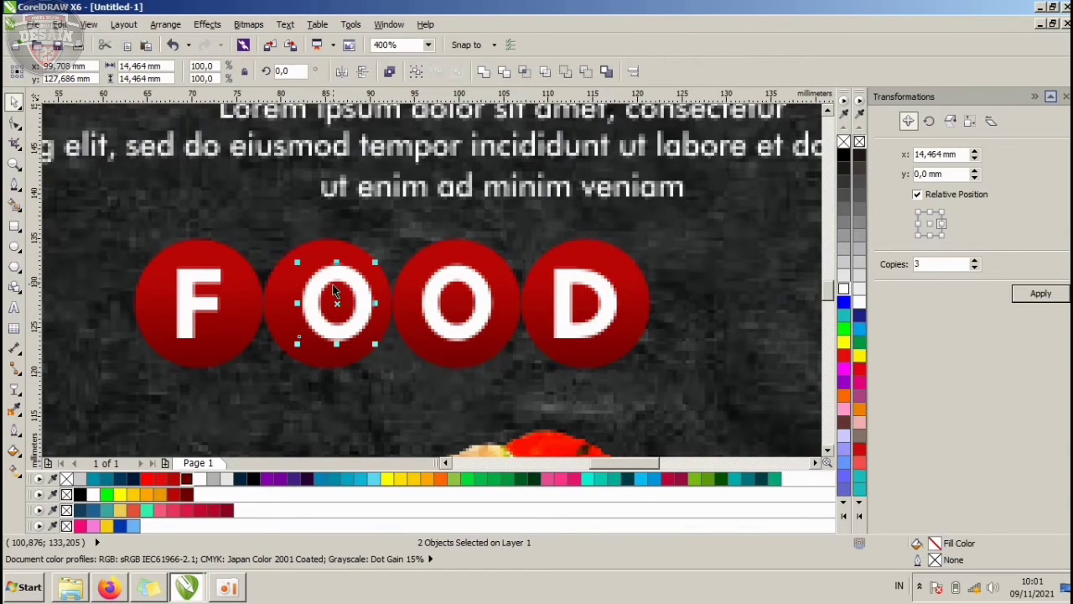
shift+click(321, 249)
key(c)
click(211, 283)
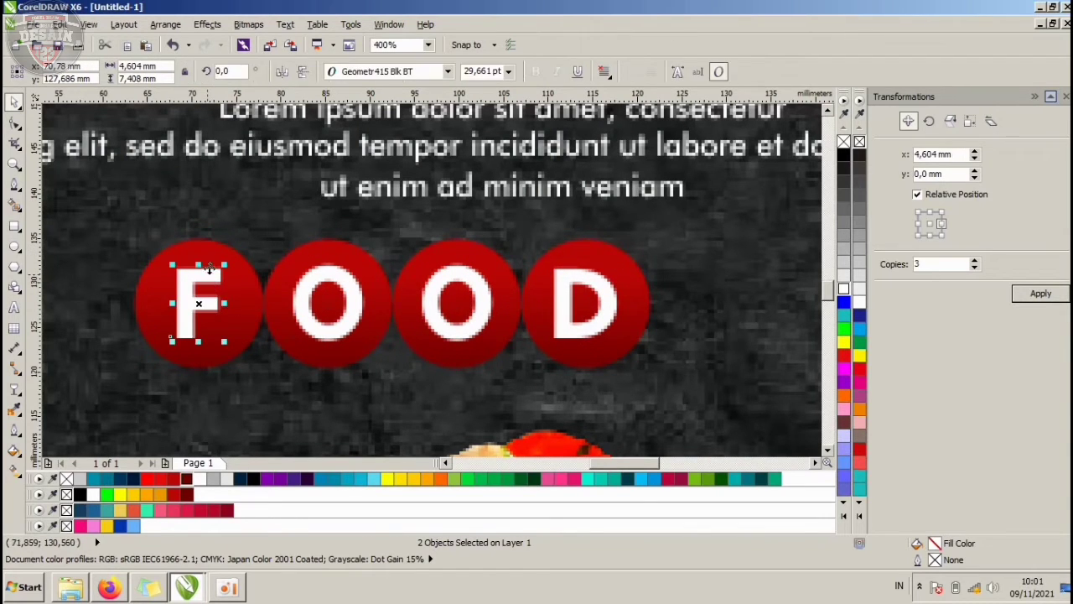
shift+click(208, 252)
- Group the four lettered circles, shrink the row to about 47 mm wide and ungroup it
scroll(433, 260, down, 2)
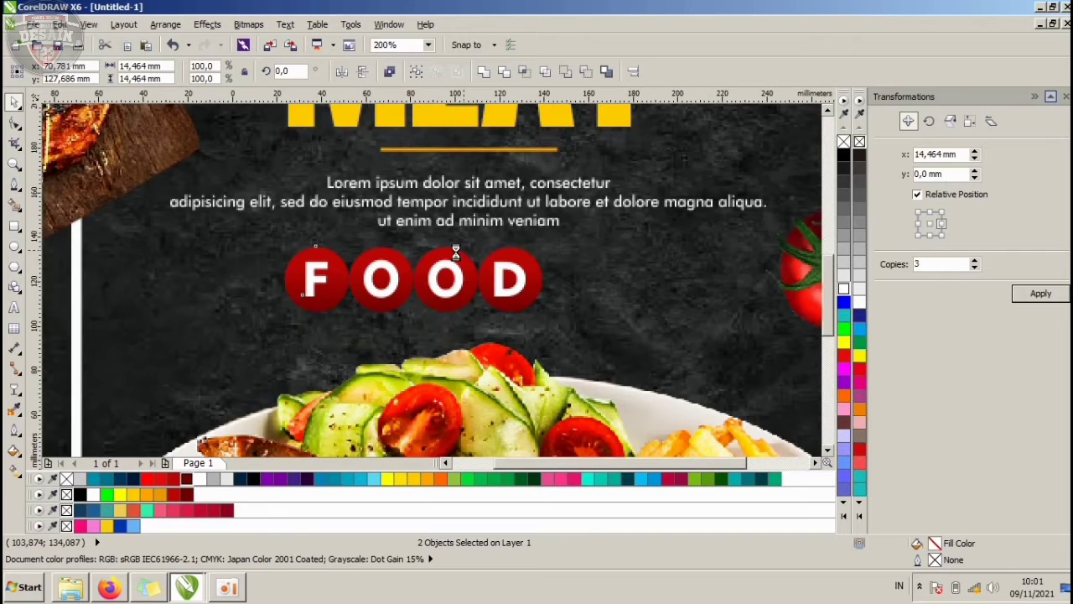
scroll(484, 242, down, 2)
scroll(401, 262, up, 1)
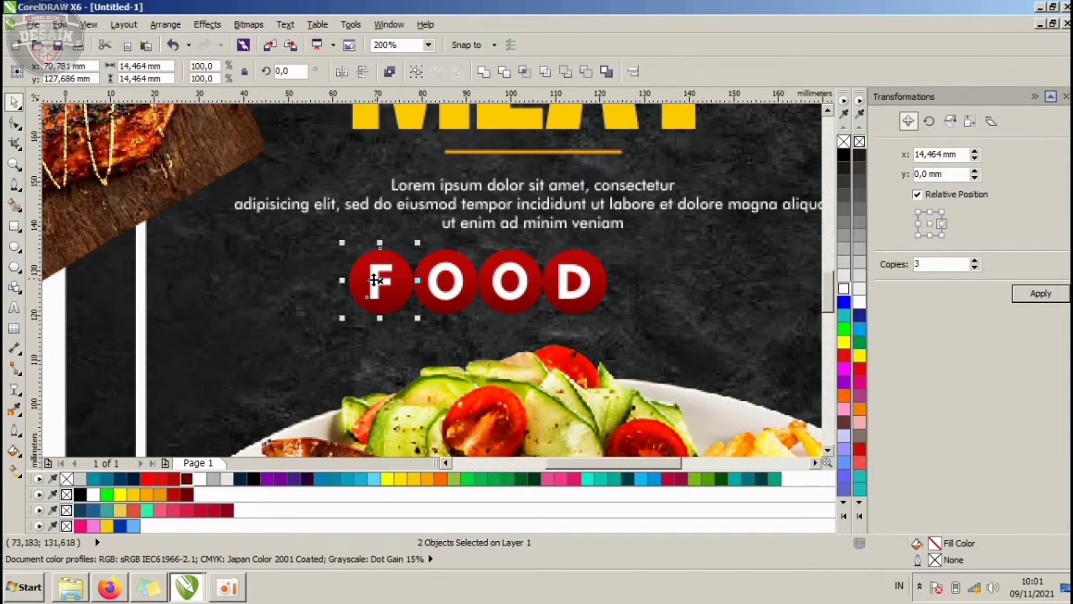
click(358, 324)
click(376, 287)
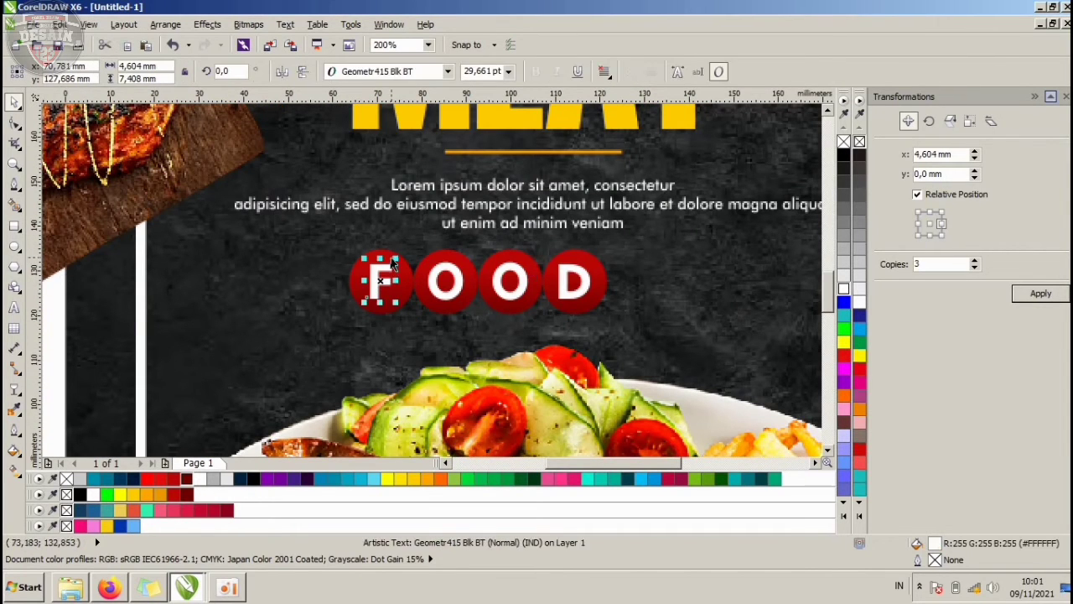
shift+click(390, 255)
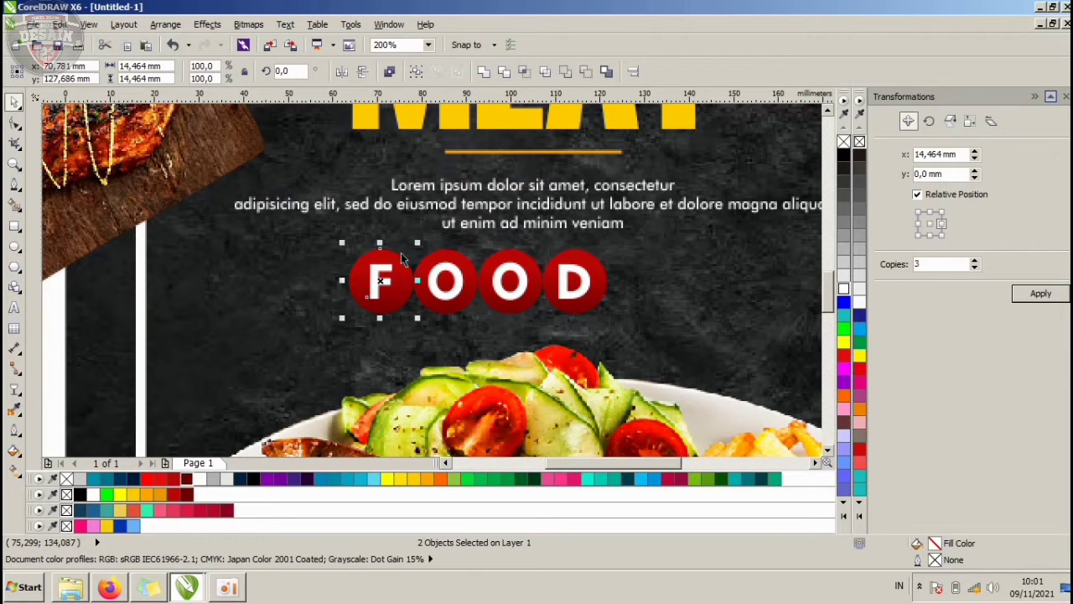
scroll(414, 252, down, 1)
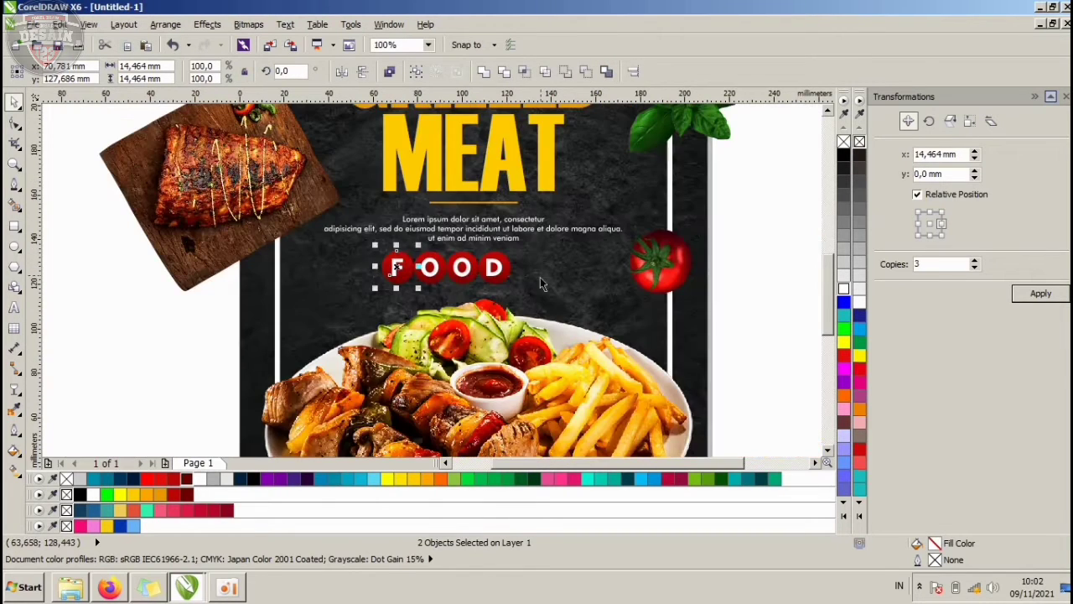
drag(194, 325, 546, 251)
key(ctrl+g)
scroll(524, 248, up, 1)
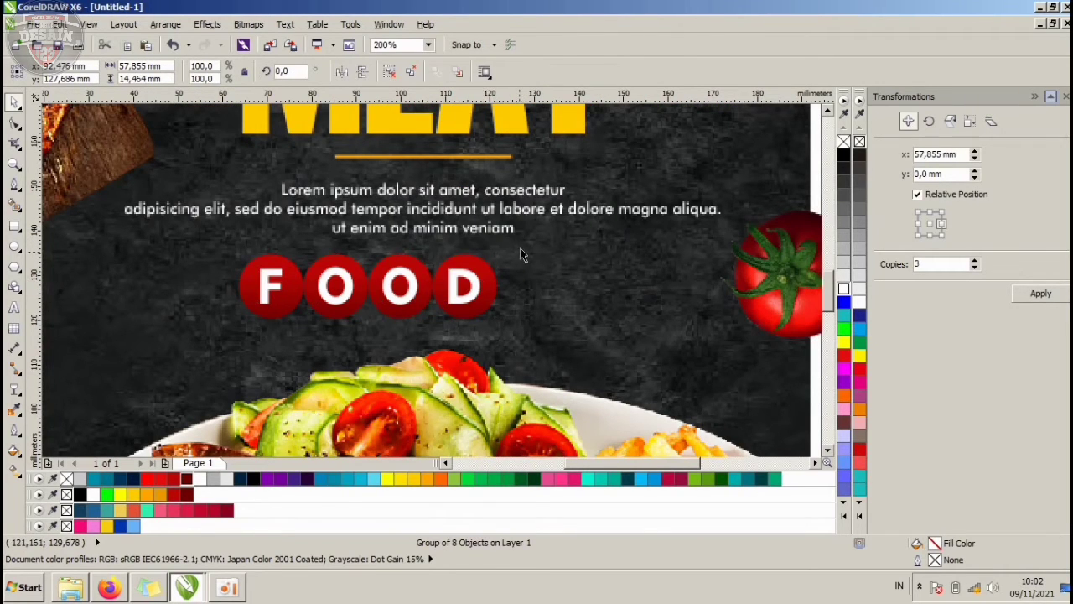
key(ctrl+u)
drag(506, 251, 450, 256)
- Try to center the ungrouped circles and letters horizontally on the dark page background, and undo it
shift+click(495, 270)
key(c)
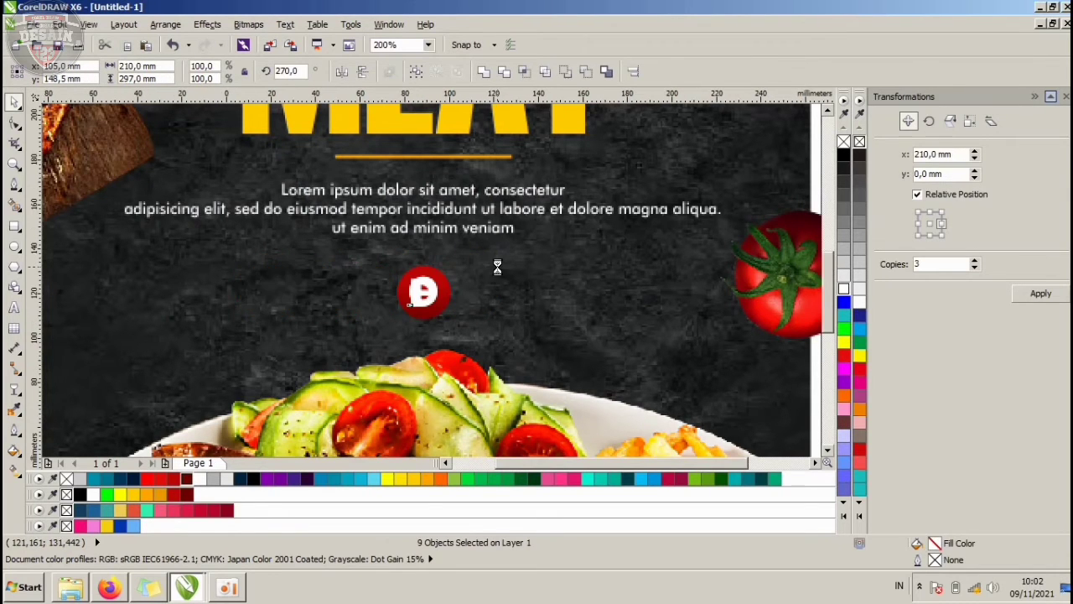
scroll(502, 264, down, 1)
key(ctrl+z)
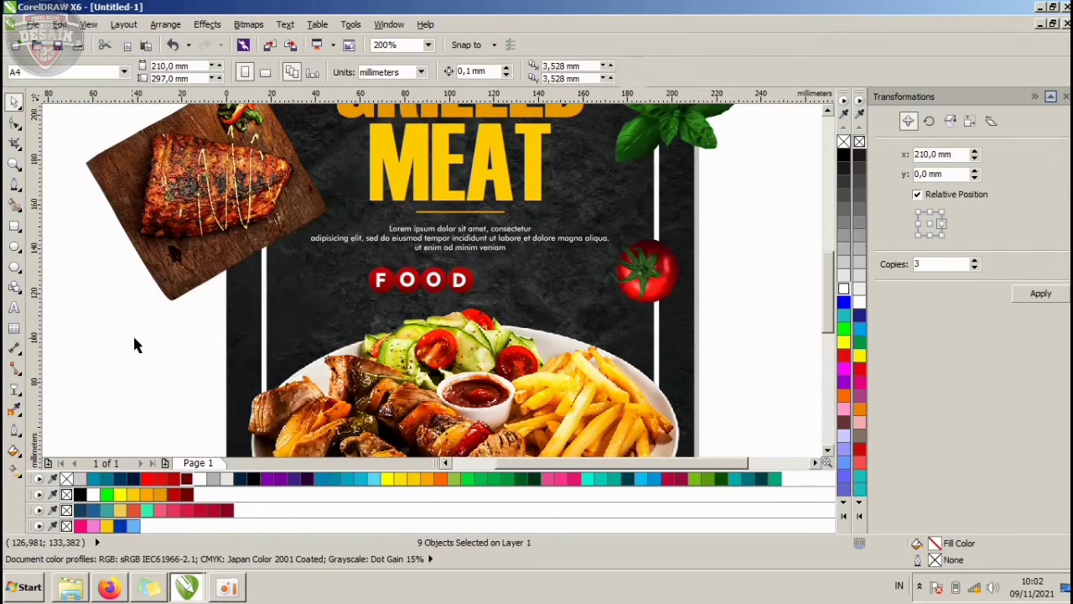
- Group the four FOOD circles again and center the group horizontally under the description text
drag(132, 334, 500, 273)
key(ctrl+g)
scroll(518, 270, up, 1)
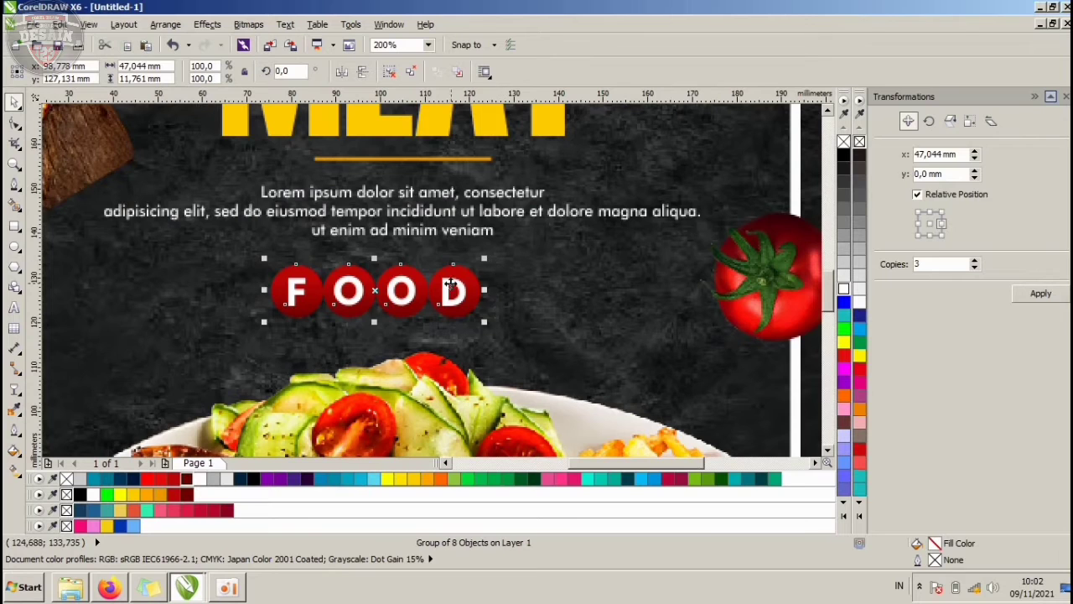
shift+click(474, 234)
key(c)
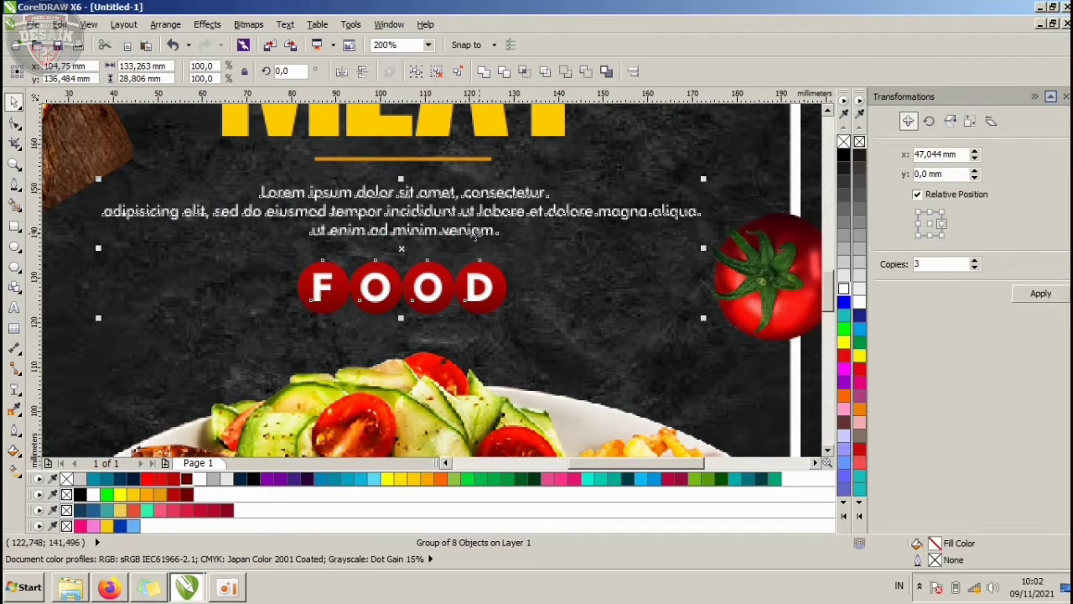
scroll(475, 237, down, 2)
click(631, 241)
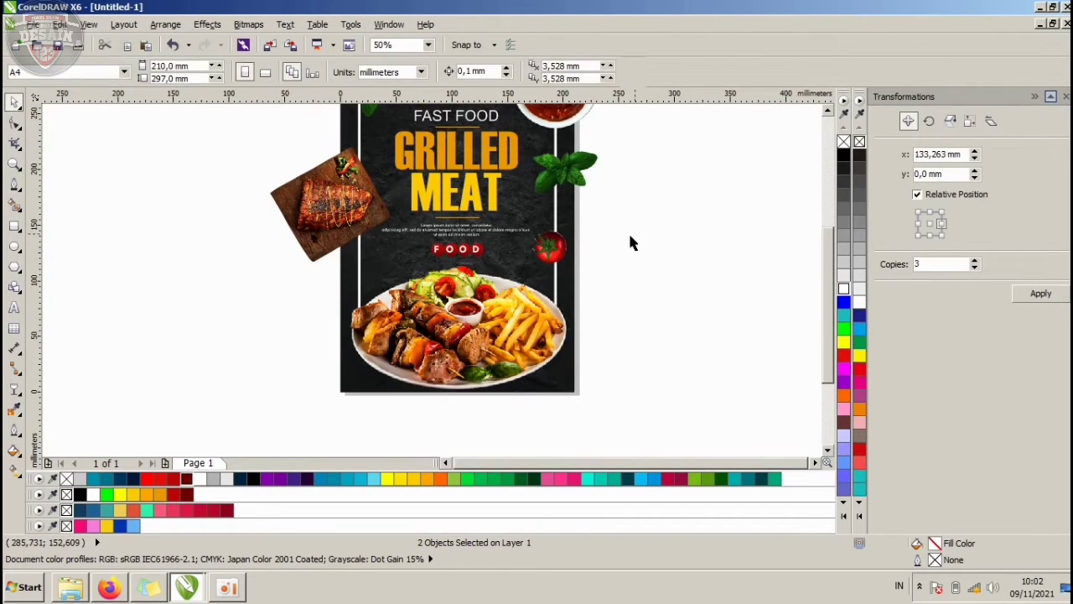
- Draw a closed rounded blob with a pointed tail at its lower right, about 37 by 33 mm, in the empty area beside the page
scroll(344, 279, up, 1)
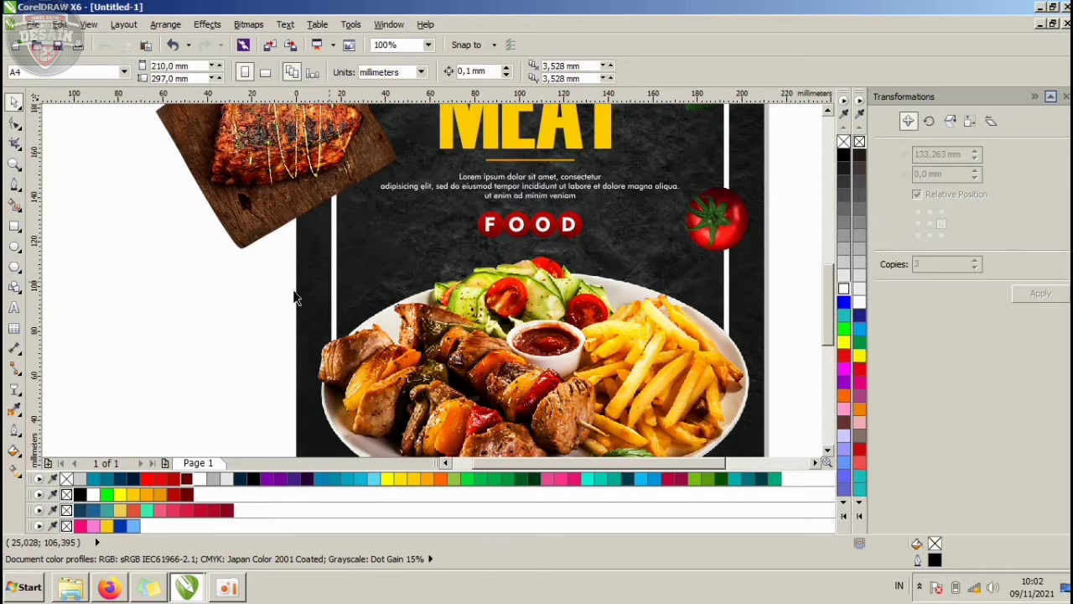
click(20, 192)
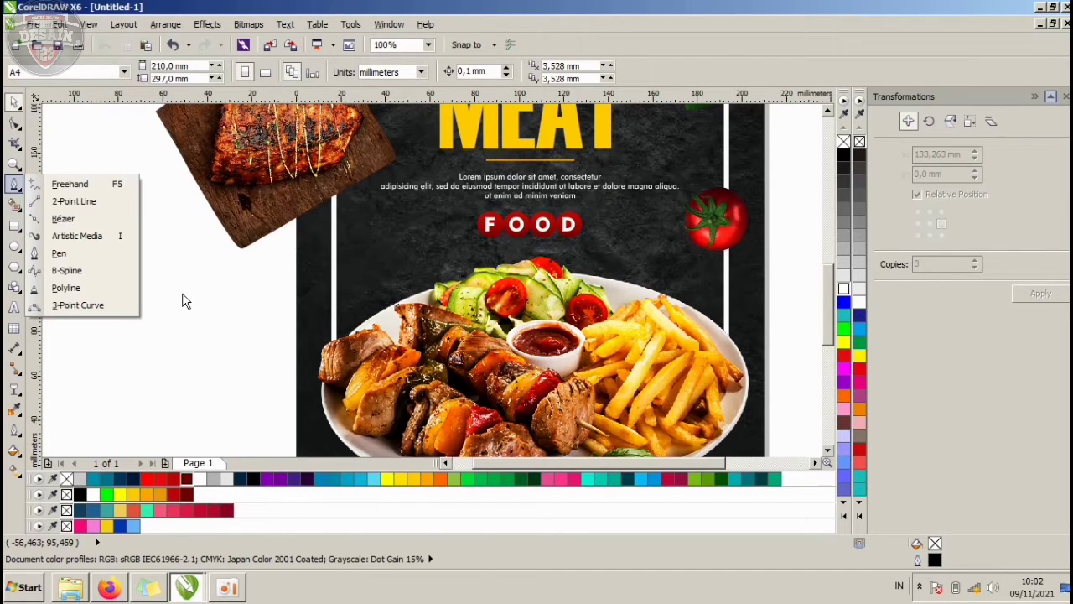
click(68, 204)
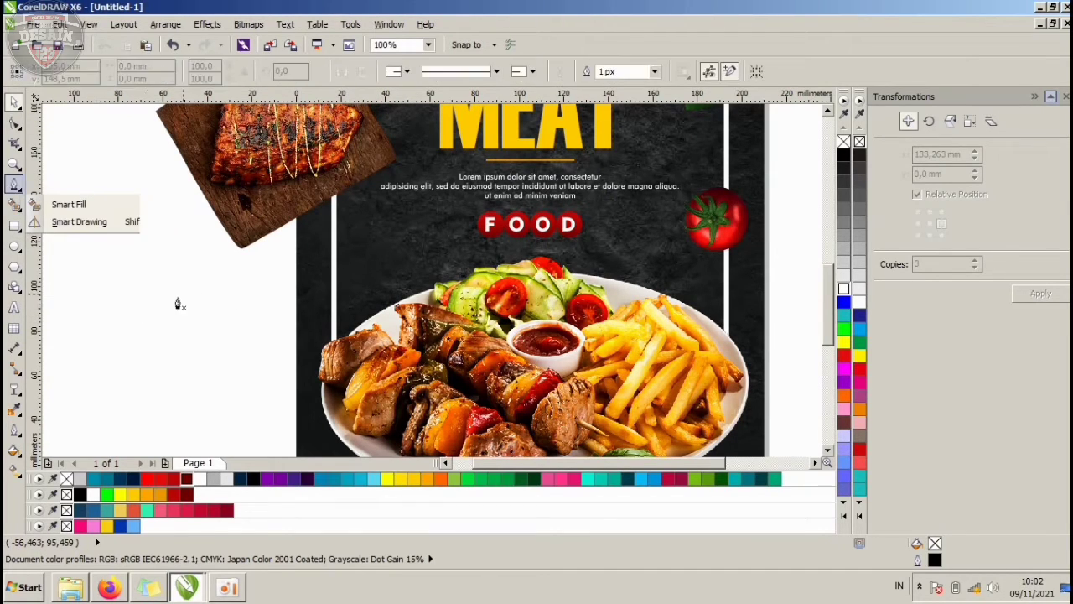
scroll(170, 306, up, 1)
drag(168, 322, 120, 288)
drag(286, 205, 351, 248)
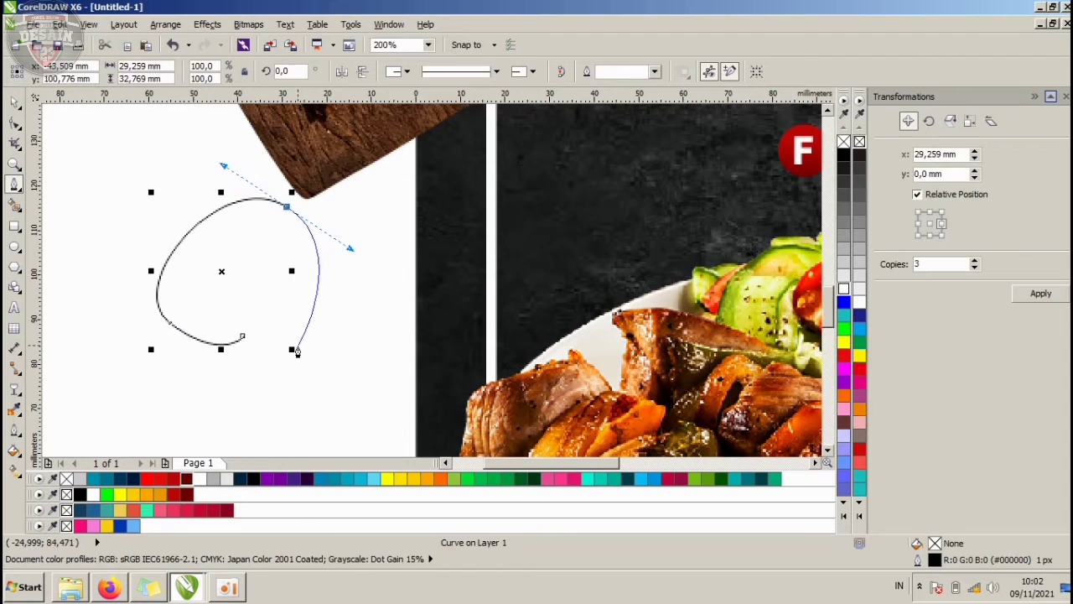
drag(296, 345, 302, 350)
scroll(286, 317, up, 1)
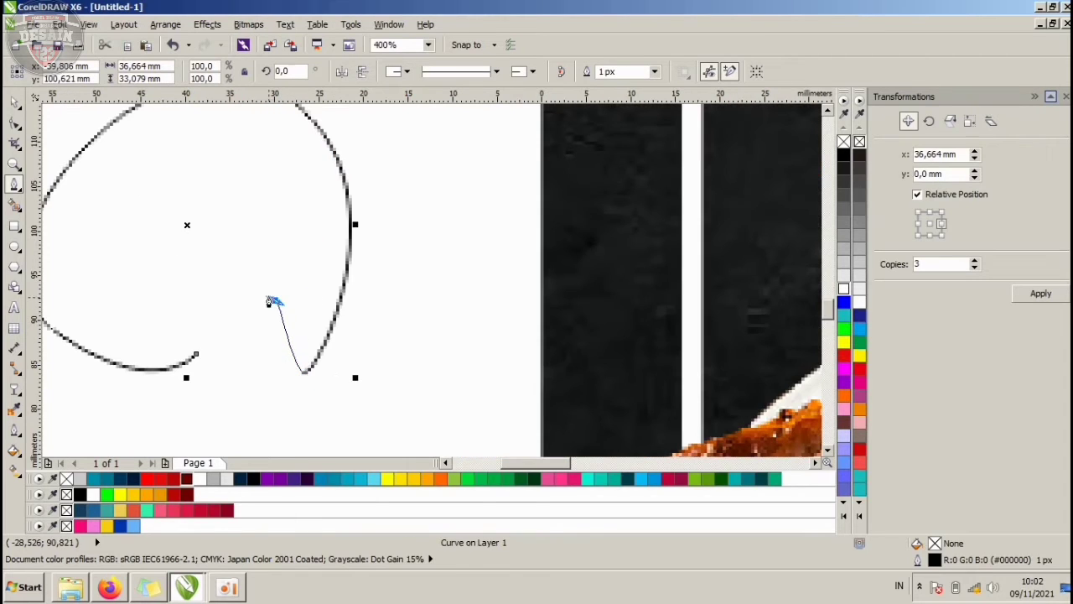
drag(269, 299, 254, 297)
mouse_move(196, 354)
mouse_down()
mouse_move(240, 348)
mouse_move(221, 359)
mouse_move(192, 354)
mouse_up()
- Delete the surplus node on the blob's lower edge to smooth the curve leading up to the notch
key(F5)
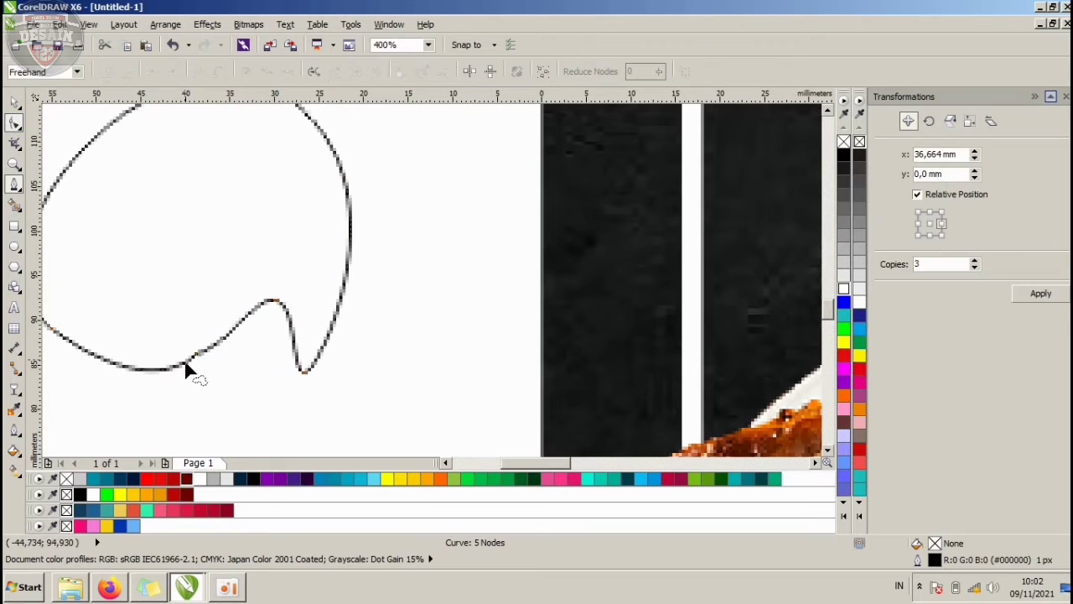
click(199, 359)
key(Delete)
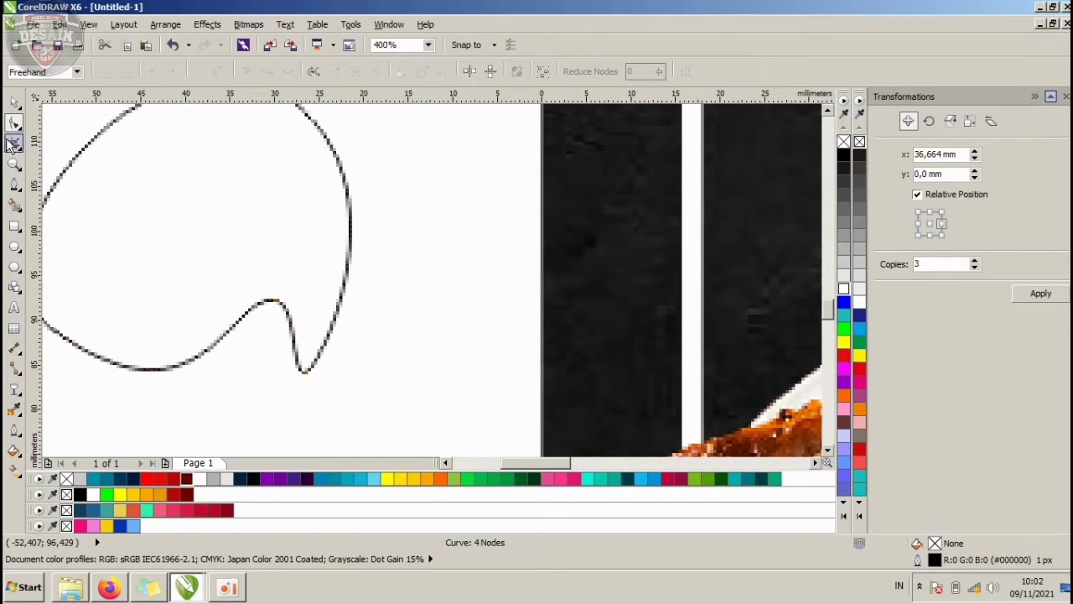
- Move the blob onto the dark background above the plate's left side and fill it with pale yellow (#FFFFCC)
scroll(230, 268, down, 3)
click(14, 101)
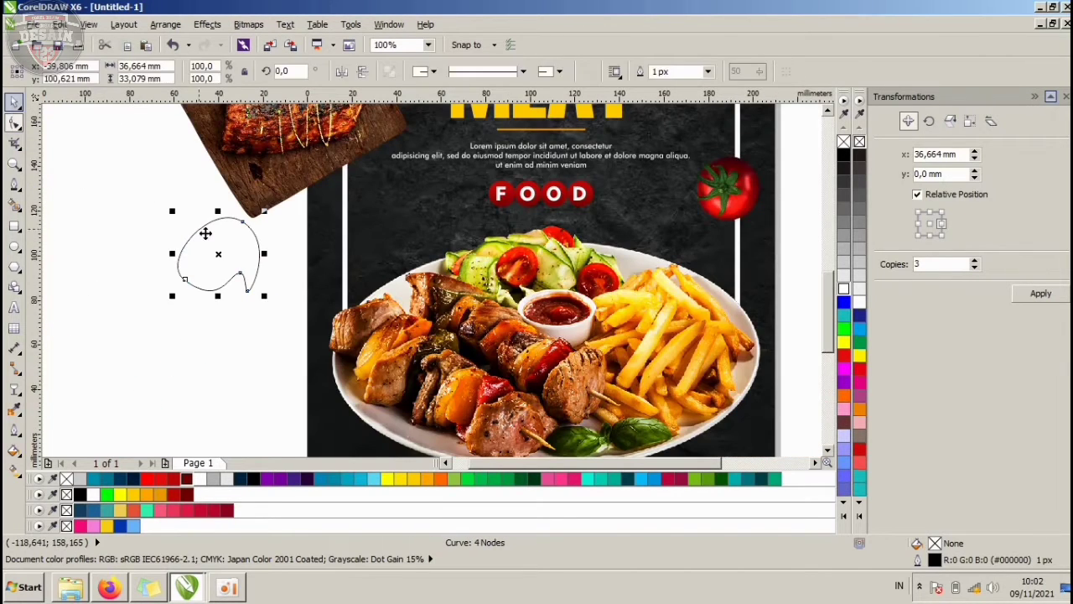
drag(226, 254, 409, 225)
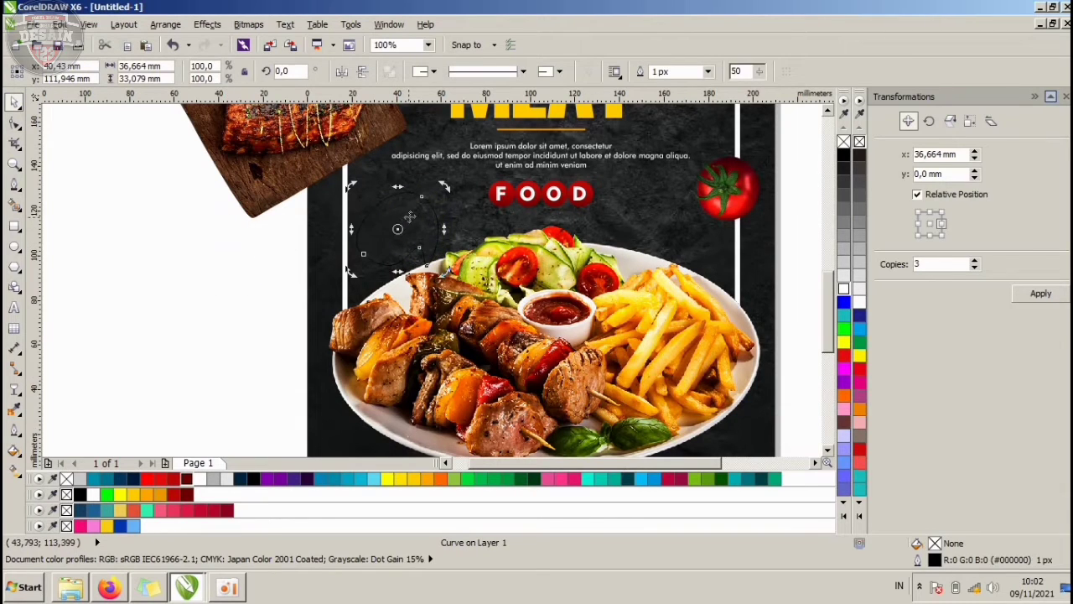
click(858, 518)
click(815, 470)
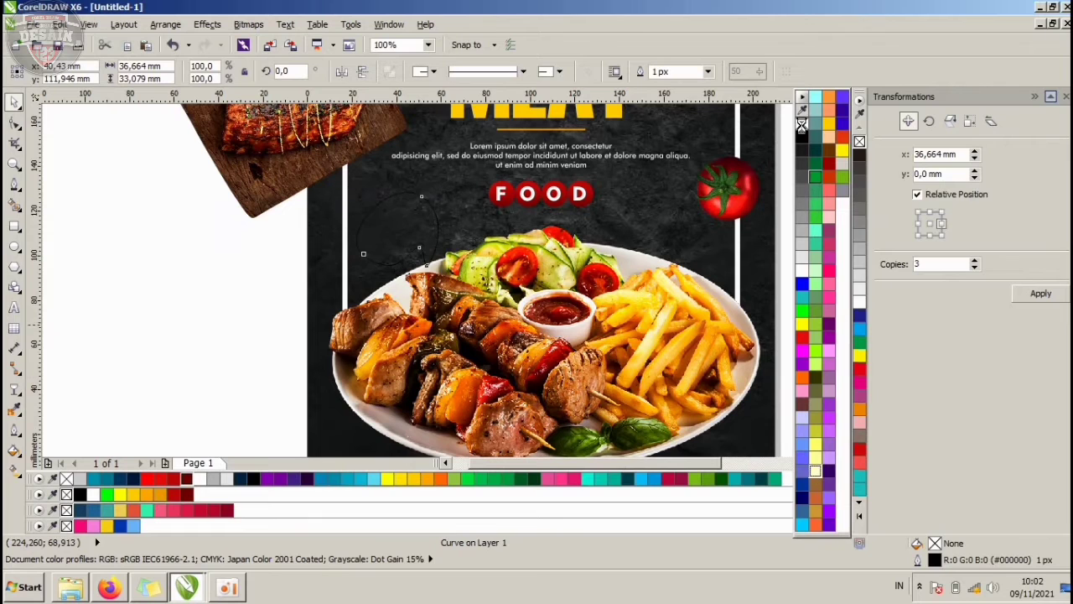
click(234, 223)
scroll(395, 227, up, 1)
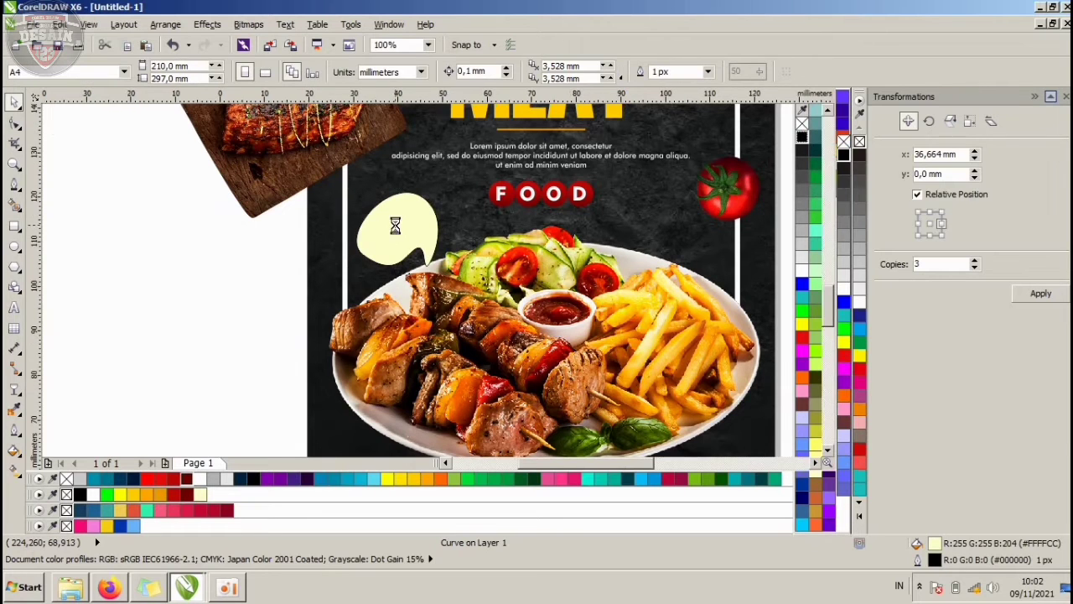
- Reposition the pale yellow blob, rotated by about 9.8 degrees, and remove its outline
drag(444, 202, 455, 184)
click(469, 177)
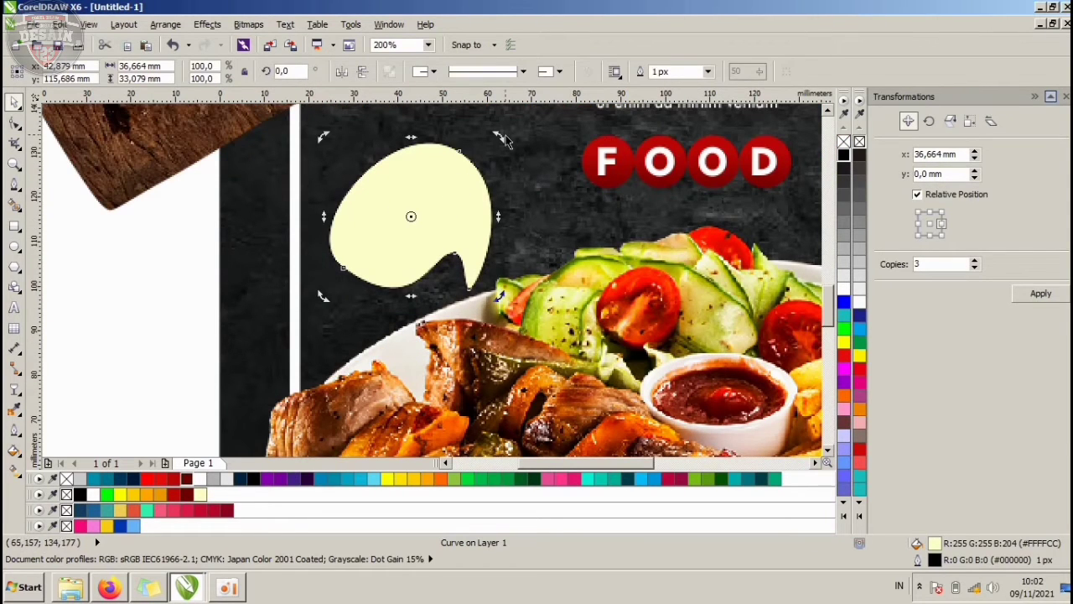
drag(501, 138, 481, 126)
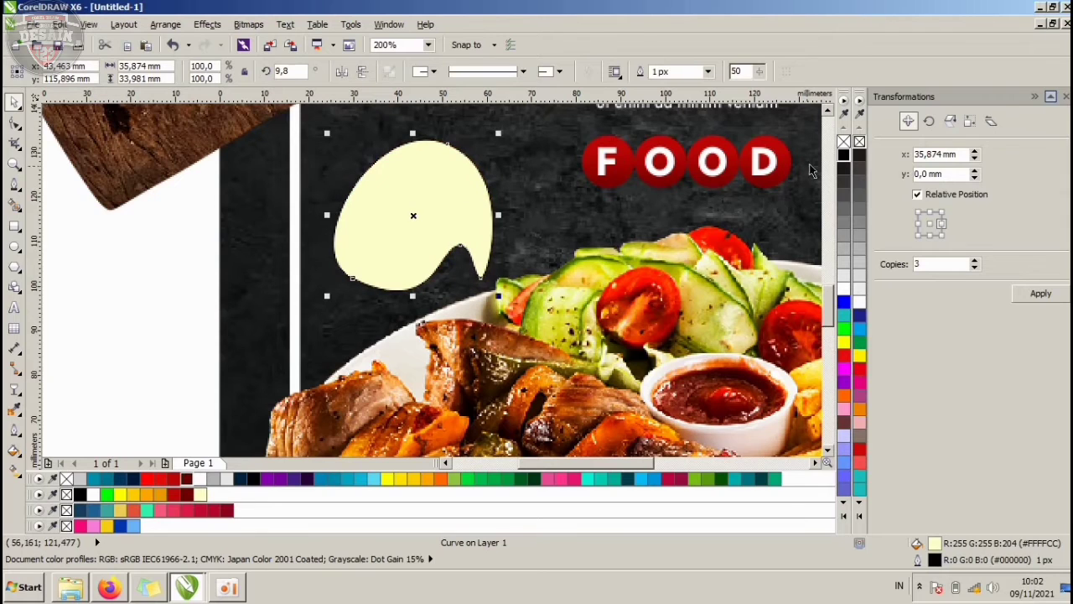
drag(432, 204, 439, 206)
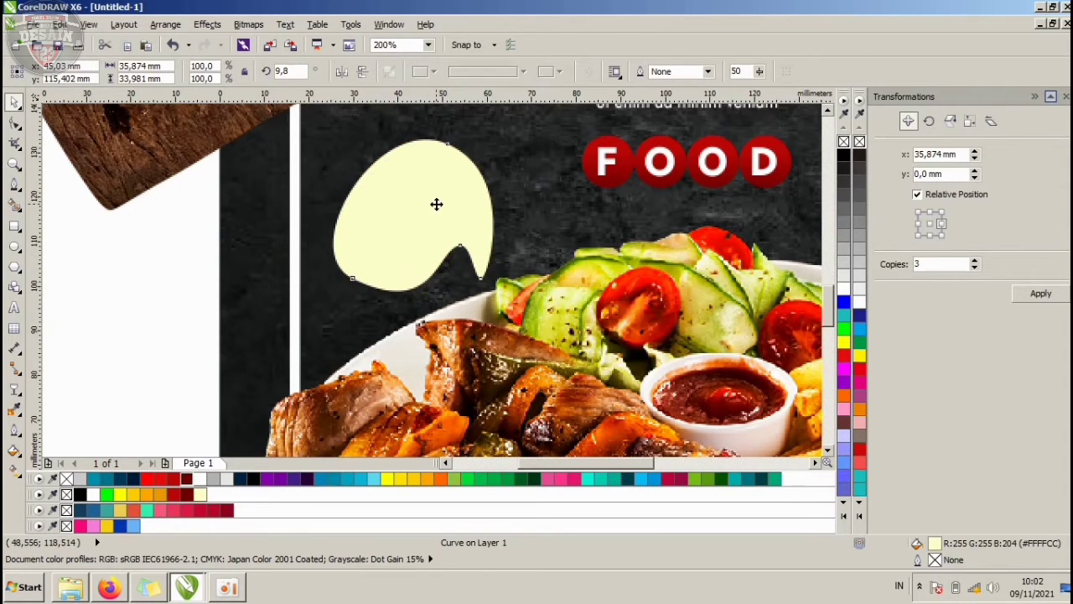
- Draw a slim upright droplet shape just right of the blob's tail
click(13, 185)
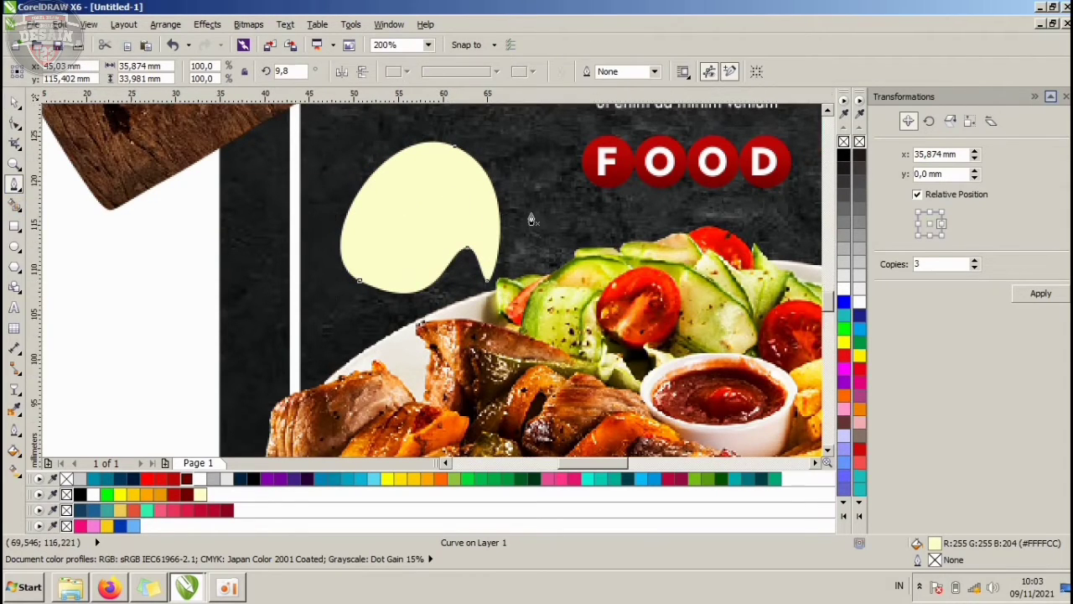
scroll(533, 215, up, 1)
click(491, 297)
drag(513, 221, 524, 189)
drag(531, 241, 526, 266)
click(491, 299)
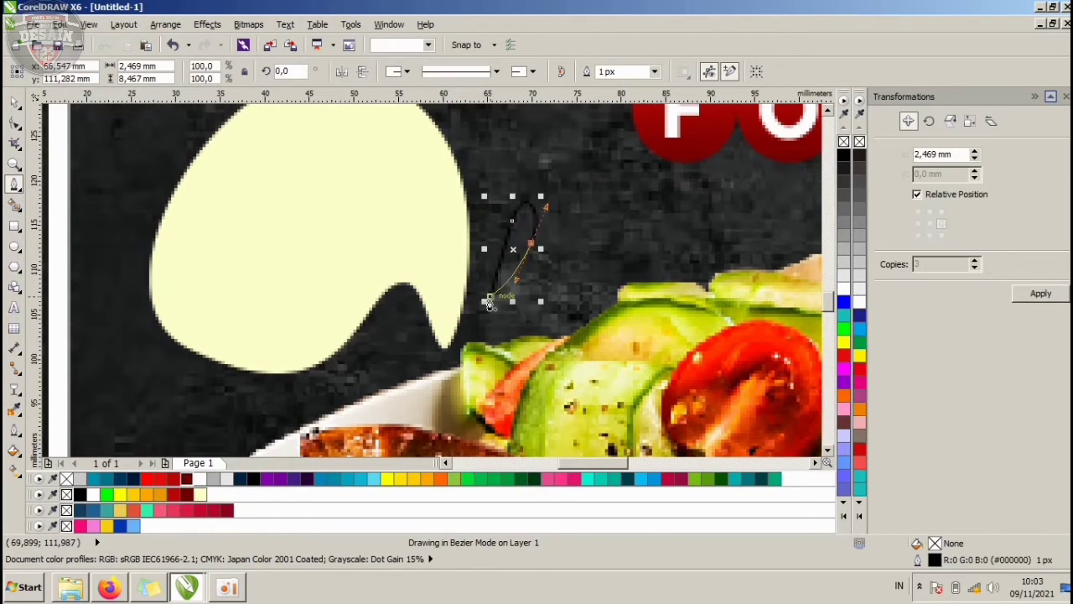
- Draw a second, more slanted droplet directly below the upright one, pointing toward the blob's tail
scroll(496, 315, up, 1)
click(467, 330)
drag(562, 259, 593, 229)
drag(550, 325, 500, 351)
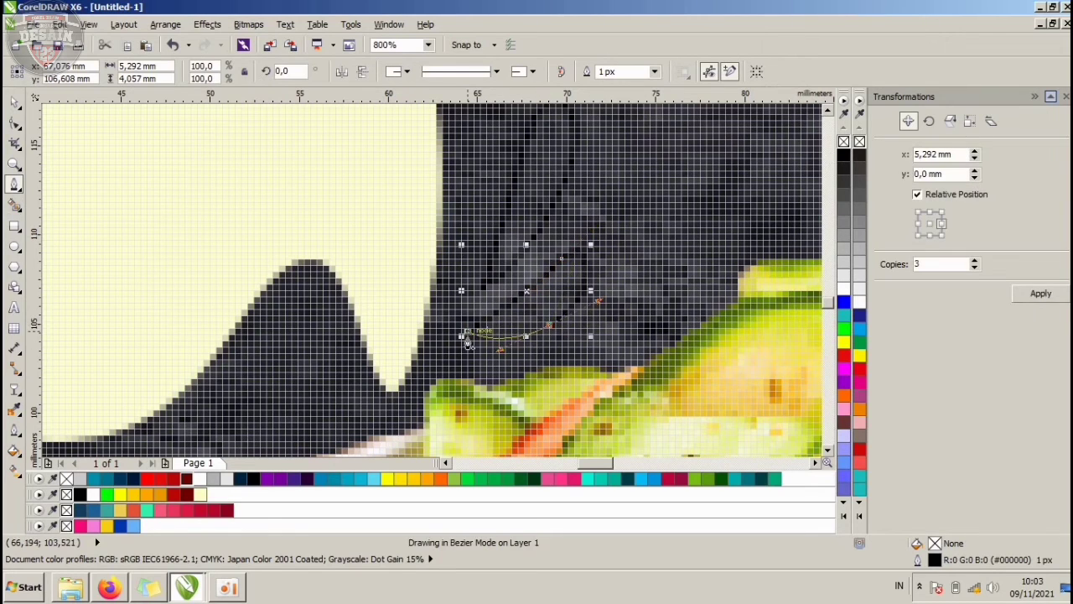
click(467, 330)
- Draw a third small droplet, about 3.6 by 1.8 mm, below the notch of the blob
click(344, 404)
drag(298, 372, 319, 402)
click(345, 404)
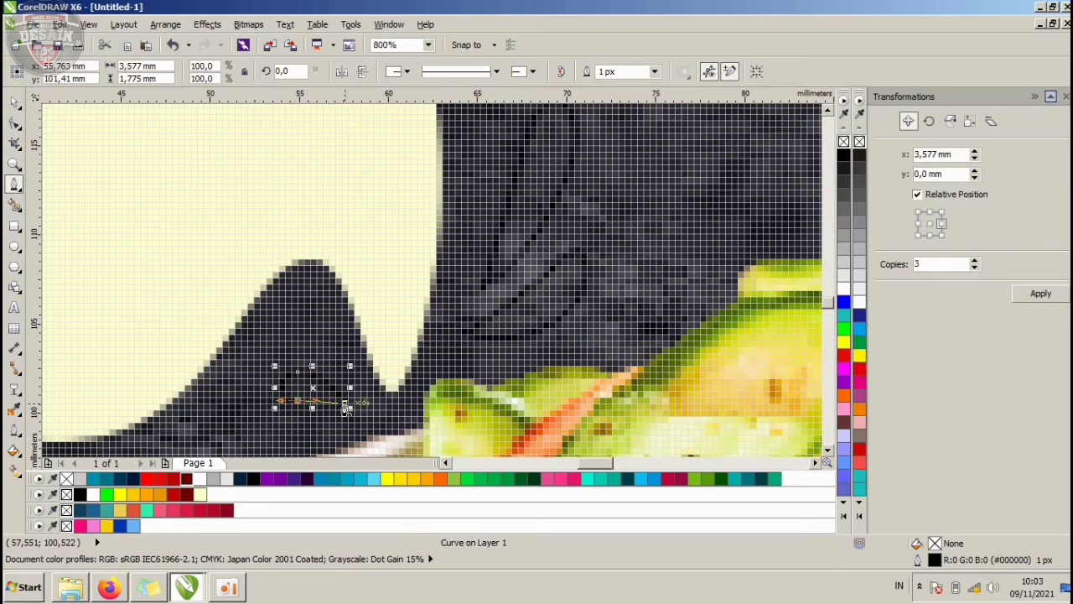
- Switch the document display to Enhanced view mode
click(15, 103)
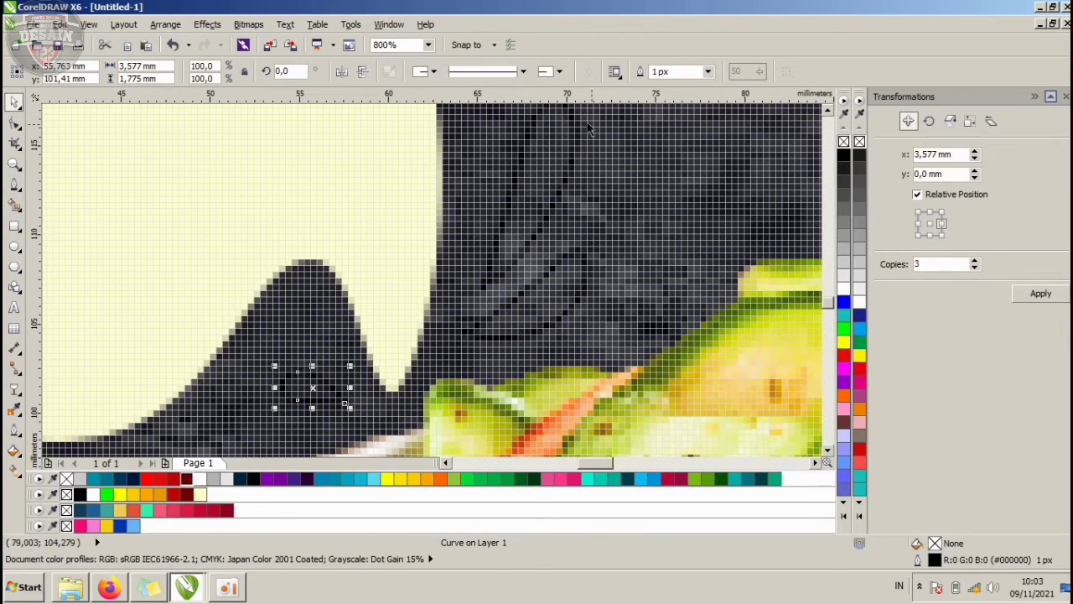
click(88, 25)
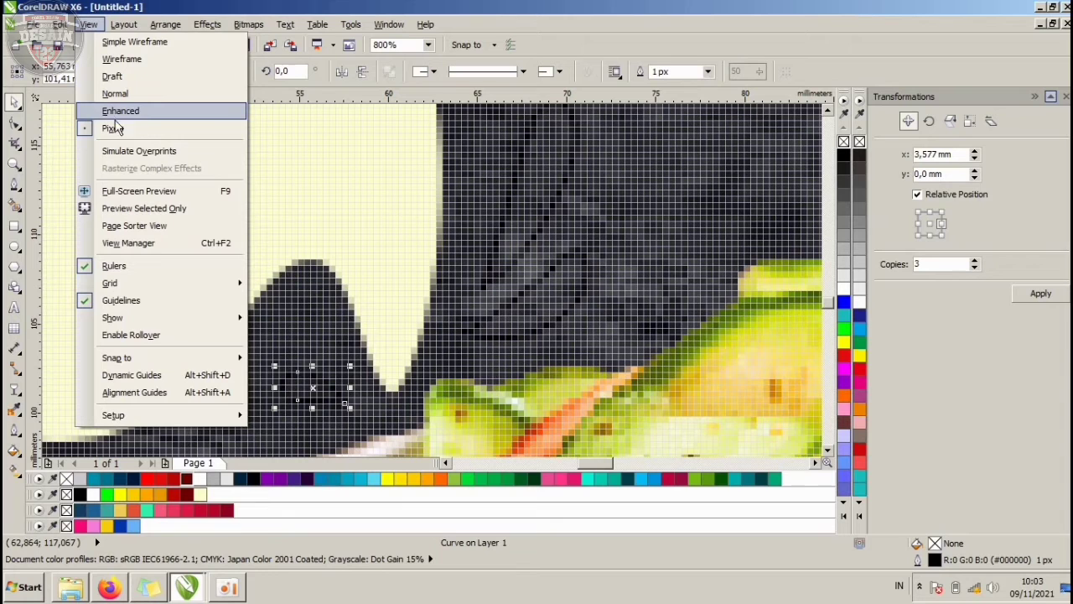
click(109, 112)
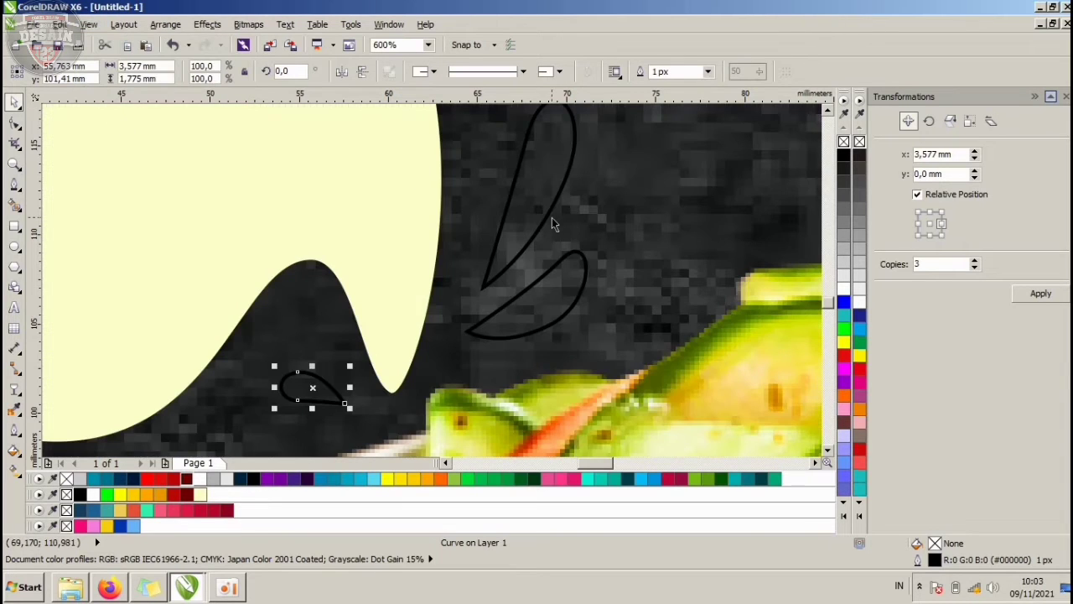
scroll(551, 218, down, 2)
scroll(545, 218, up, 2)
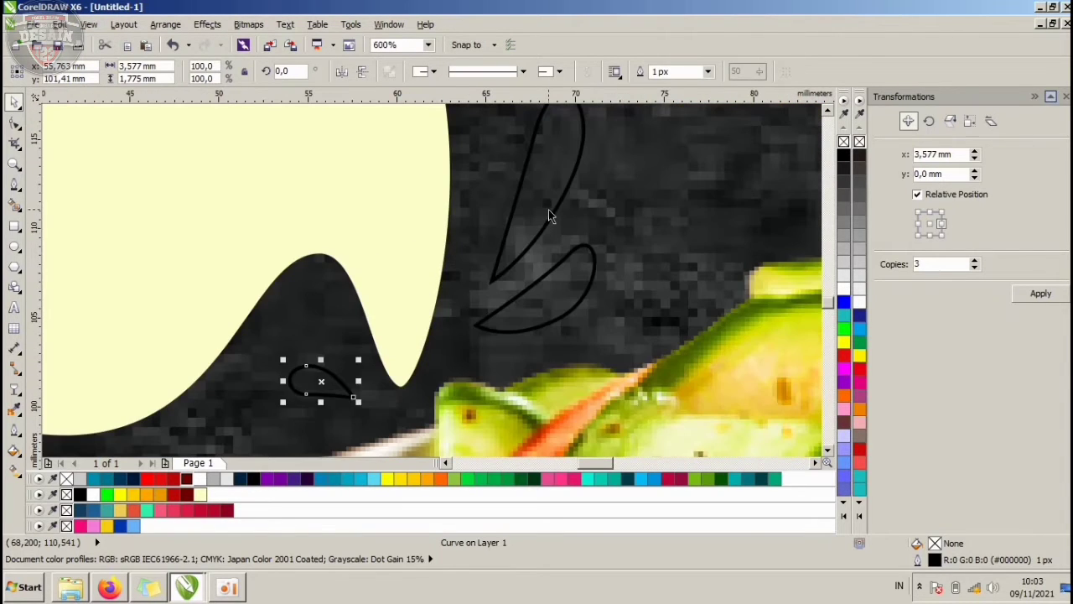
- Fill the three droplets with the blob's pale yellow (#FFFFCC) and remove their outlines
shift+click(549, 211)
shift+click(563, 290)
scroll(517, 285, down, 1)
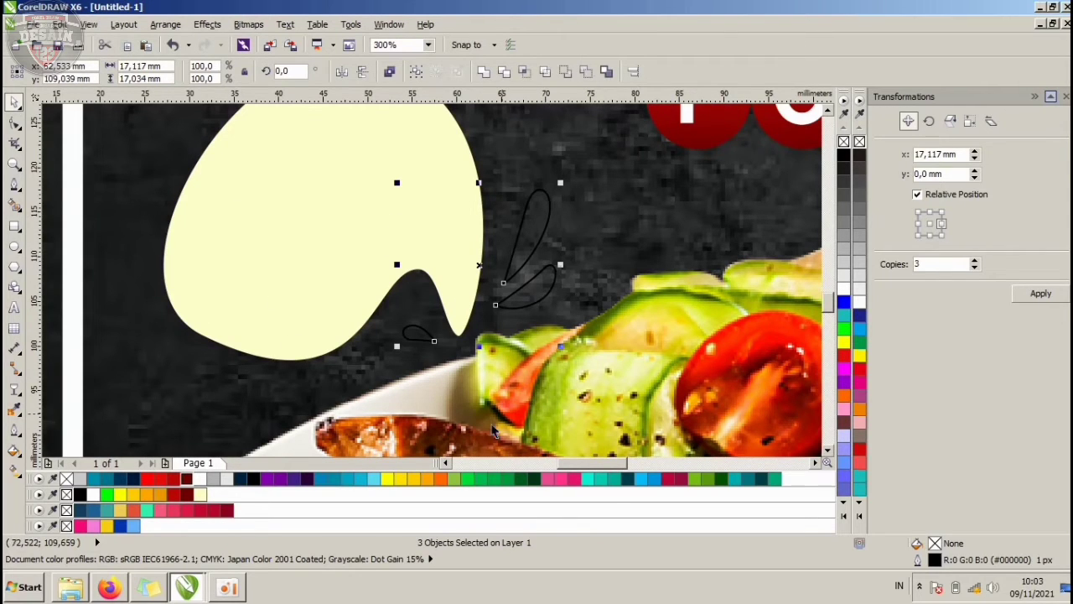
click(845, 518)
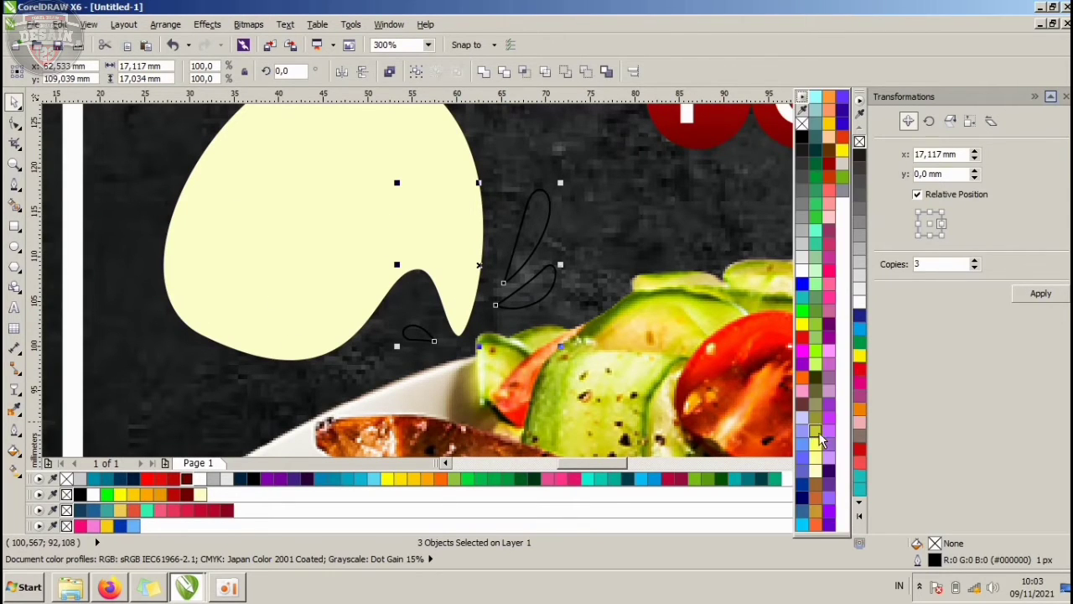
click(817, 475)
right_click(801, 123)
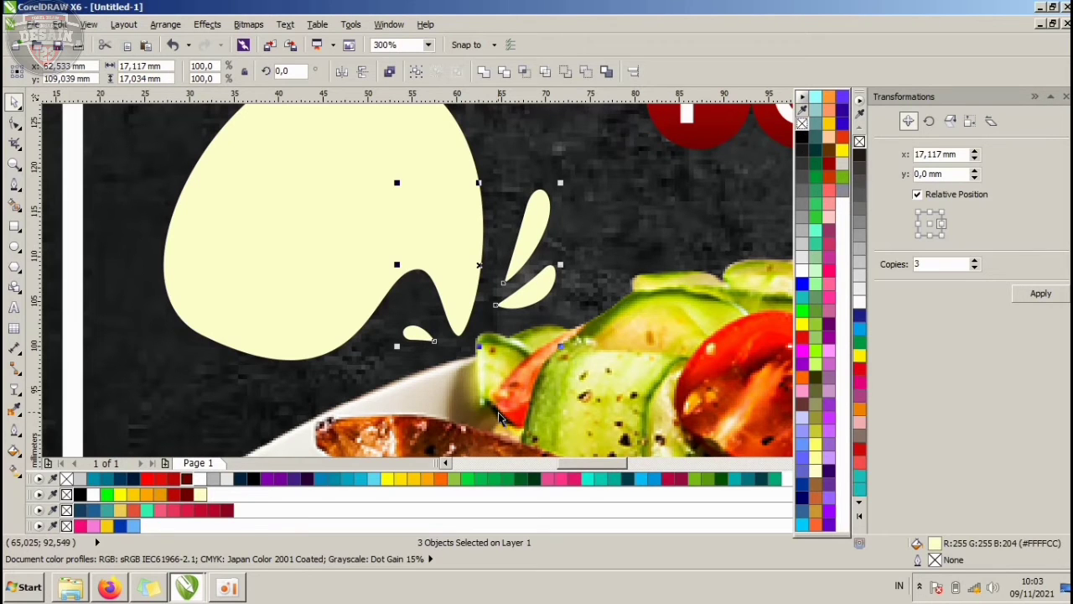
scroll(534, 217, down, 1)
scroll(534, 216, down, 1)
click(323, 261)
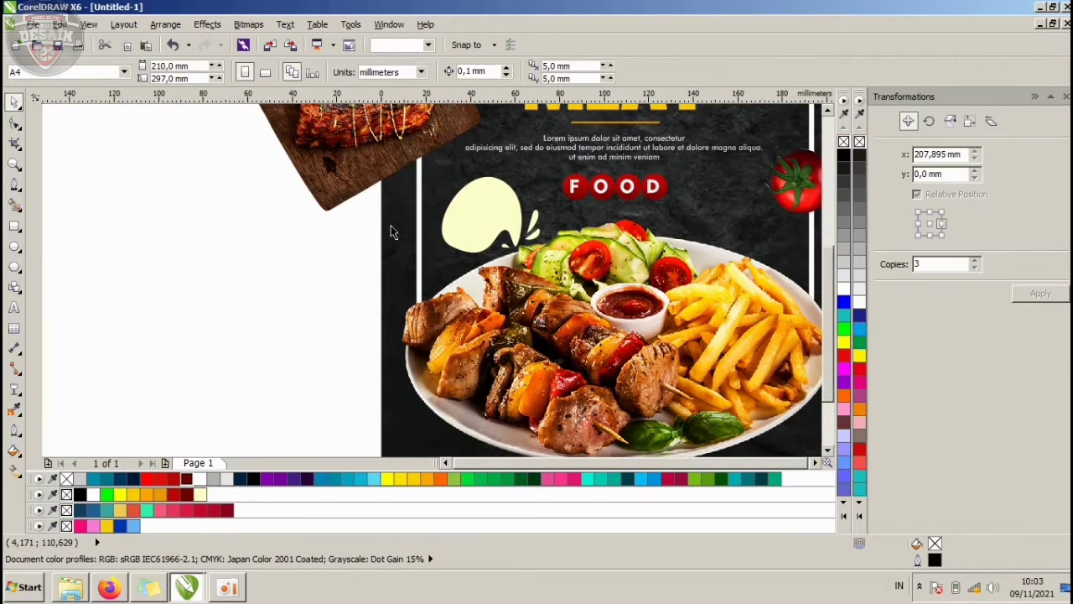
- Scale the blob and its three droplets together to about 39 mm wide and rotate them slightly
scroll(392, 227, down, 1)
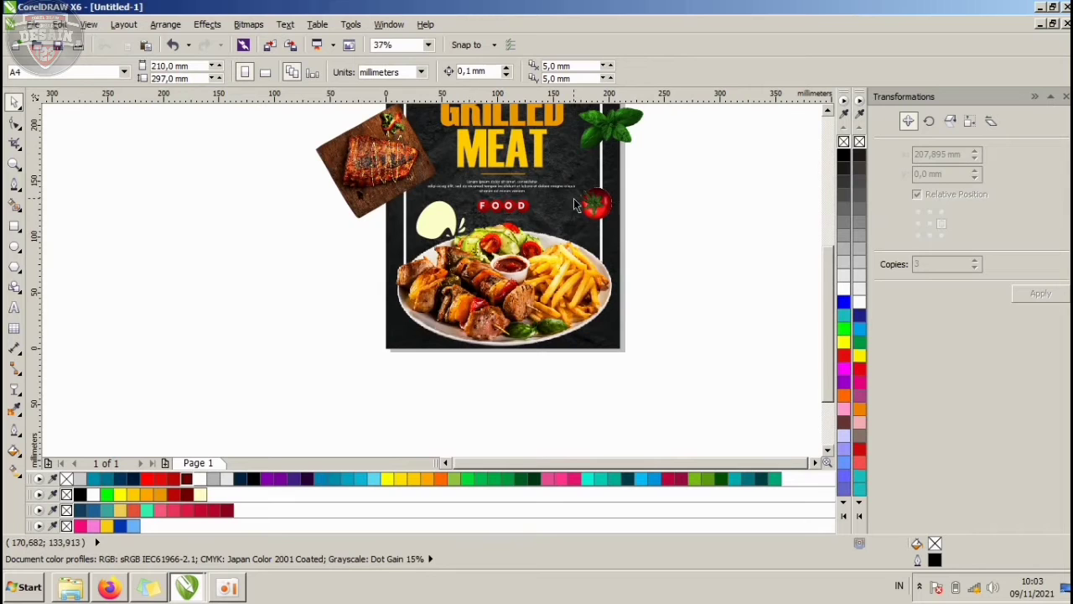
scroll(573, 204, up, 1)
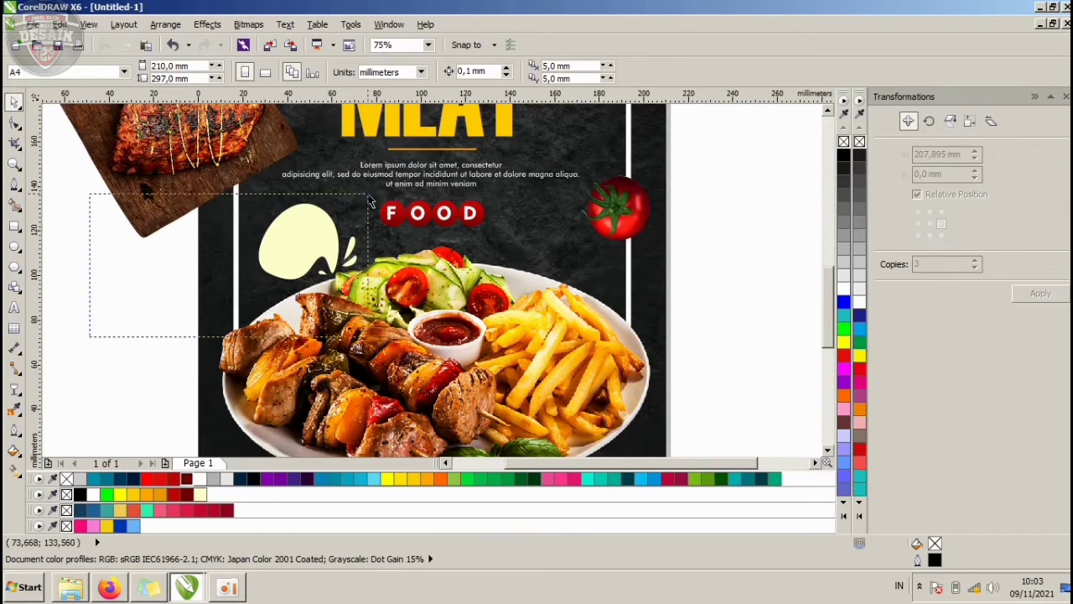
drag(368, 197, 349, 210)
scroll(310, 234, up, 1)
scroll(305, 234, down, 2)
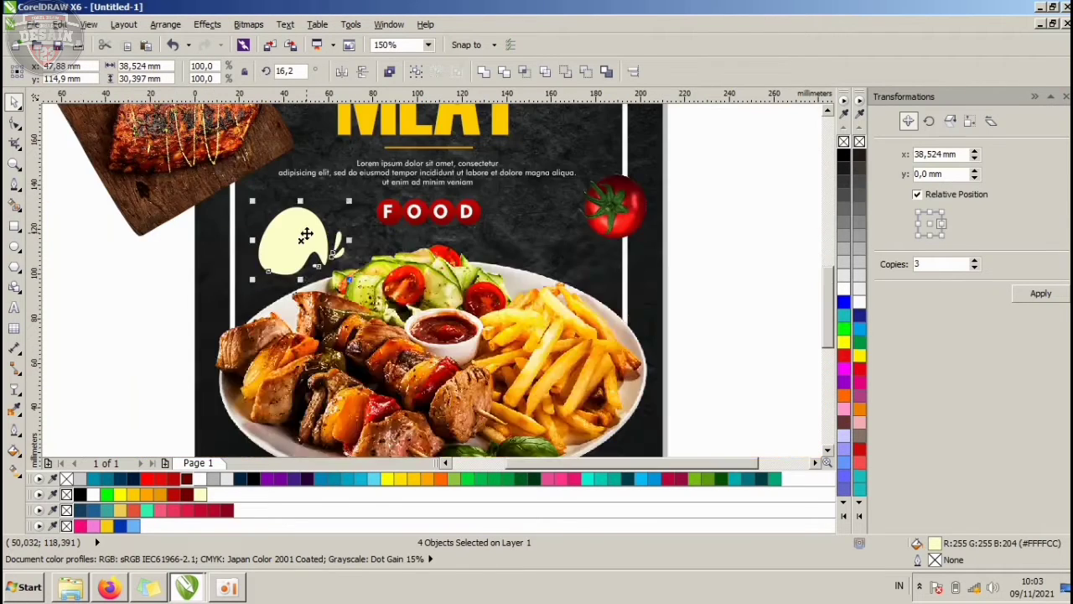
key(Escape)
- Add the text 25 with k on a second line in the empty area beside the page, scaled up to about 326%
click(13, 309)
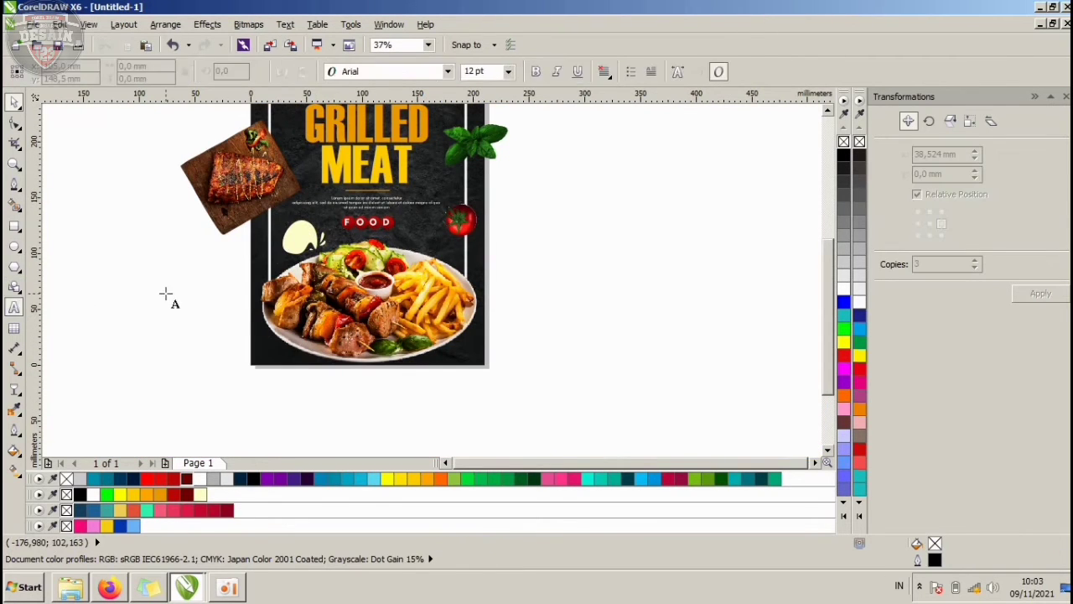
click(165, 291)
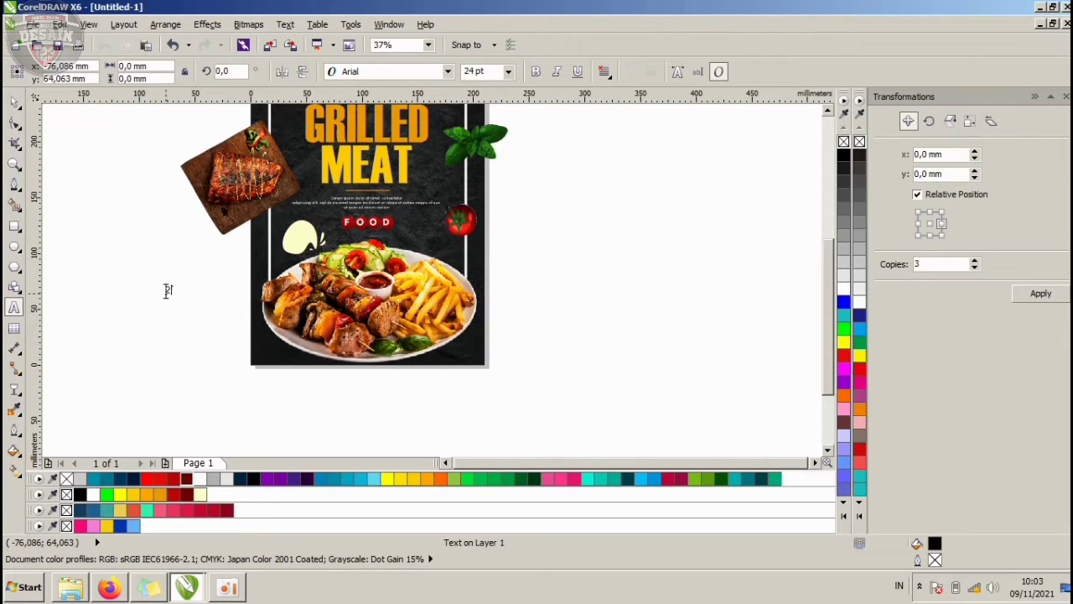
text(25)
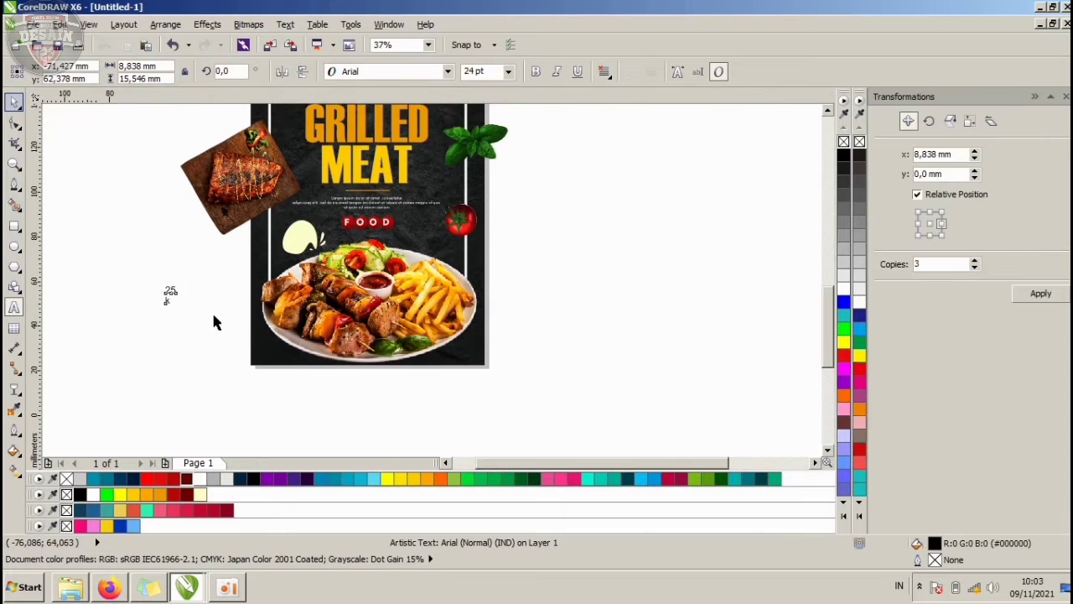
scroll(216, 319, up, 2)
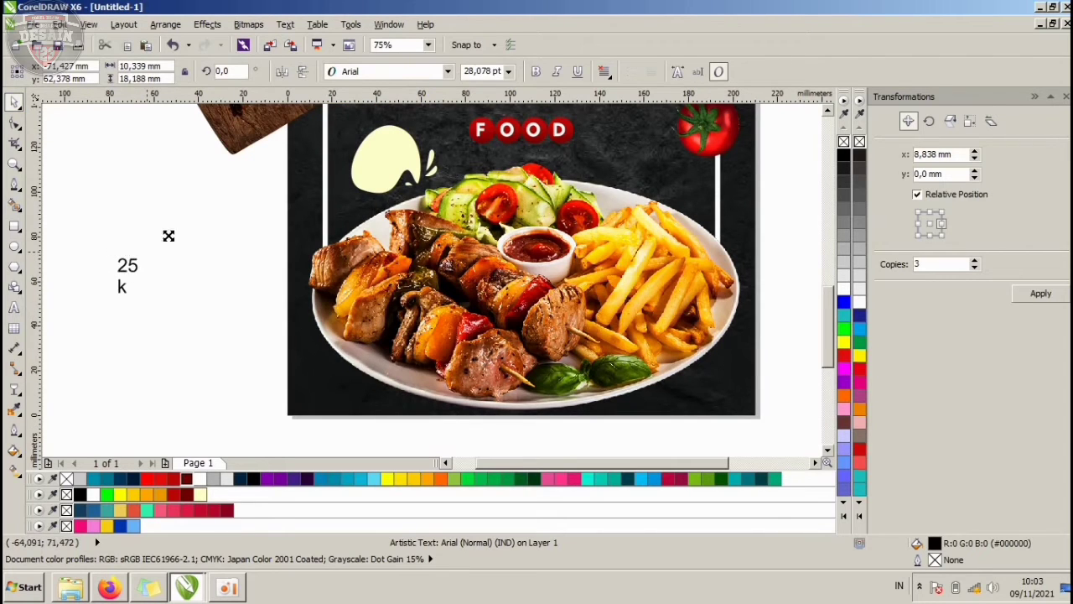
drag(169, 236, 224, 226)
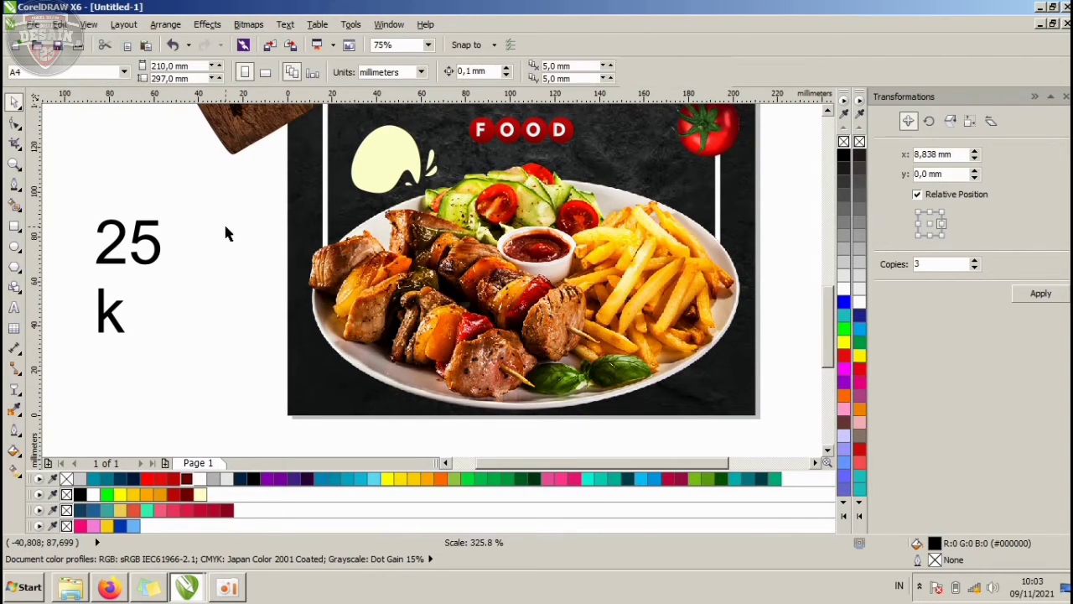
- Separate the k from the 25, shrink it to about 47 pt and place it at the number's lower right
drag(118, 307, 167, 227)
scroll(194, 225, up, 2)
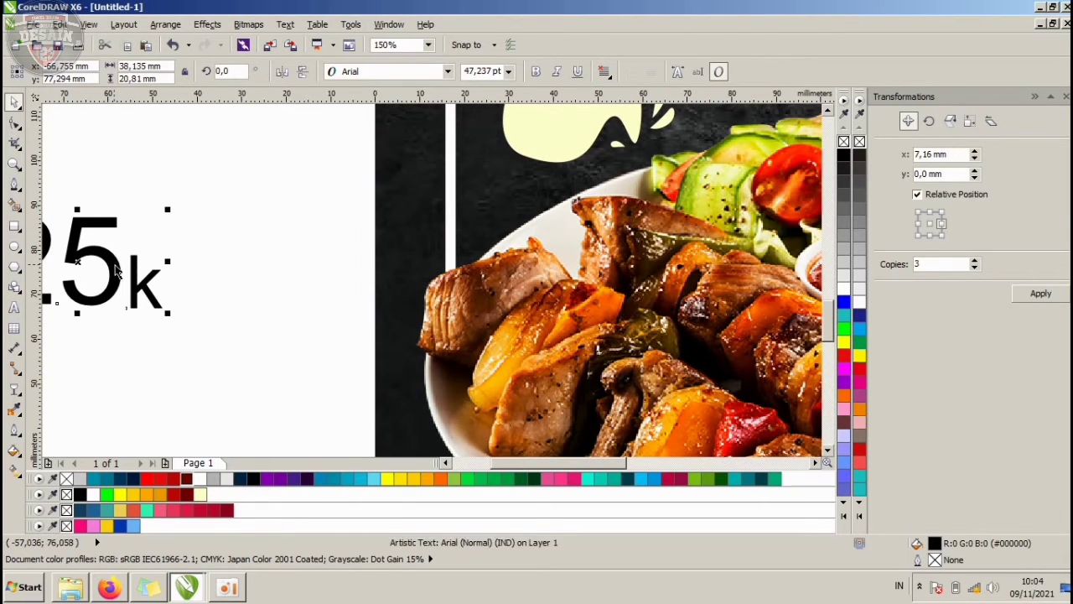
- Set the font of both the 25 and the k to Geometr415 Blk BT
shift+click(120, 265)
click(448, 71)
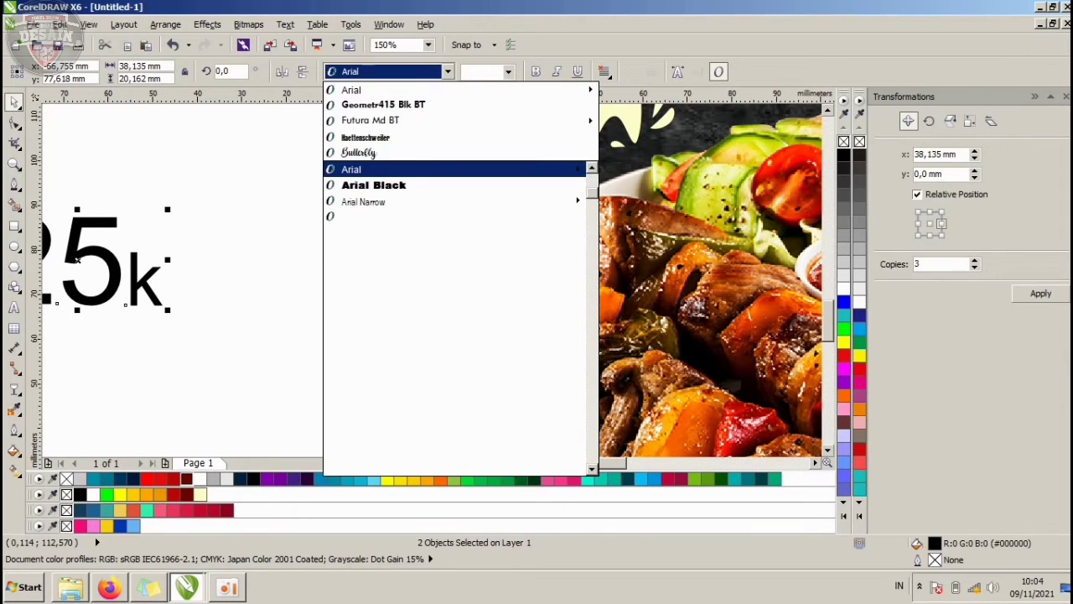
click(374, 107)
scroll(239, 226, down, 2)
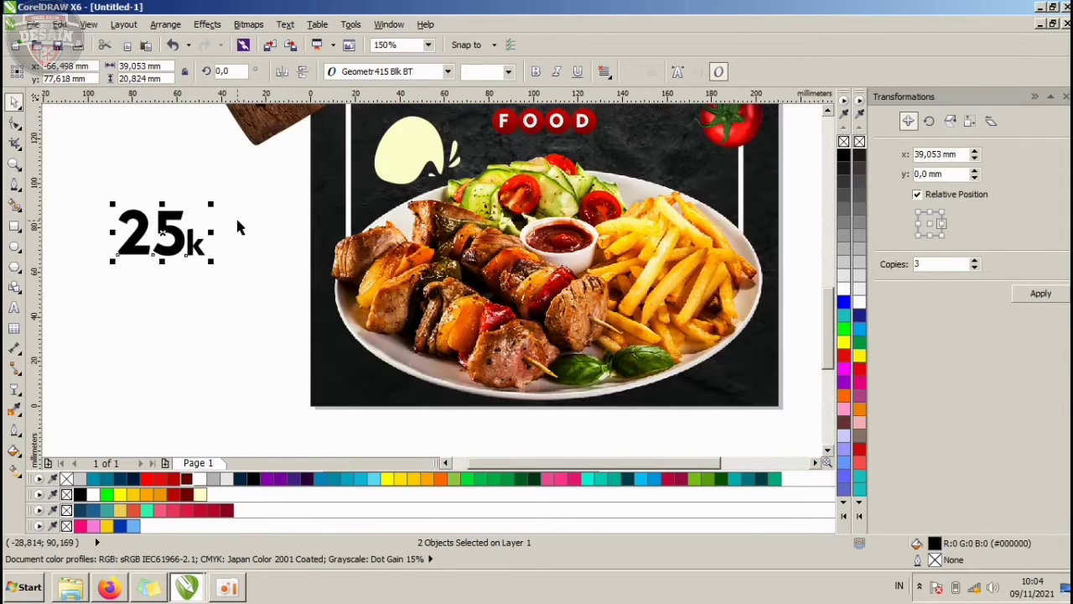
- Group the 25 and k, scale the group to about 27 mm wide, rotate it 12.5° and place it on the pale yellow blob
key(ctrl+g)
mouse_move(180, 252)
mouse_down()
mouse_move(249, 216)
mouse_move(426, 184)
mouse_move(386, 218)
mouse_move(384, 200)
mouse_move(353, 248)
mouse_move(332, 244)
mouse_move(386, 214)
mouse_move(346, 236)
mouse_up()
scroll(426, 184, down, 1)
scroll(436, 188, up, 3)
click(379, 225)
scroll(336, 242, up, 2)
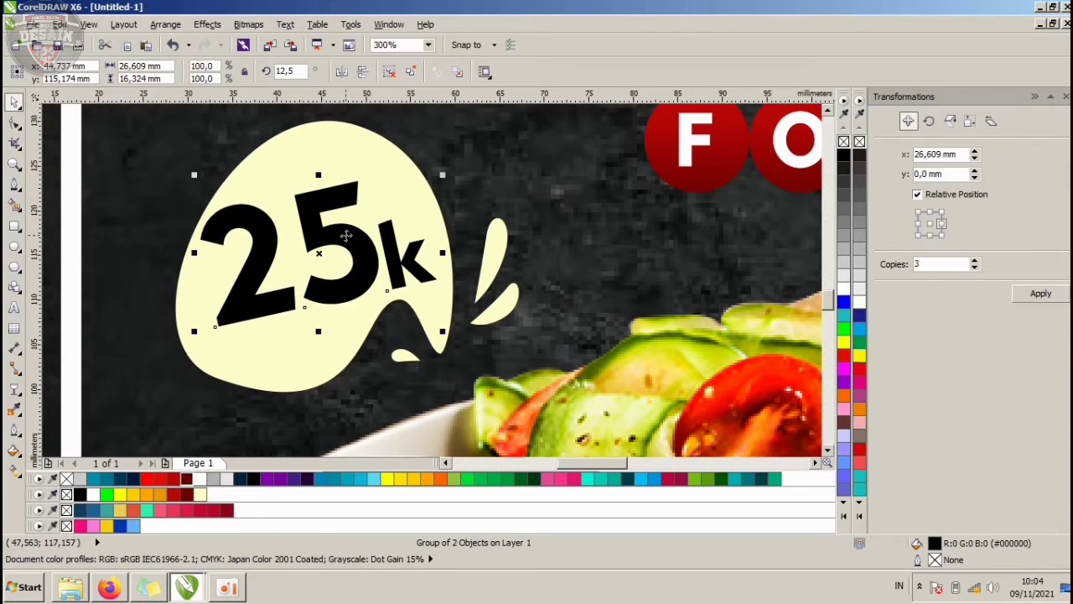
- Fill the 25k price group with dark red (#B80606)
scroll(209, 225, down, 3)
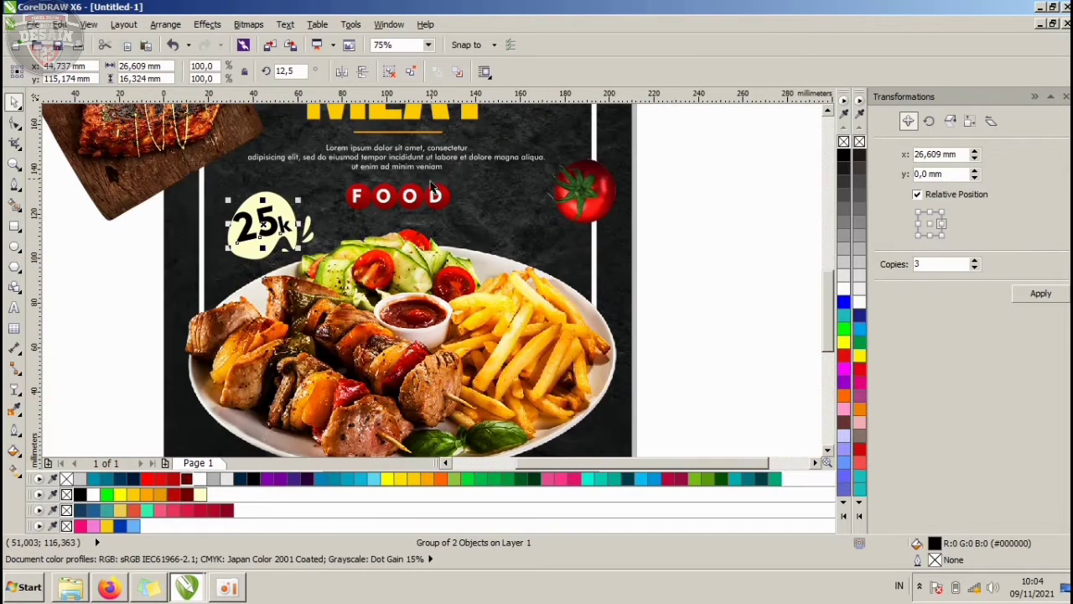
scroll(409, 214, down, 1)
click(266, 278)
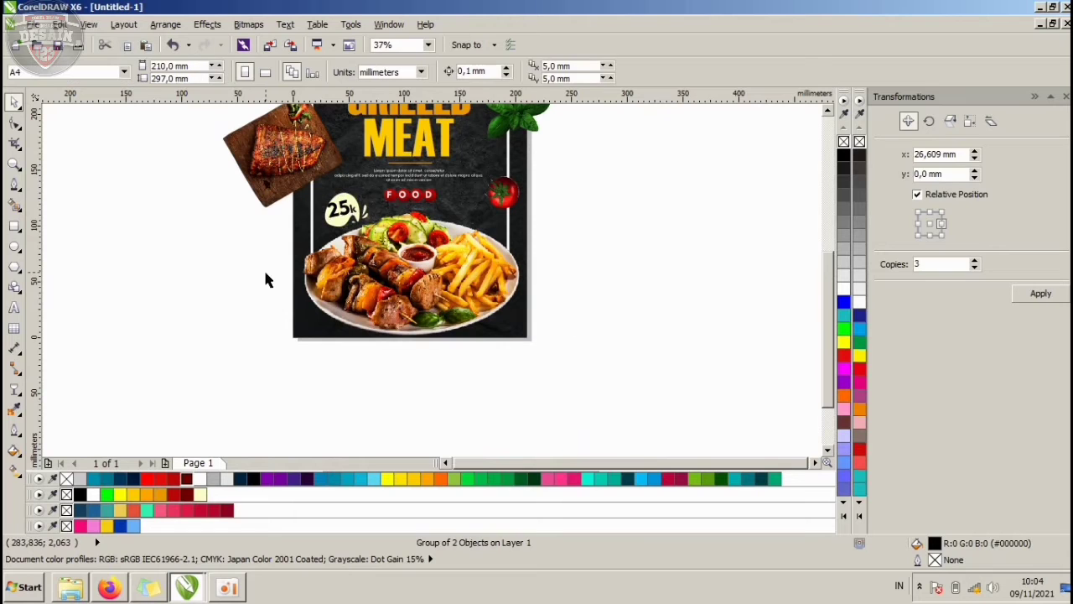
scroll(356, 215, up, 1)
click(363, 216)
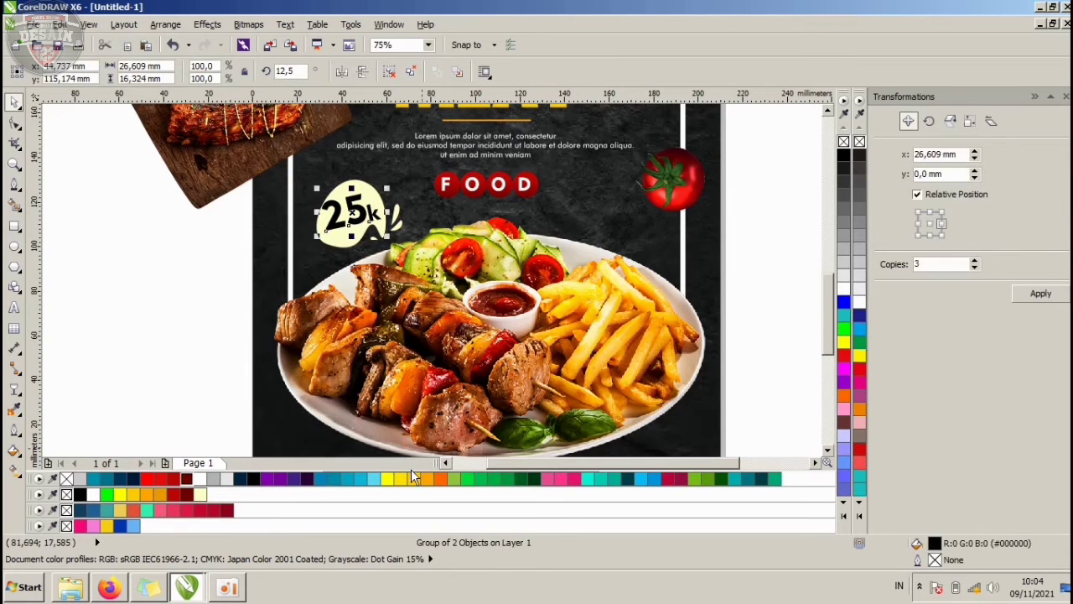
click(170, 478)
click(150, 307)
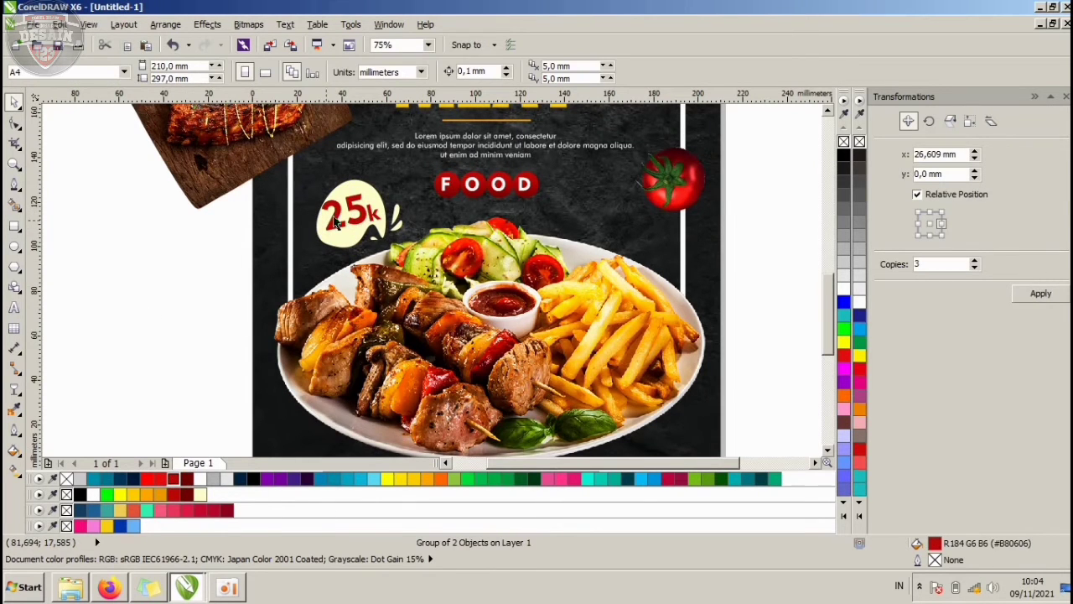
- Shift the 25k price group about 0.8 mm to the right within the blob
scroll(339, 219, up, 1)
click(340, 218)
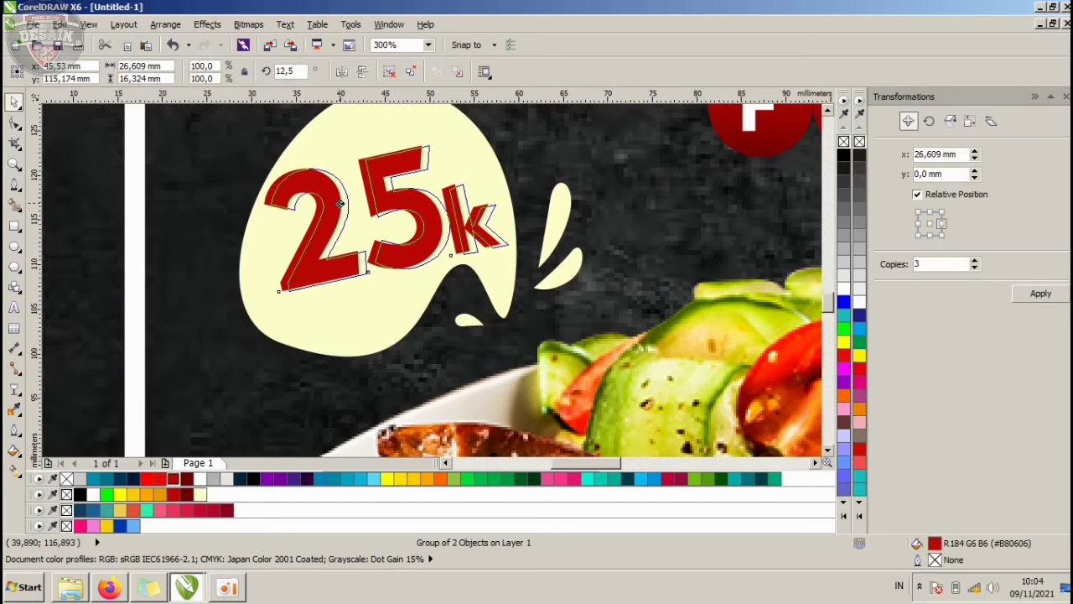
scroll(341, 209, down, 1)
scroll(356, 208, down, 2)
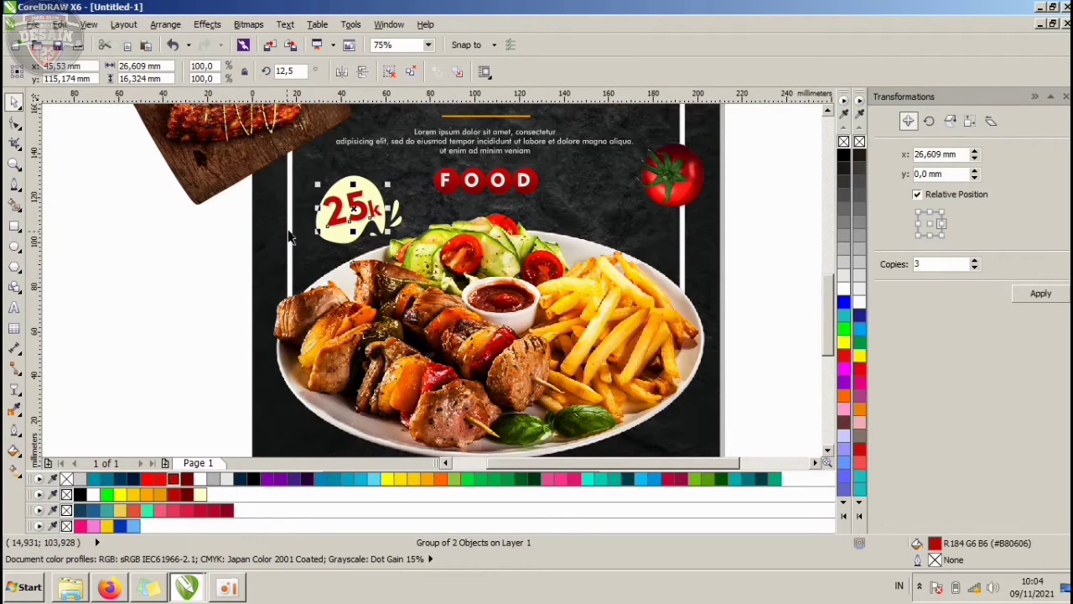
click(155, 267)
scroll(160, 260, down, 1)
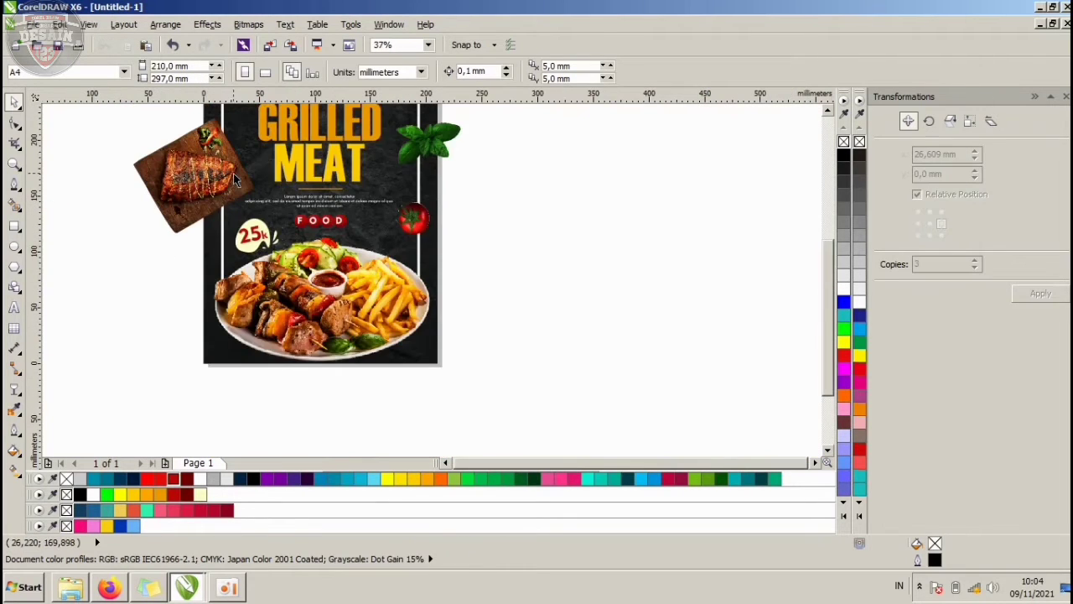
- Draw a closed curved droplet about 15 mm by 6 mm along the plate rim above the fries
scroll(434, 222, up, 1)
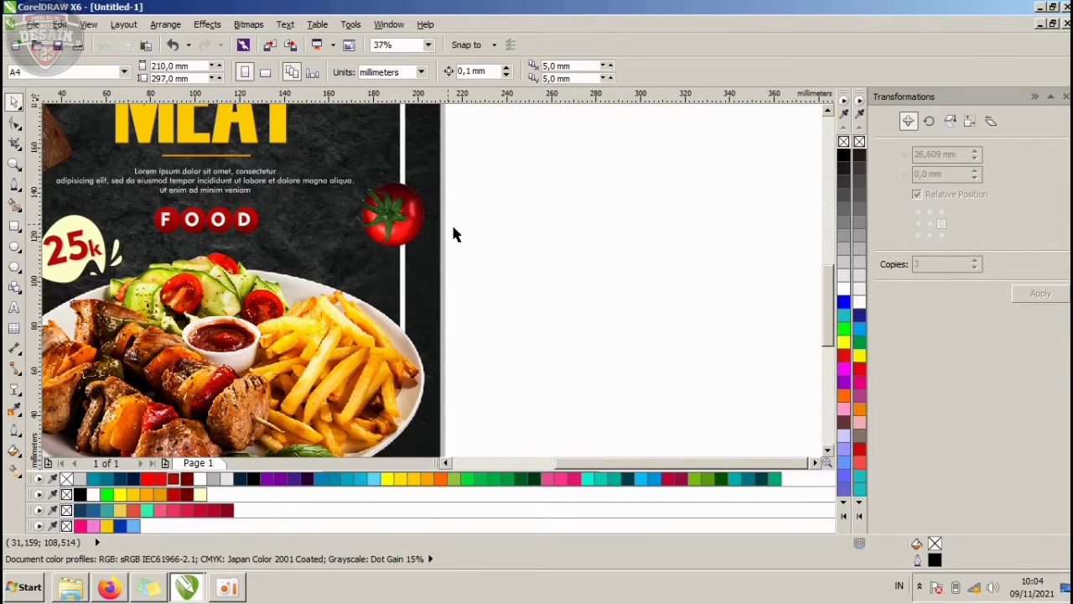
click(14, 204)
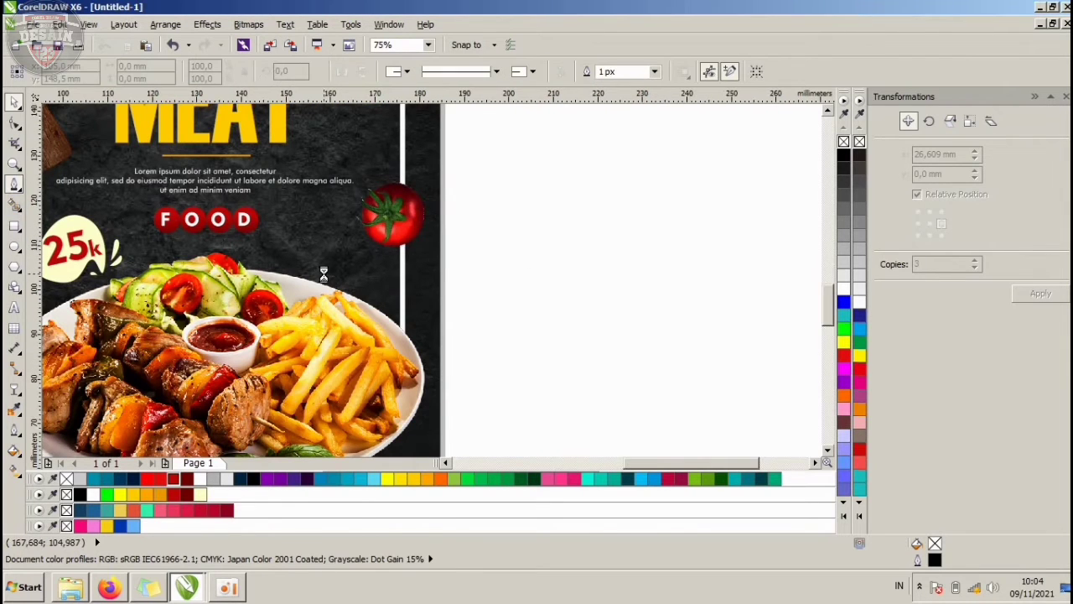
scroll(319, 266, up, 2)
drag(389, 304, 388, 319)
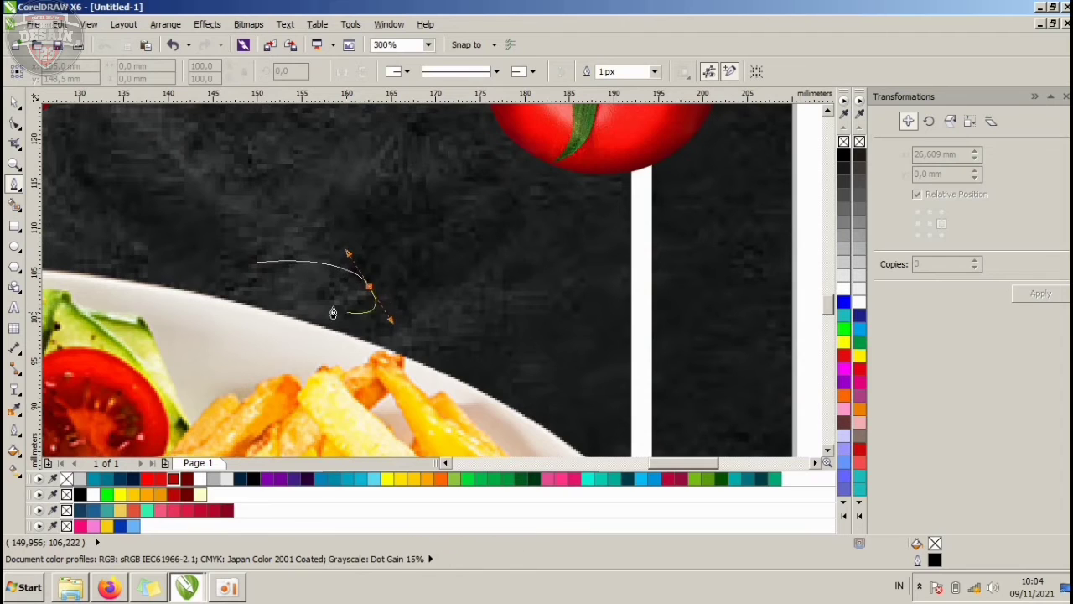
drag(297, 298, 253, 279)
click(257, 262)
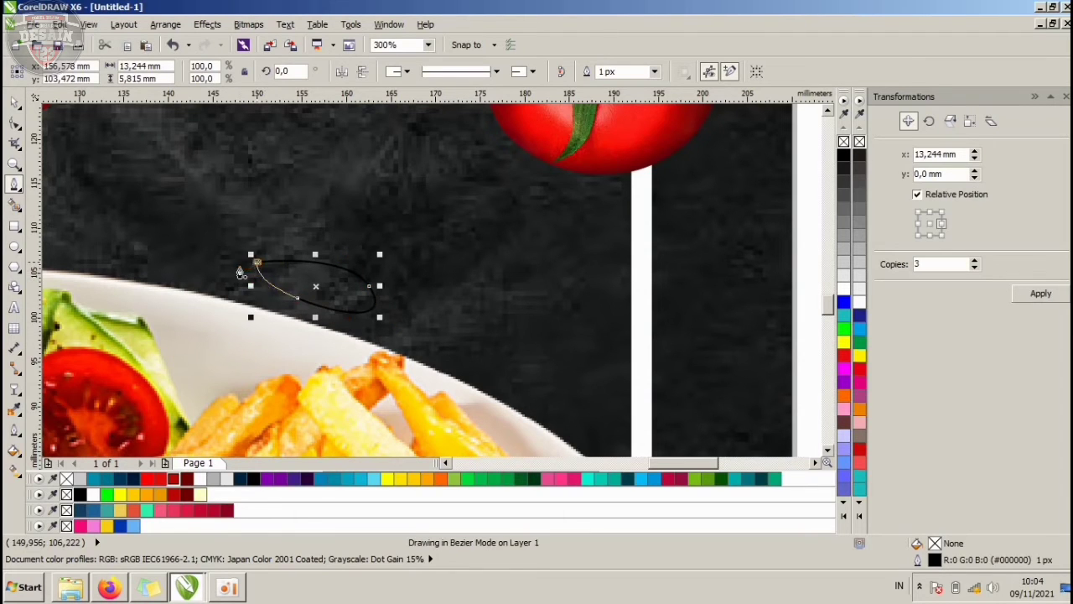
click(14, 102)
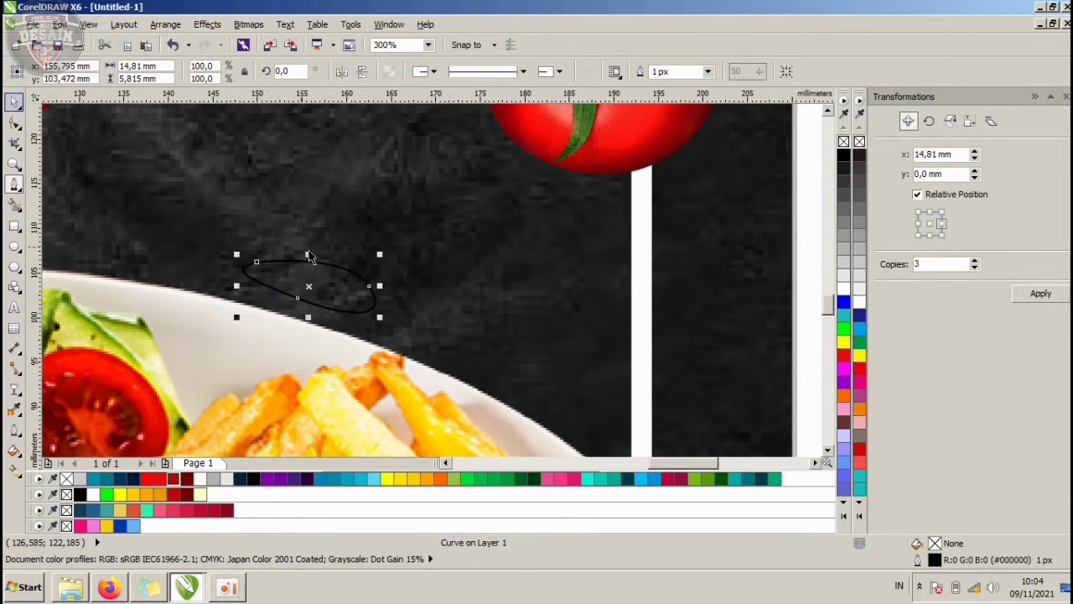
- Fill the droplet above the fries with pale yellow (#FFFFCC) and remove its outline
scroll(320, 254, down, 1)
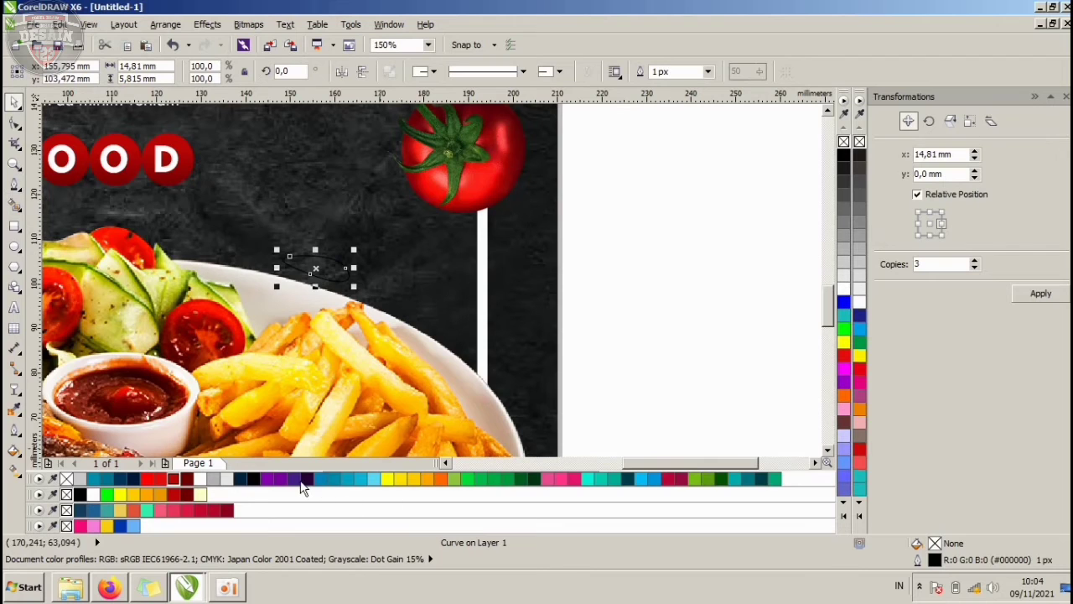
click(199, 495)
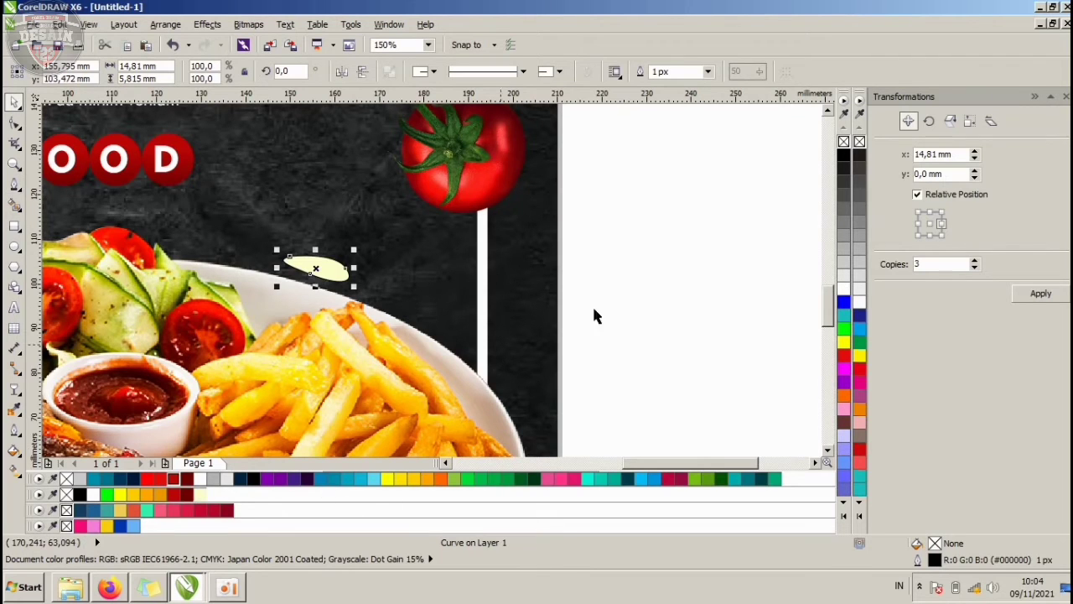
right_click(845, 142)
scroll(351, 260, up, 1)
- Draw two small circles trailing right of the droplet, filled pale yellow (#FFFFCC) without outline, the smaller one about 2.4 mm wide
click(14, 266)
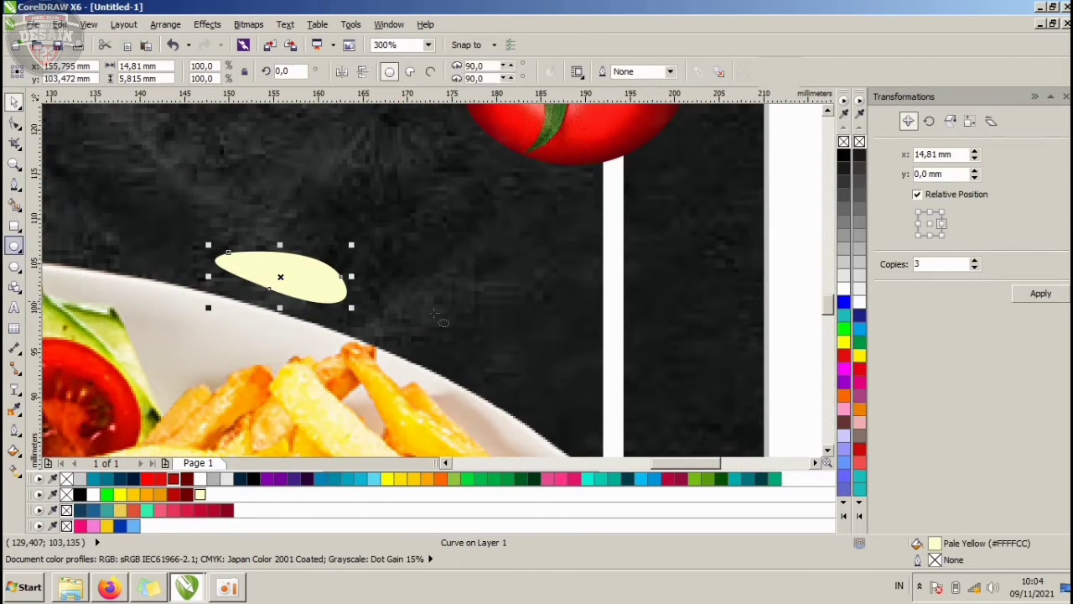
mouse_move(366, 287)
mouse_down()
mouse_move(416, 330)
mouse_move(460, 348)
mouse_up()
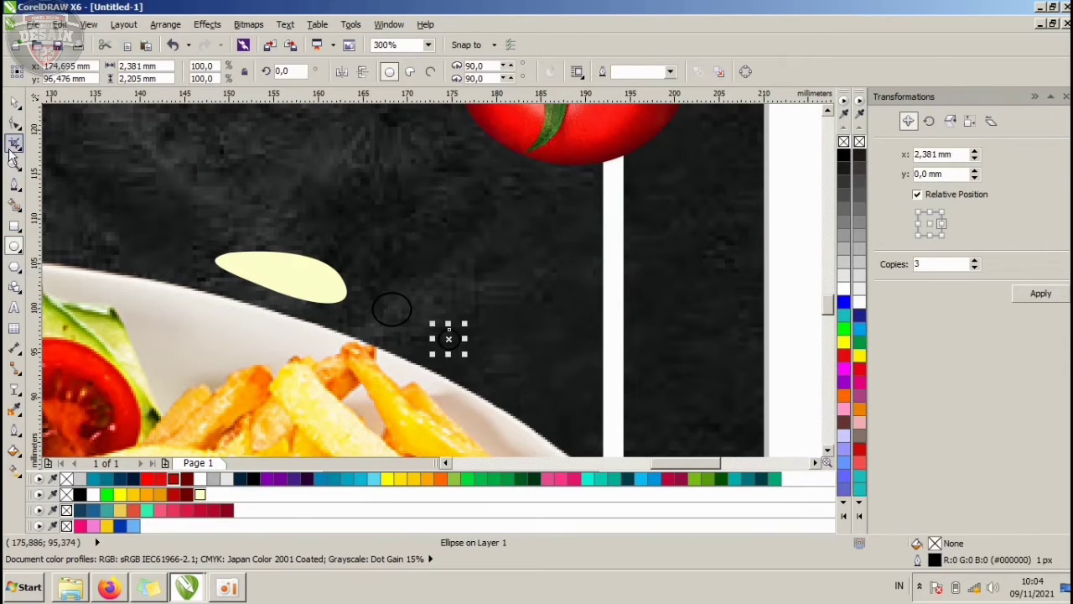
shift+click(394, 309)
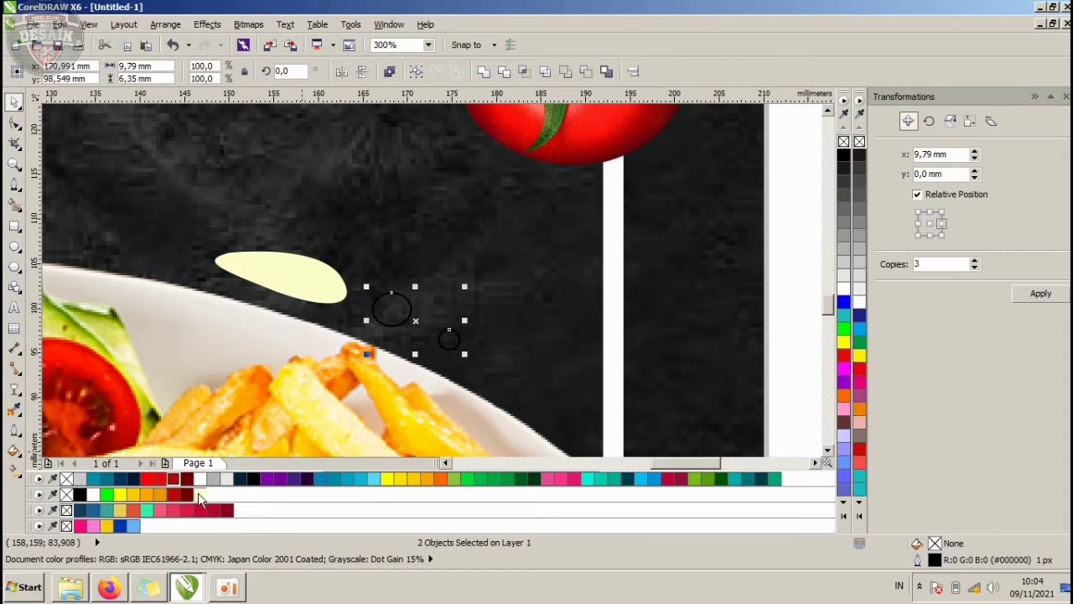
click(200, 494)
right_click(843, 141)
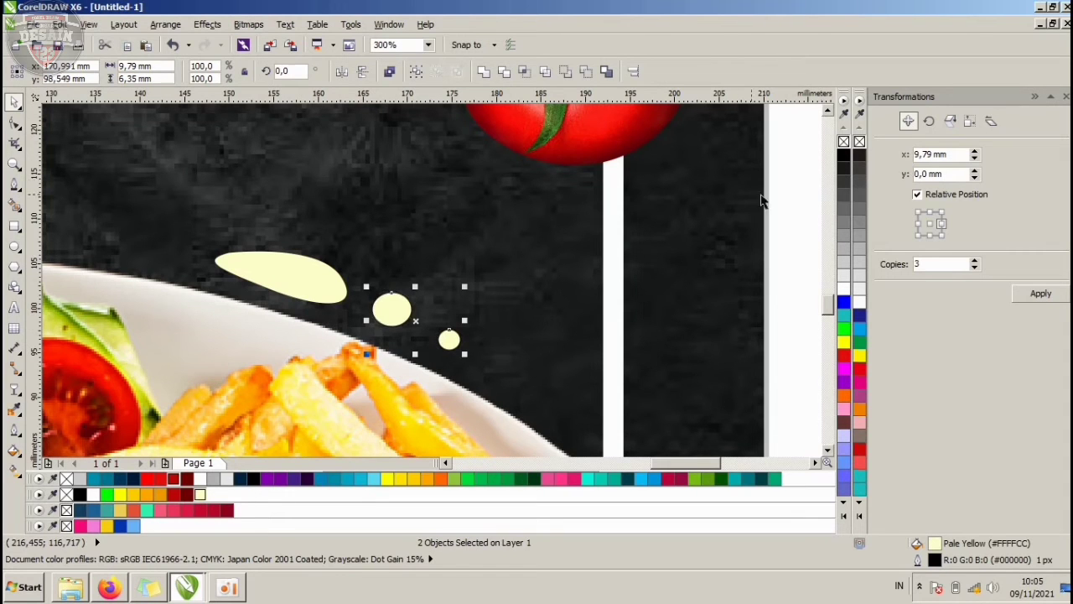
key(Escape)
- Review the whole poster layout, from the plate and price badge up to the ingredients around the top edge
scroll(529, 239, down, 3)
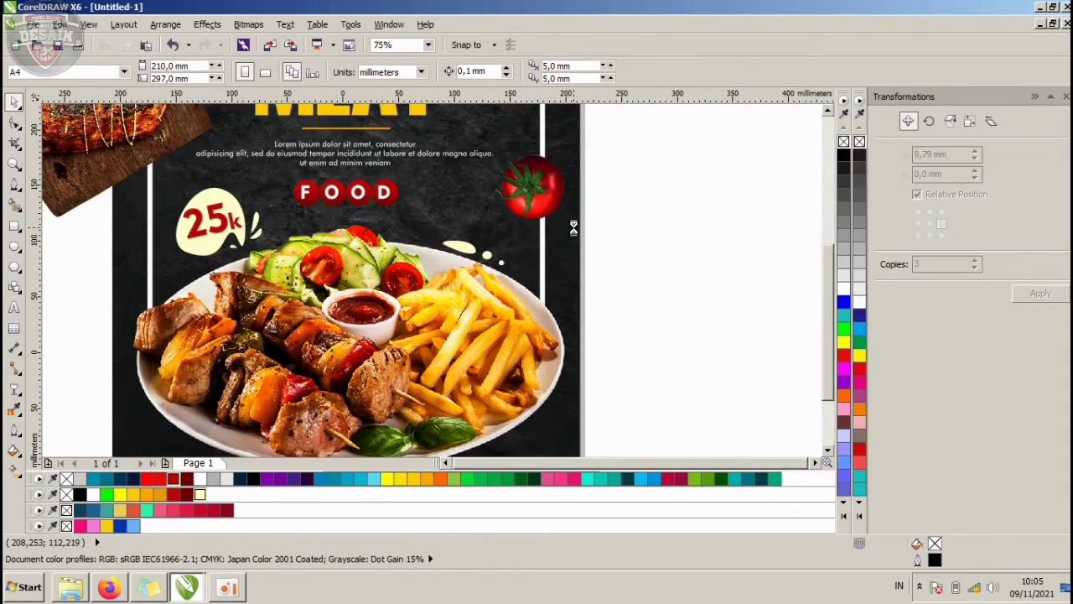
scroll(707, 244, down, 1)
scroll(762, 240, up, 1)
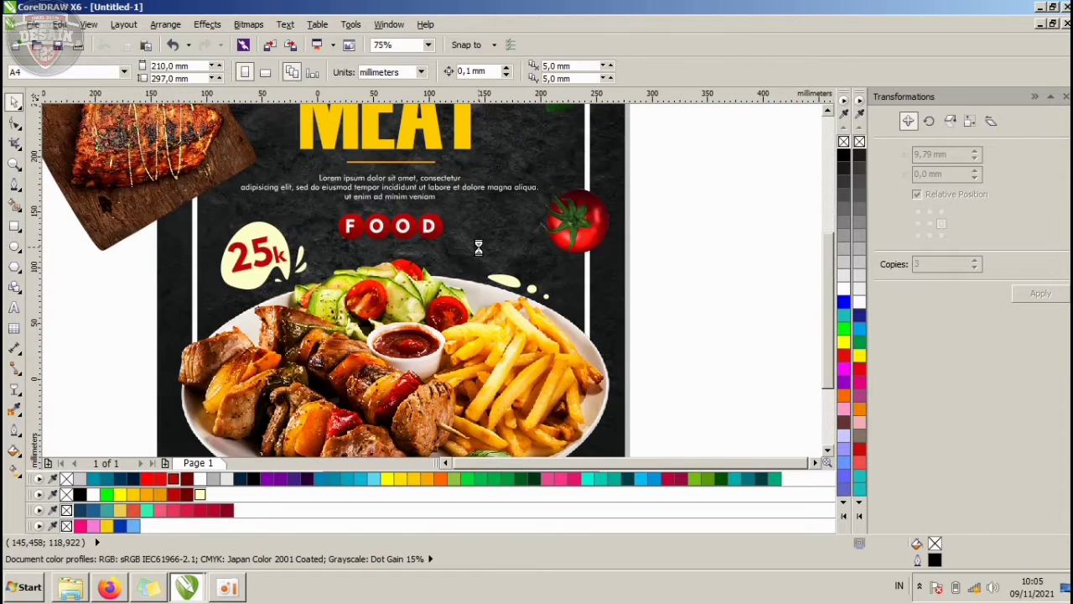
scroll(481, 243, down, 1)
scroll(425, 237, down, 1)
scroll(398, 202, up, 1)
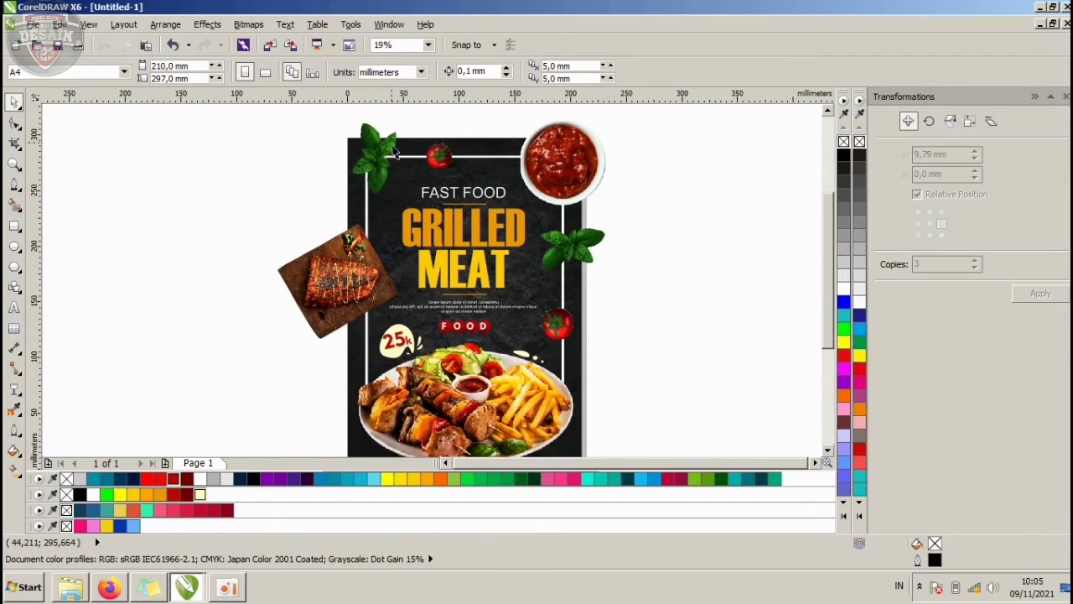
scroll(371, 170, up, 1)
scroll(396, 195, down, 1)
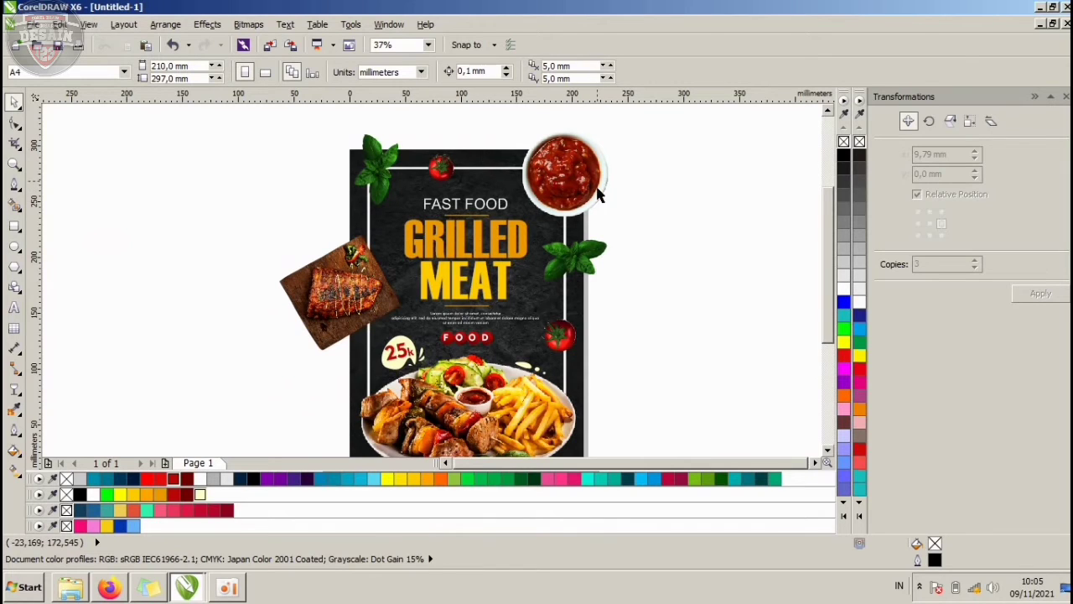
- Try a copy of the right-hand basil leaves over the plate's right edge and discard it
click(590, 269)
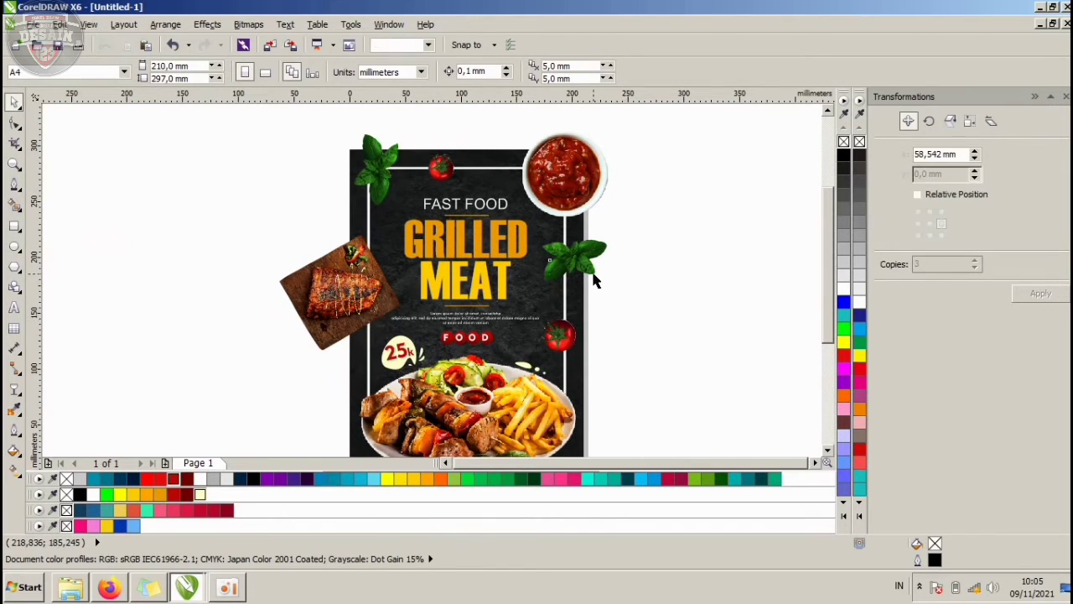
click(674, 266)
click(597, 259)
drag(597, 259, 598, 404)
click(598, 404)
scroll(598, 404, up, 2)
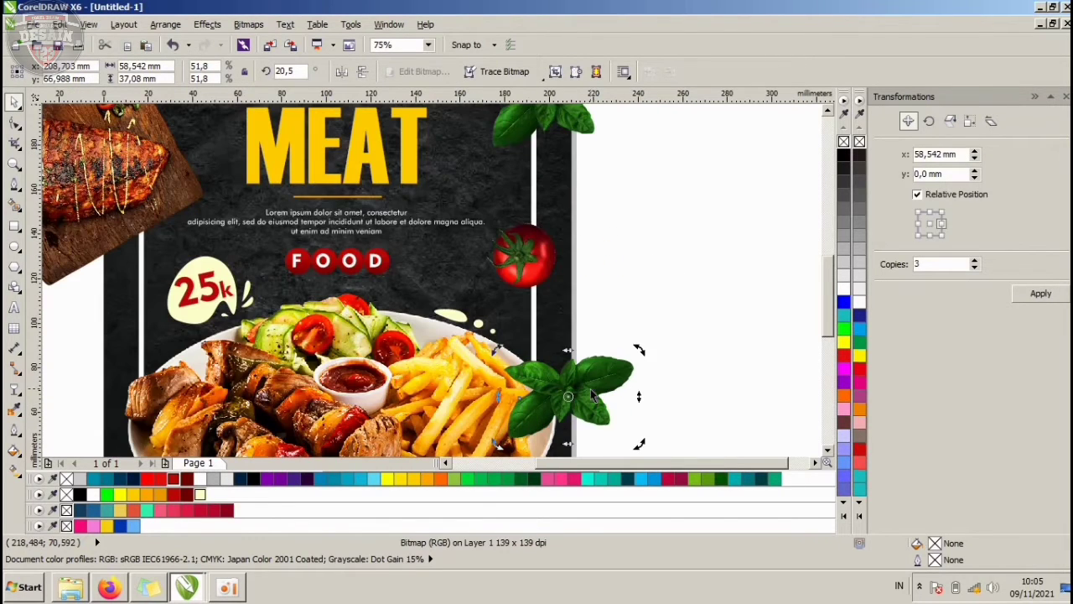
key(Delete)
- Crop the grilled meat board to the poster's left edge by intersecting it with the dark background and deleting the original
scroll(530, 301, down, 2)
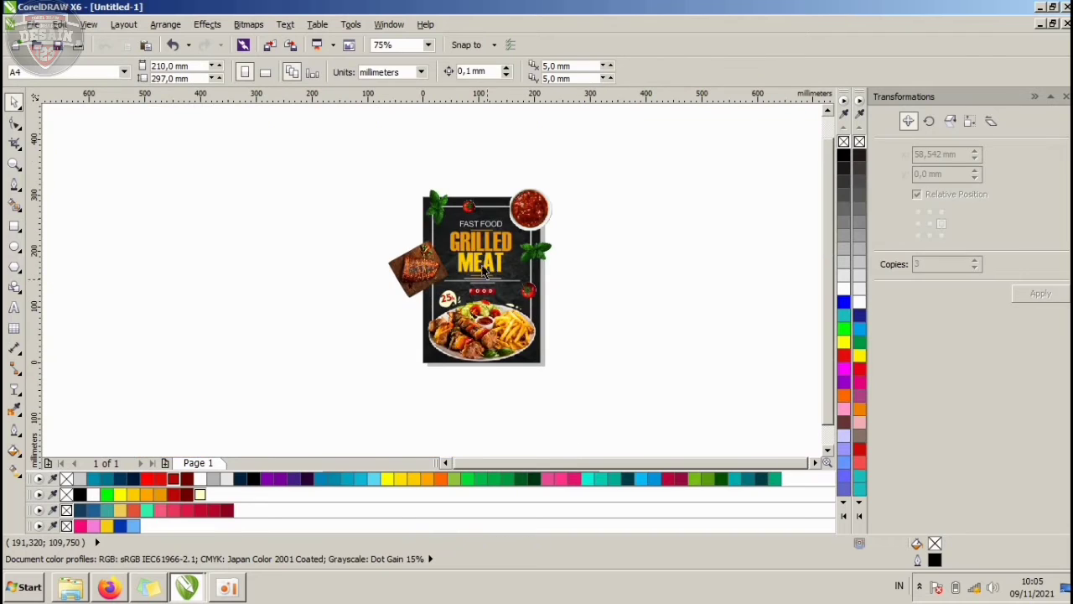
scroll(477, 229, up, 1)
scroll(478, 229, up, 1)
click(379, 230)
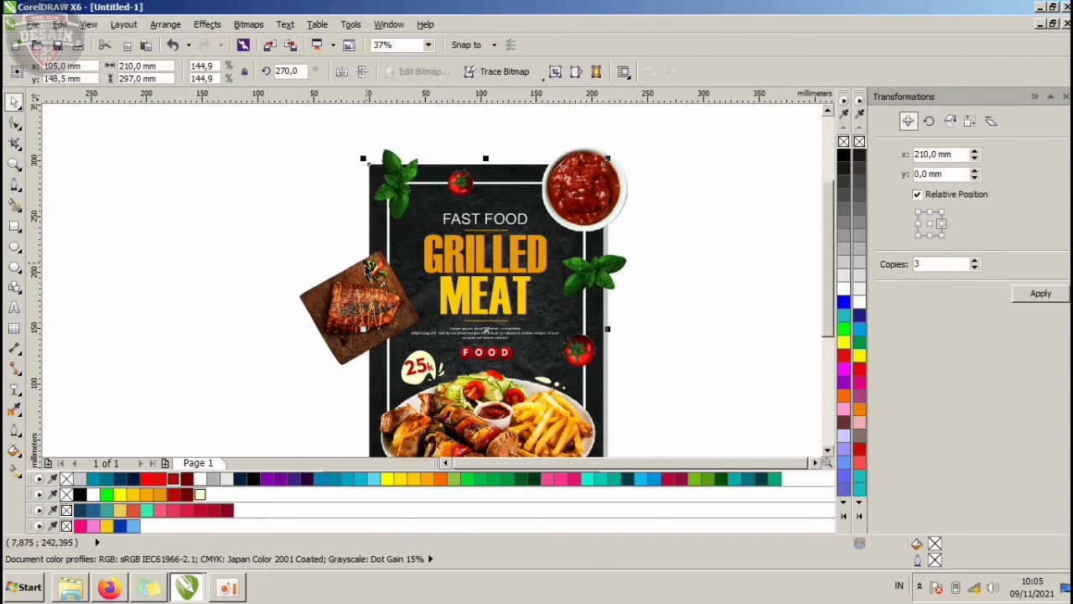
shift+click(342, 289)
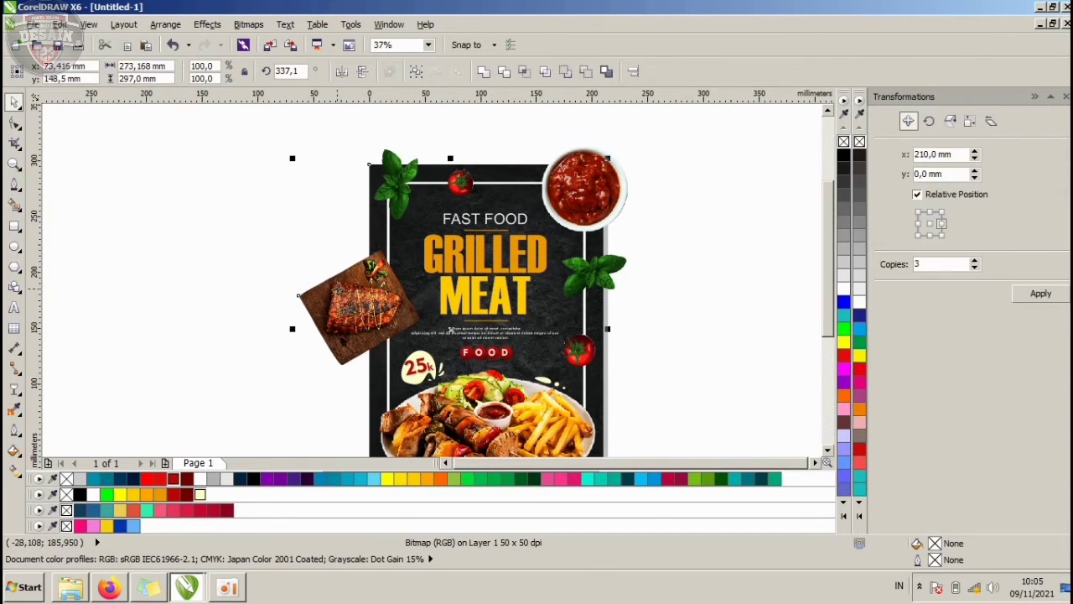
click(531, 71)
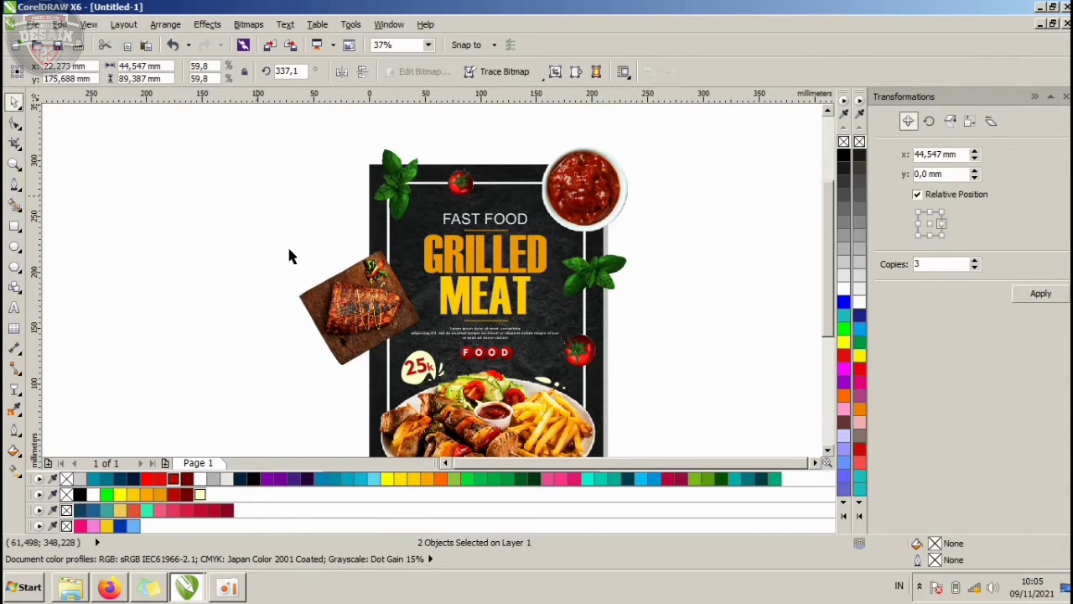
click(315, 297)
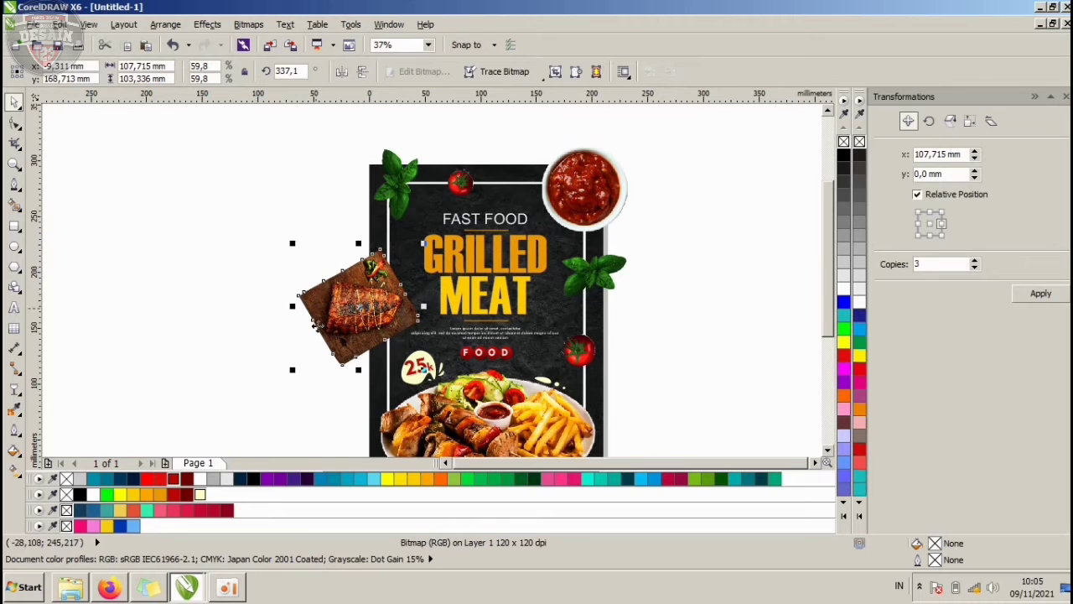
key(Delete)
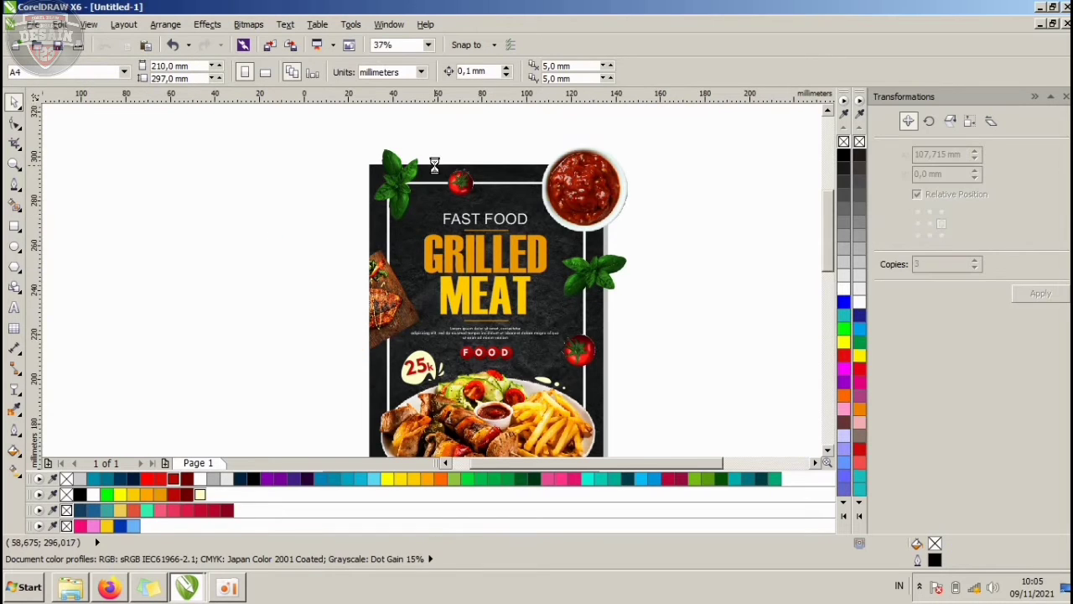
- Crop the upper-left basil leaves to the poster's top edge by intersecting them with the dark background and deleting the original
scroll(434, 165, up, 2)
key(ctrl+a)
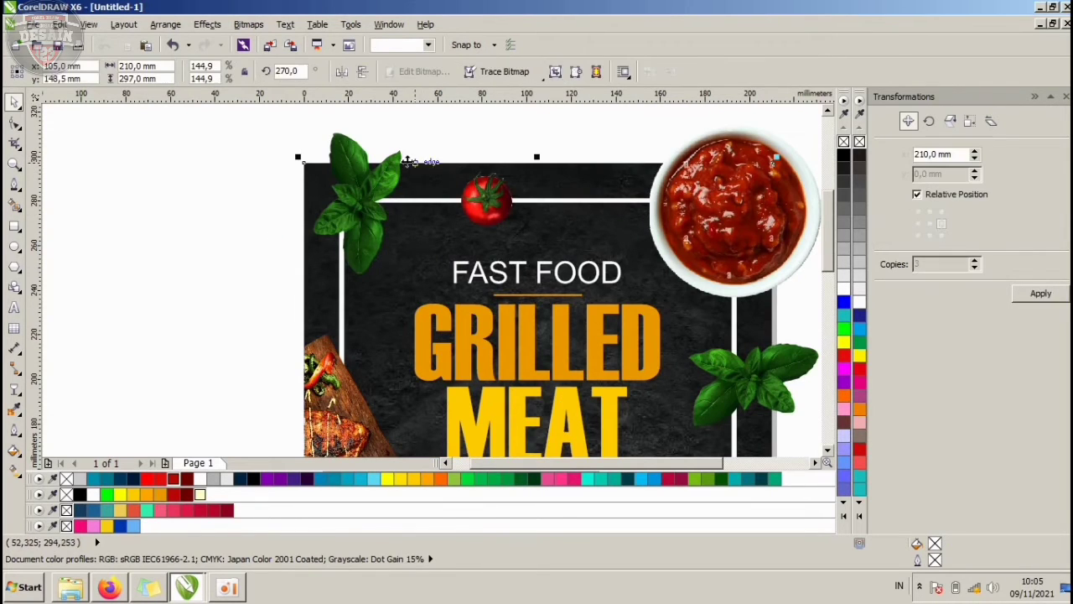
click(526, 73)
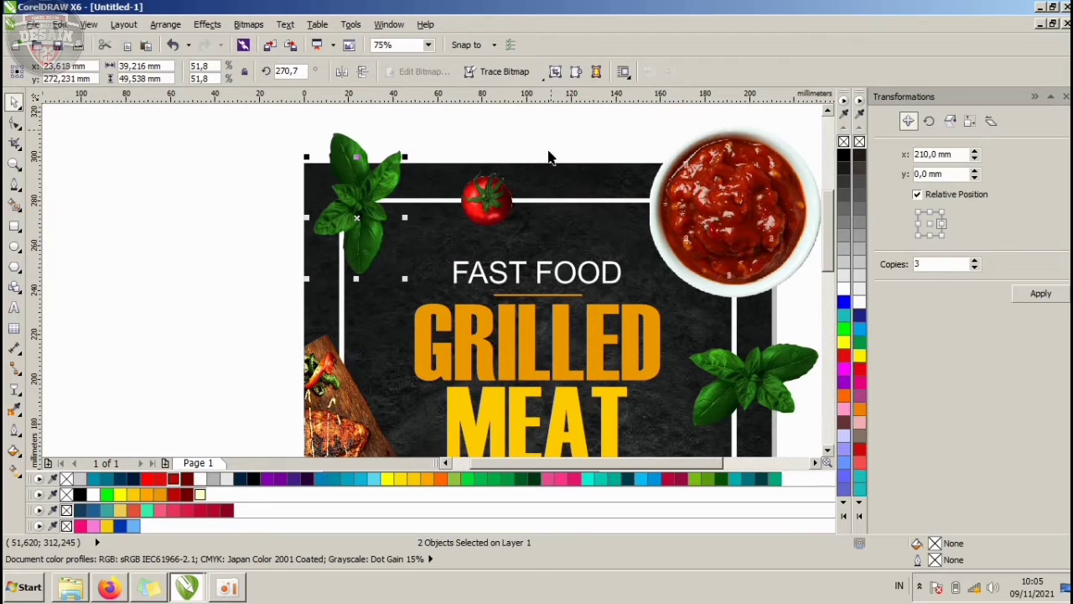
click(355, 147)
key(Delete)
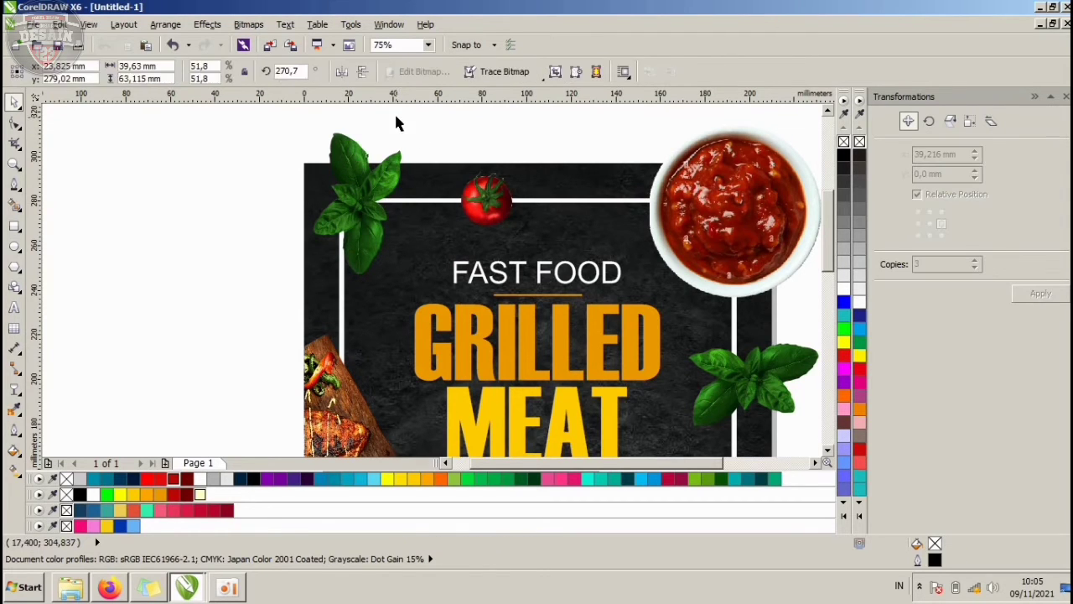
- Crop the sauce bowl to the poster's upper-right corner by intersecting it with the dark background and deleting the original
scroll(380, 124, down, 1)
scroll(496, 117, up, 1)
click(501, 173)
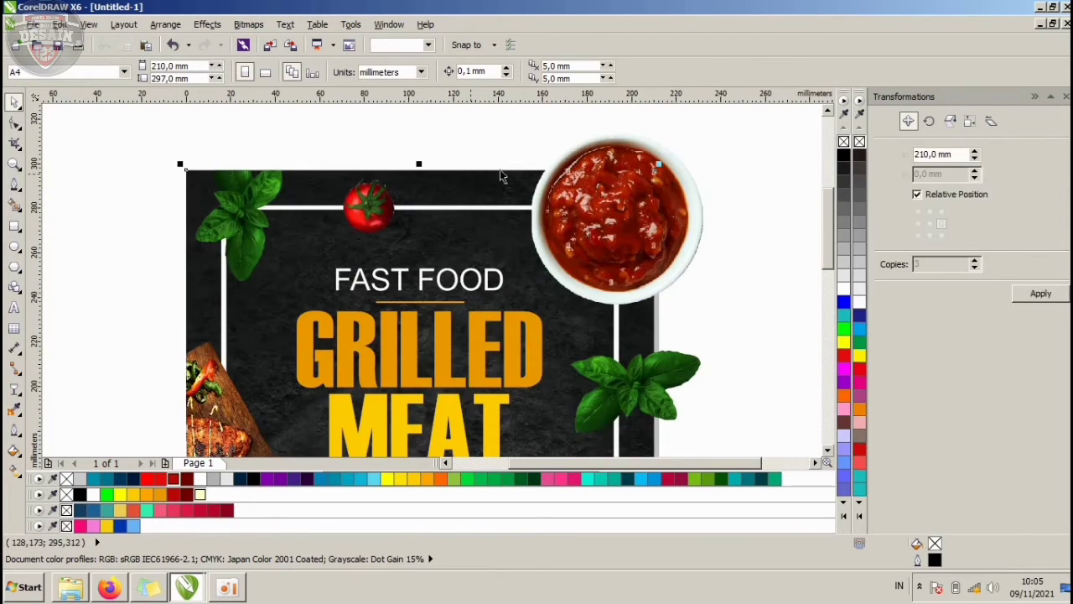
shift+click(637, 150)
click(530, 72)
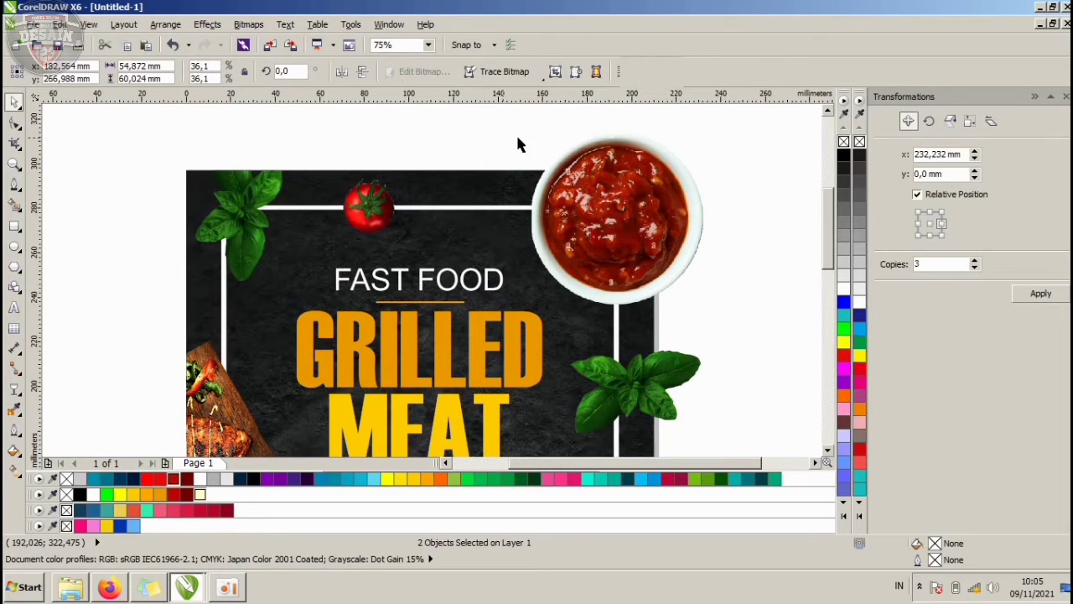
click(720, 139)
click(700, 170)
key(Delete)
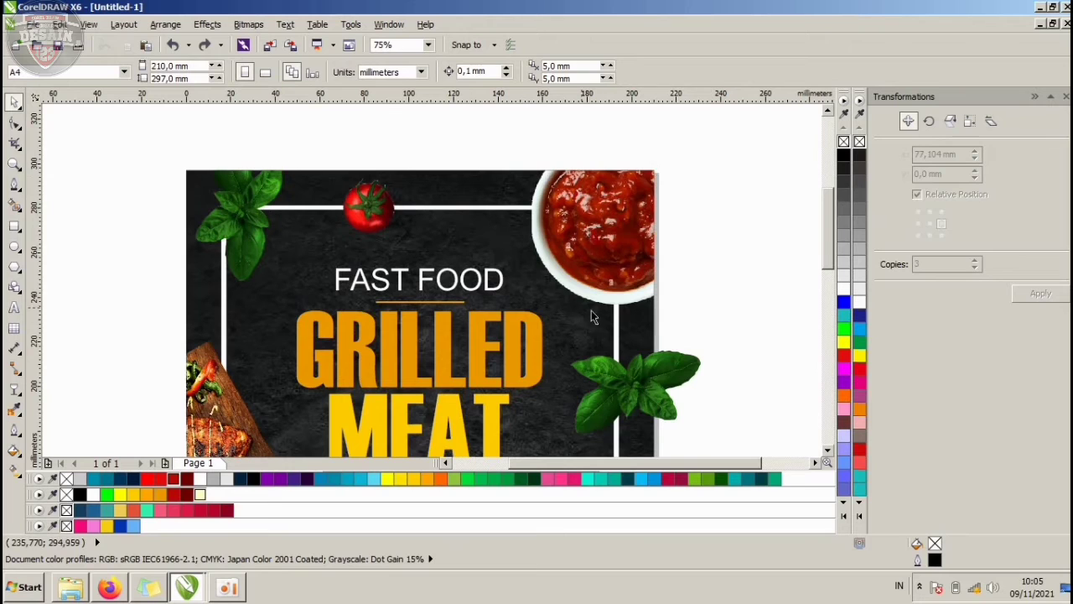
- Crop the right-hand basil leaves to the poster's right edge by intersecting them with the dark background and deleting the original
shift+click(671, 369)
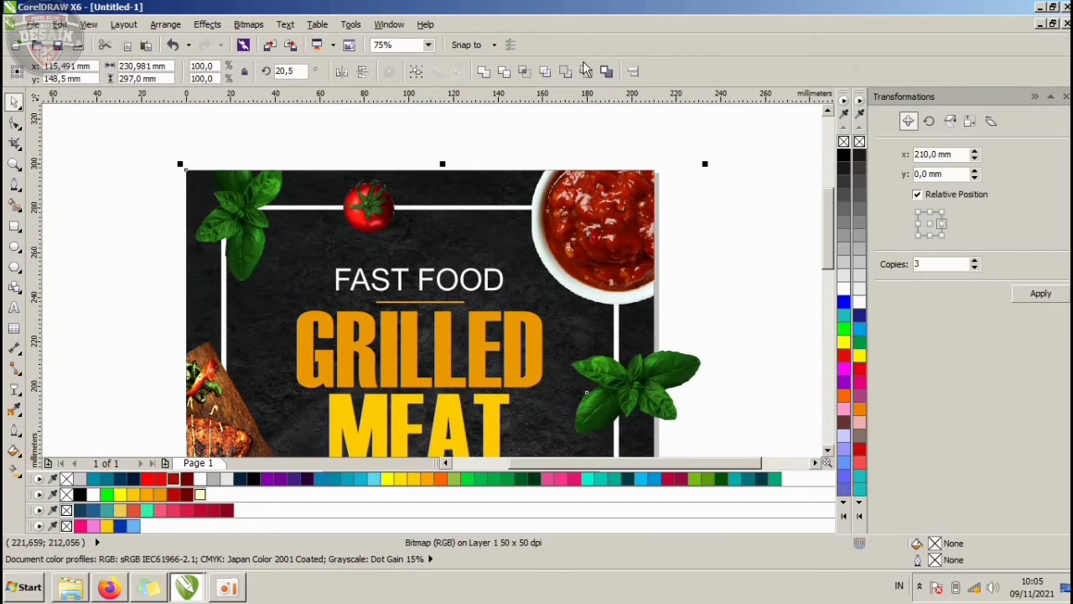
click(525, 72)
click(681, 190)
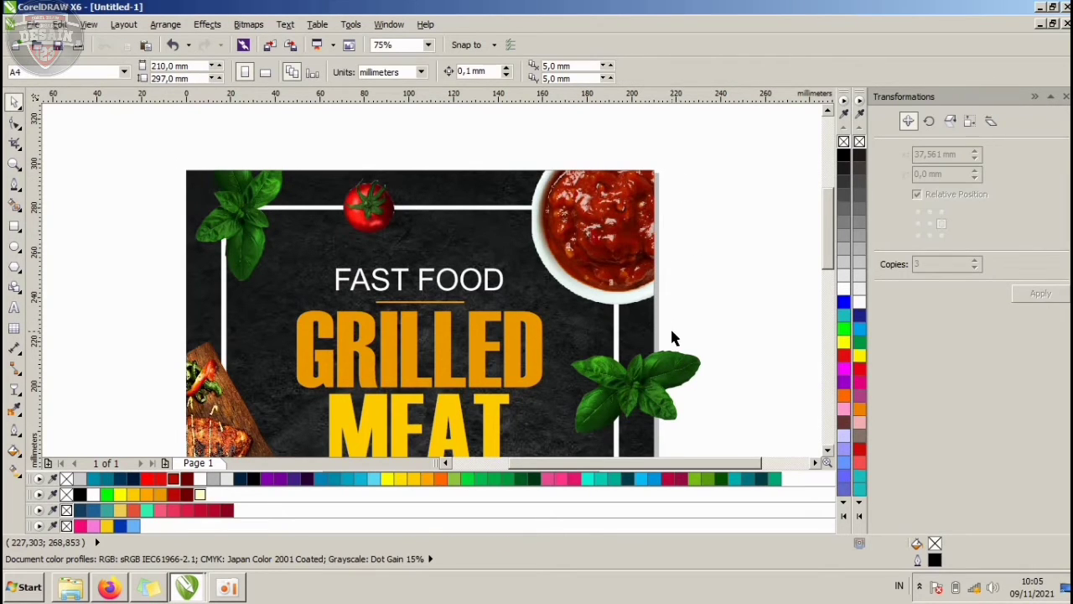
click(688, 362)
key(Delete)
scroll(627, 228, down, 2)
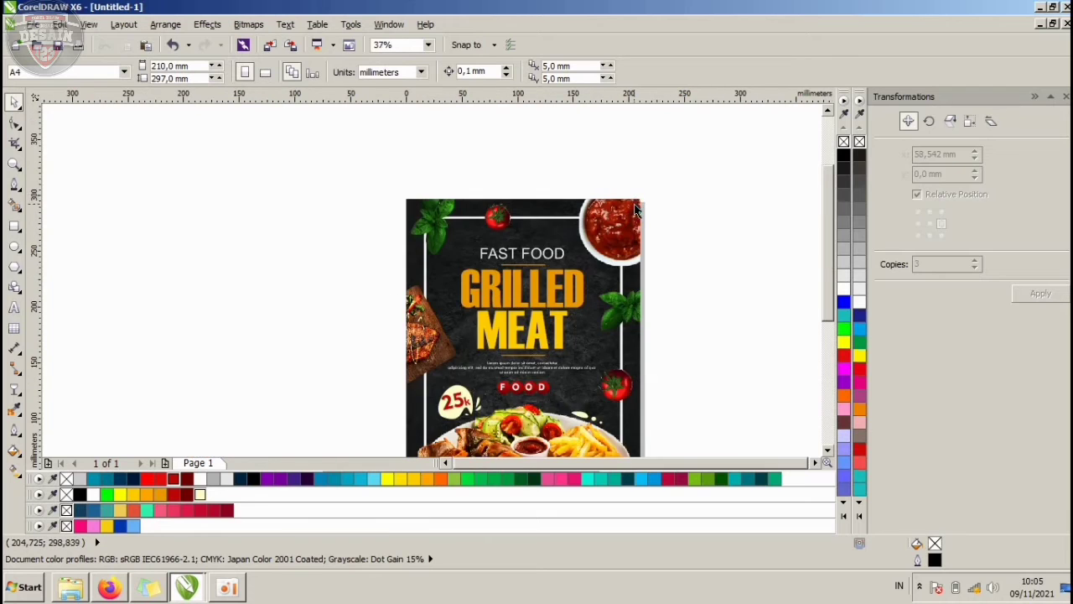
scroll(636, 209, down, 1)
scroll(647, 249, up, 1)
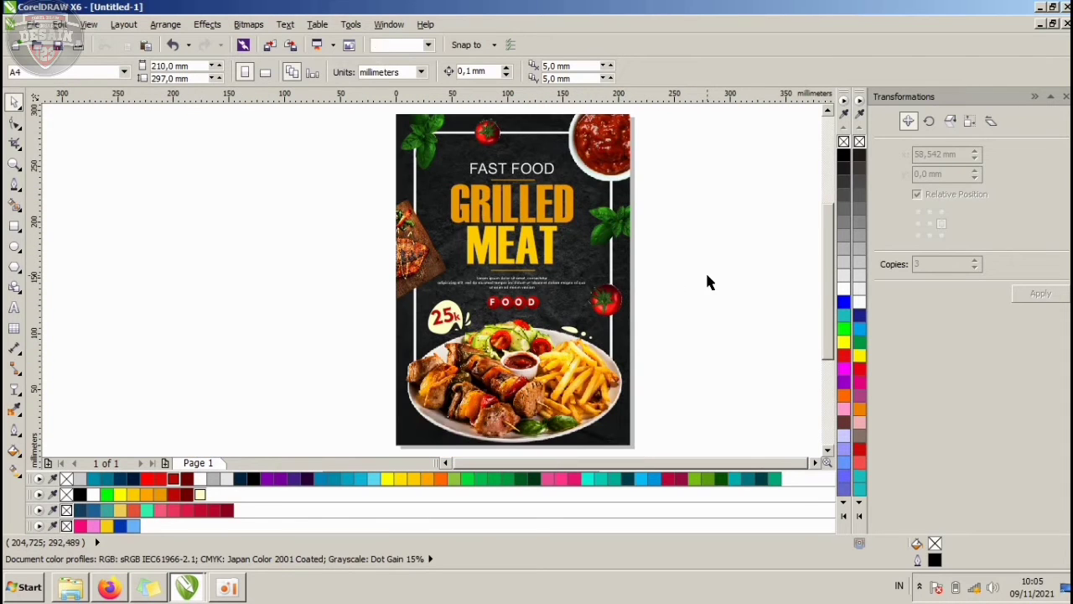
- Apply a vertical linear gradient to the GRILLED text, running from orange (#EB9900) at the top to red at the bottom
click(523, 220)
scroll(522, 220, up, 2)
click(23, 474)
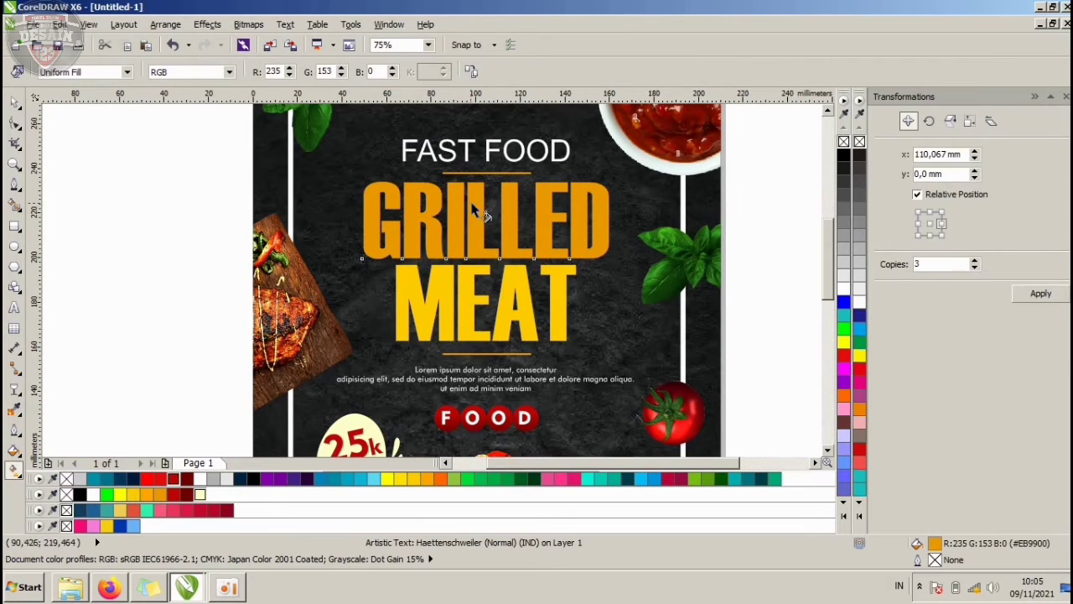
drag(479, 212, 478, 256)
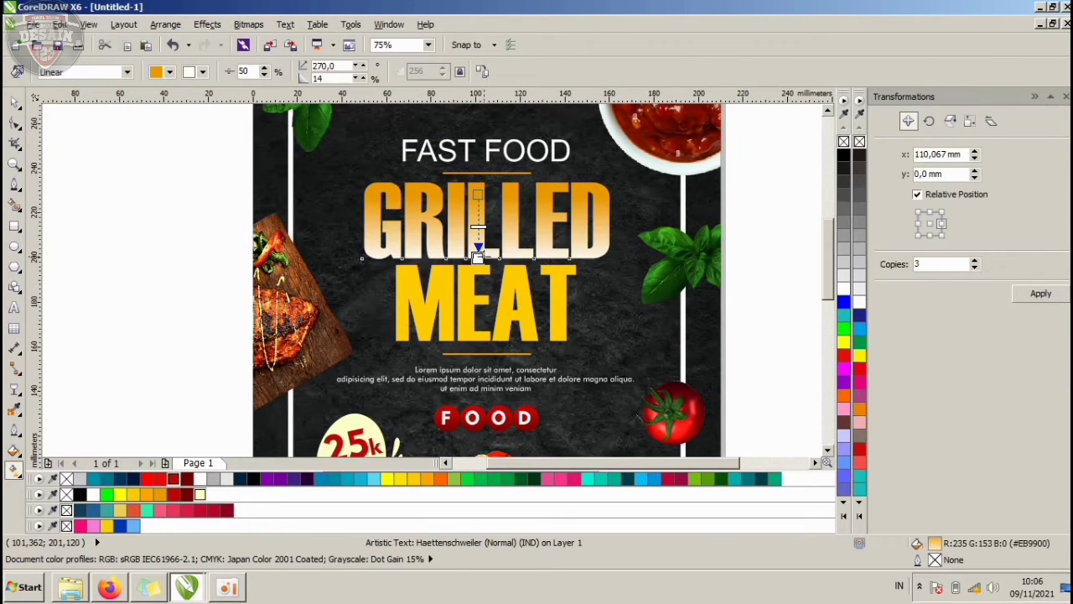
click(156, 482)
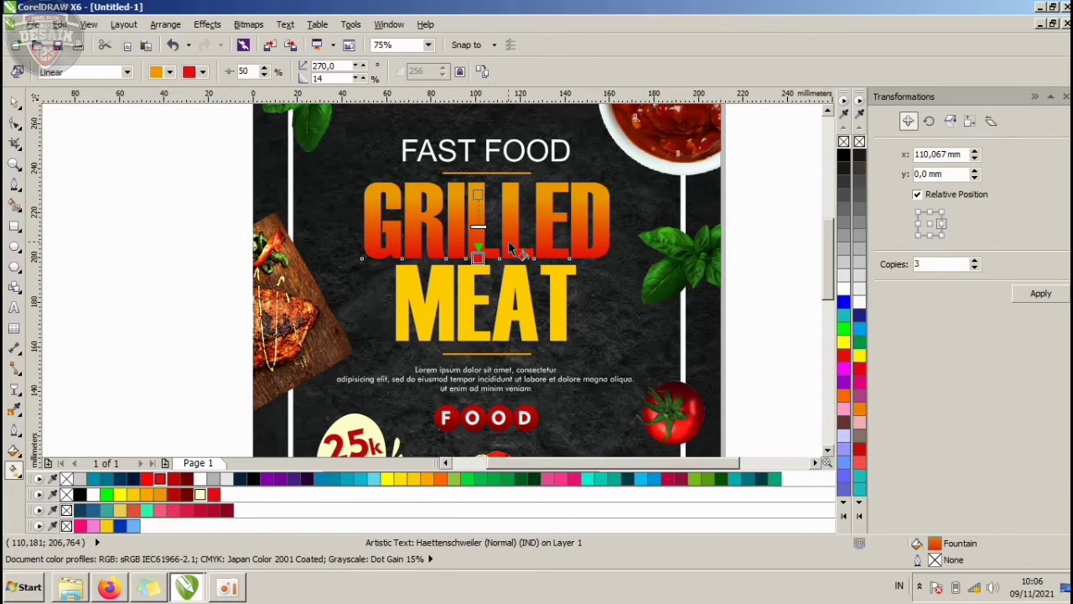
- Apply a vertical linear gradient to the MEAT text, running from yellow at the top to orange at the bottom
click(520, 295)
drag(520, 273, 521, 344)
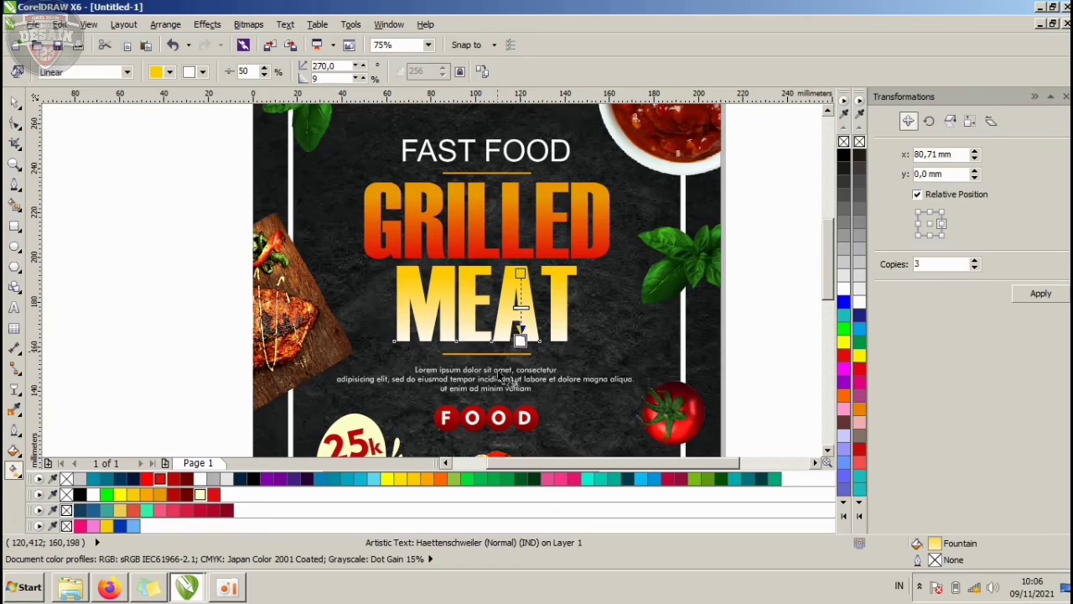
click(147, 478)
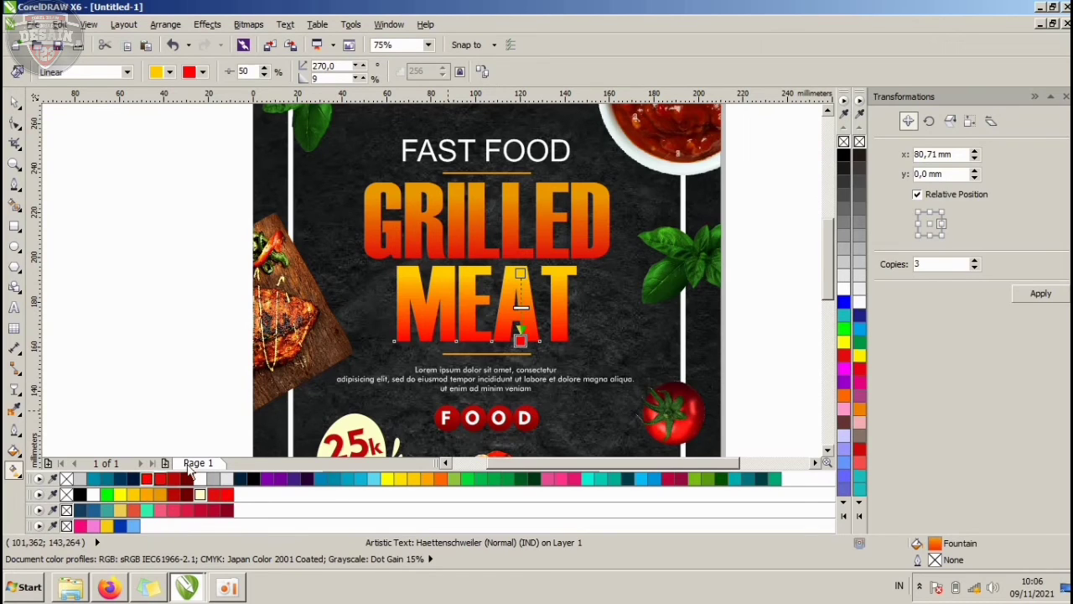
click(427, 479)
click(440, 479)
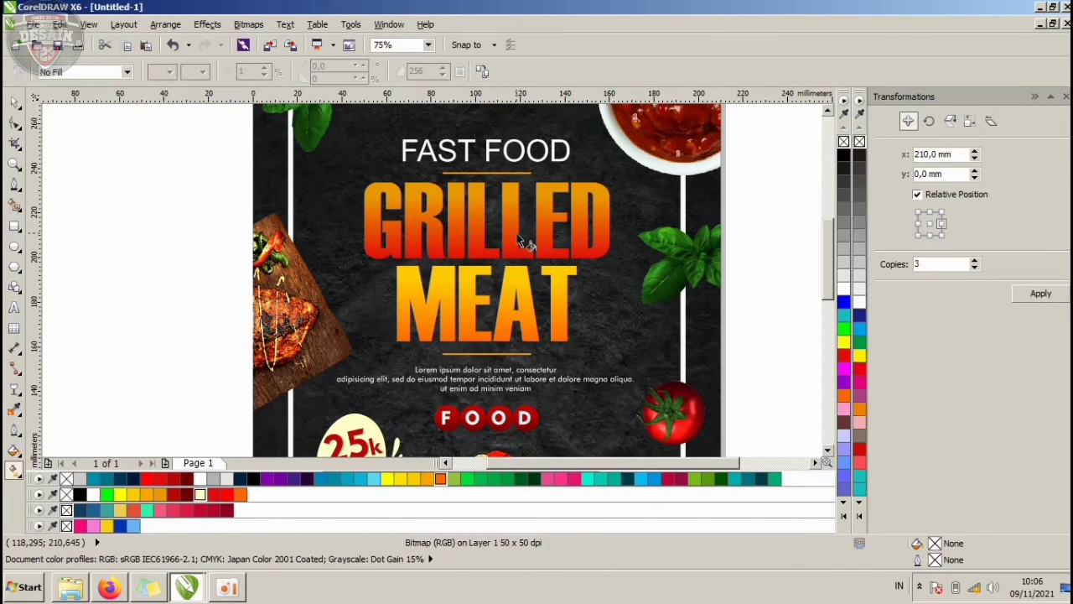
- Recolour the GRILLED text's gradient from bright red at the top to dark red at the bottom, adjusting its start point
click(497, 252)
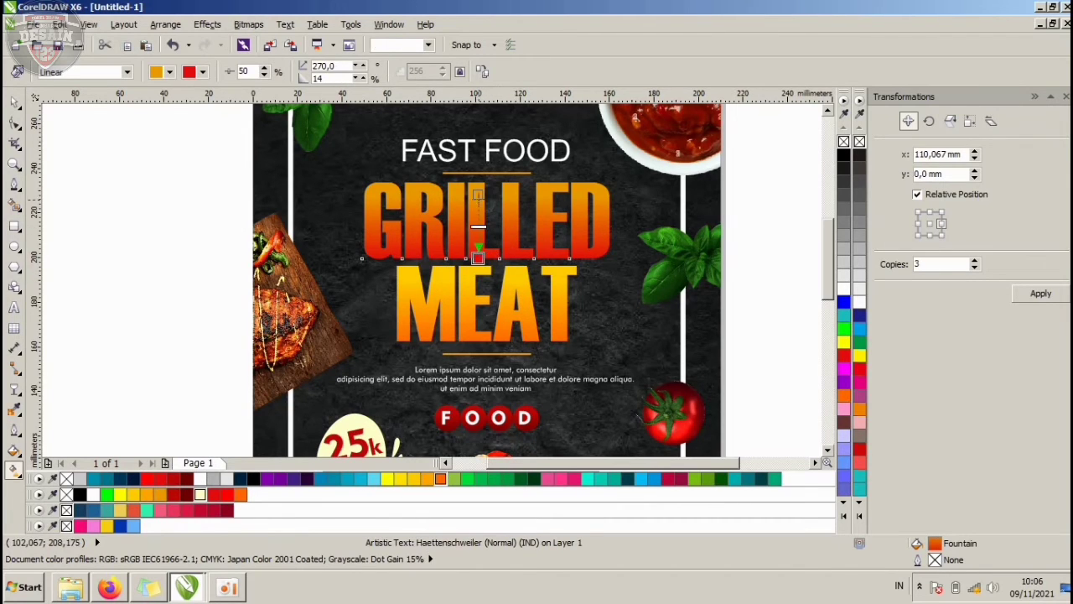
drag(476, 205, 476, 210)
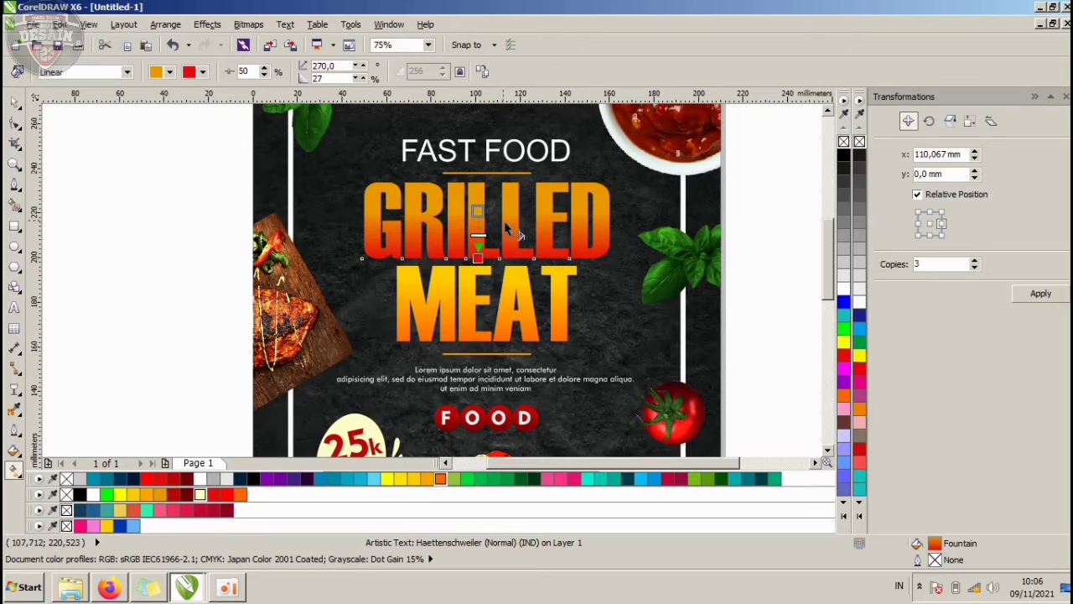
click(147, 479)
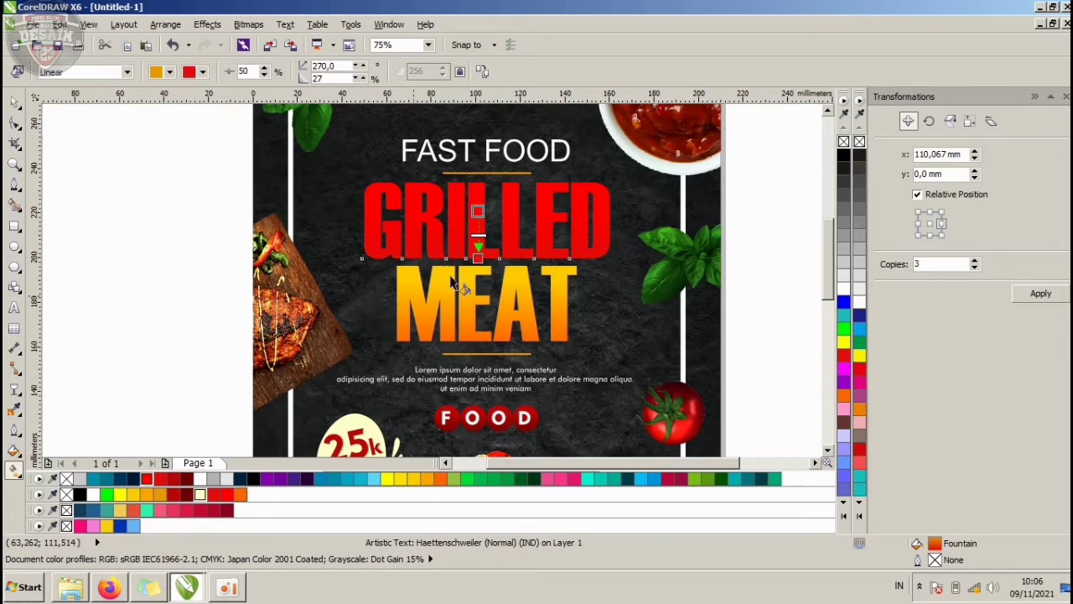
click(188, 479)
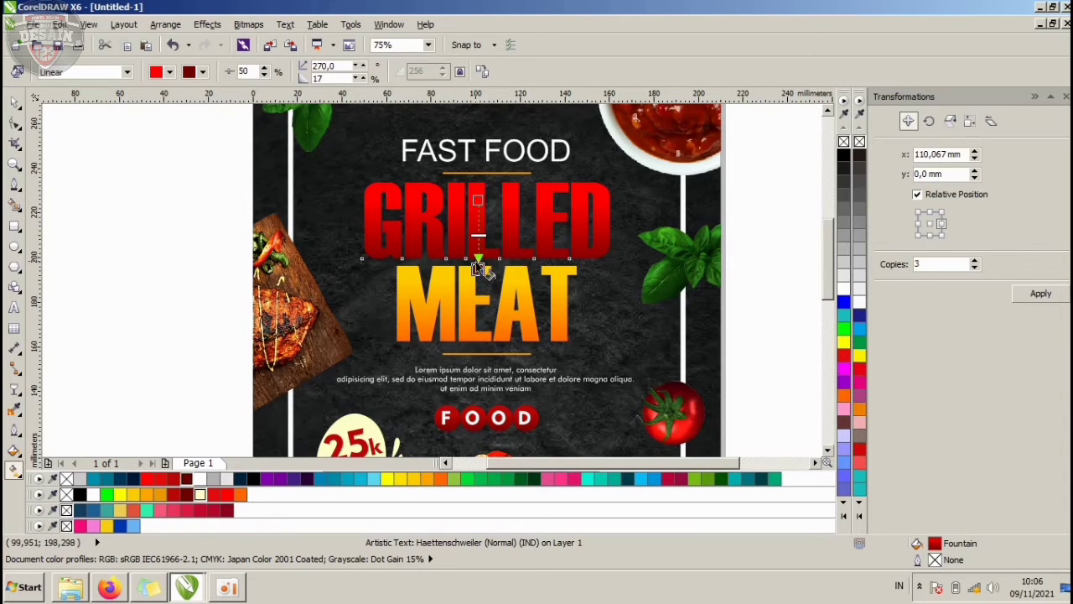
scroll(478, 268, down, 2)
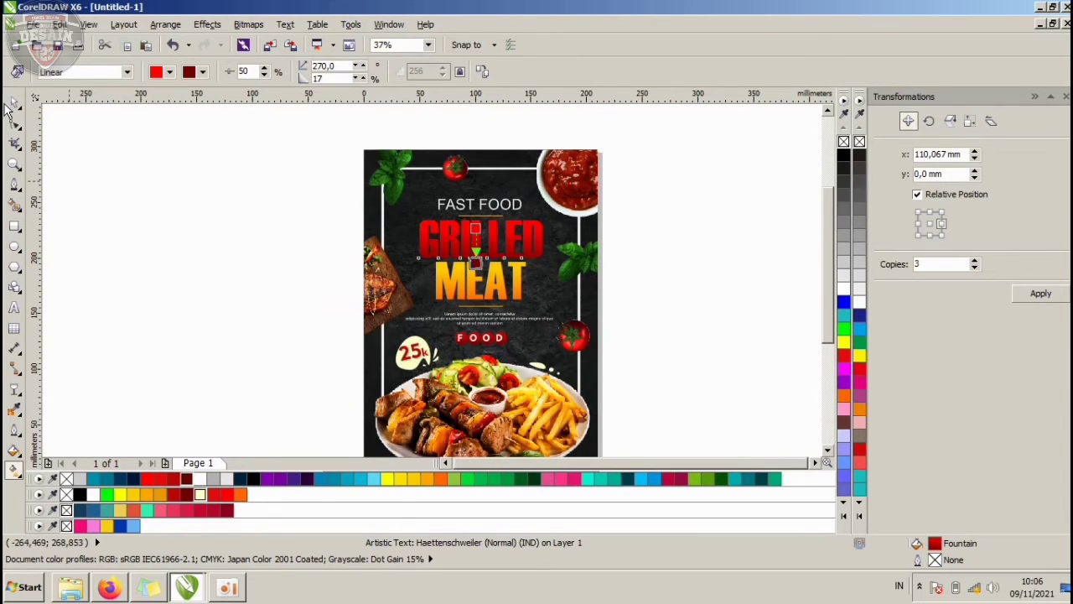
click(13, 102)
click(144, 165)
scroll(297, 202, down, 1)
scroll(432, 201, up, 1)
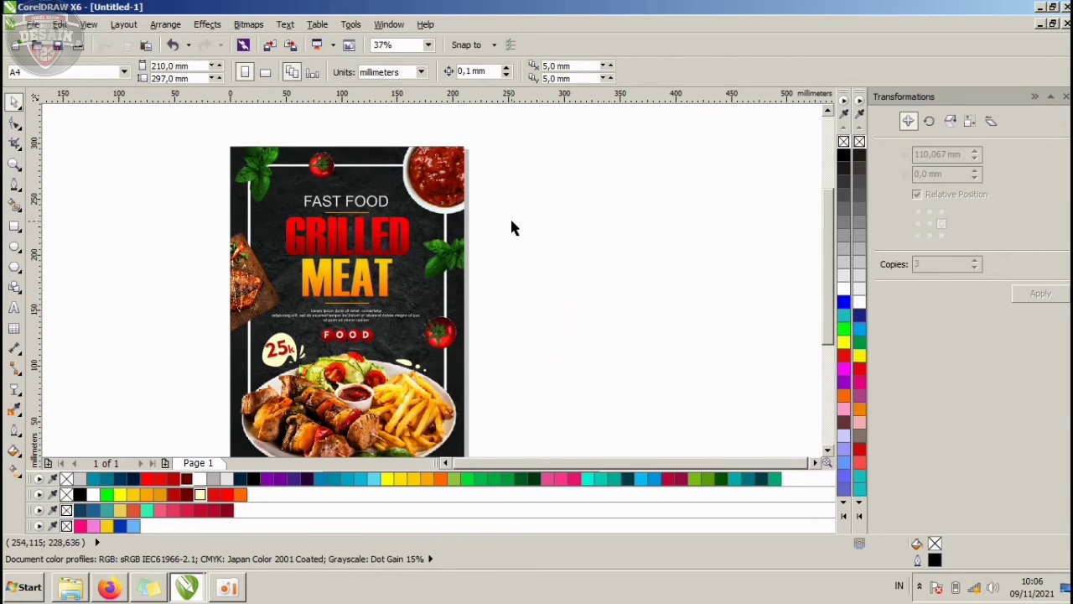
- Draw a black rectangle without outline, about 2.5 by 20.4 mm, over the white frame's left line just below the basil leaves
scroll(241, 161, up, 2)
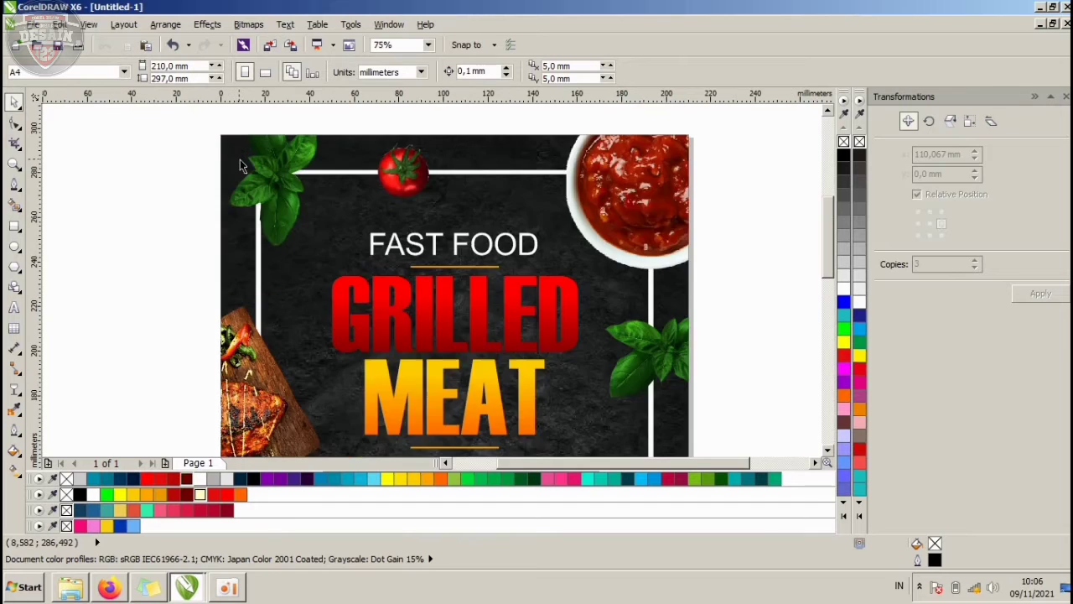
click(273, 286)
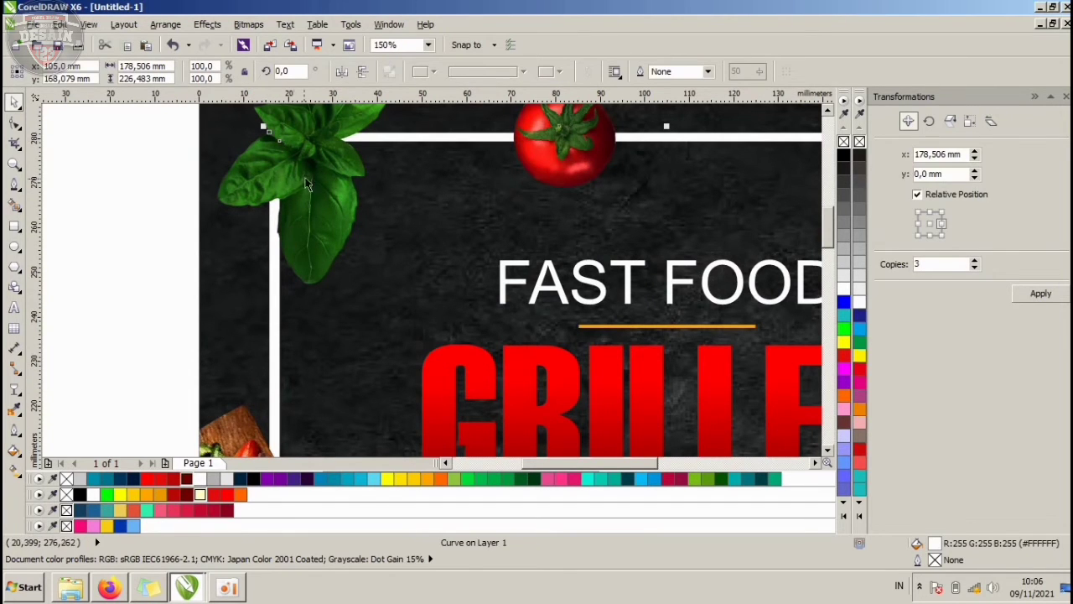
click(72, 156)
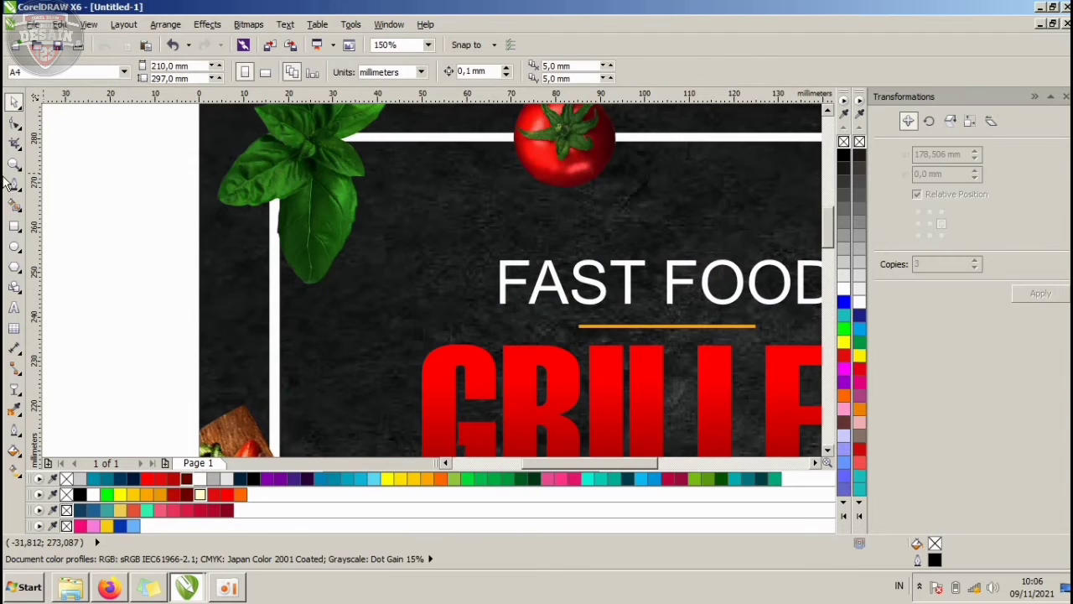
click(15, 228)
scroll(286, 183, up, 1)
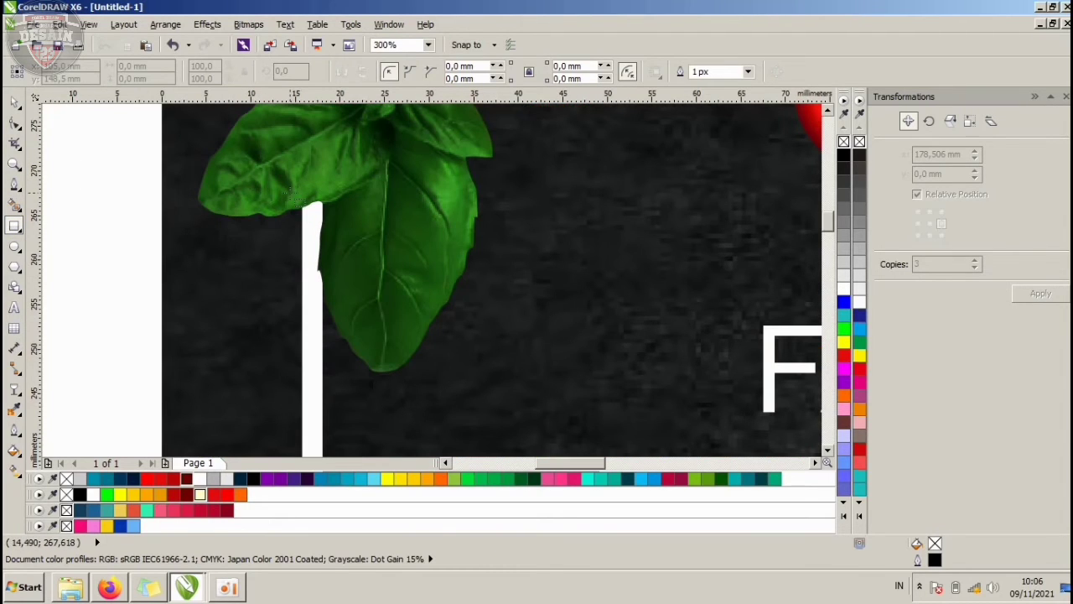
drag(302, 199, 322, 379)
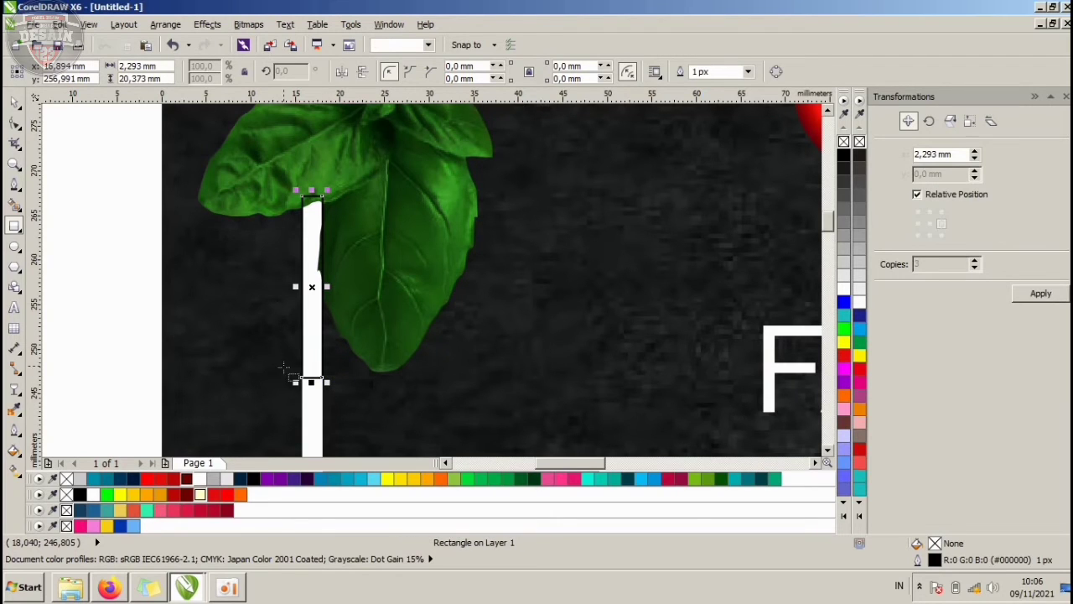
click(843, 158)
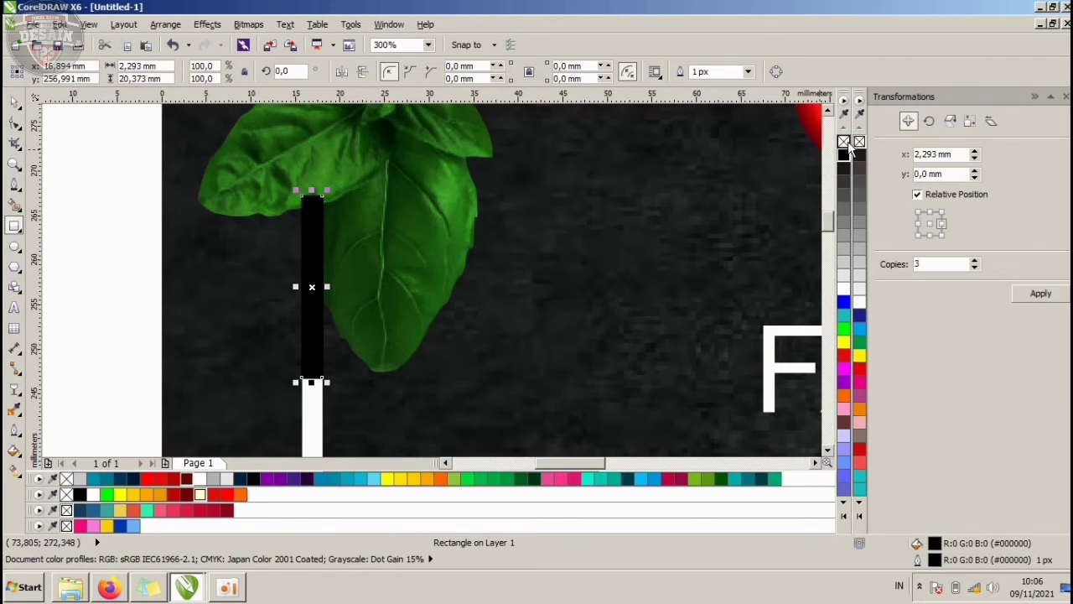
right_click(844, 140)
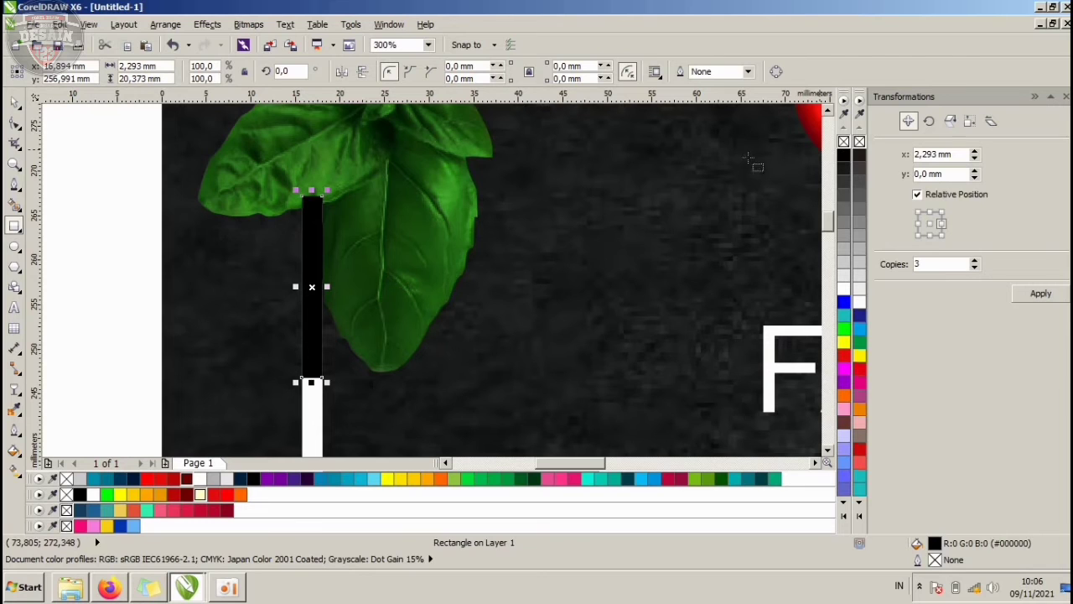
scroll(328, 289, up, 2)
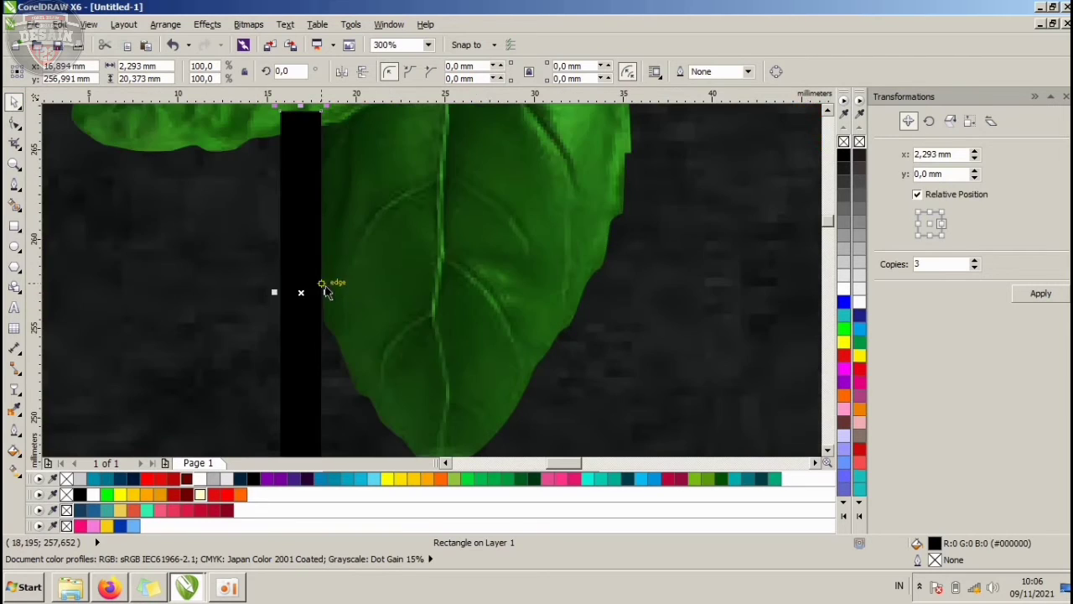
drag(322, 297, 330, 297)
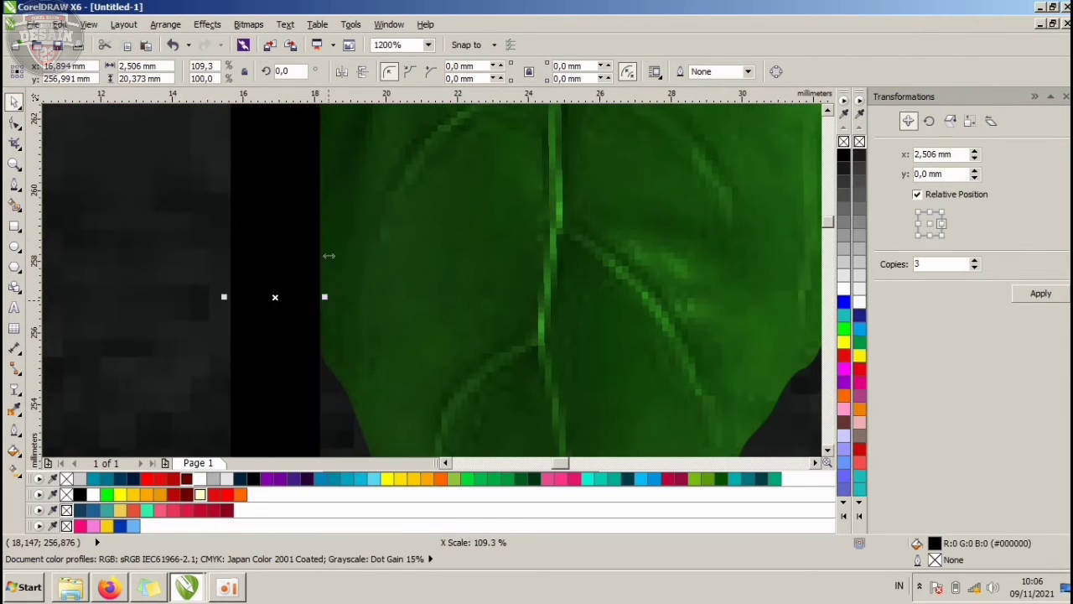
- Apply a linear transparency to the black rectangle, fading it downward from the basil leaf into the white frame line as a shadow
scroll(329, 239, down, 2)
scroll(330, 239, down, 1)
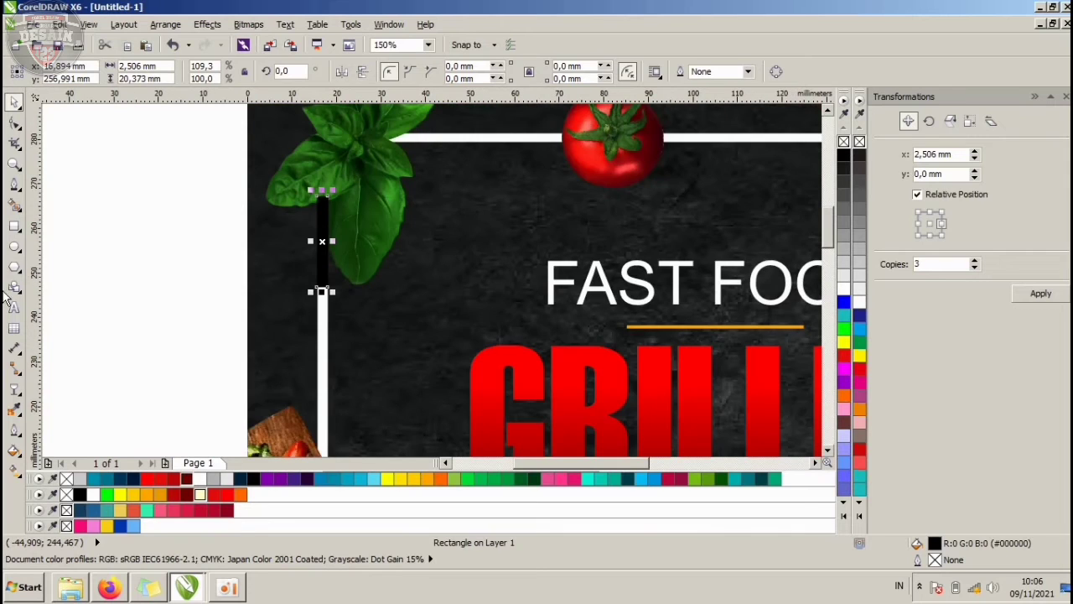
click(15, 390)
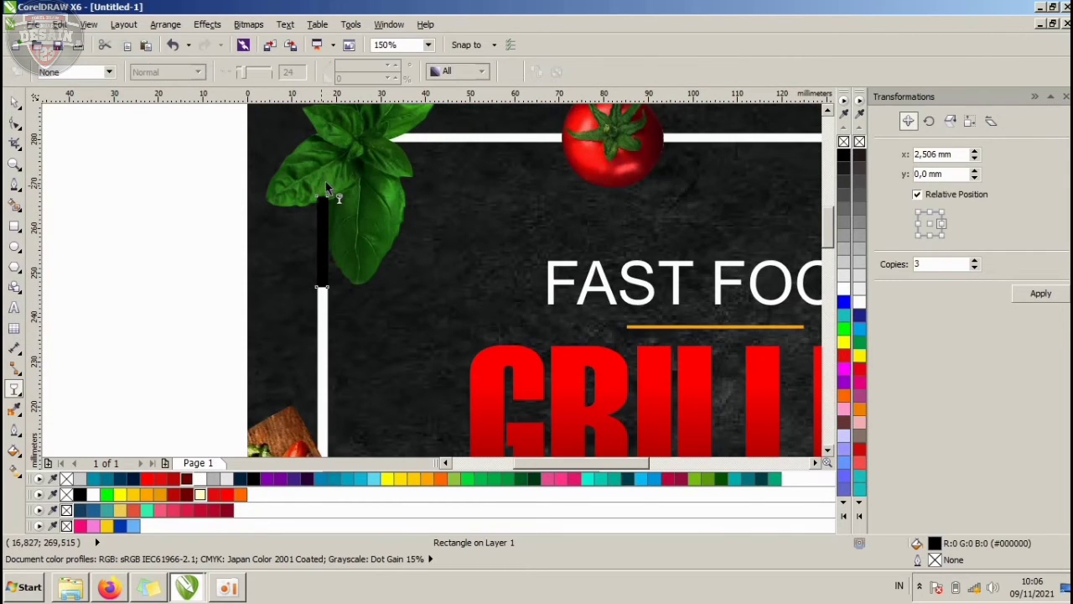
drag(316, 186, 325, 260)
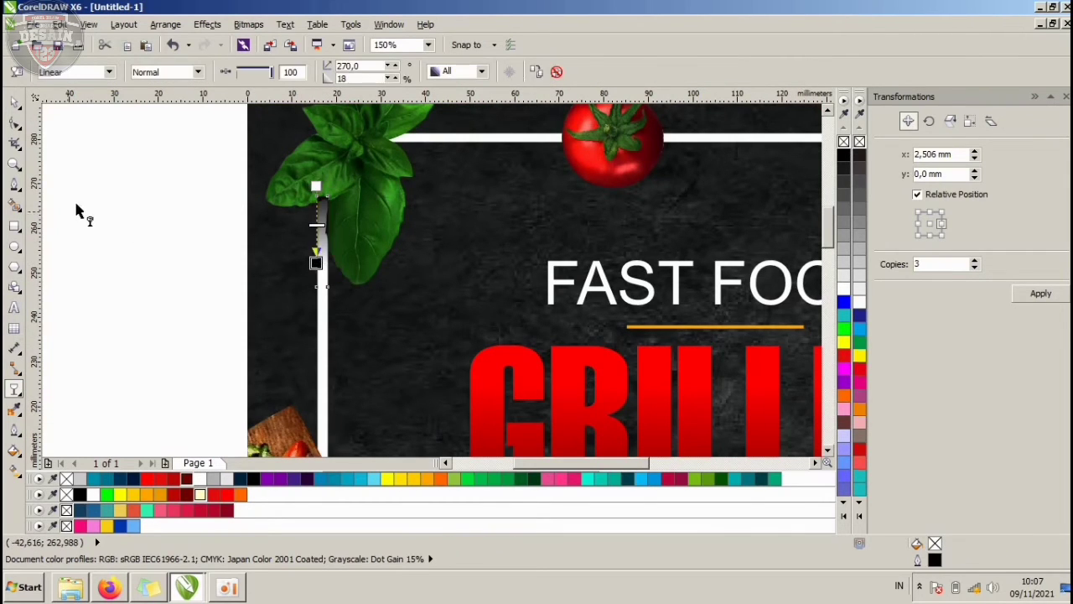
click(14, 104)
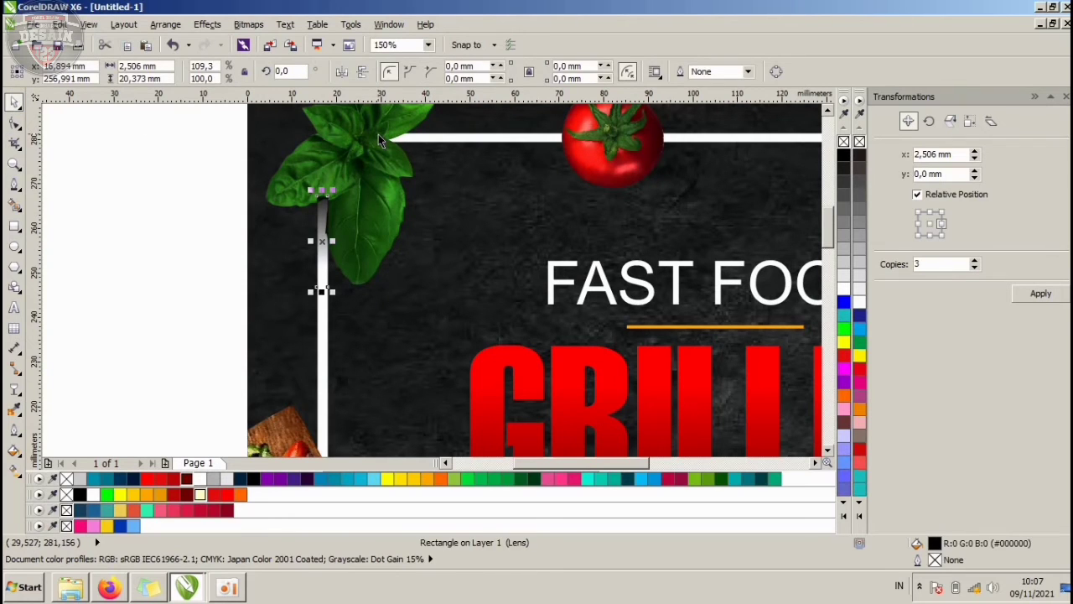
- Bring the upper basil leaf in front of the shadow on the frame's left line
click(378, 134)
click(63, 222)
click(364, 198)
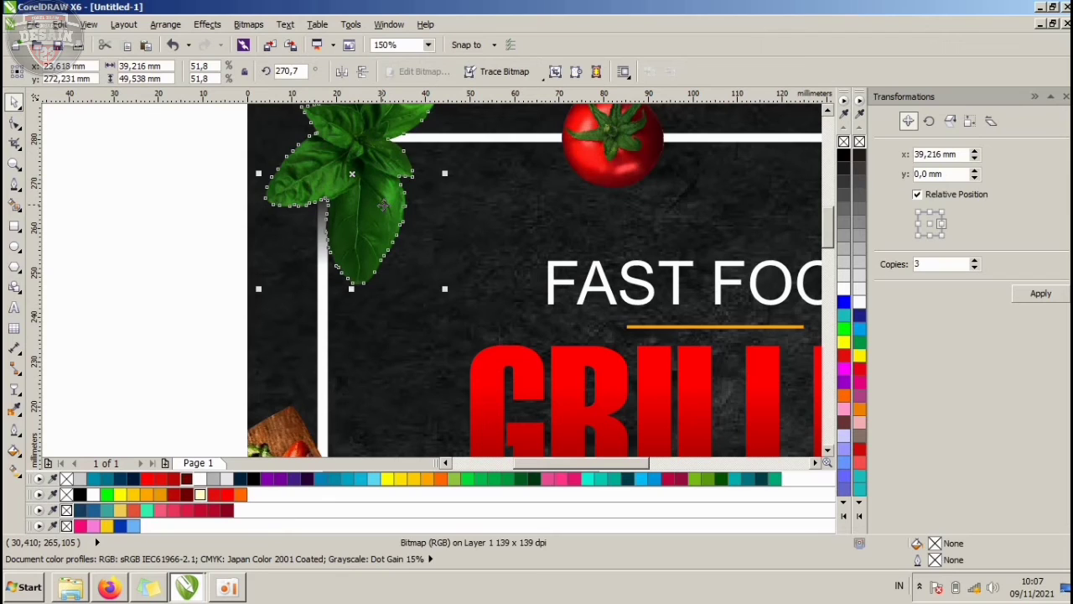
click(119, 207)
- Copy the shadow onto the frame's top line beside the basil, rotated to 90°, and bring the basil leaf in front of it
scroll(294, 247, down, 3)
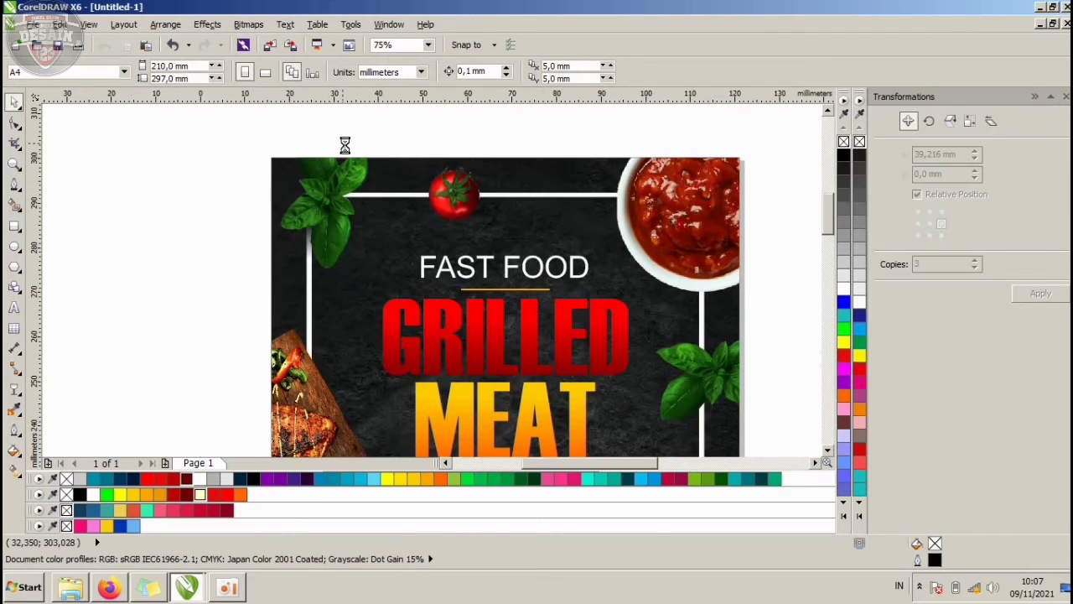
scroll(347, 137, up, 1)
drag(274, 323, 388, 237)
scroll(389, 235, up, 2)
click(390, 233)
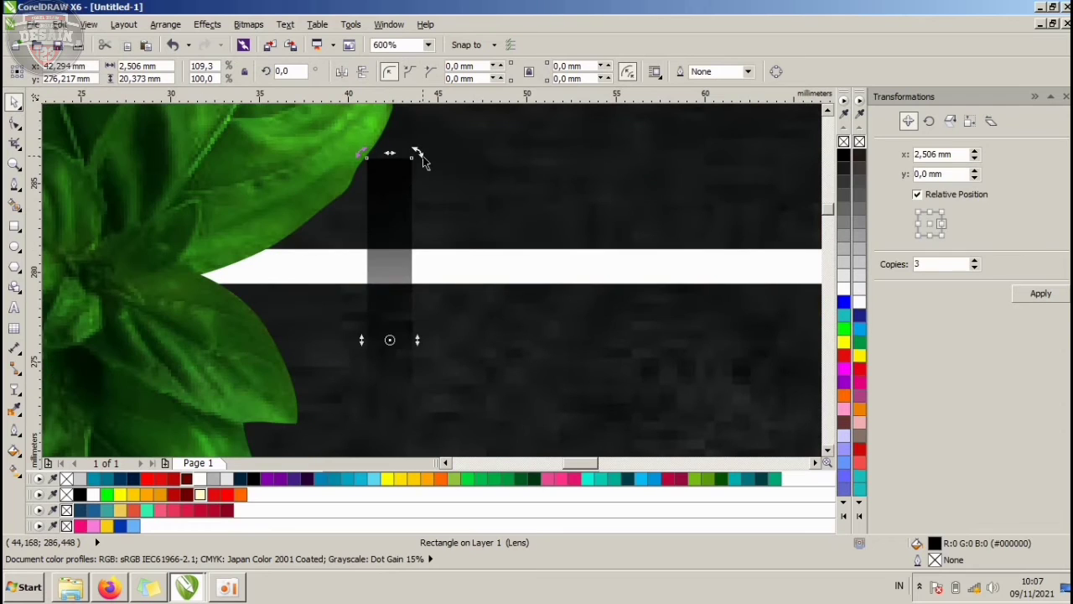
drag(423, 161, 204, 312)
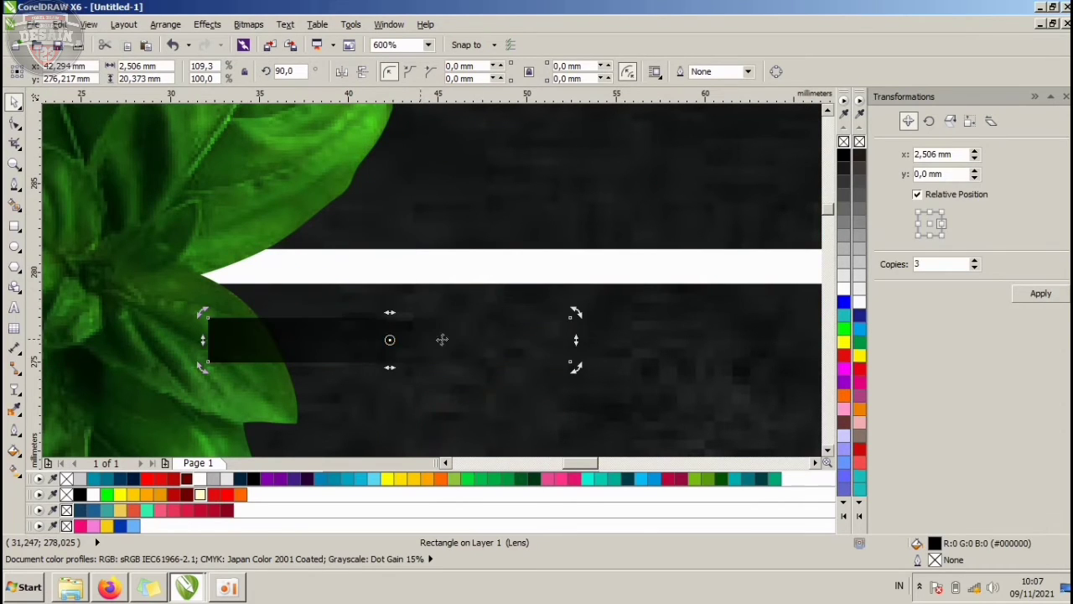
click(442, 339)
drag(428, 332, 410, 259)
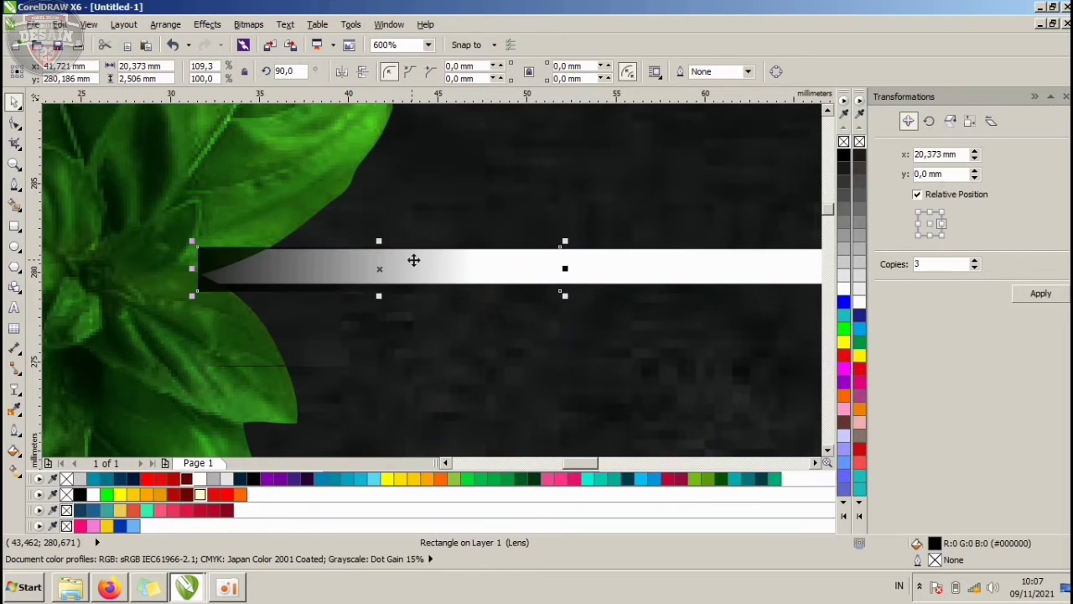
scroll(413, 260, down, 2)
click(396, 219)
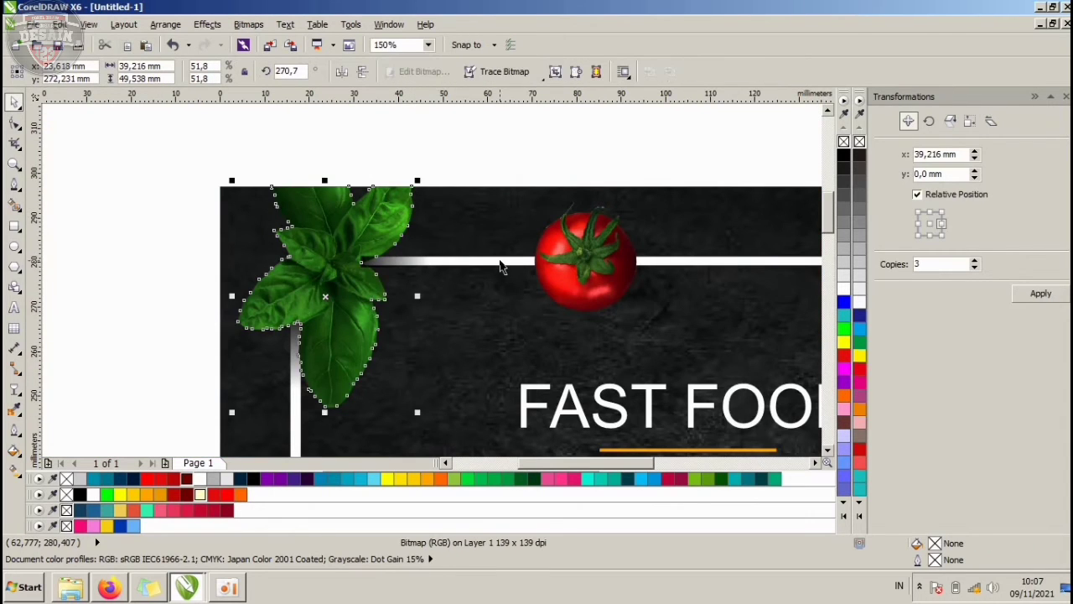
- Copy the shadow to the right side of the top tomato and shift its transparency start point away from the tomato for a darker fade
drag(387, 260, 654, 273)
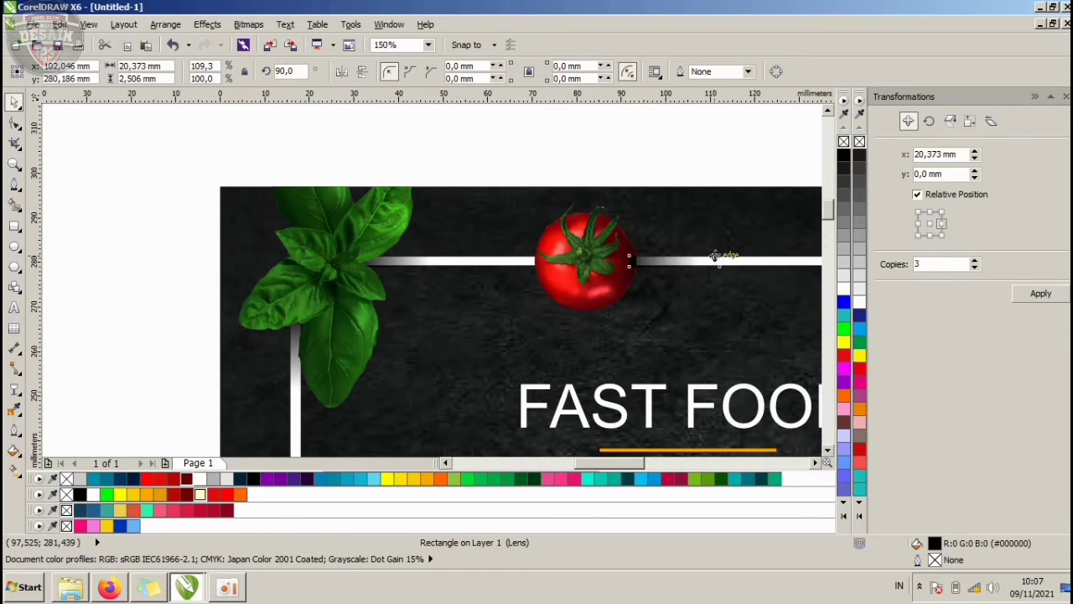
scroll(640, 266, up, 2)
drag(581, 280, 564, 280)
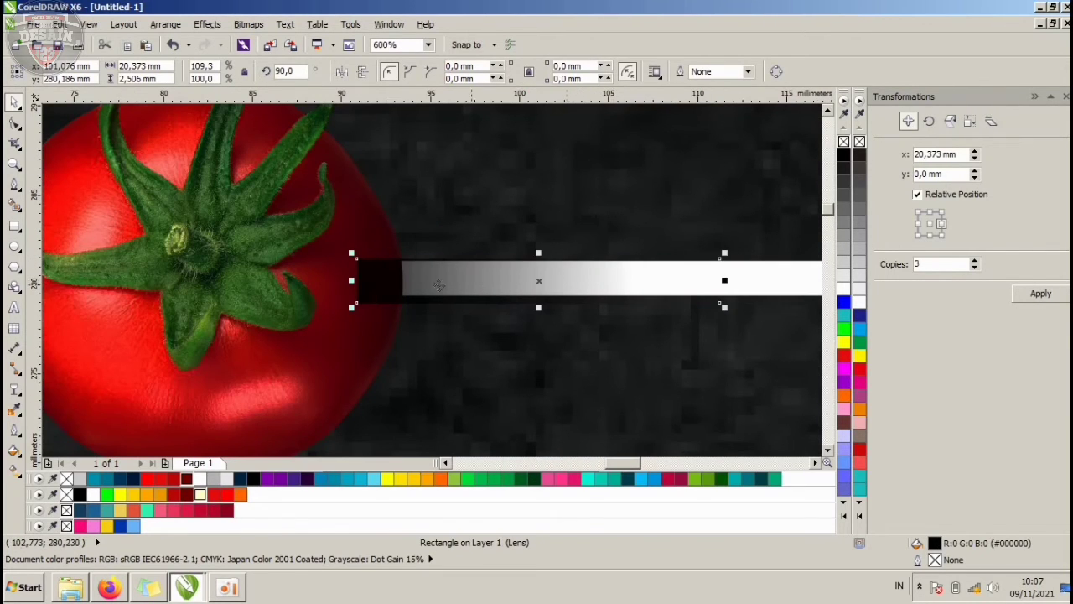
click(14, 402)
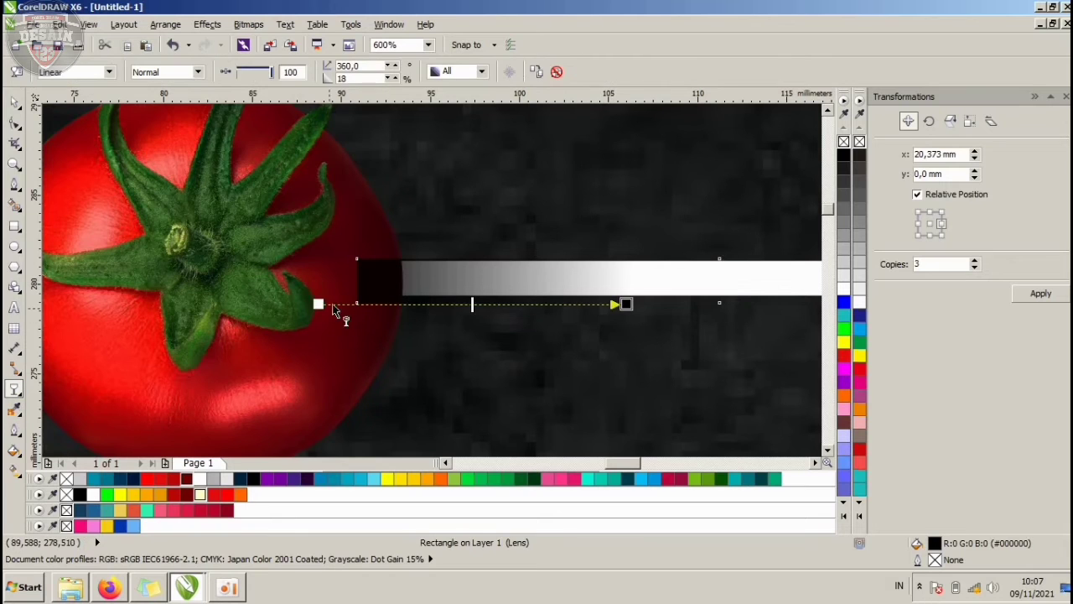
drag(318, 304, 379, 304)
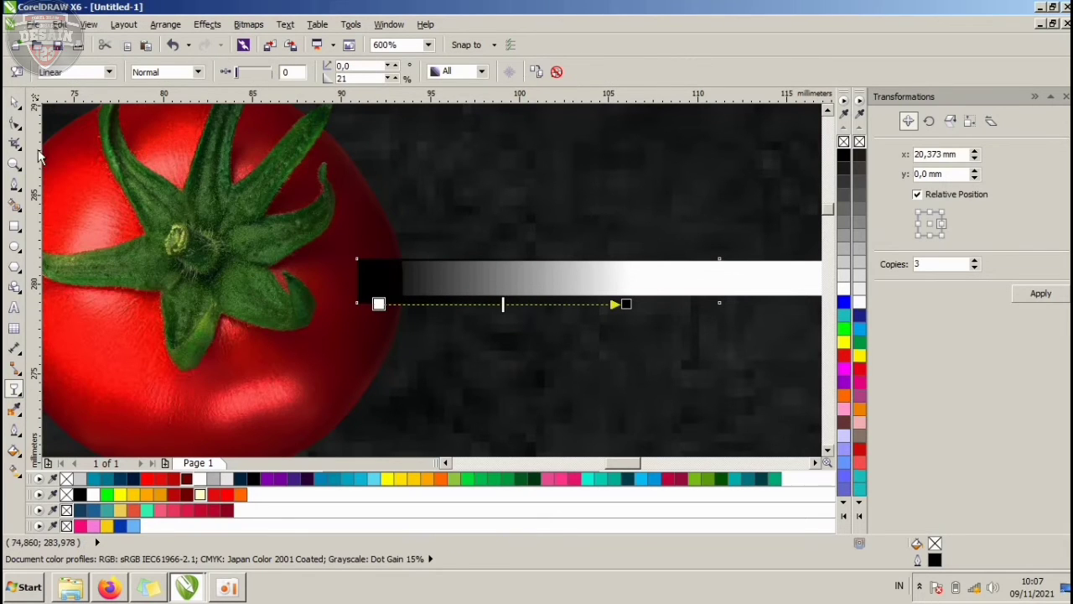
click(14, 102)
- Mirror a copy of the tomato's shadow, shorten it to about 13.9 mm and place it on the line at the tomato's left side
scroll(257, 176, down, 5)
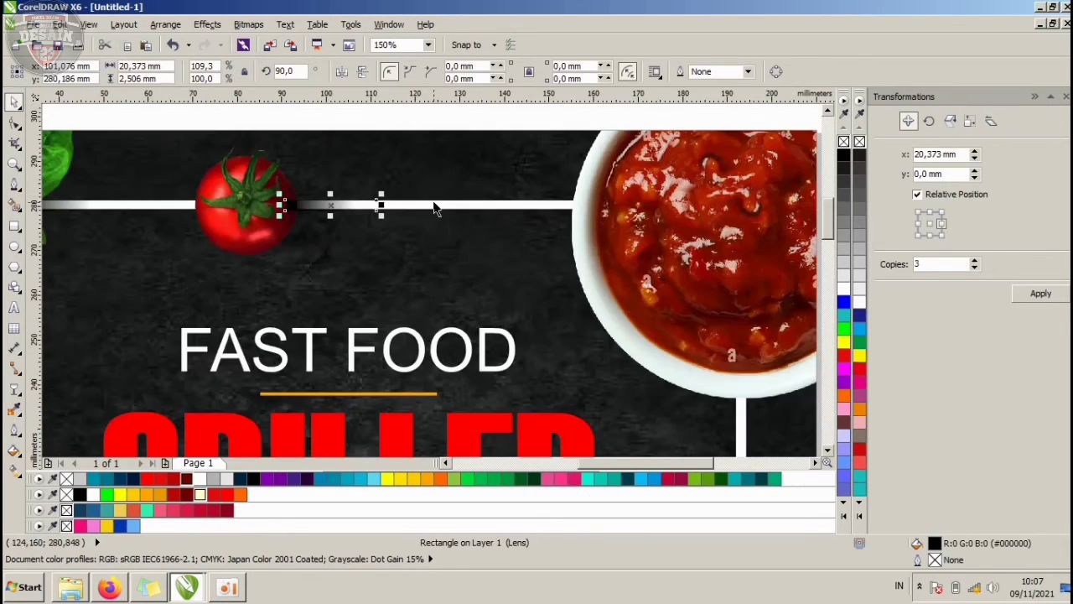
scroll(307, 203, up, 2)
drag(323, 210, 132, 207)
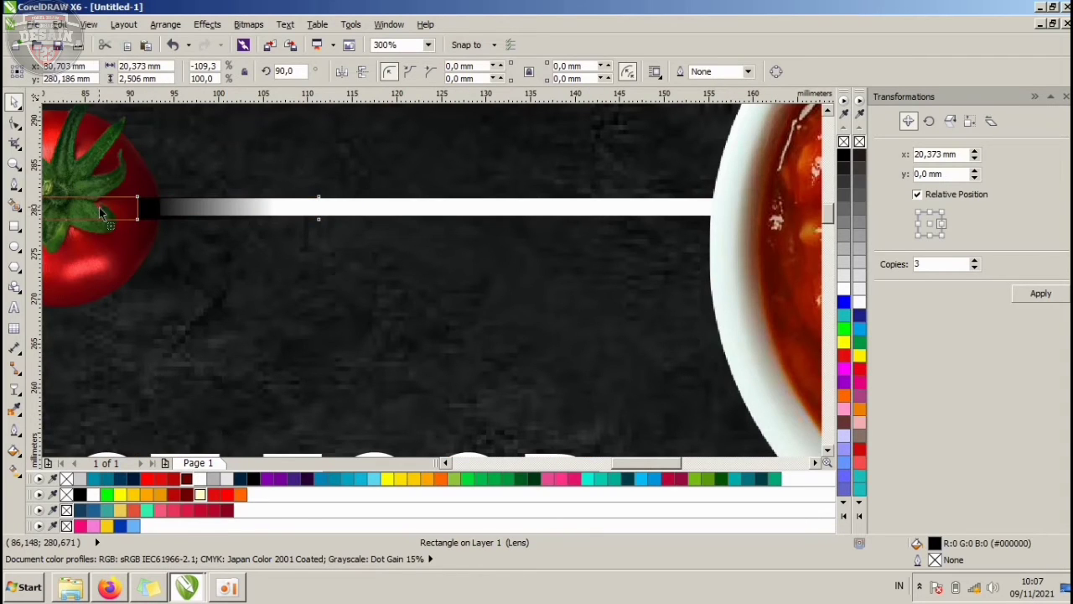
scroll(293, 201, down, 1)
scroll(185, 181, up, 1)
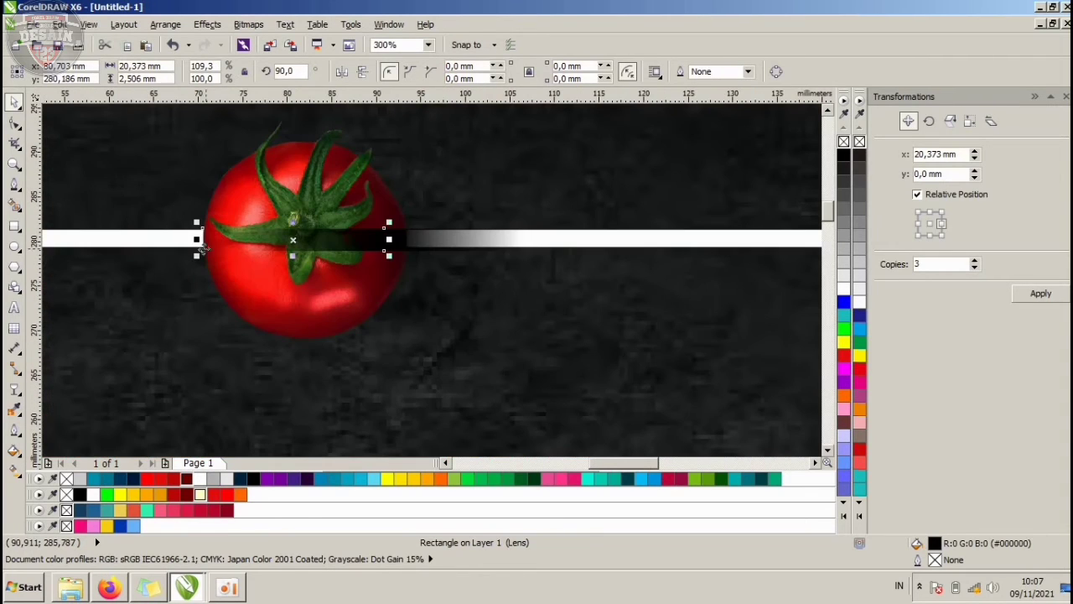
drag(193, 241, 260, 240)
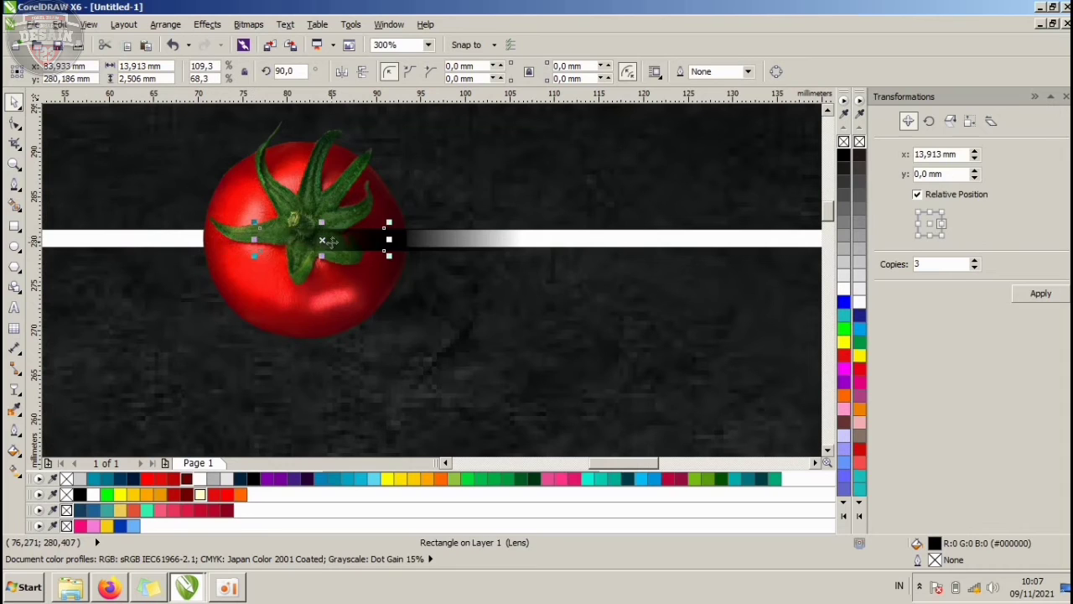
drag(332, 243, 147, 229)
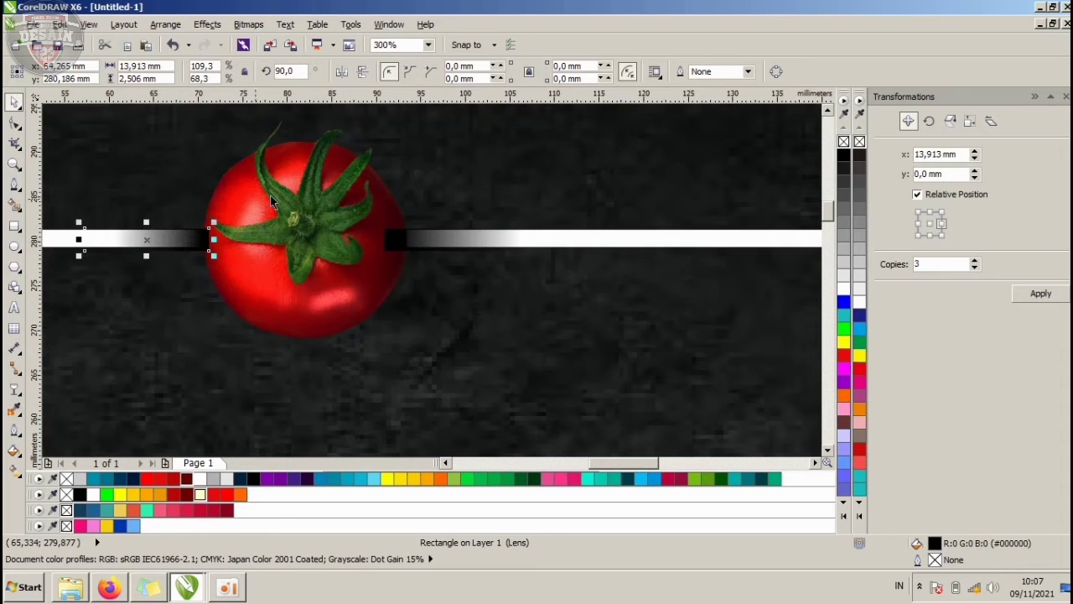
- Bring the top tomato in front of the shadows on both its sides
click(397, 227)
scroll(397, 226, down, 3)
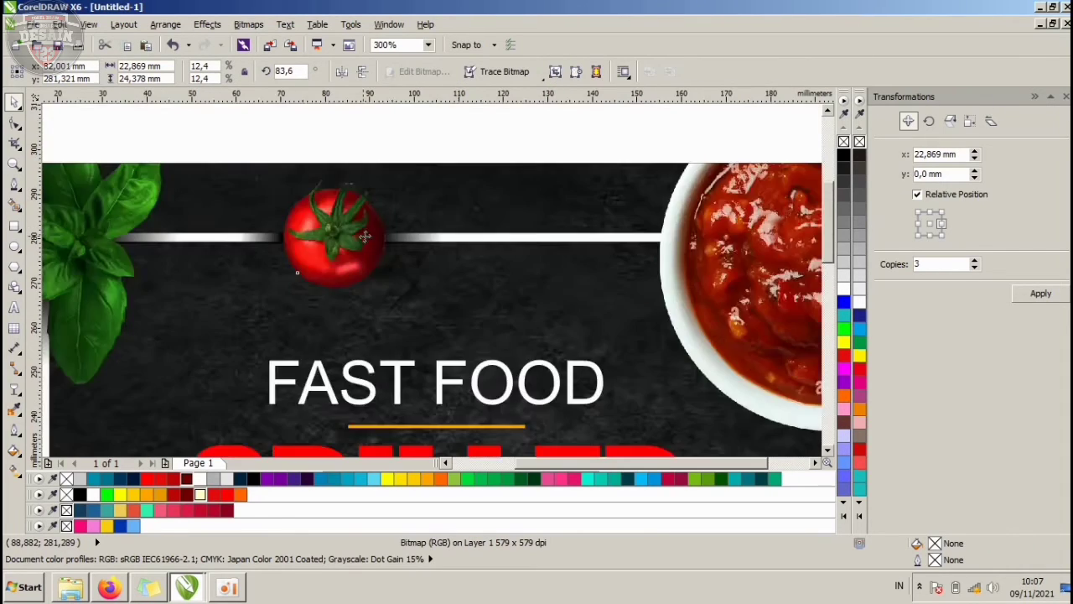
click(464, 127)
- Place a mirrored copy of the tomato's right-hand shadow on the top line, with its dark end against the sauce bowl
scroll(559, 206, up, 2)
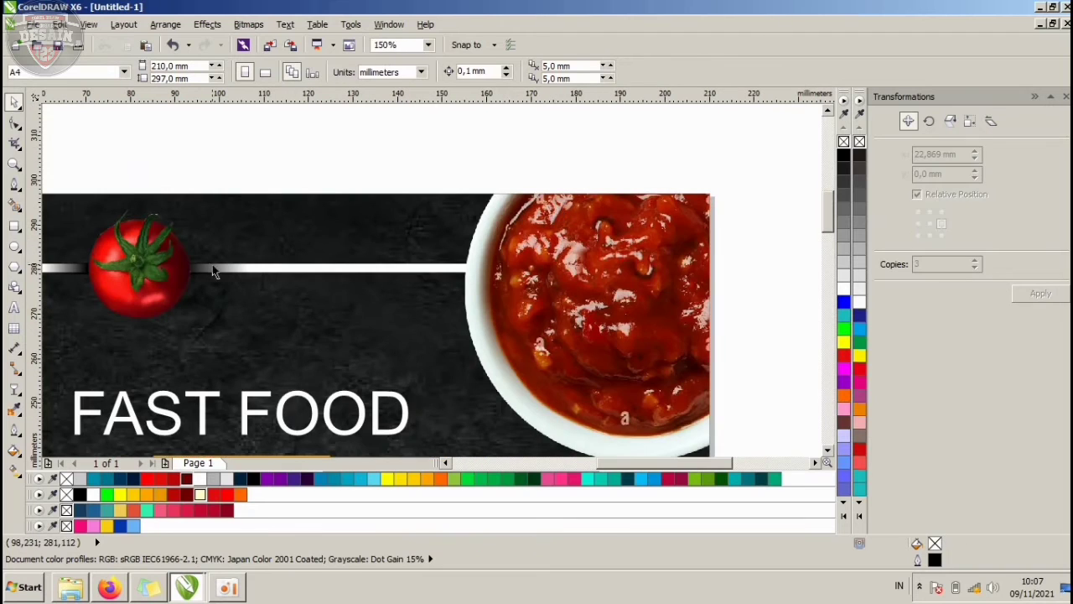
drag(210, 266, 416, 266)
scroll(479, 223, up, 1)
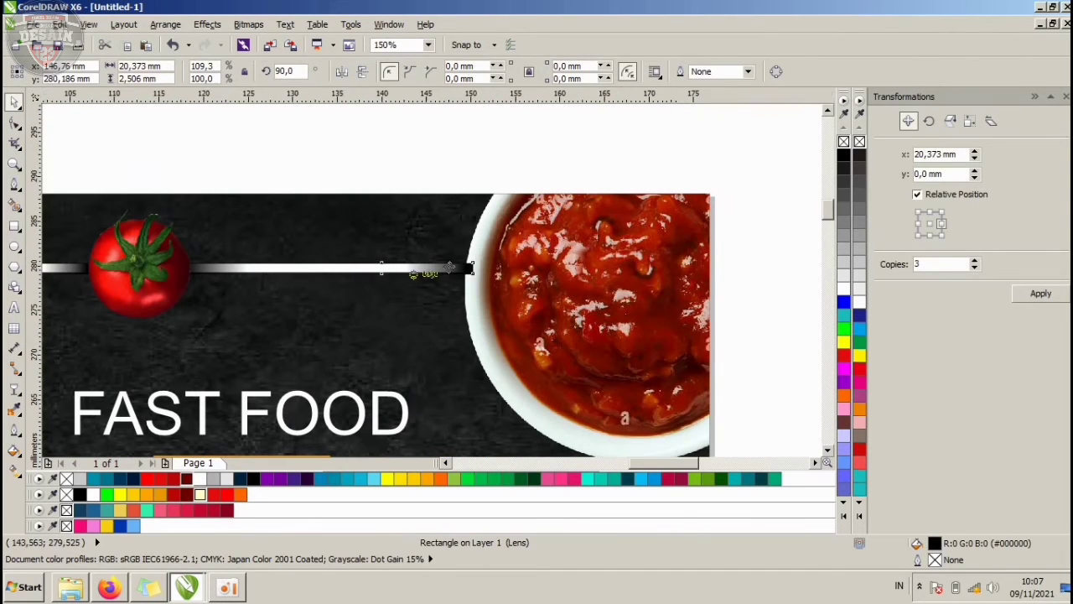
scroll(484, 265, up, 2)
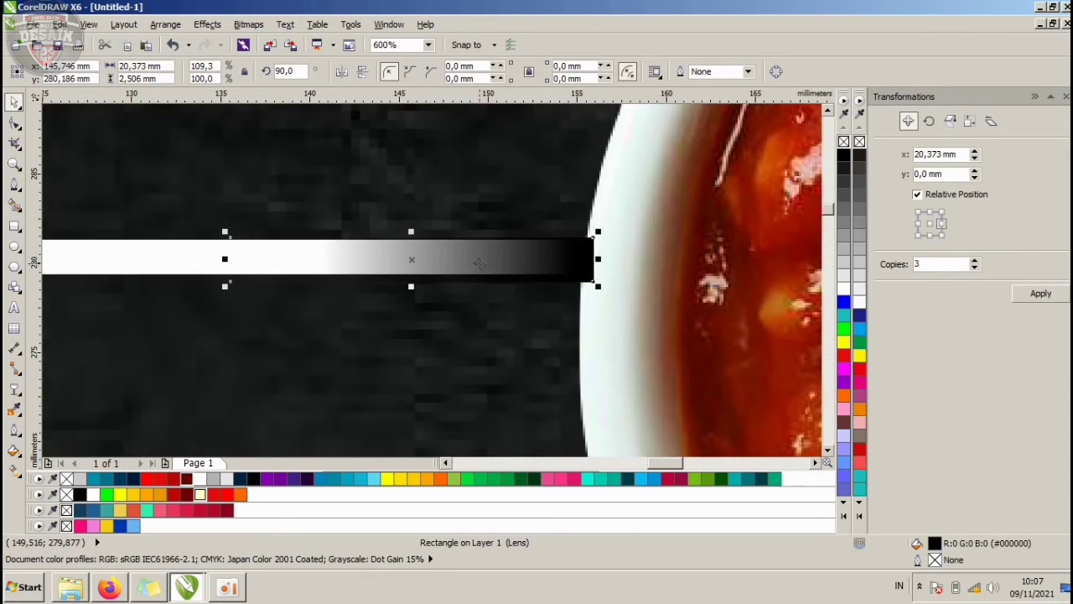
scroll(469, 262, down, 1)
scroll(493, 245, down, 1)
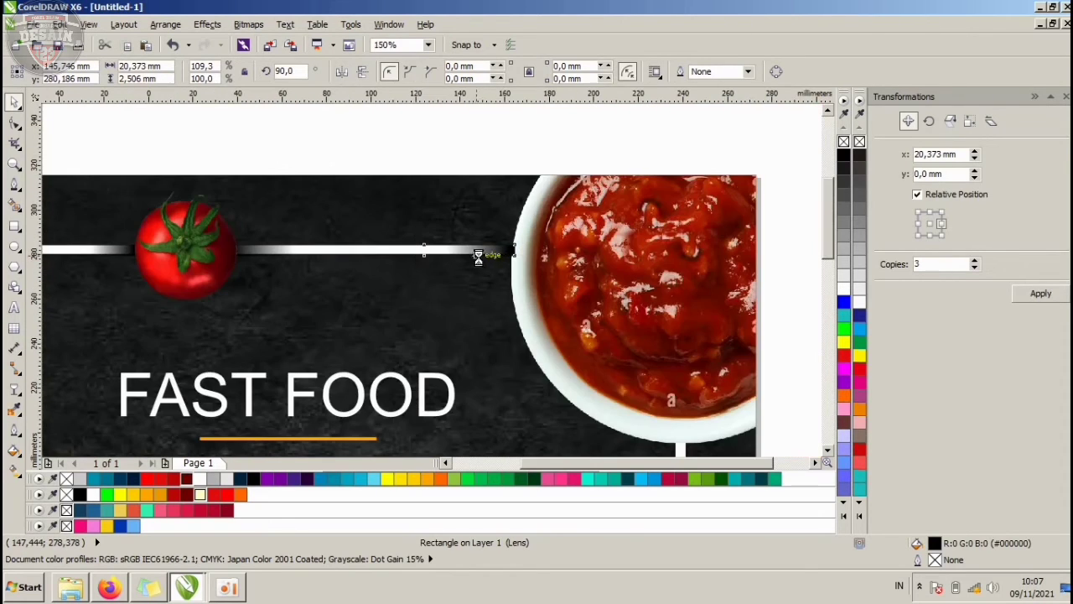
- Copy the shadow to the frame's right line, rotate it to 180° and place its dark end just below the sauce bowl
scroll(479, 253, down, 1)
scroll(587, 385, up, 1)
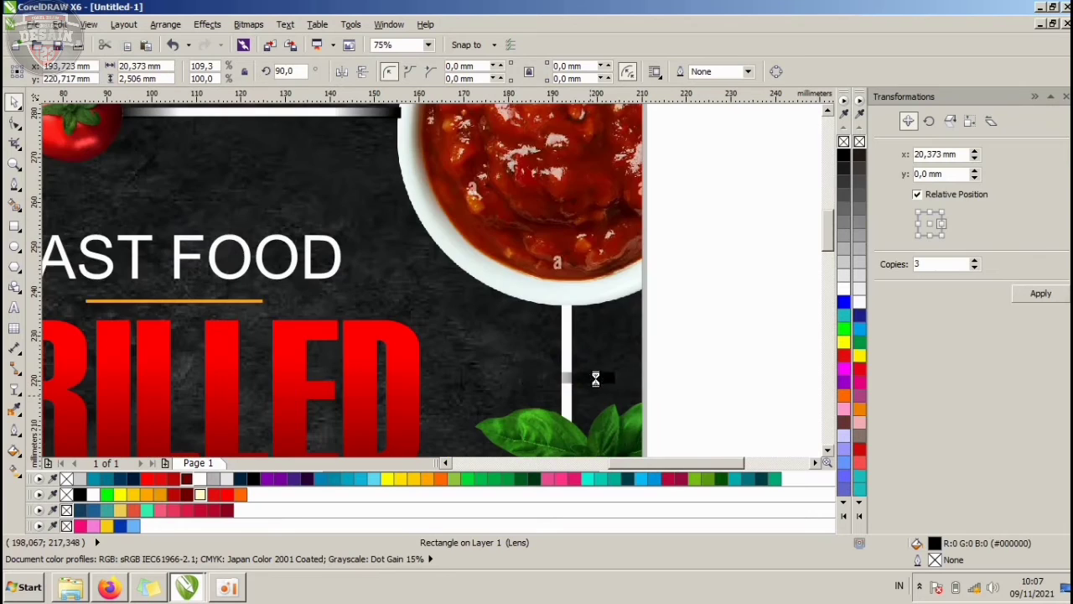
drag(623, 371, 567, 332)
scroll(567, 332, up, 1)
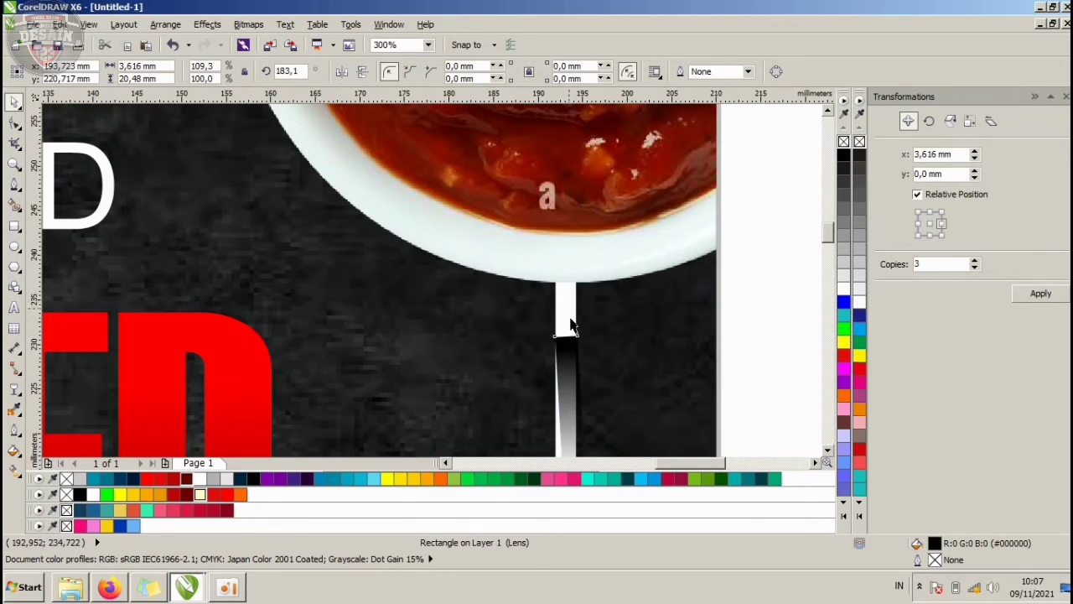
key(ctrl+z)
scroll(568, 338, up, 1)
drag(575, 346, 561, 223)
- Bring the sauce bowl in front of the shadows on the frame lines
scroll(560, 221, down, 3)
scroll(559, 219, down, 3)
click(596, 220)
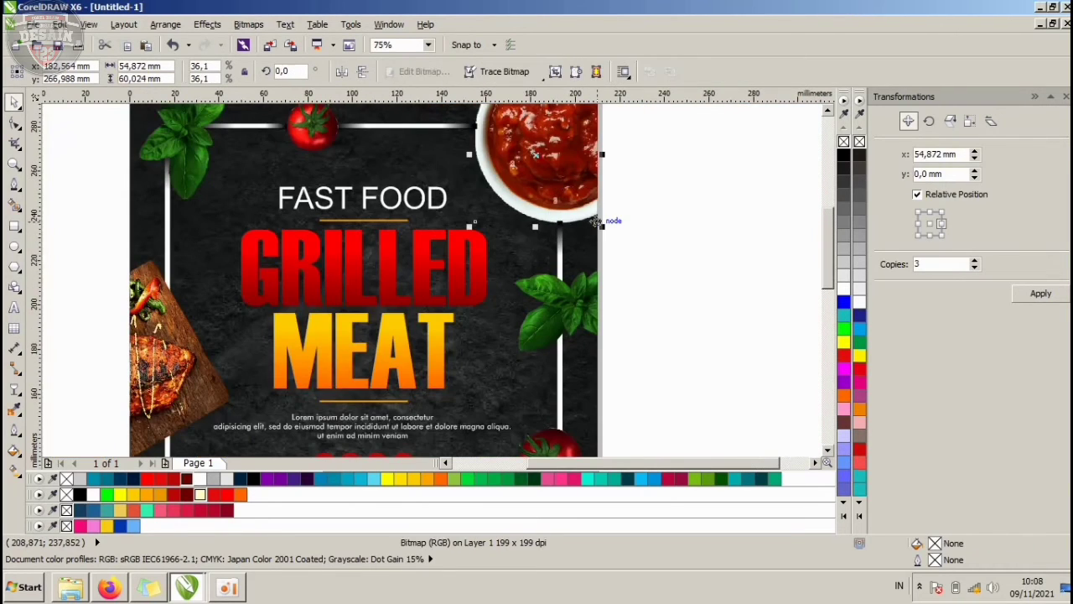
click(681, 230)
- Copy the bowl's vertical shadow, rotate it to 0° and place it on the right line with its dark end on the lower basil leaf
scroll(571, 230, up, 2)
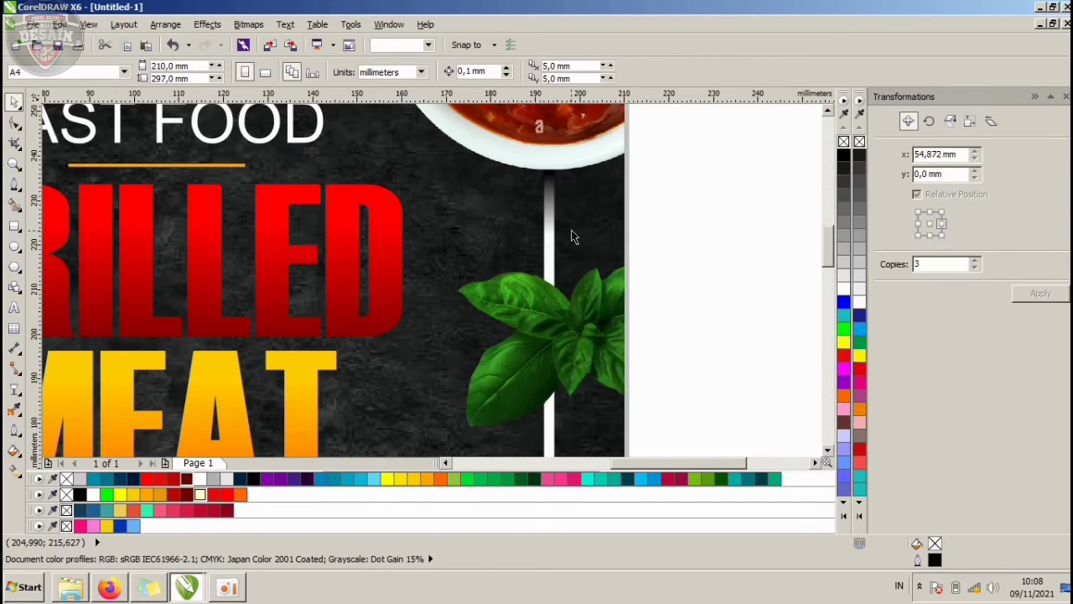
click(577, 223)
drag(578, 215, 578, 215)
click(578, 216)
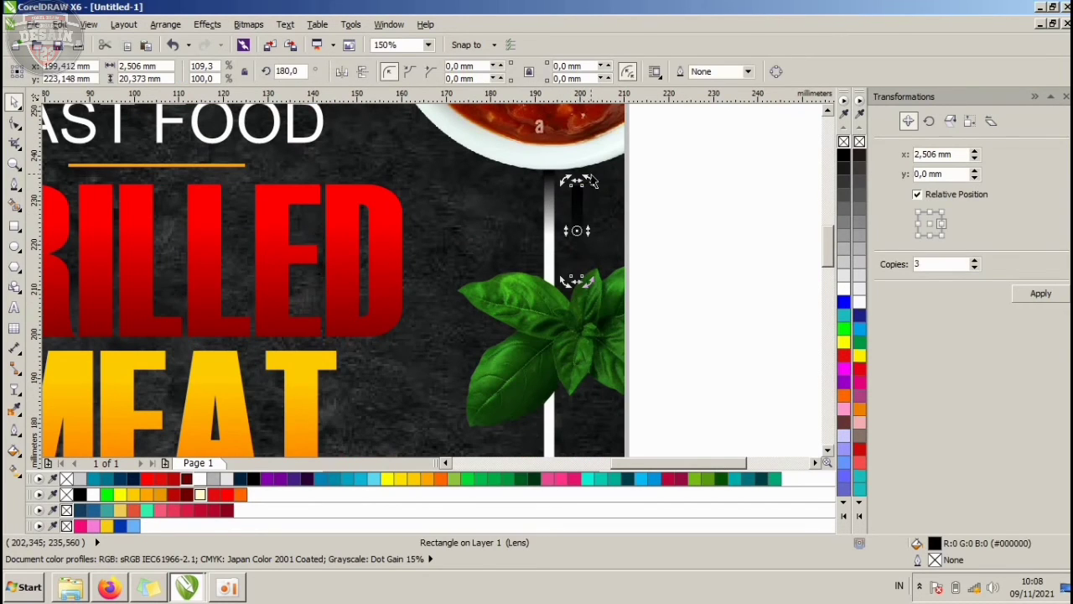
drag(591, 177, 555, 350)
scroll(575, 272, up, 1)
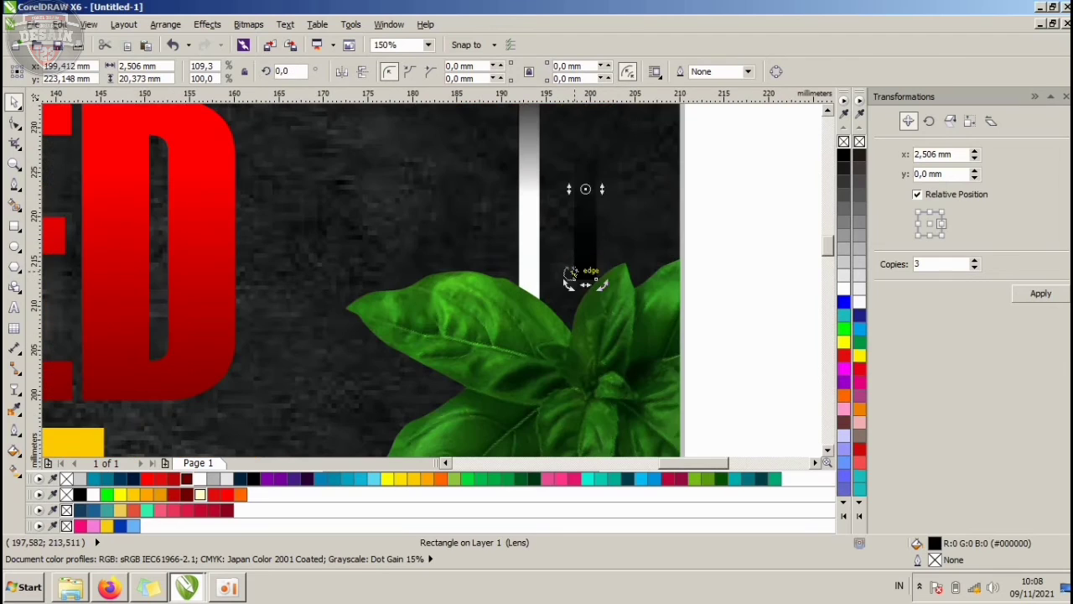
drag(564, 252, 530, 268)
scroll(530, 270, down, 1)
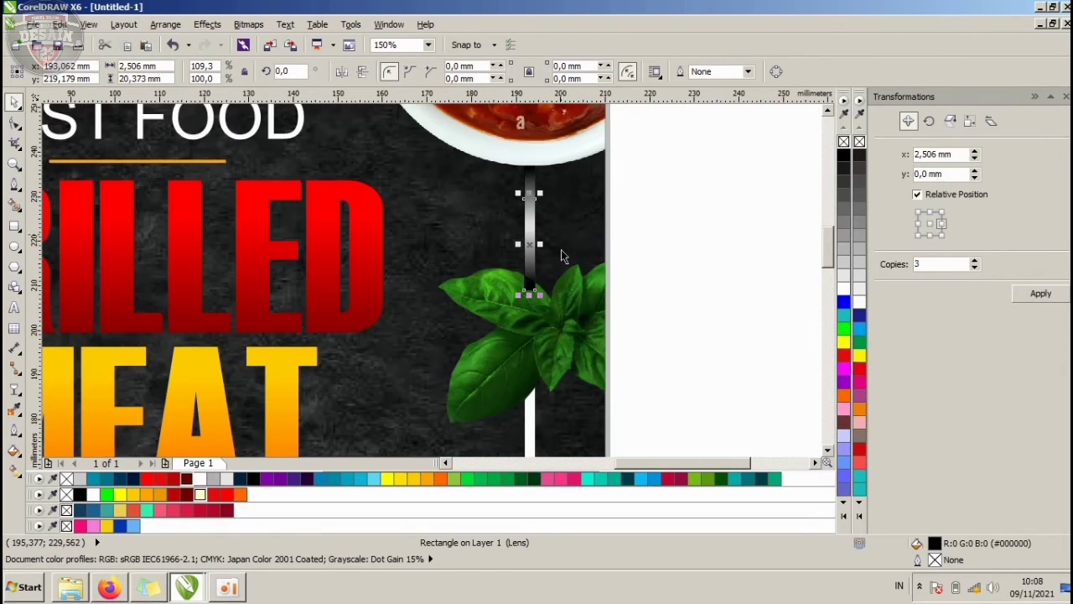
- Copy the bowl's vertical shadow to the line just below the right-edge basil leaf and bring the basil in front
click(567, 309)
click(532, 236)
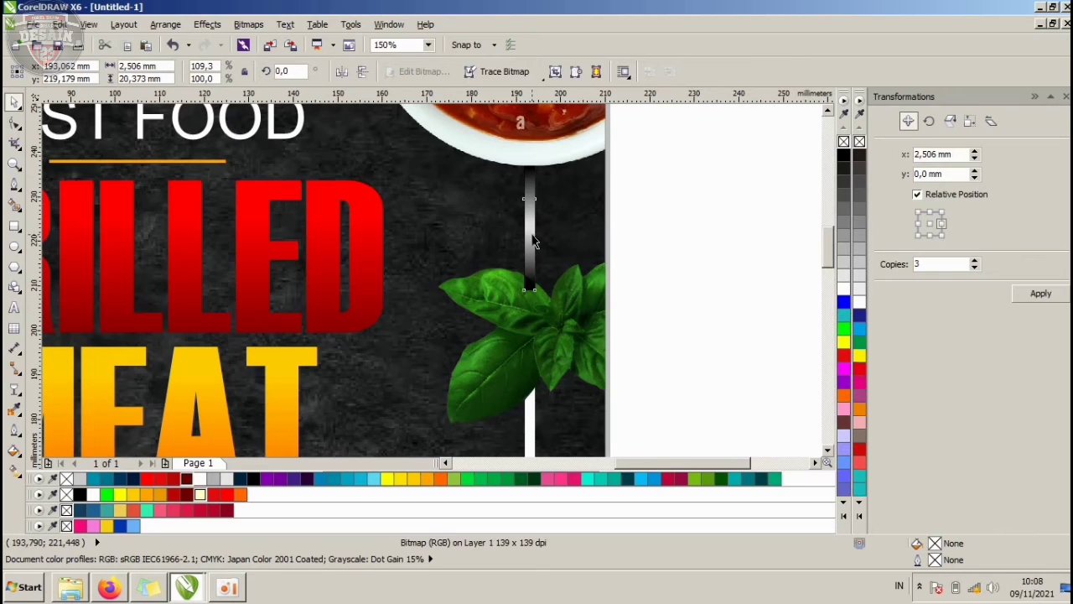
click(533, 179)
drag(533, 181, 534, 407)
click(595, 335)
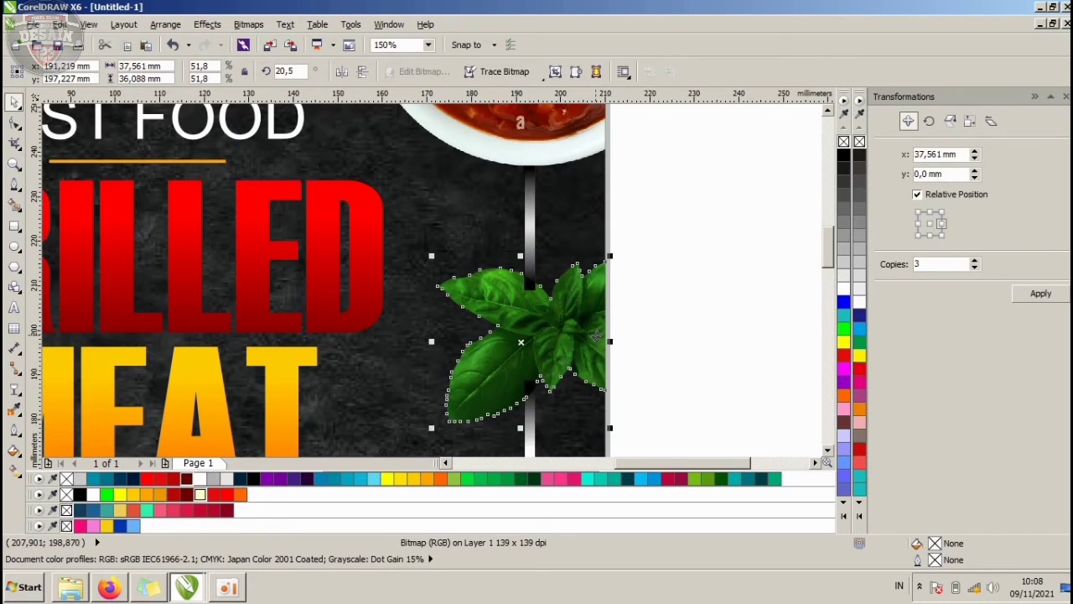
click(713, 319)
- Copy the vertical shadows onto the right frame line just below and just above the lower tomato
scroll(621, 264, down, 3)
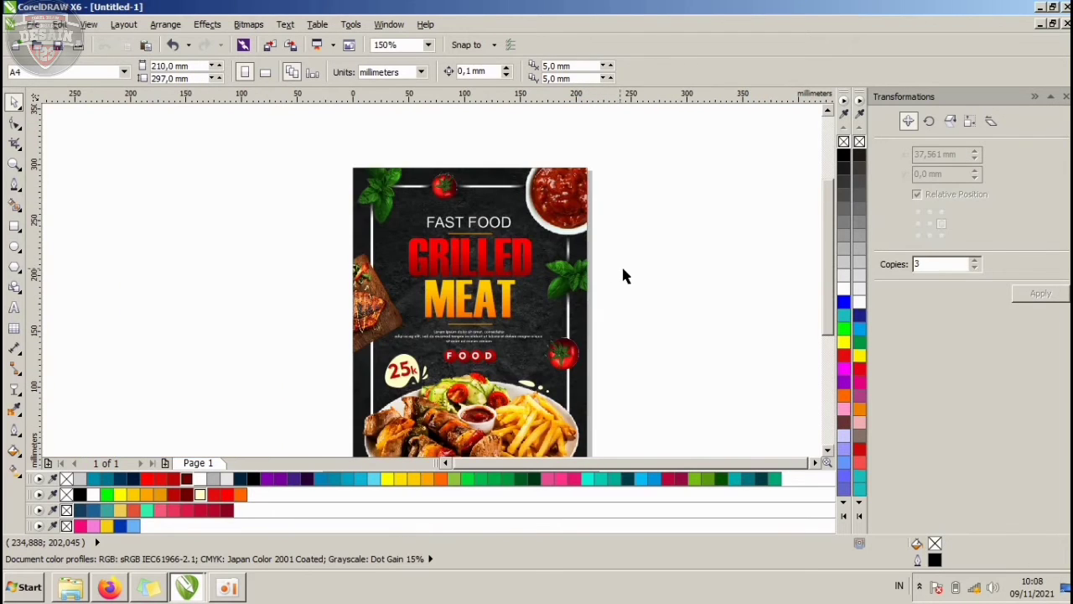
scroll(573, 352, up, 2)
click(567, 305)
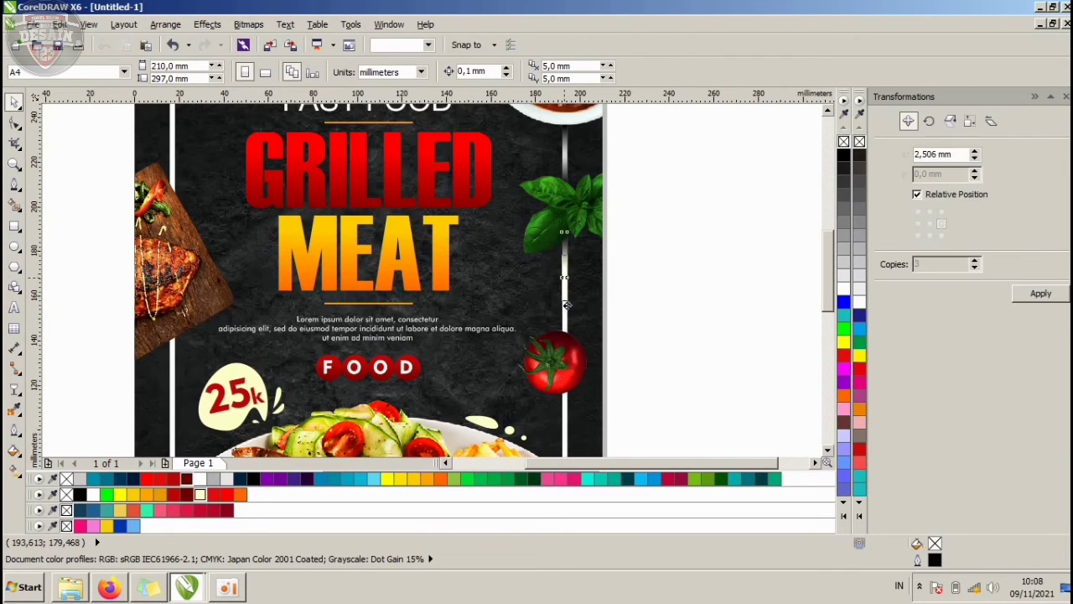
click(556, 411)
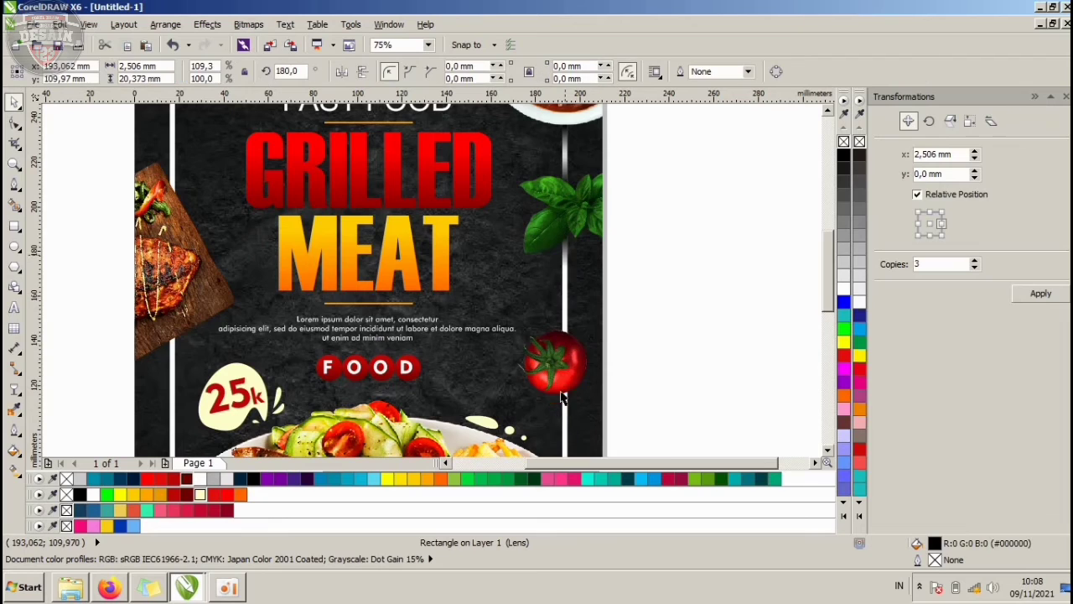
drag(569, 176, 568, 320)
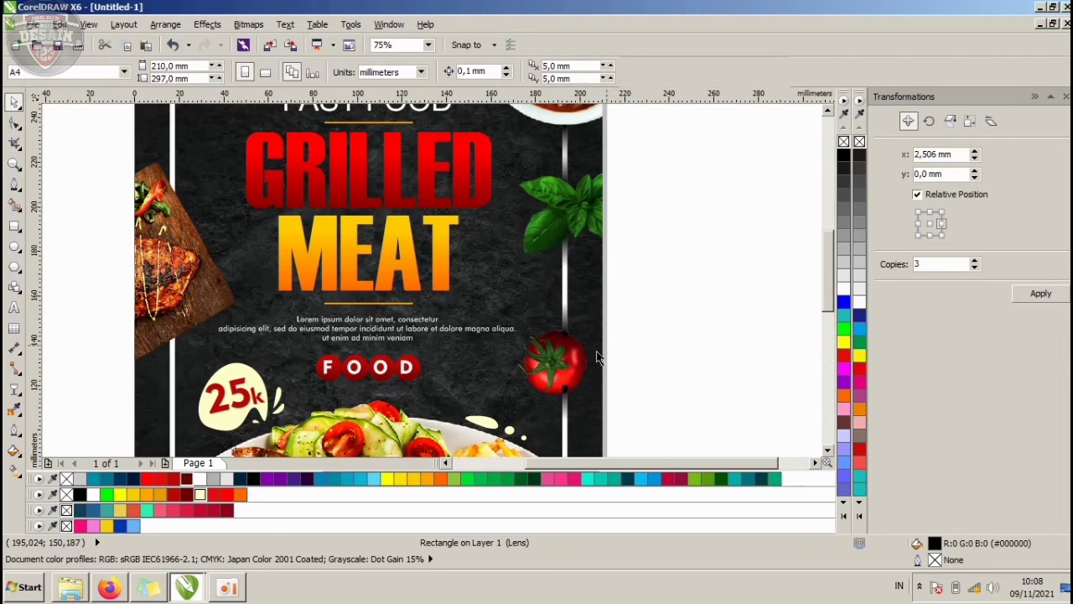
- Bring the lower tomato in front of the shadows above and below it
click(587, 369)
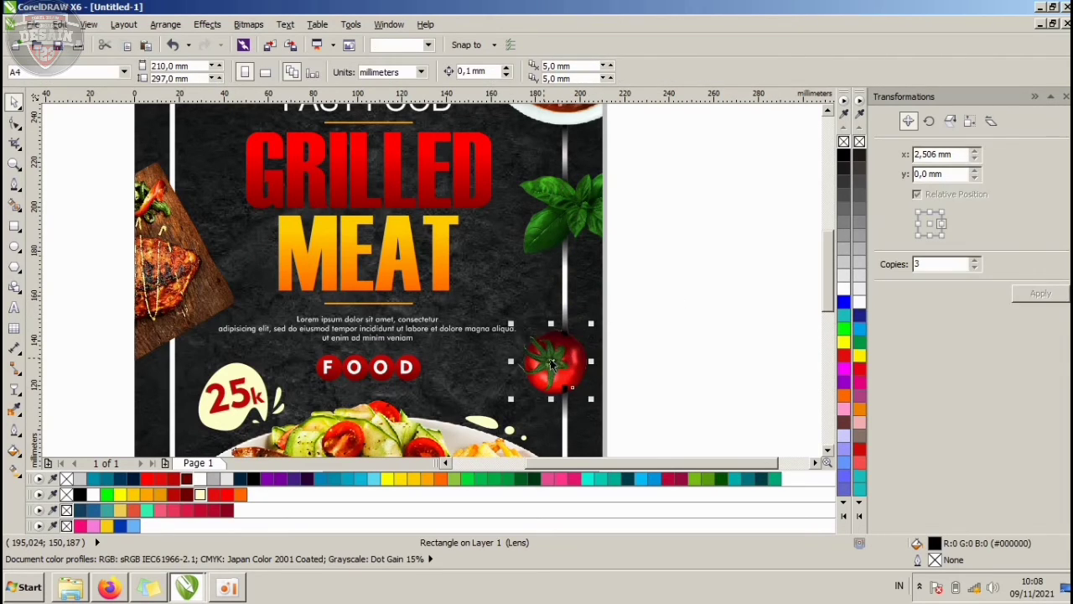
click(750, 333)
scroll(572, 250, down, 1)
scroll(443, 286, up, 1)
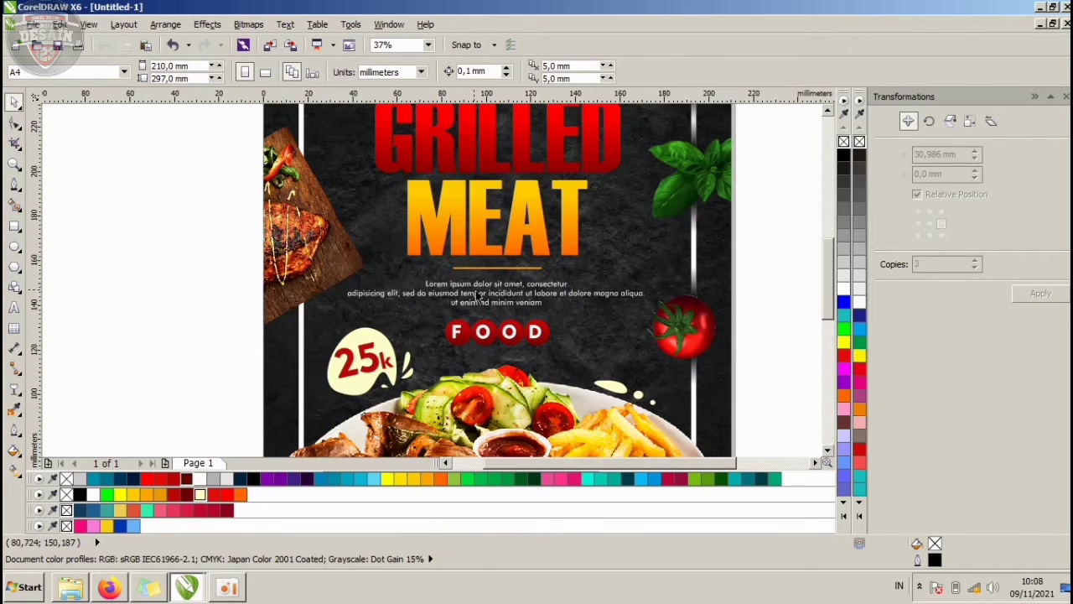
- Copy the vertical shadow above the lower tomato down the right frame line to just above the plate's edge
scroll(747, 346, down, 1)
scroll(749, 356, up, 1)
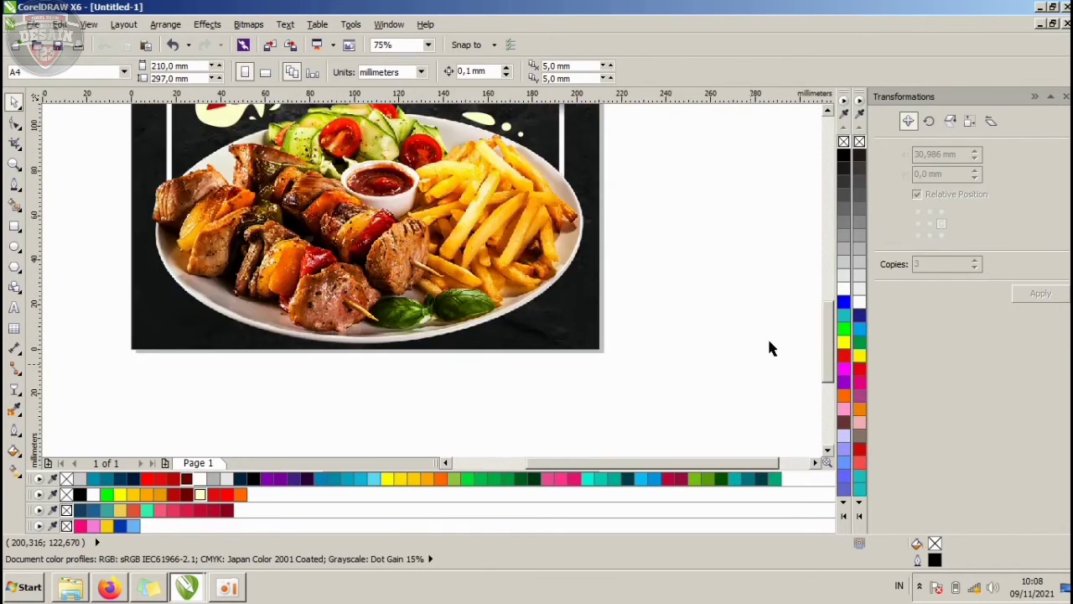
scroll(612, 264, down, 1)
scroll(587, 159, up, 2)
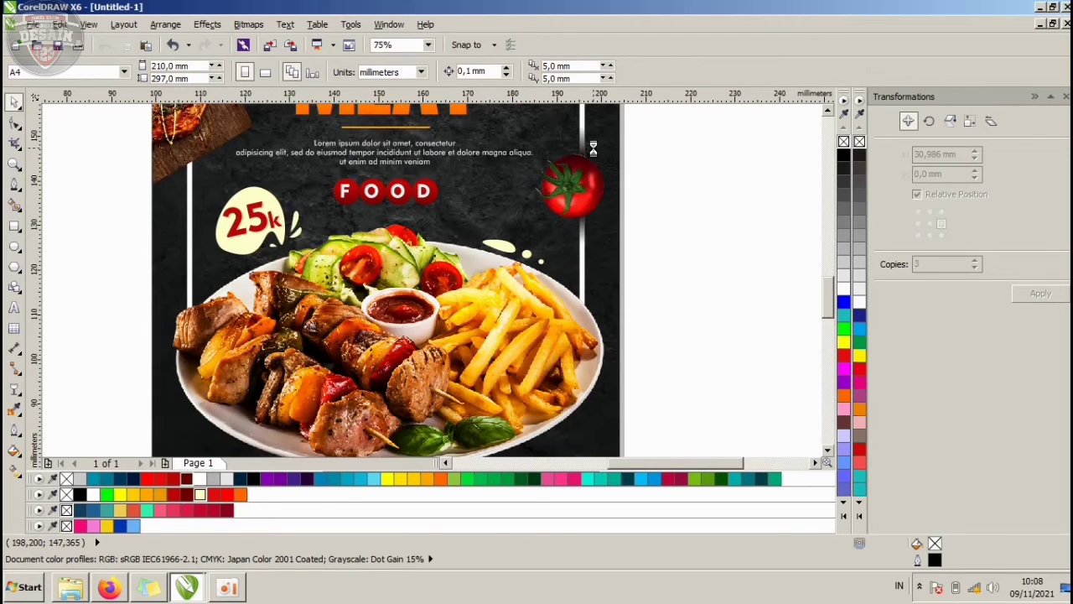
drag(579, 153, 579, 436)
scroll(579, 389, down, 1)
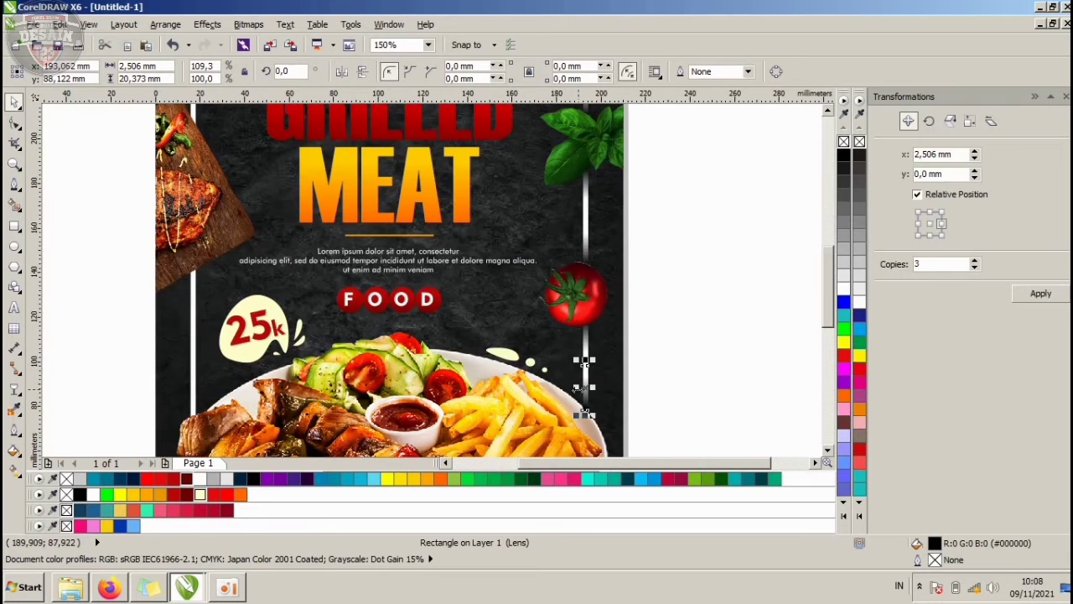
- Copy the plate's shadow from the right frame line onto the left line at the plate's edge and bring the plate in front
drag(585, 389, 178, 413)
scroll(195, 394, up, 2)
scroll(197, 345, down, 3)
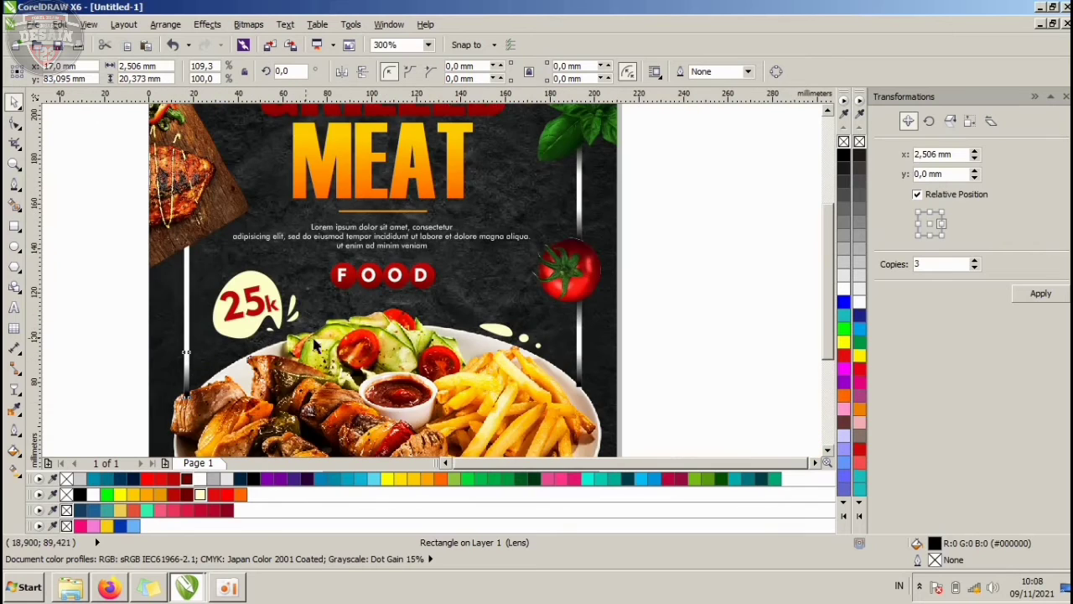
click(361, 362)
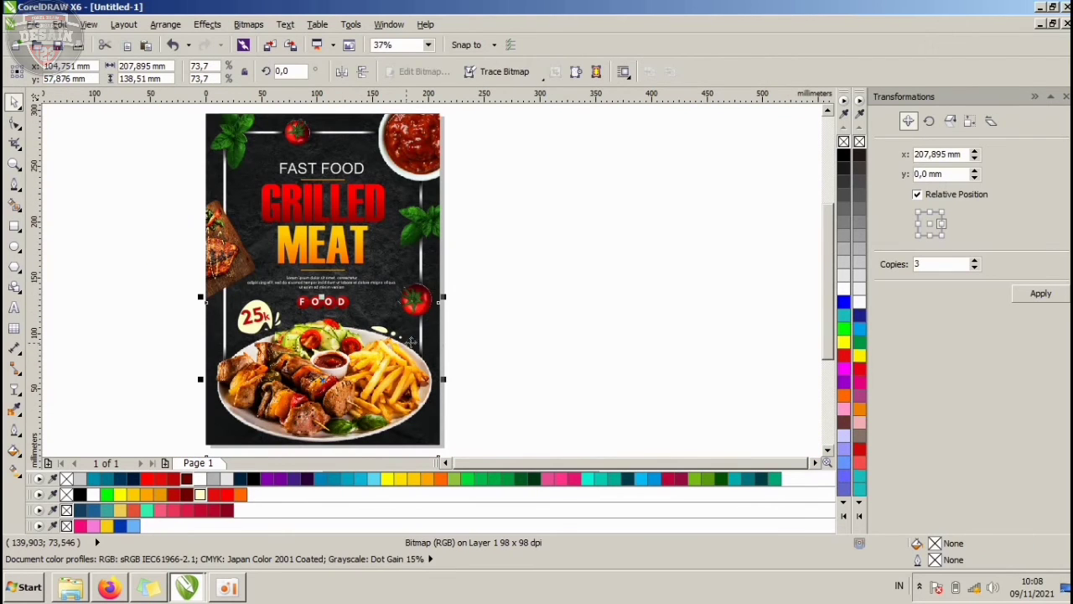
click(486, 338)
scroll(233, 381, up, 1)
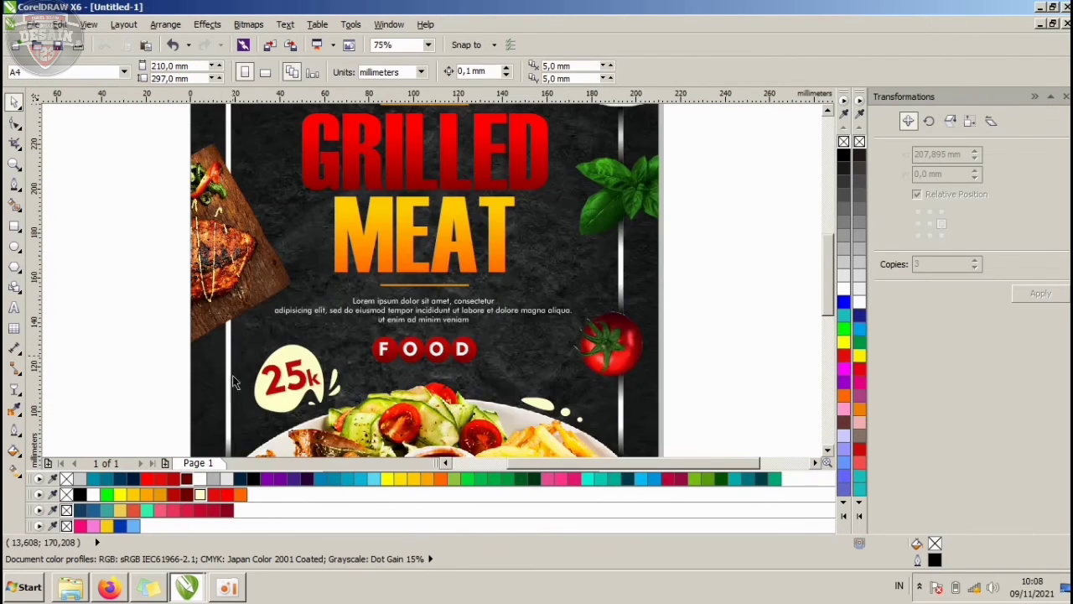
drag(229, 444, 245, 265)
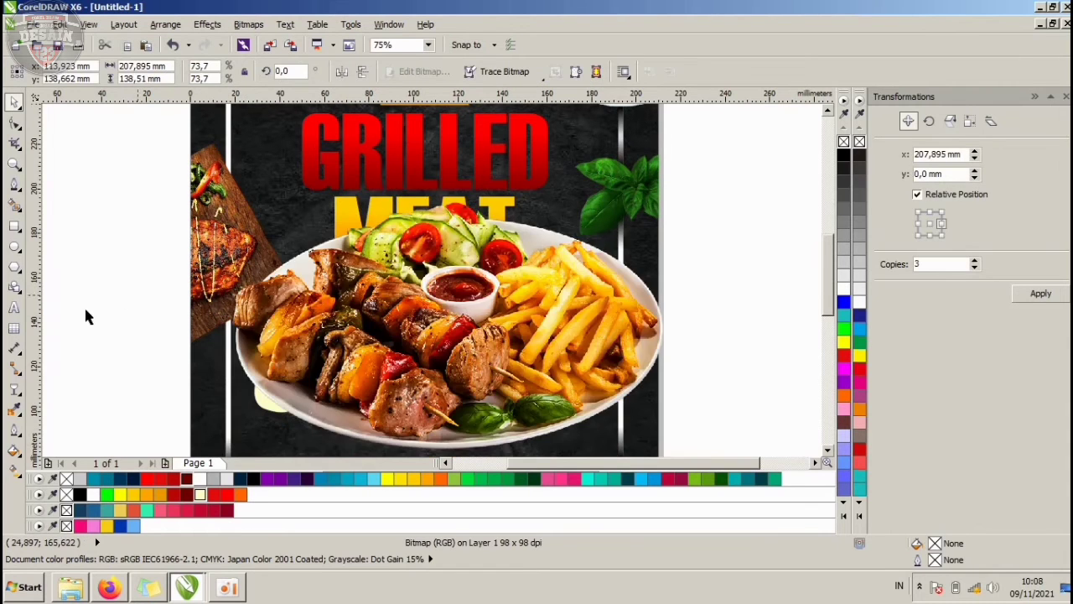
key(ctrl+z)
- Copy the shadow below the right-edge basil leaf onto the left frame line just below the grilled meat board
click(683, 242)
drag(623, 237, 556, 249)
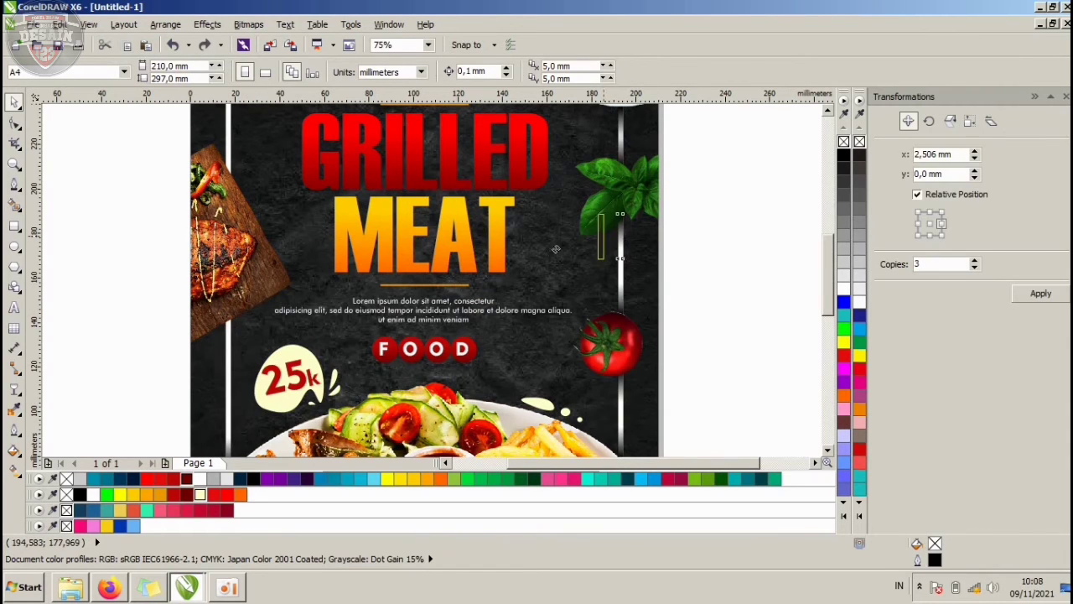
drag(241, 333, 229, 338)
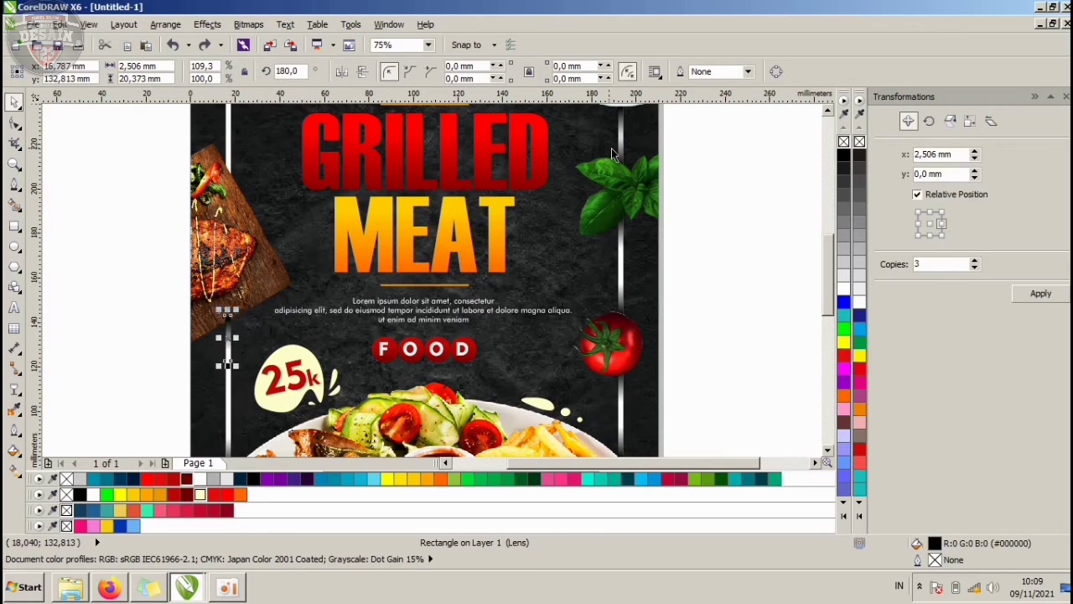
- Copy the shadow above the right-edge basil onto the left frame line, aligning its dark end with the meat board's upper edge
drag(621, 155, 229, 146)
scroll(229, 147, up, 4)
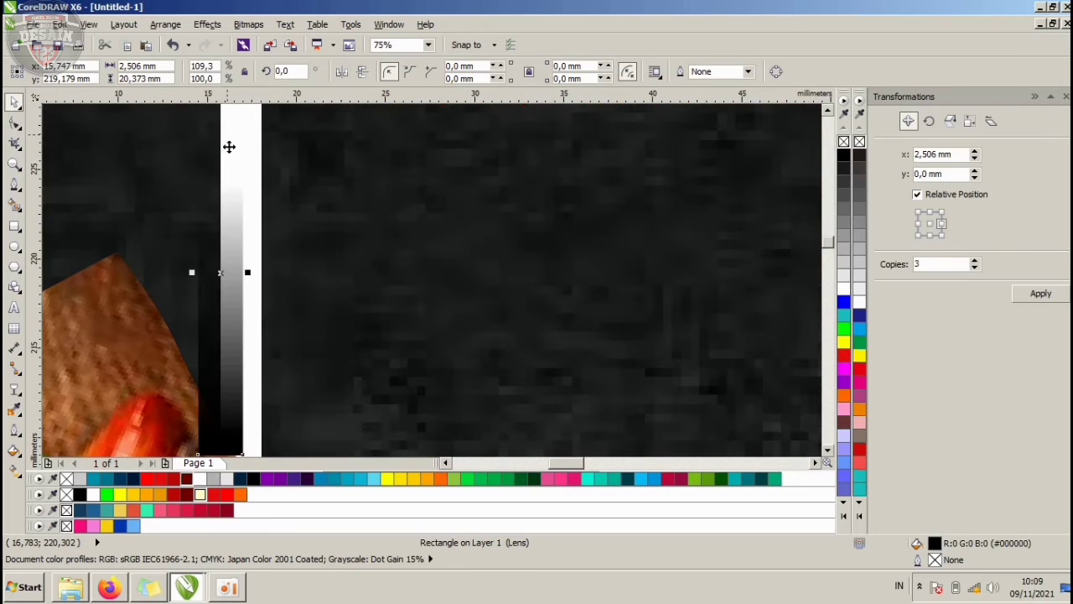
drag(209, 267, 231, 273)
scroll(294, 223, down, 4)
scroll(288, 251, up, 3)
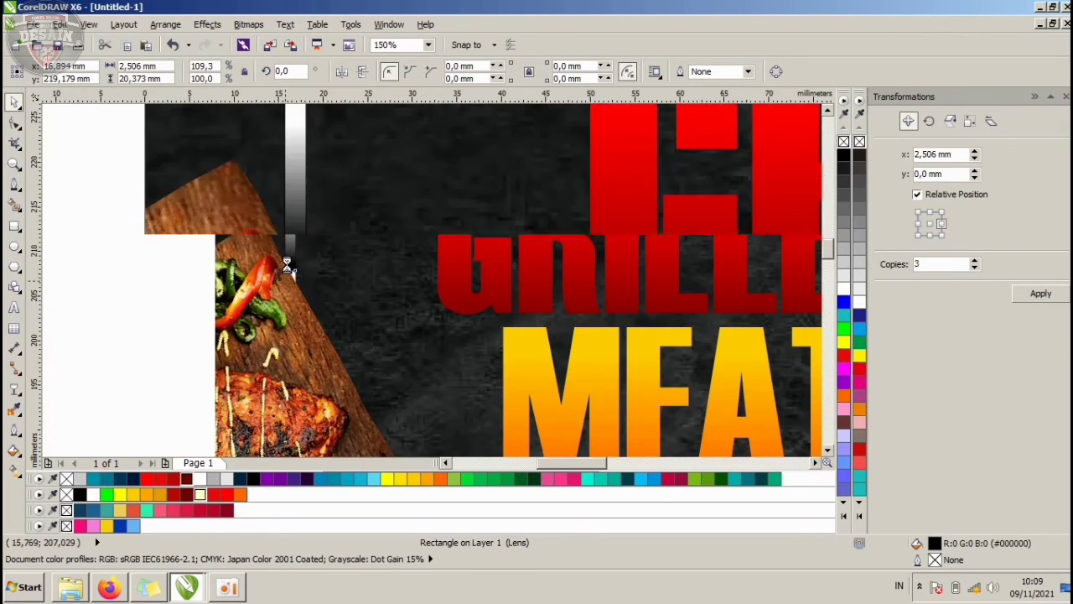
drag(302, 248, 311, 300)
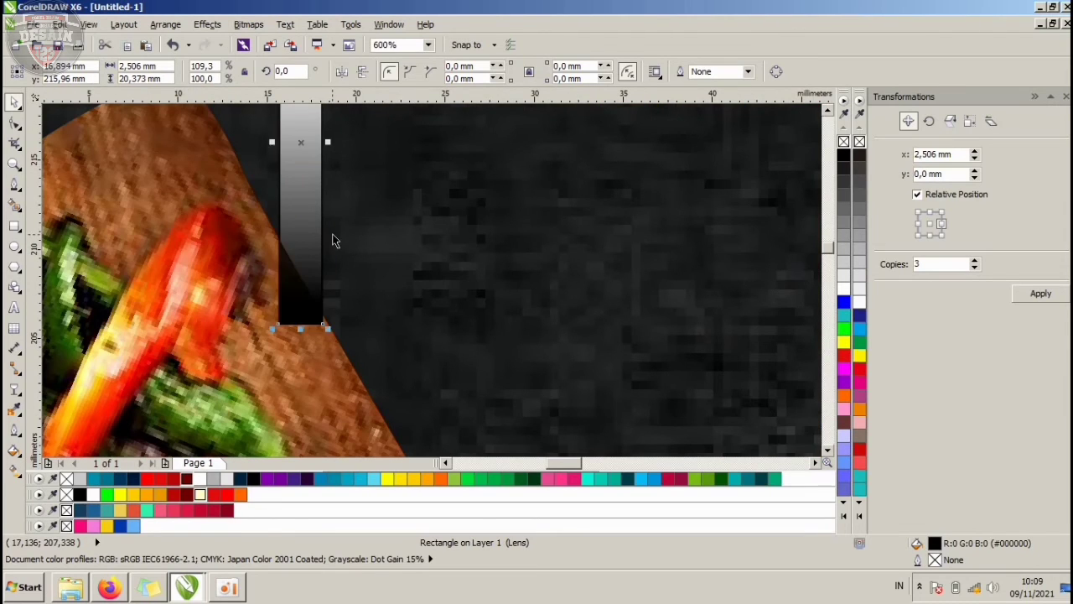
- Bring the grilled meat board in front of the shadows above and below it
scroll(334, 238, down, 2)
scroll(336, 238, down, 3)
click(336, 322)
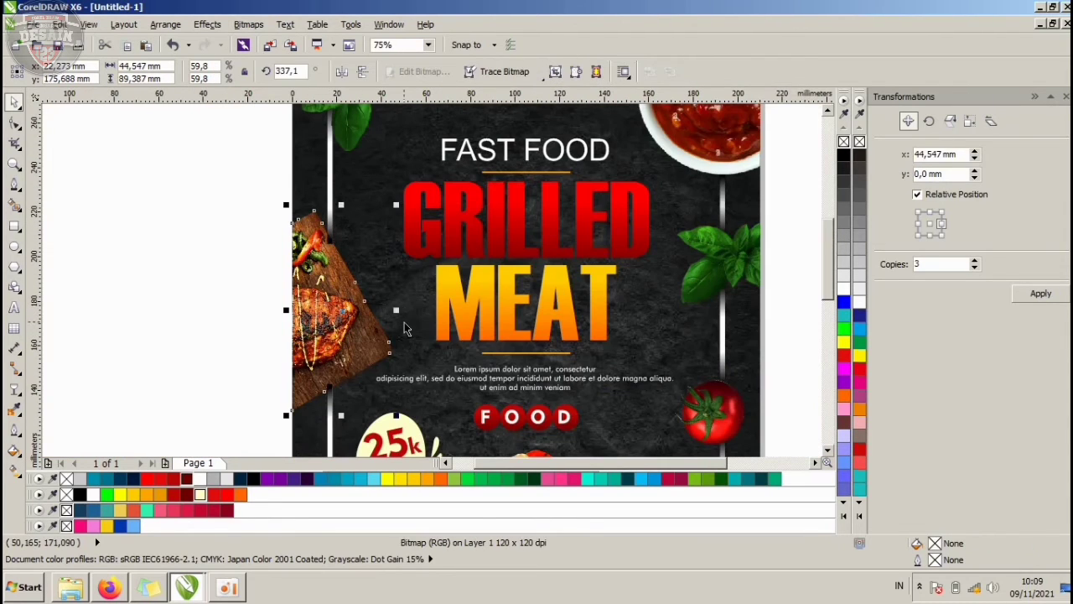
click(164, 261)
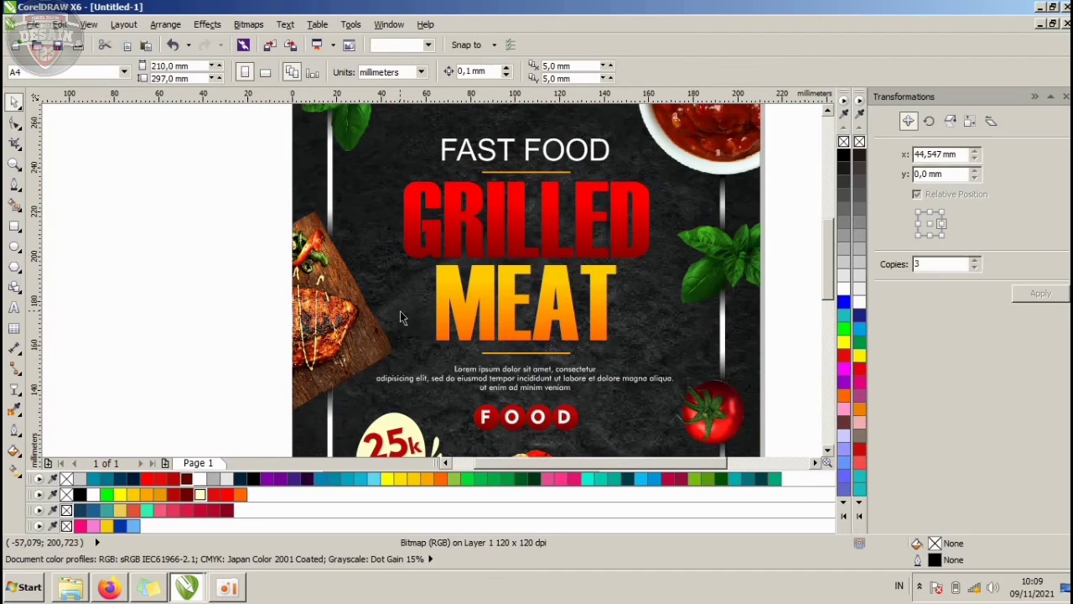
- Group the GRILLED and MEAT title texts
scroll(400, 312, down, 1)
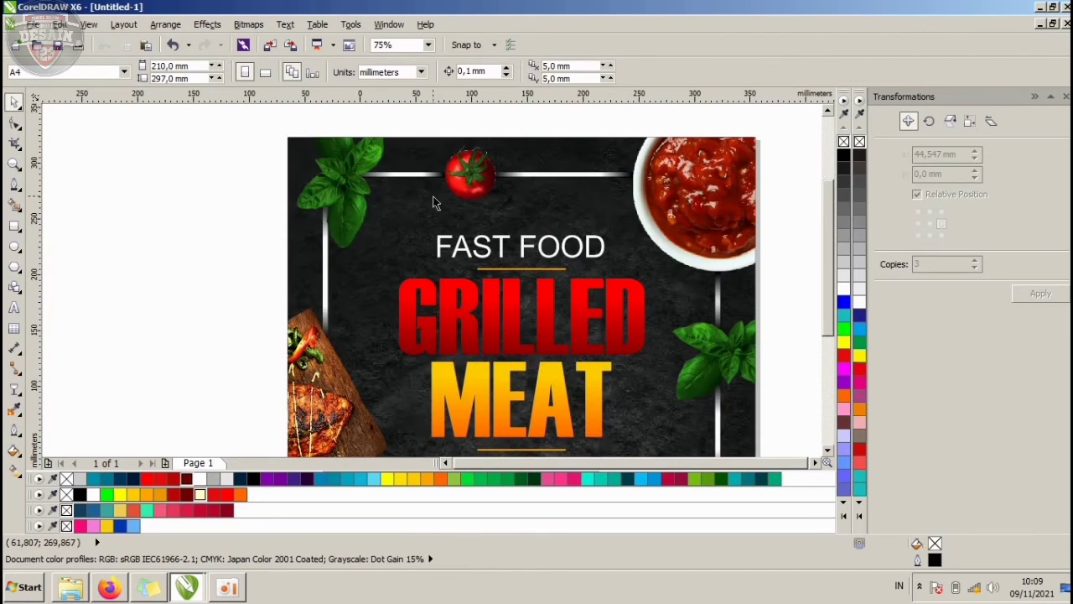
scroll(433, 200, down, 1)
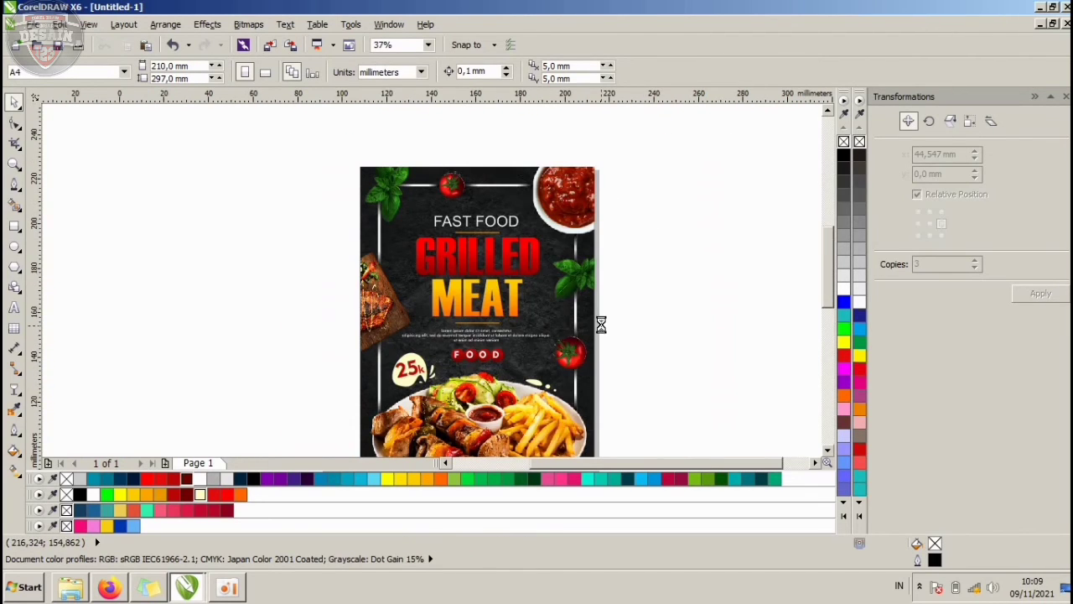
scroll(588, 317, up, 1)
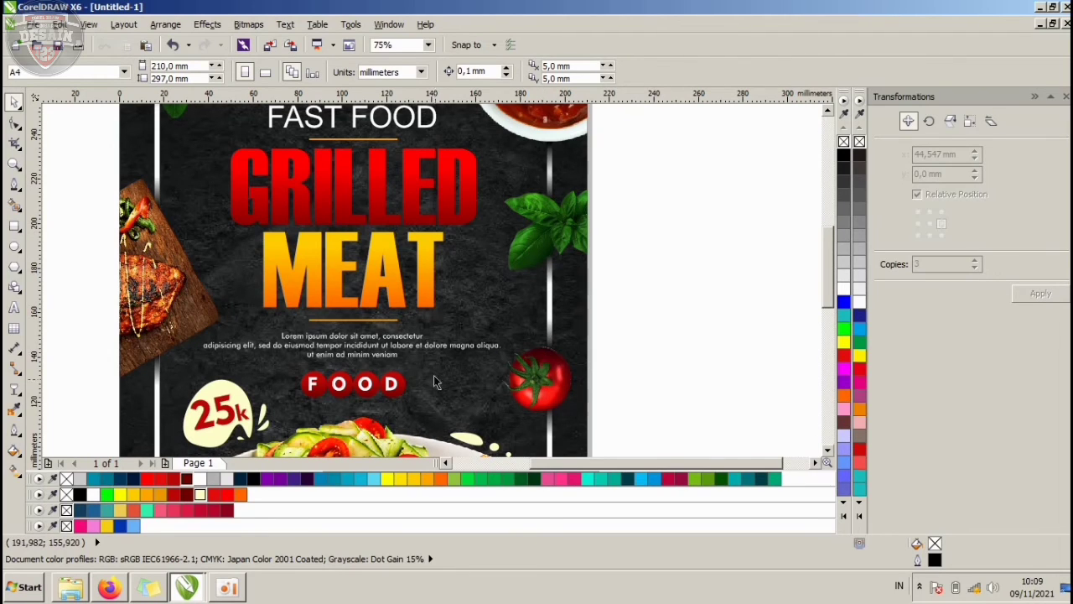
scroll(435, 273, down, 2)
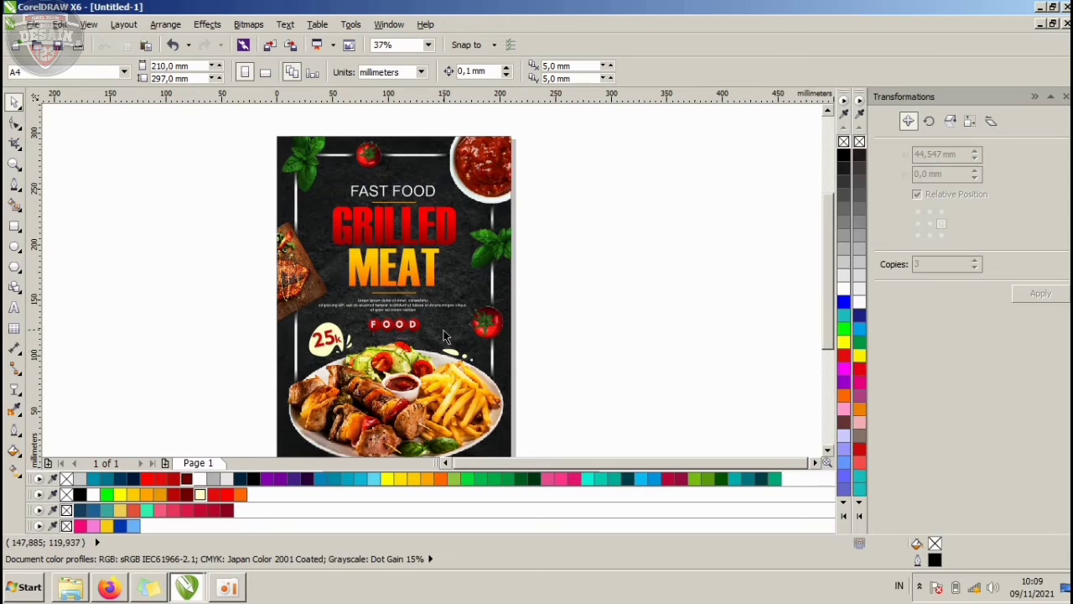
scroll(417, 183, up, 3)
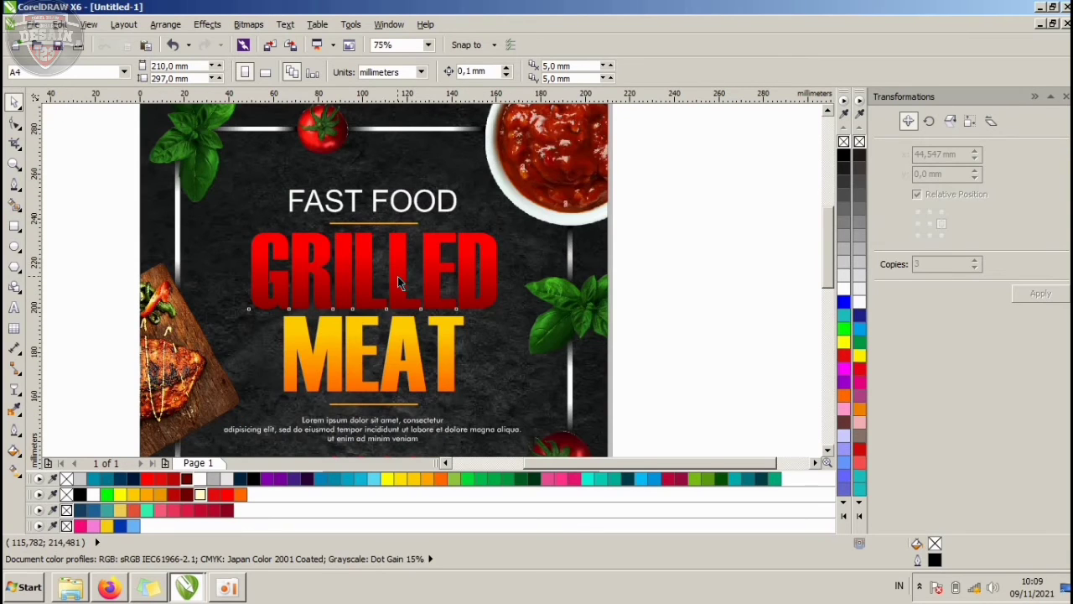
click(398, 276)
shift+click(409, 356)
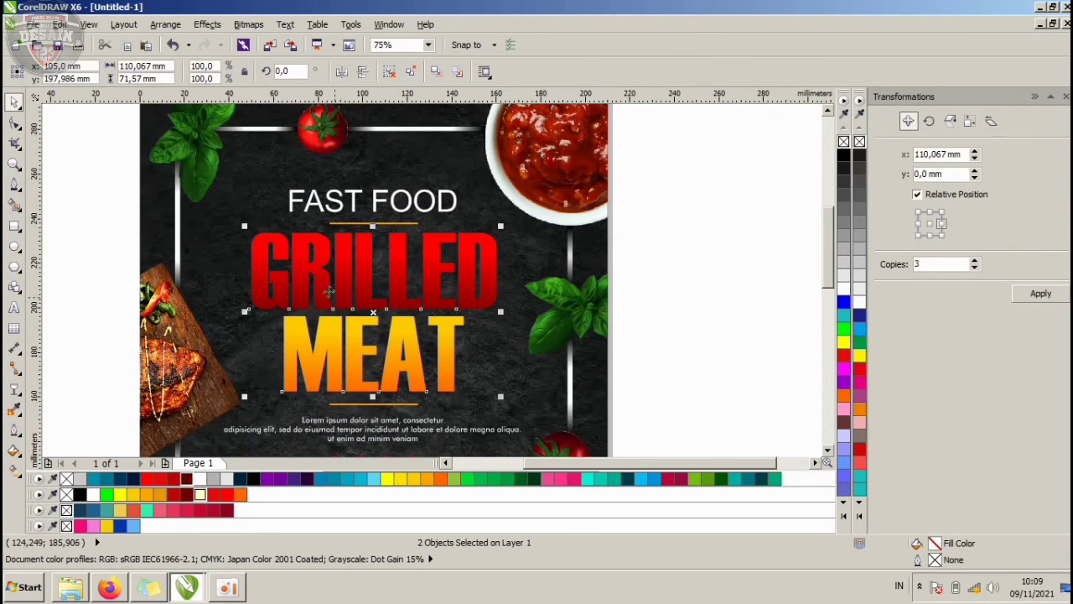
key(ctrl+g)
- Apply a drop shadow with the Flat Bottom Right preset to the grouped GRILLED MEAT title
scroll(390, 276, down, 3)
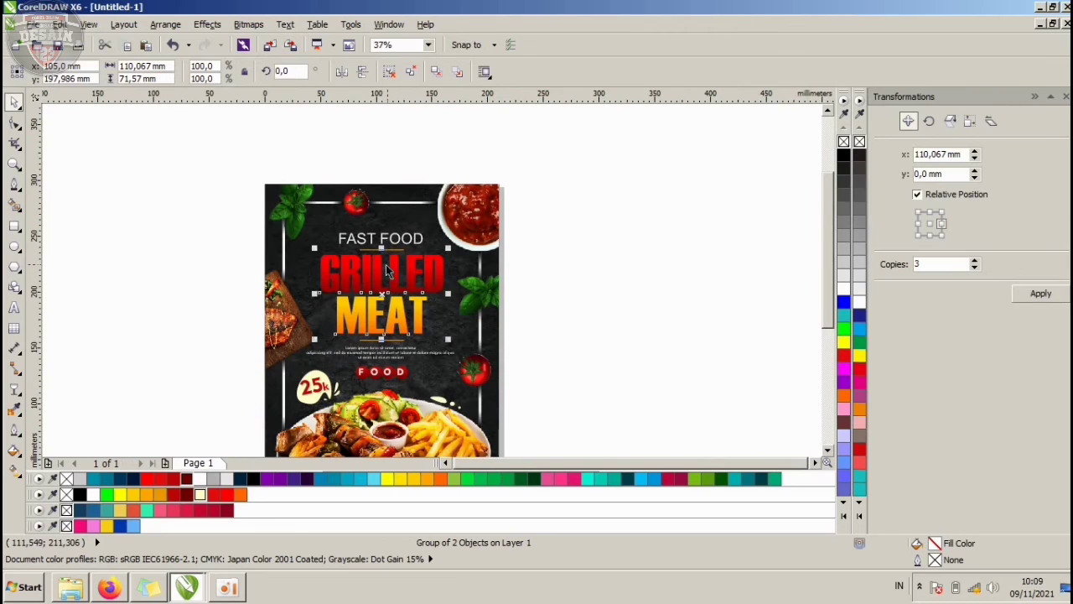
scroll(407, 306, up, 3)
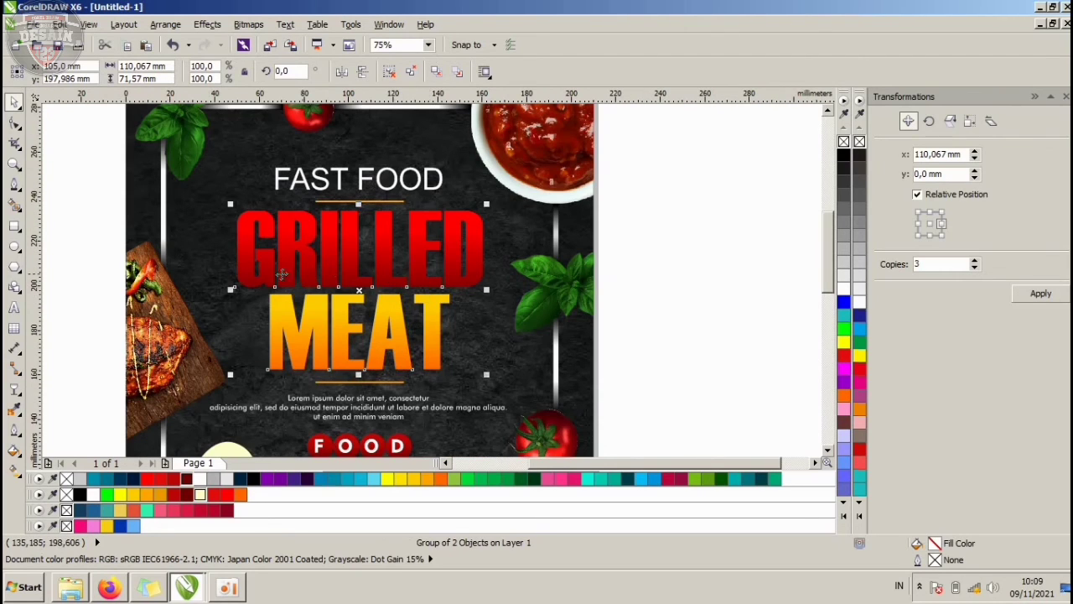
click(15, 409)
click(14, 389)
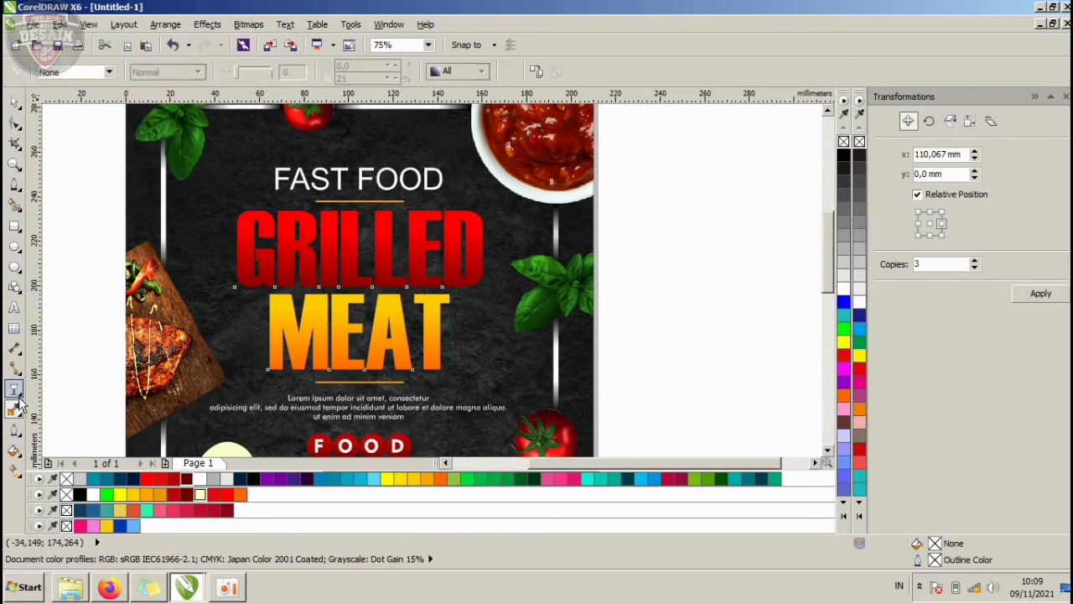
click(19, 394)
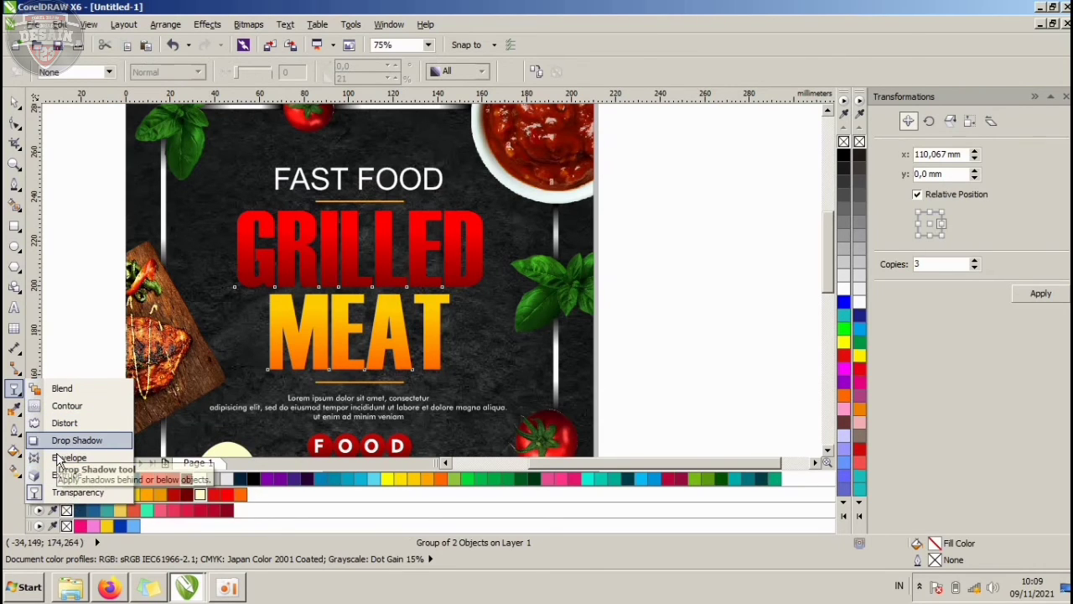
click(84, 439)
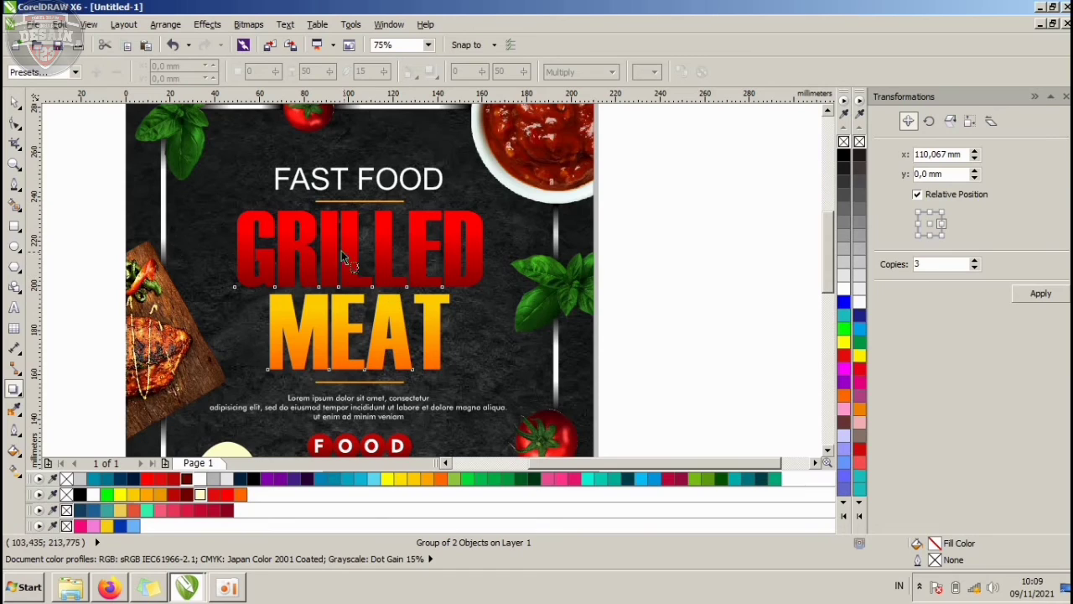
click(40, 72)
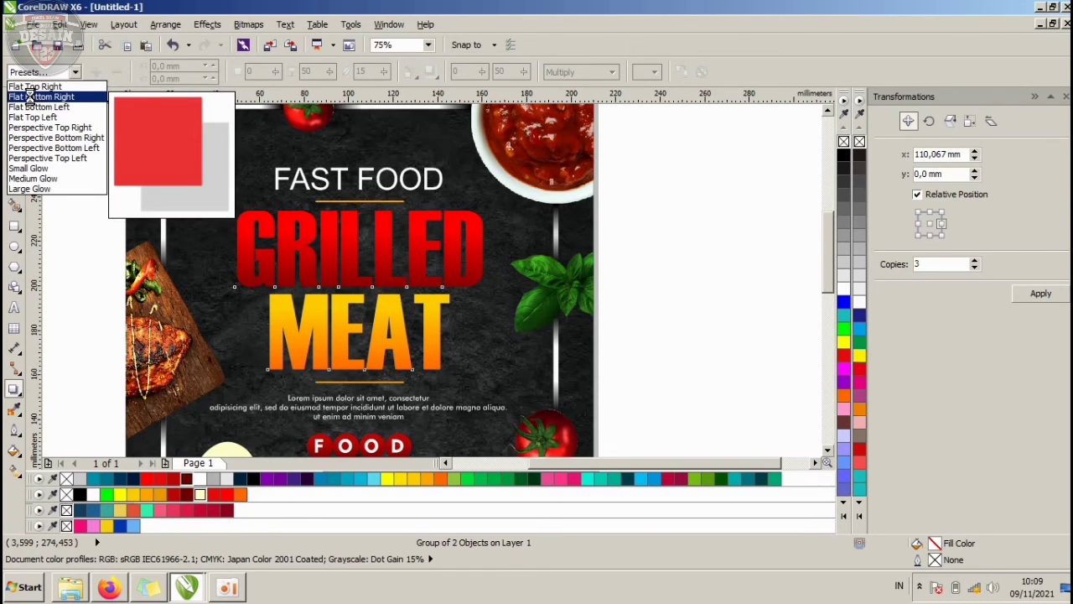
click(29, 97)
- Shorten the title's drop shadow offset to about 3.8 mm and -3.5 mm, with opacity 77 and feathering 5
scroll(474, 405, up, 1)
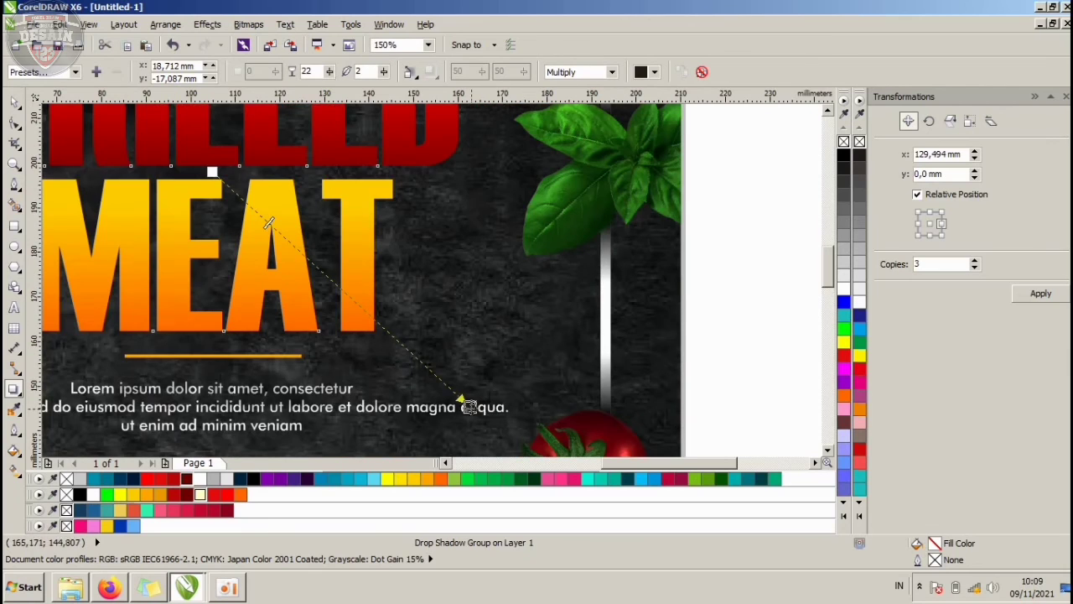
drag(468, 405, 407, 346)
scroll(406, 347, down, 1)
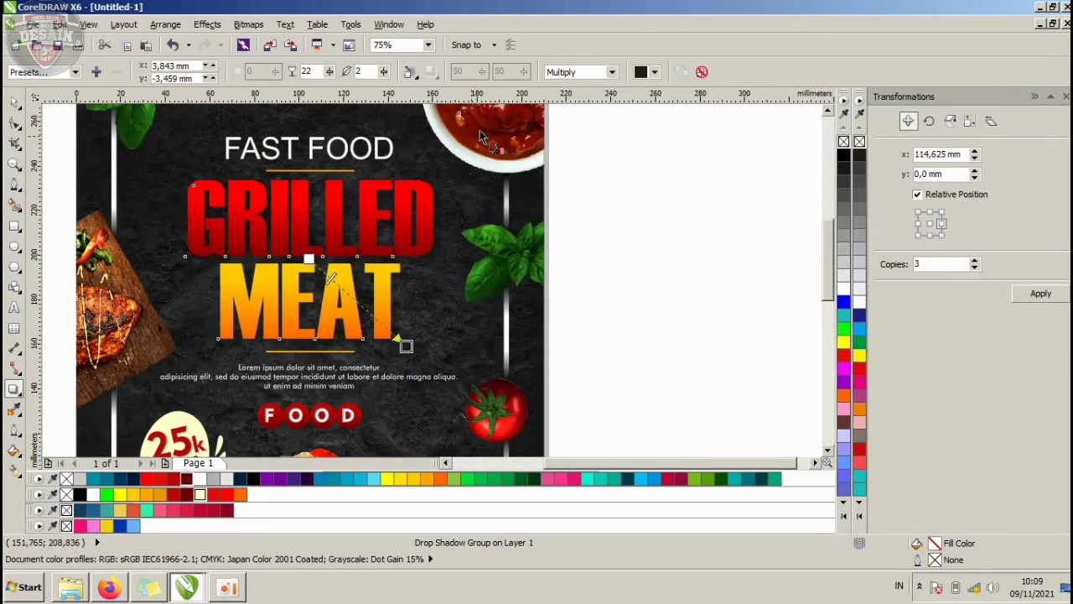
text(55)
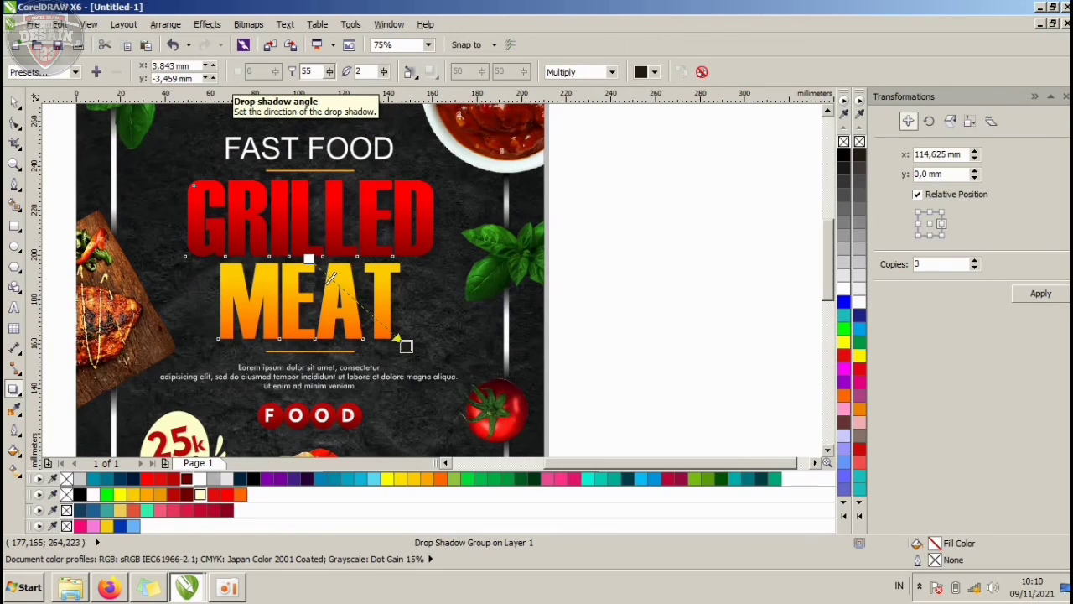
key(Return)
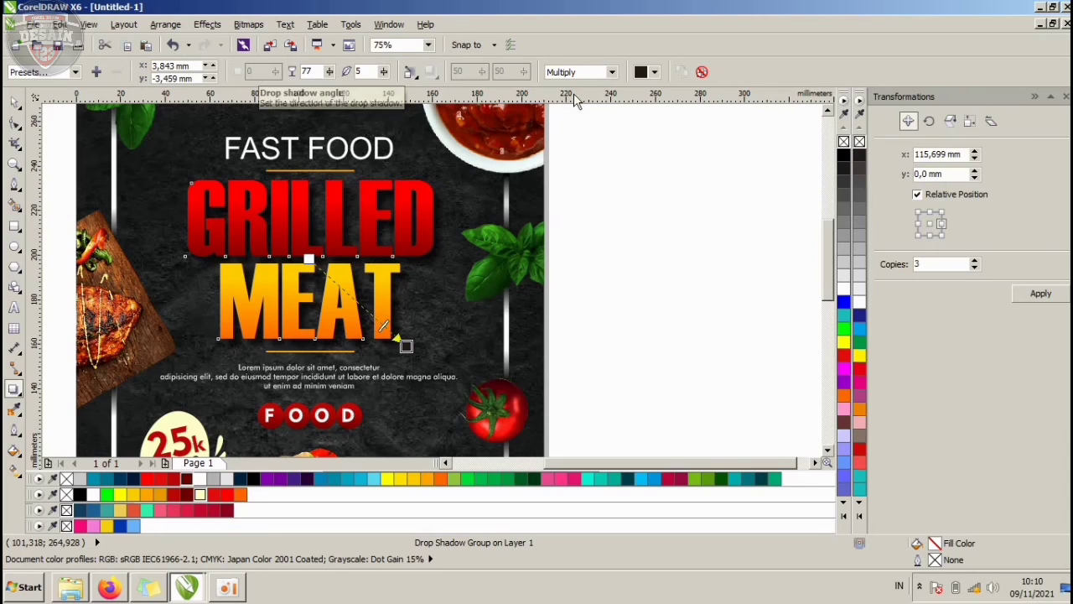
- Set the title's drop shadow color to pure black and deselect the title
click(654, 72)
click(654, 72)
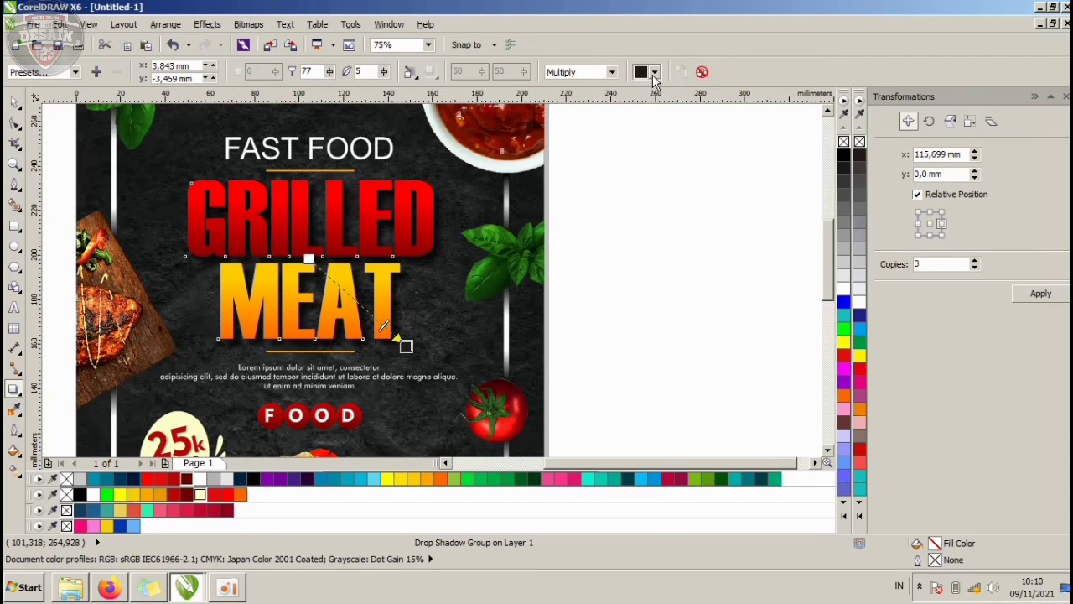
click(654, 72)
click(639, 88)
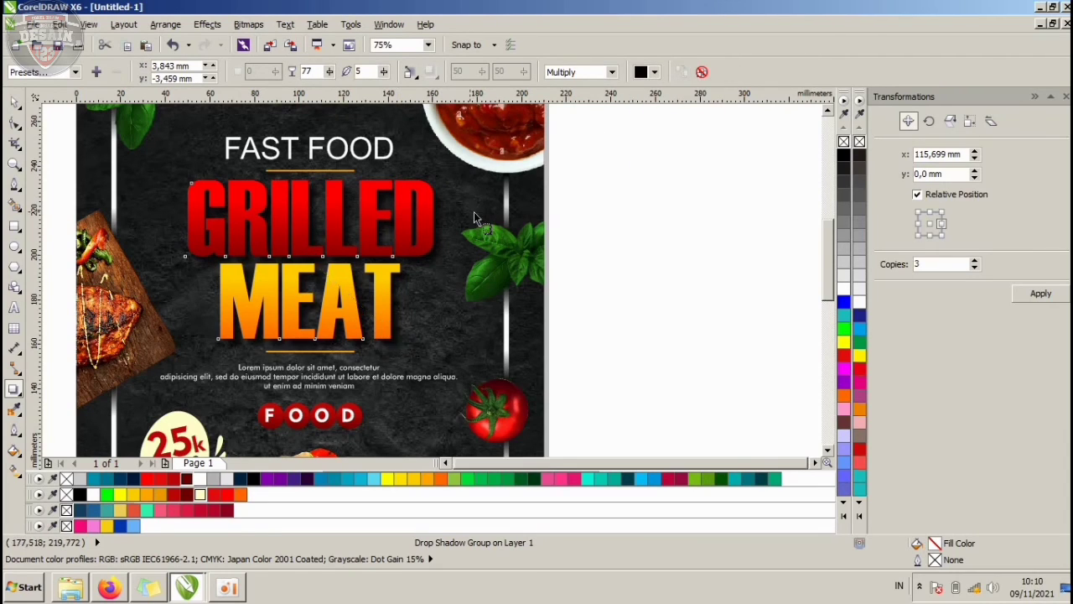
scroll(471, 209, down, 2)
click(14, 101)
click(46, 143)
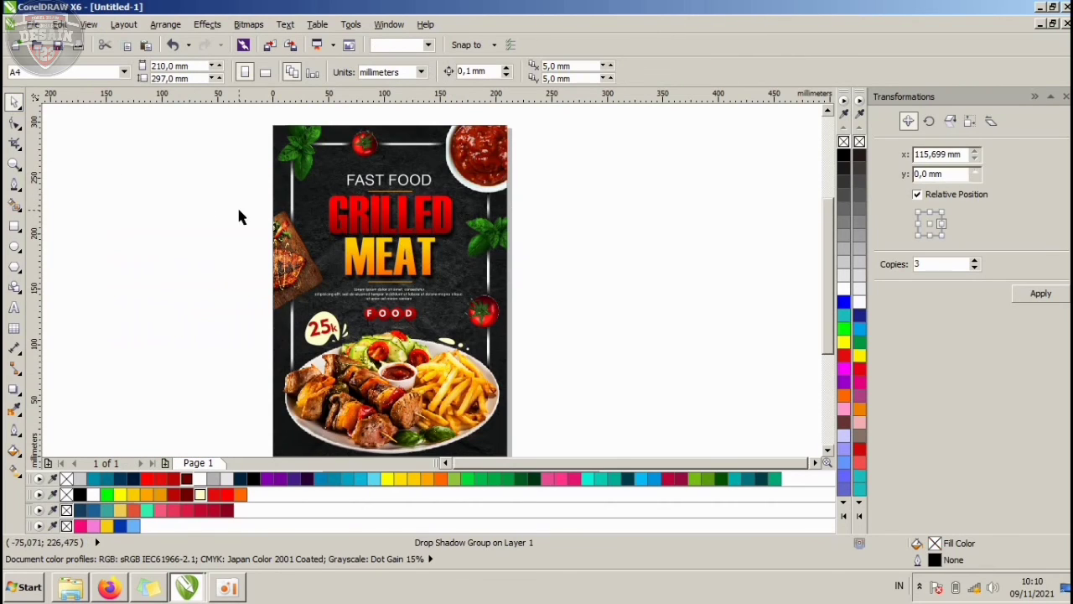
- Zoom in on the page so the whole poster fills the view for review
scroll(237, 205, down, 2)
click(13, 165)
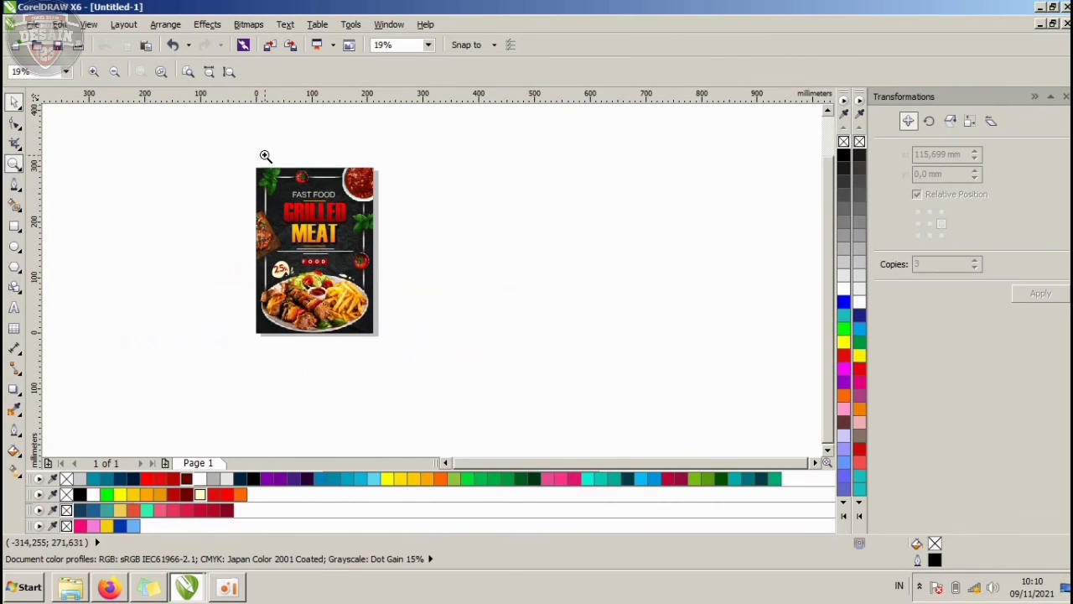
drag(252, 165, 376, 338)
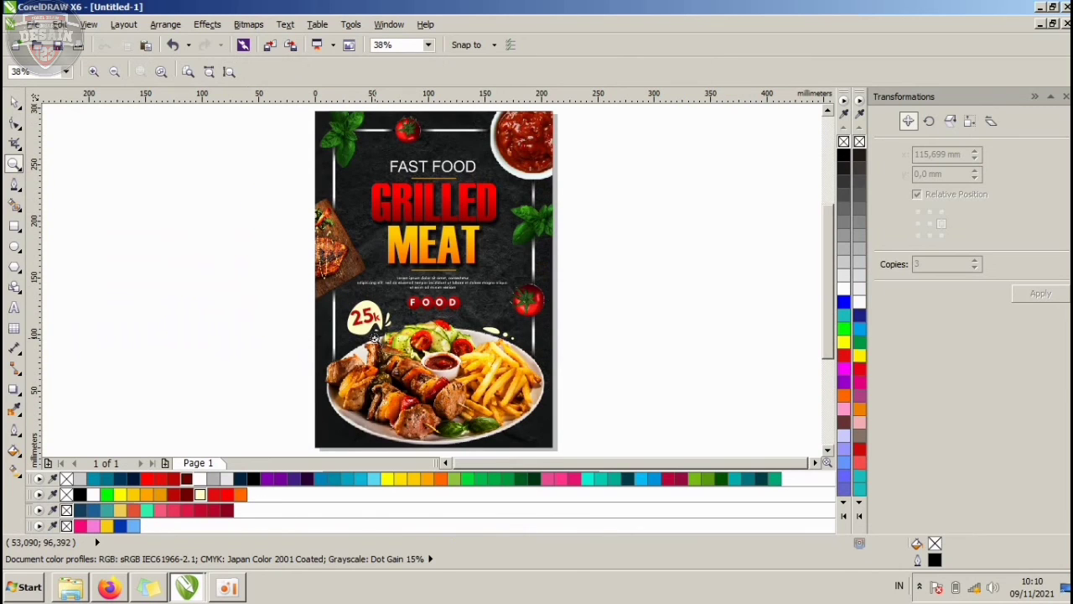